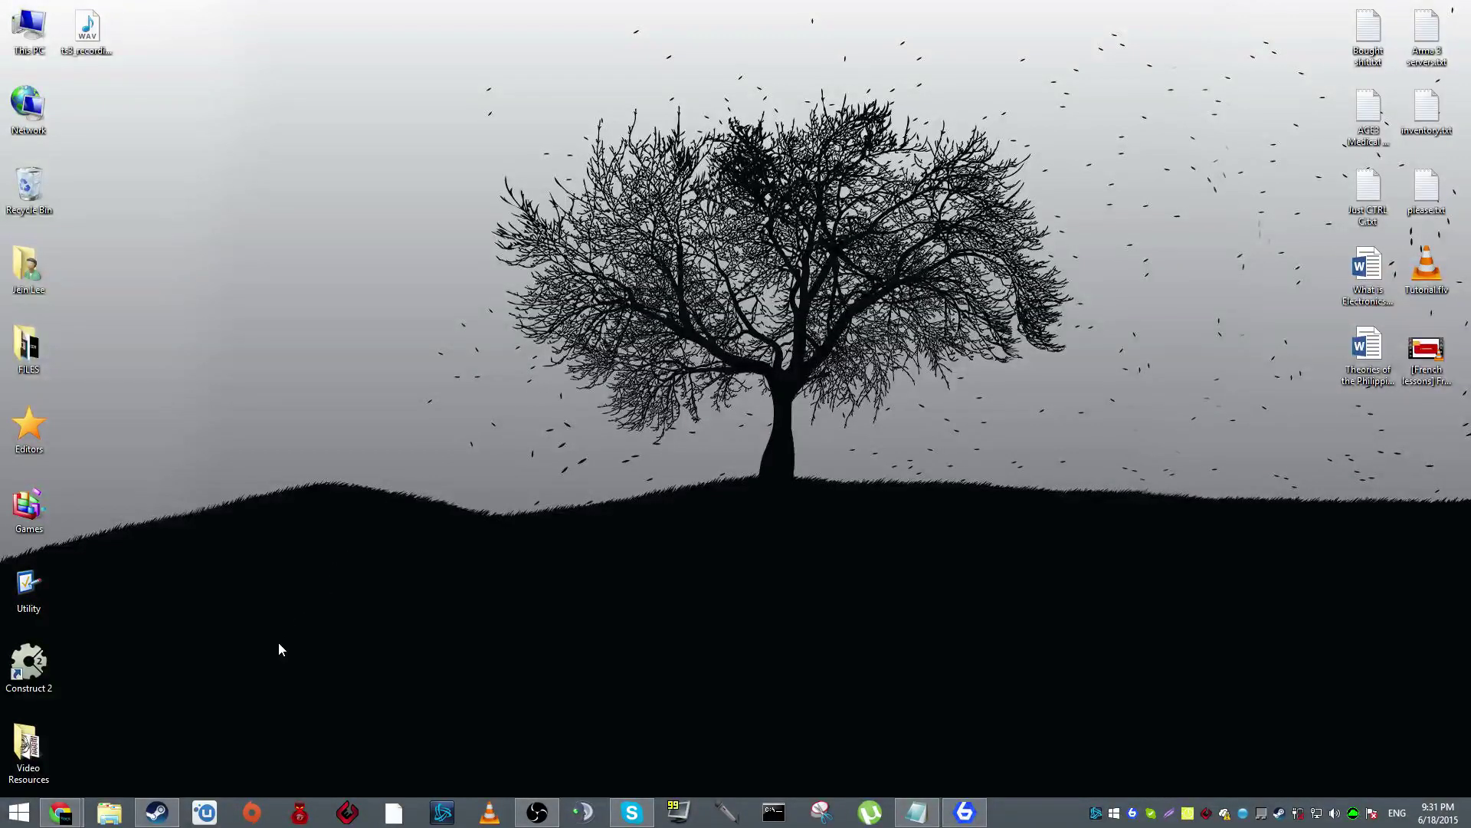
Switch to Steam and open the launch options from the properties of Arma 3 in the library
{"action": "left_click", "coordinate": [158, 812]}
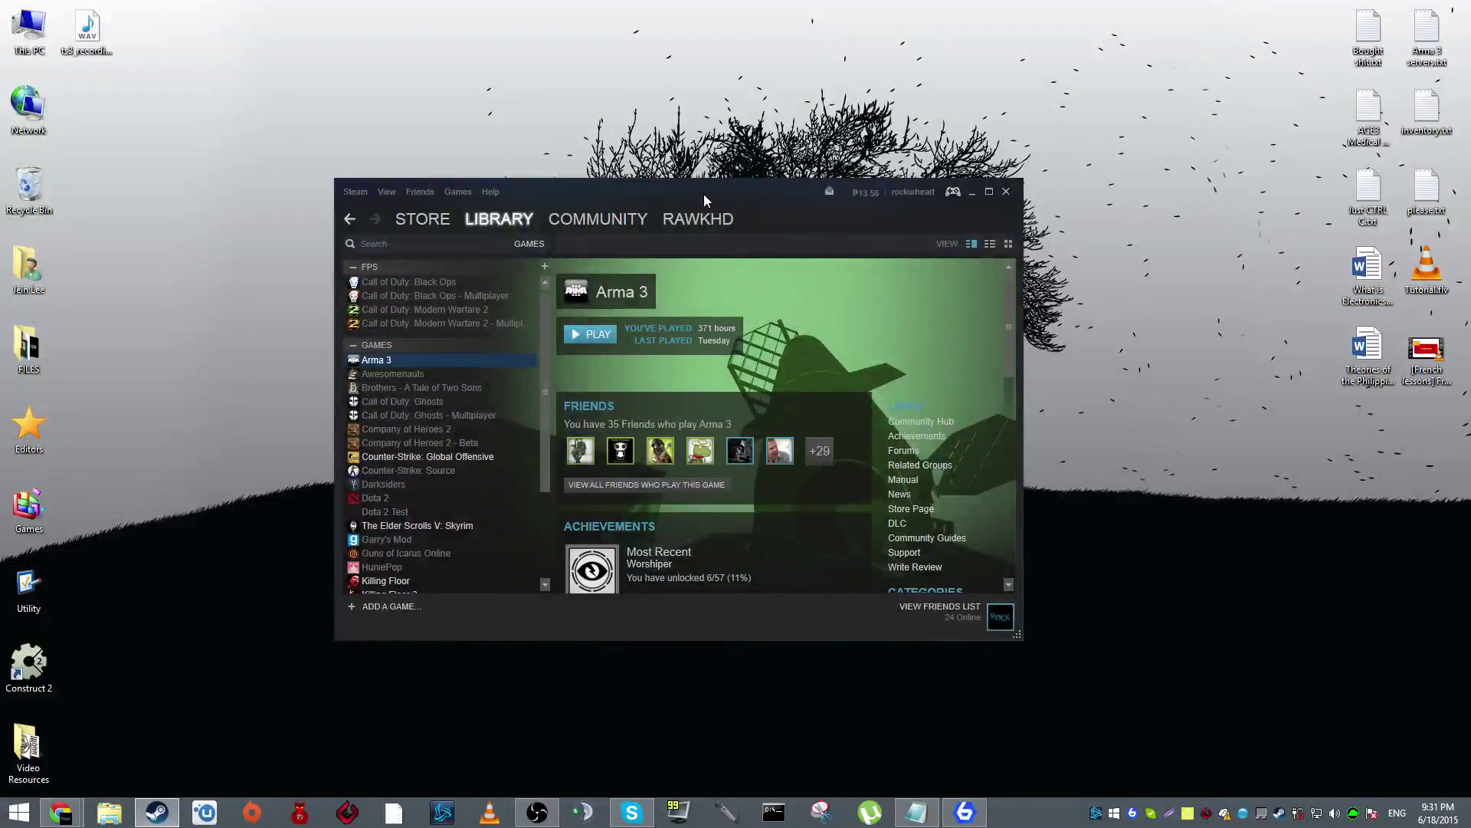
{"action": "left_click_drag", "start_coordinate": [704, 201], "coordinate": [833, 187]}
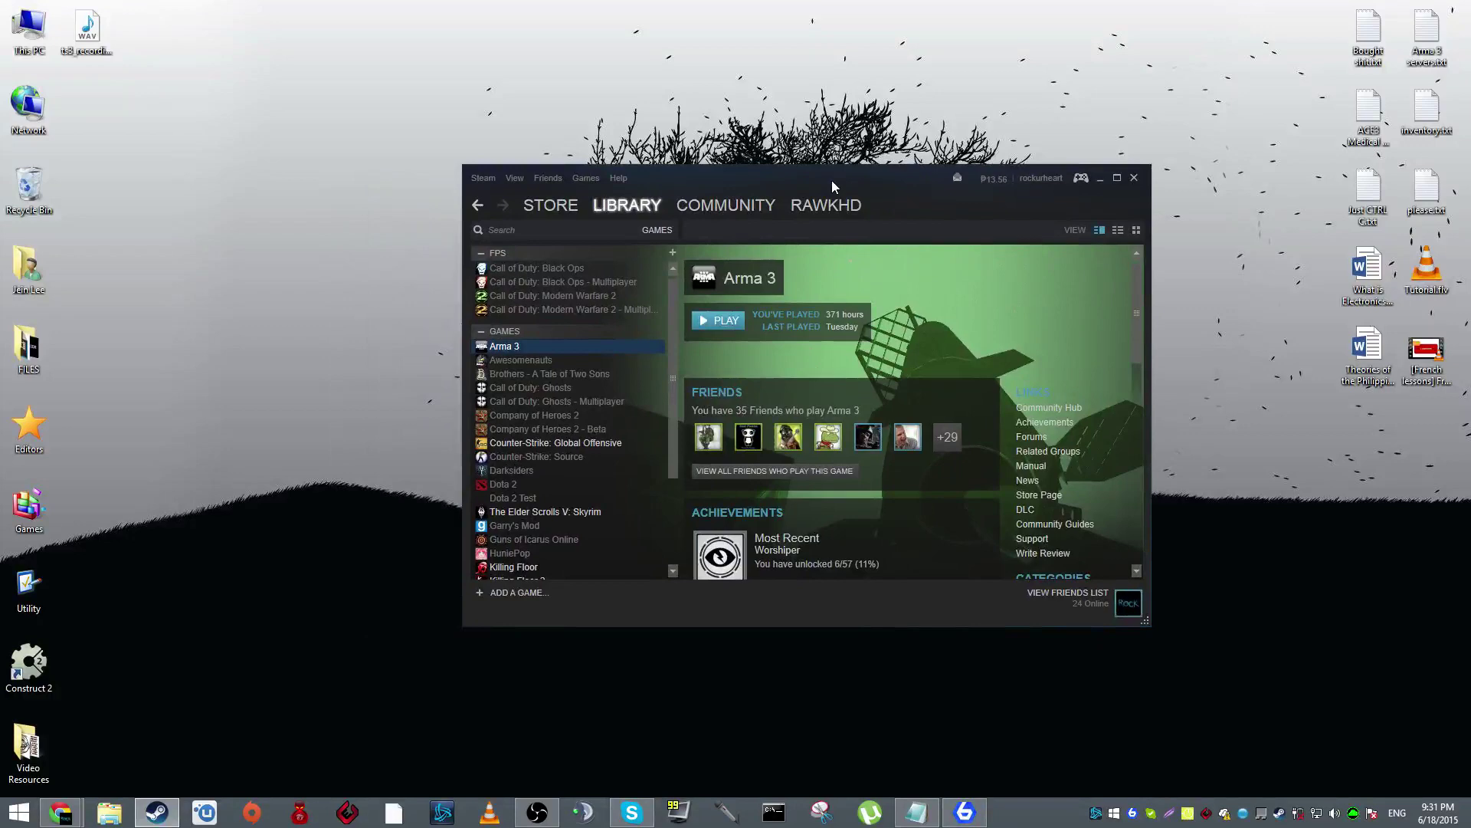
{"action": "left_click_drag", "start_coordinate": [722, 177], "coordinate": [720, 2]}
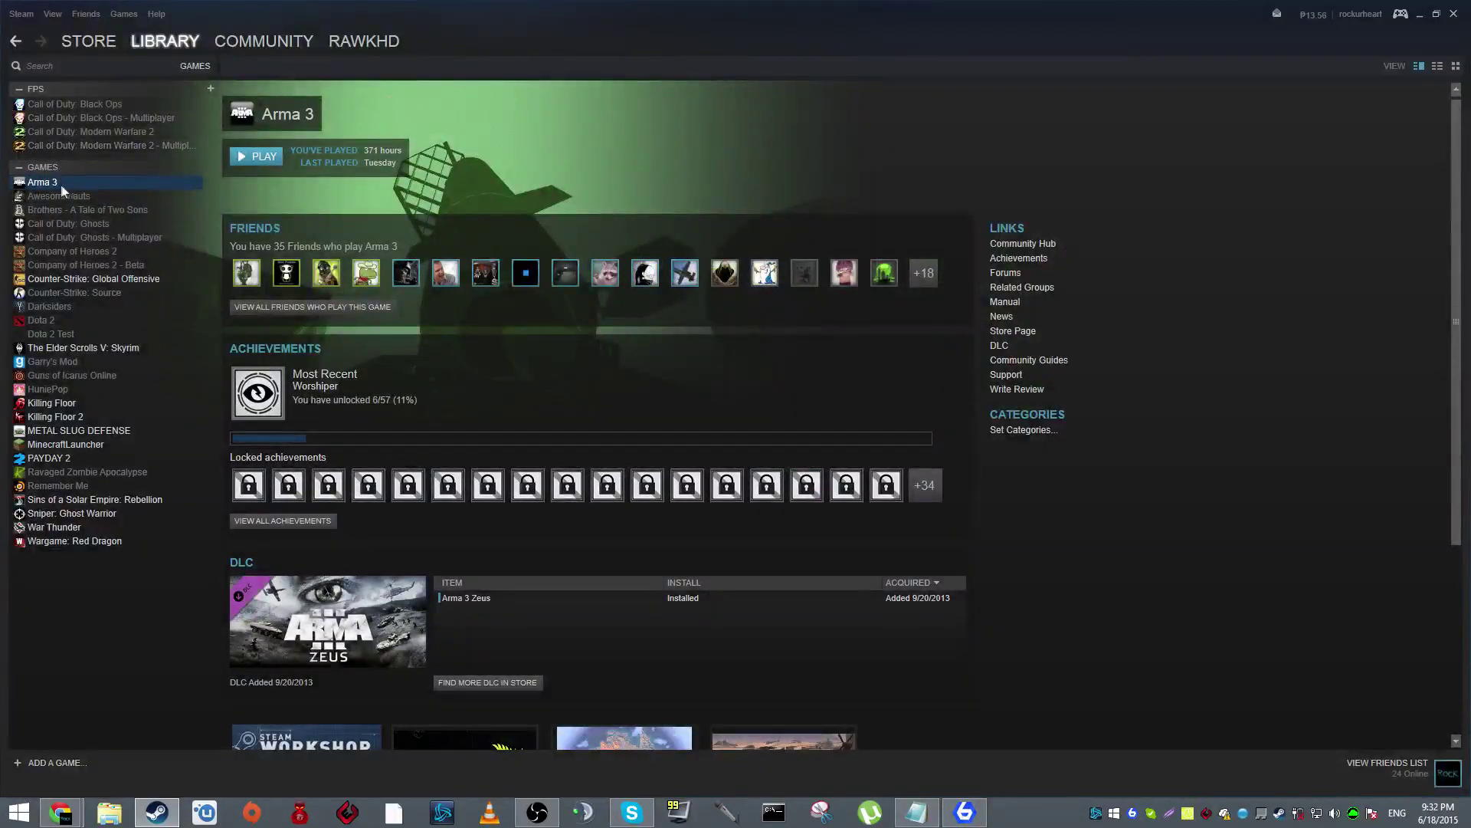
{"action": "left_click_drag", "start_coordinate": [729, 12], "coordinate": [805, 176]}
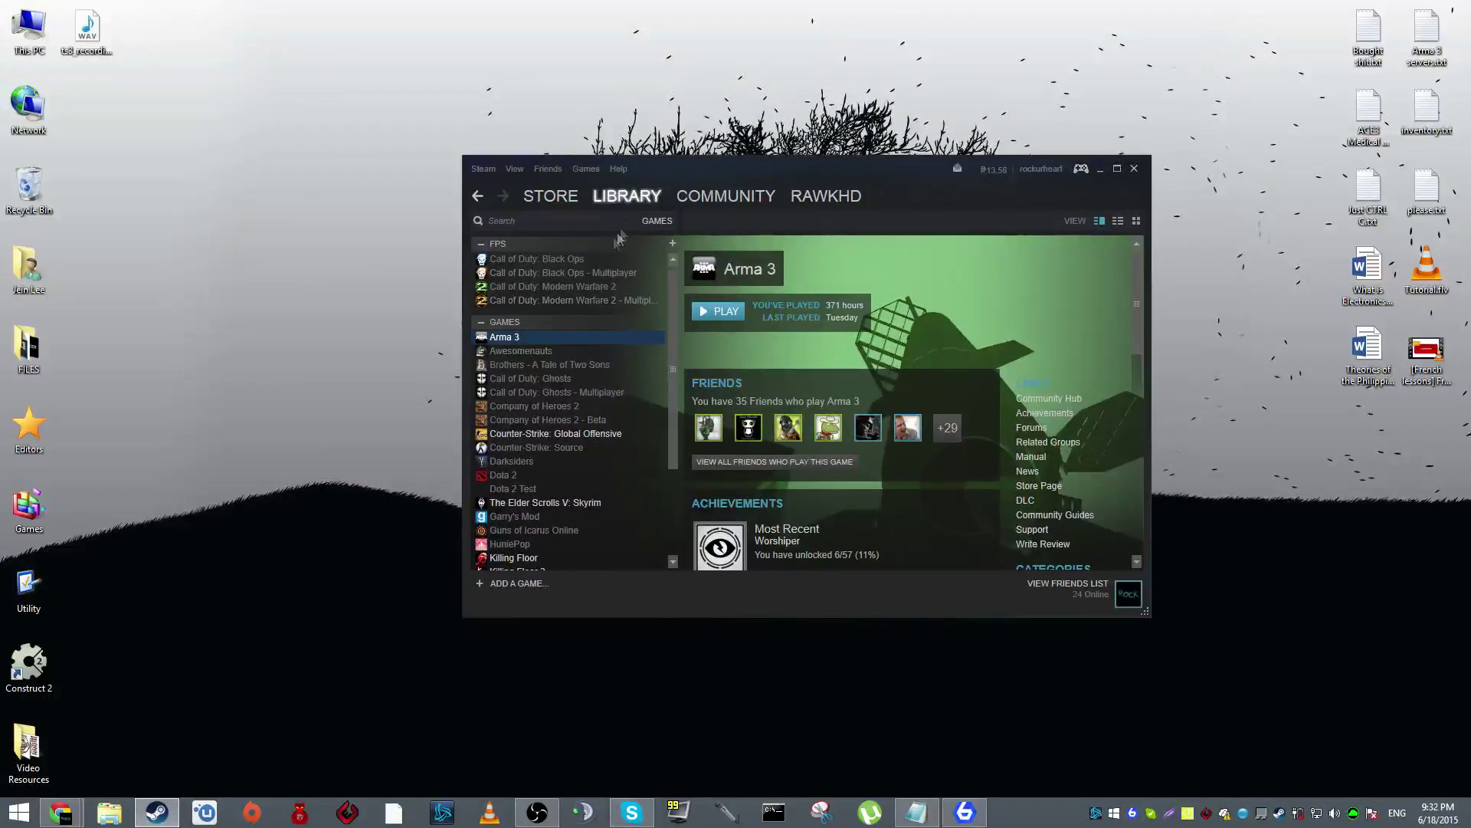
{"action": "right_click", "coordinate": [532, 340]}
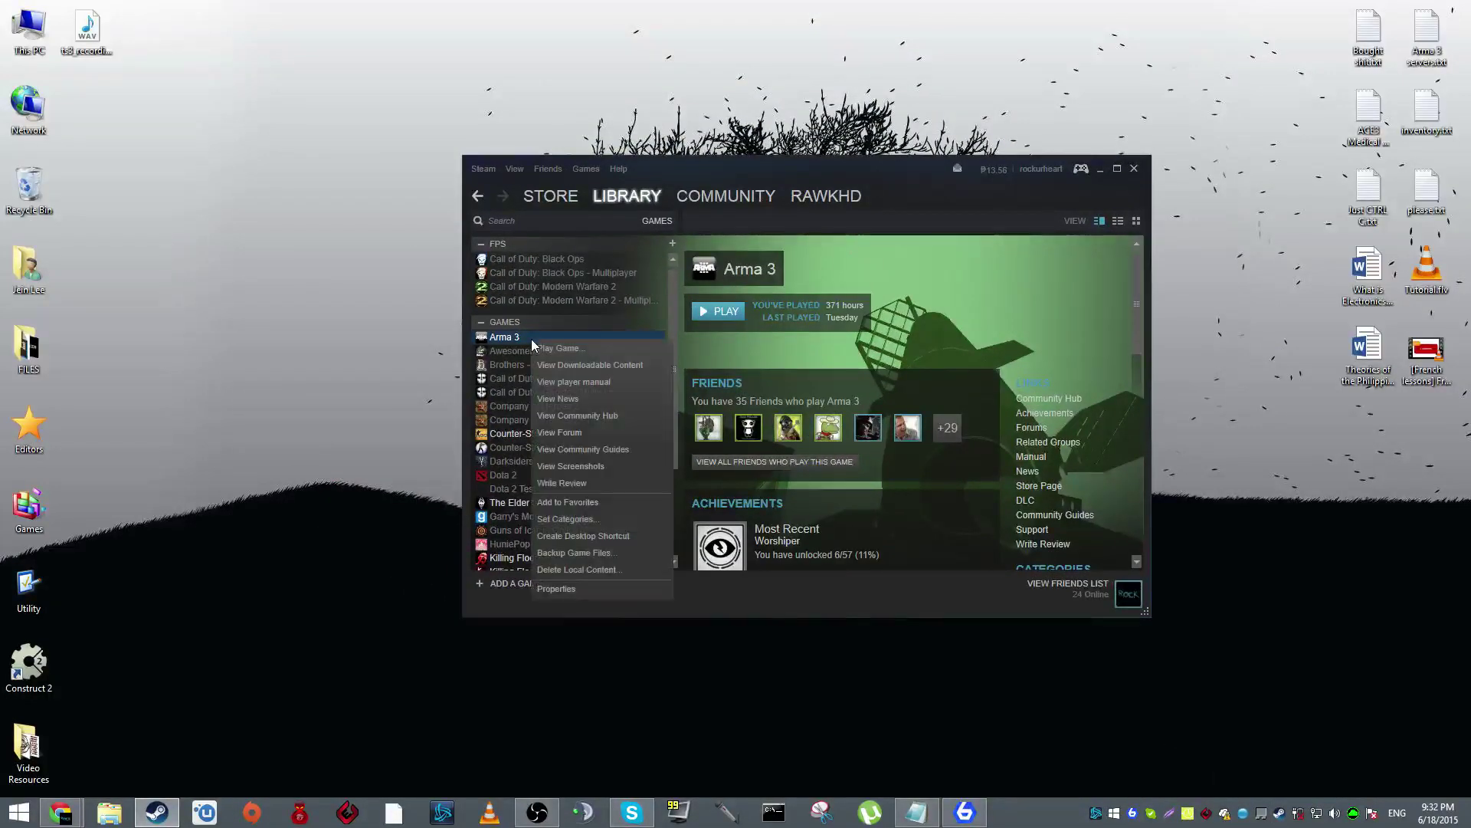
{"action": "left_click", "coordinate": [591, 590]}
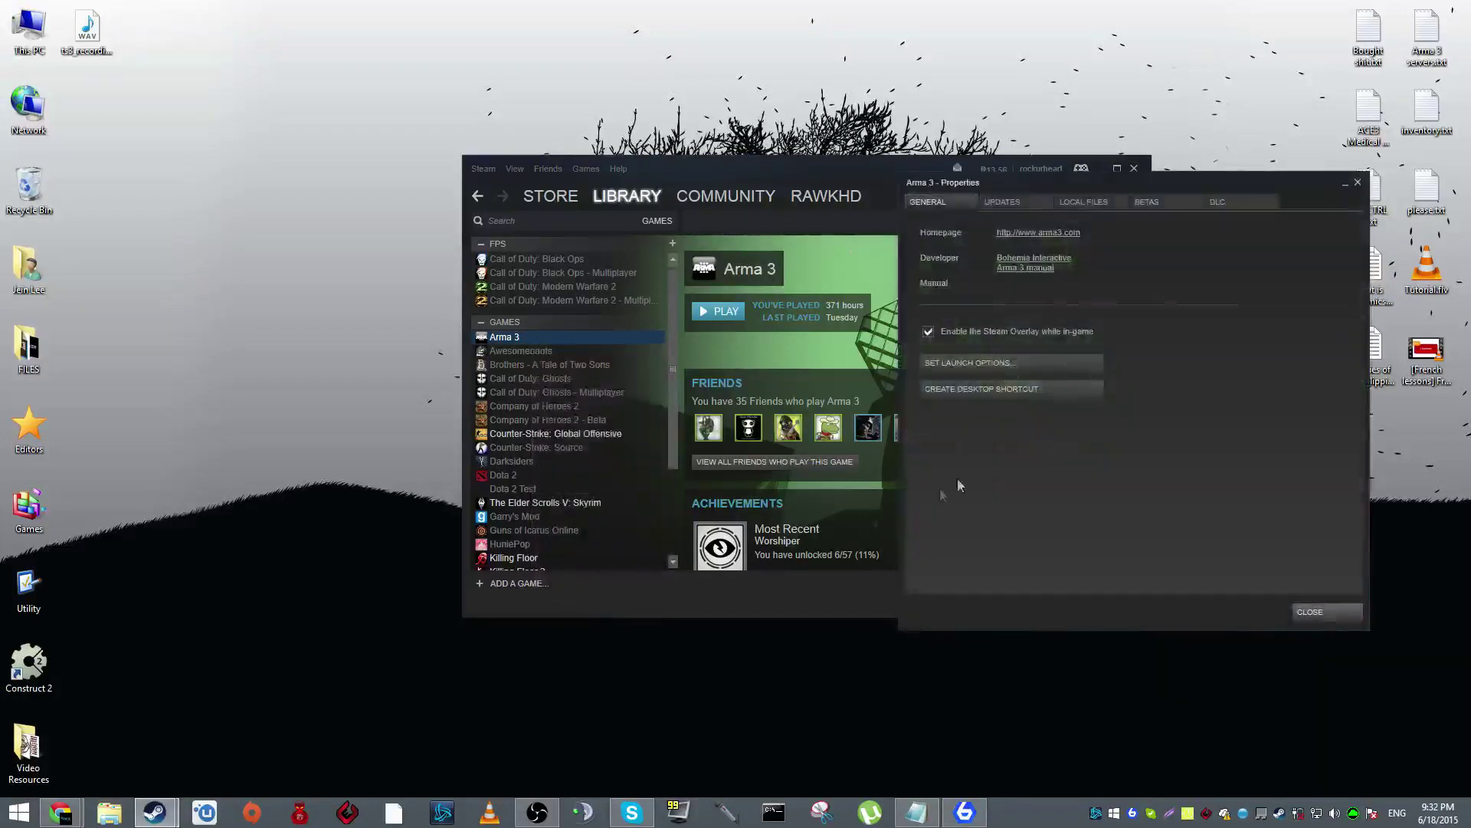
{"action": "left_click", "coordinate": [1005, 363]}
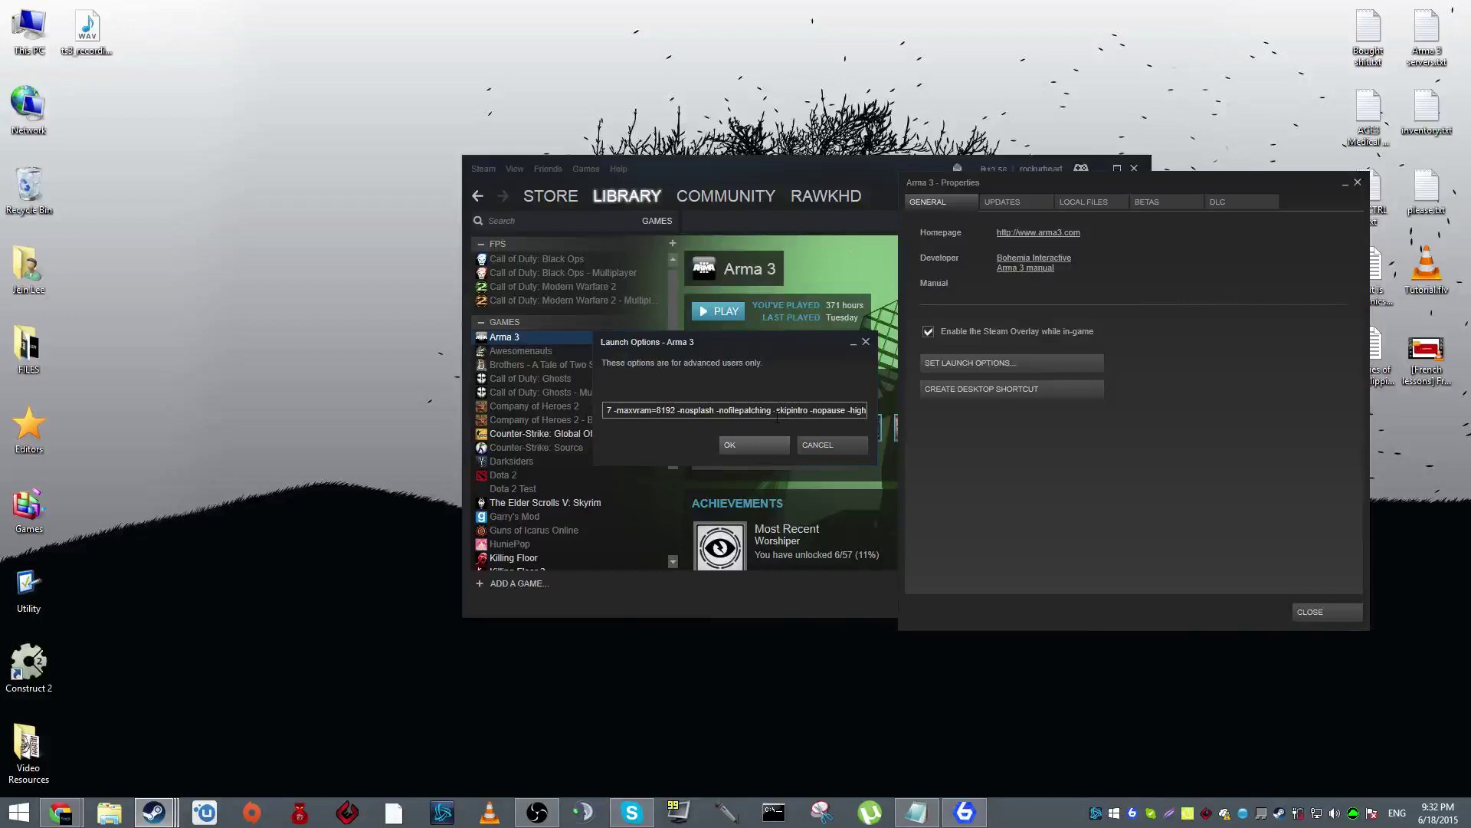
{"action": "key", "text": "ctrl+a"}
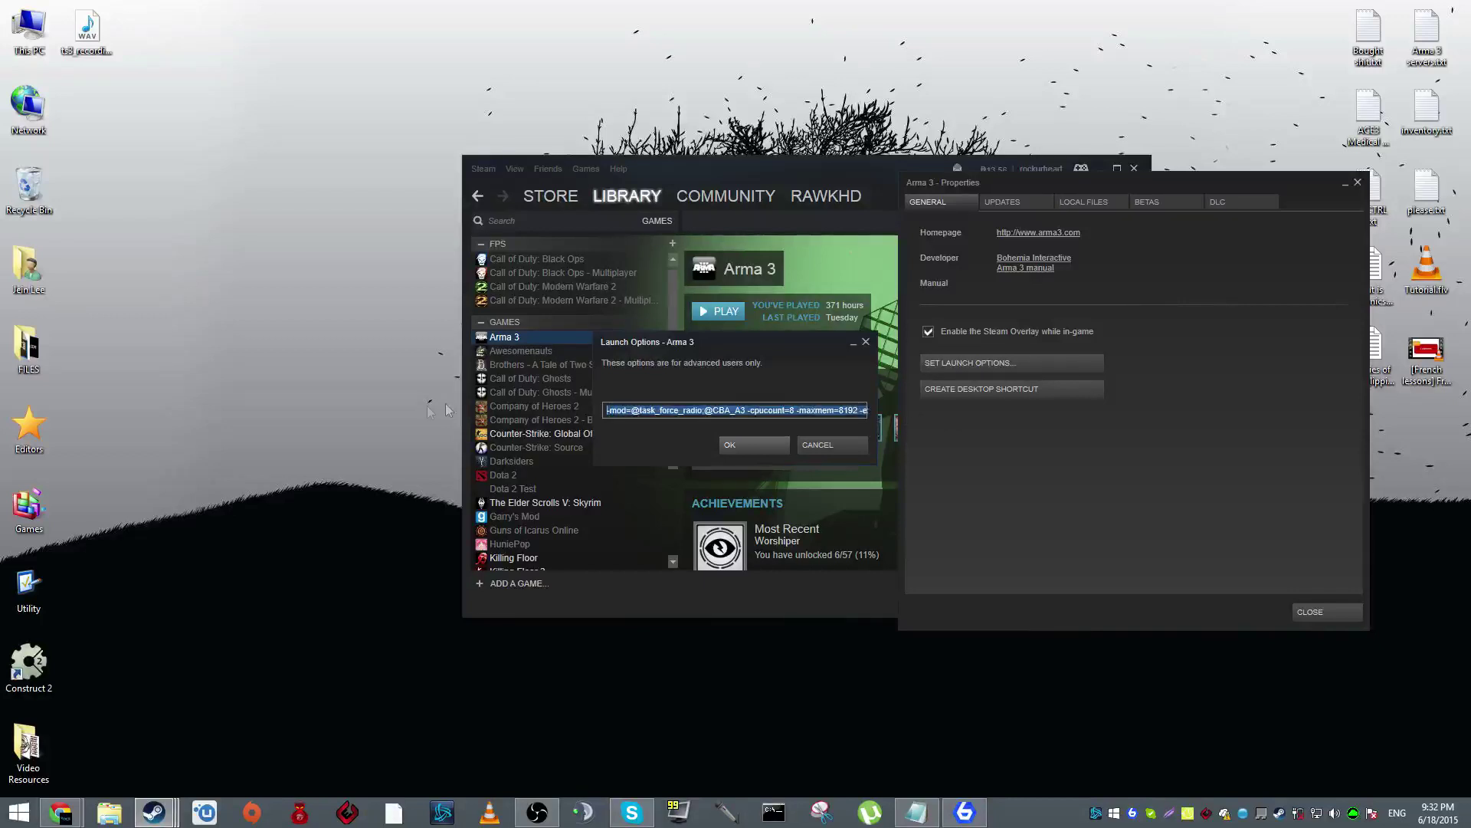
{"action": "key", "text": "End"}
{"action": "left_click_drag", "start_coordinate": [677, 411], "coordinate": [869, 411]}
{"action": "key", "text": "ctrl+a"}
{"action": "left_click", "coordinate": [652, 410]}
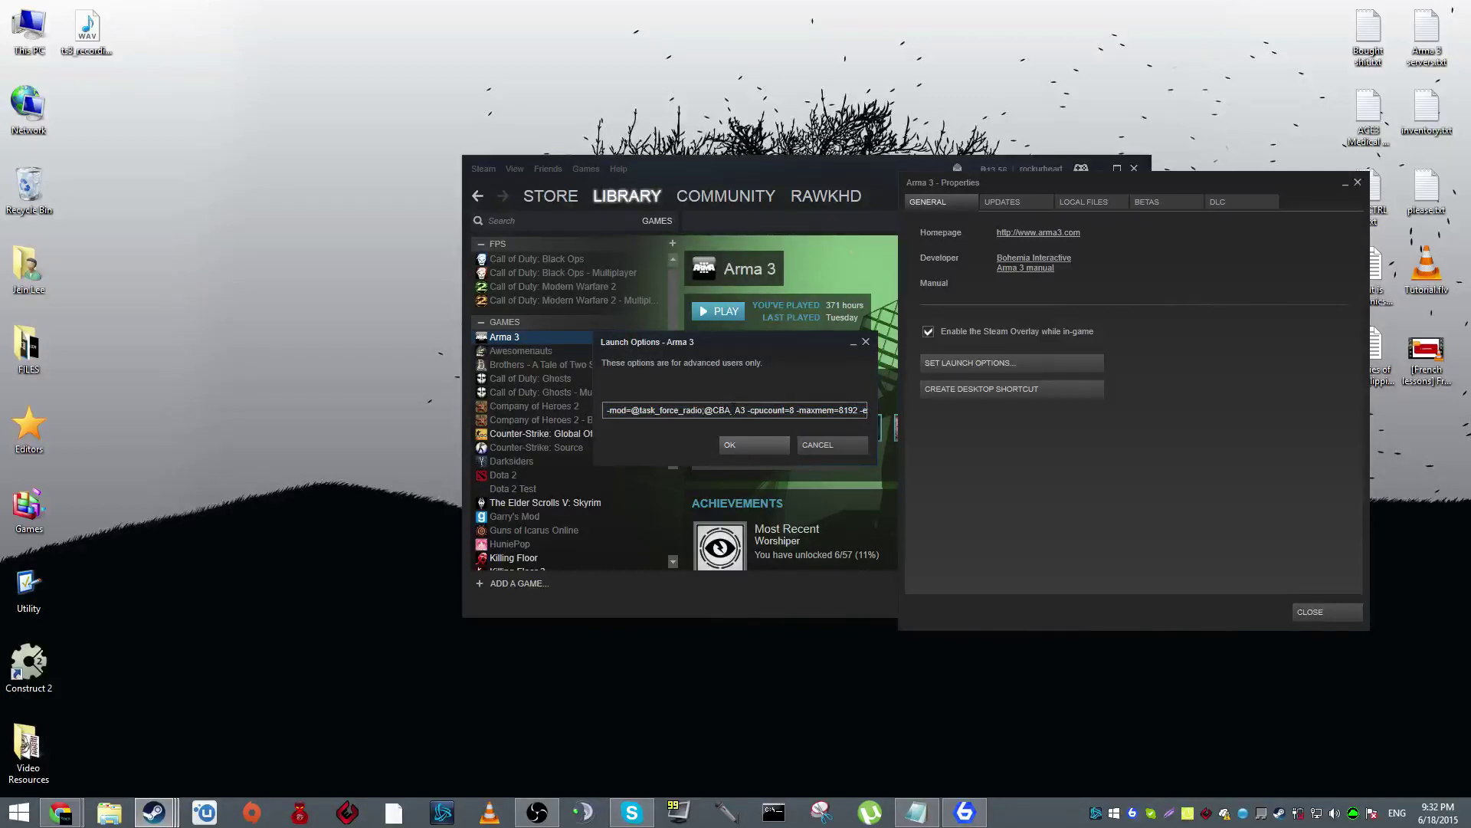
{"action": "left_click_drag", "start_coordinate": [746, 414], "coordinate": [607, 410]}
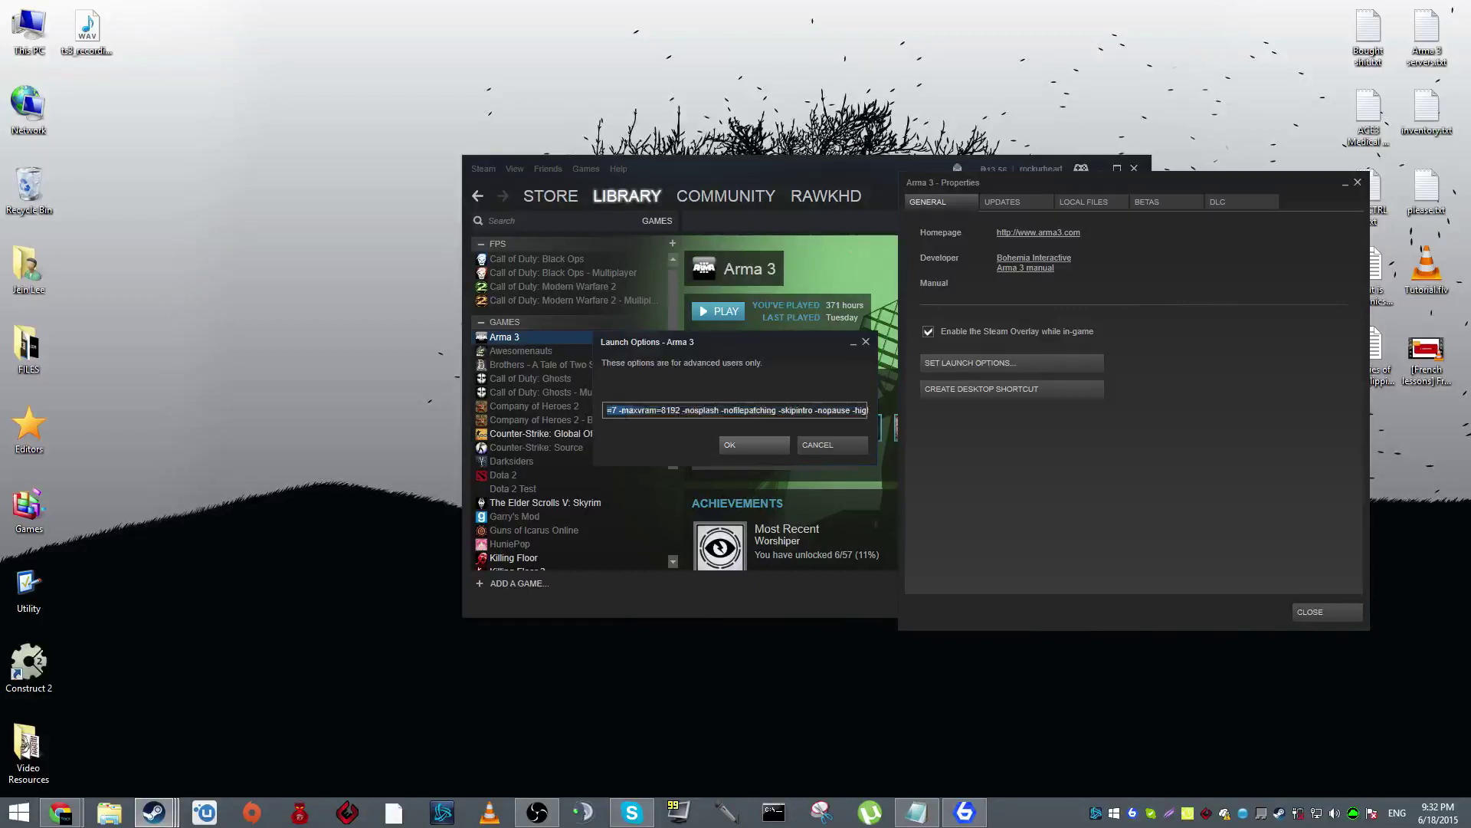
{"action": "left_click", "coordinate": [641, 411]}
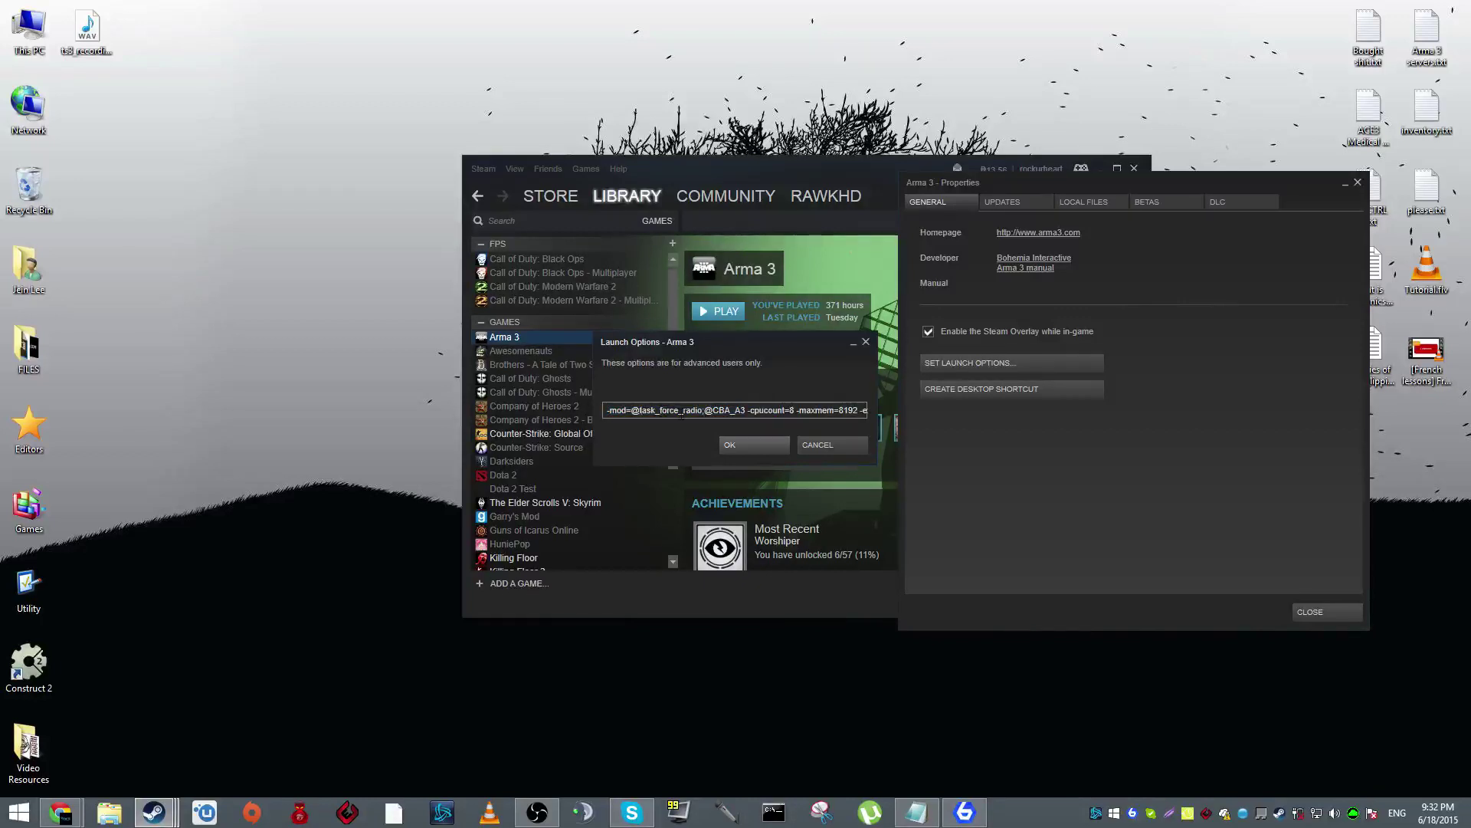
{"action": "left_click_drag", "start_coordinate": [745, 411], "coordinate": [598, 404]}
{"action": "left_click", "coordinate": [718, 411]}
{"action": "left_click_drag", "start_coordinate": [747, 414], "coordinate": [658, 411]}
{"action": "key", "text": "End"}
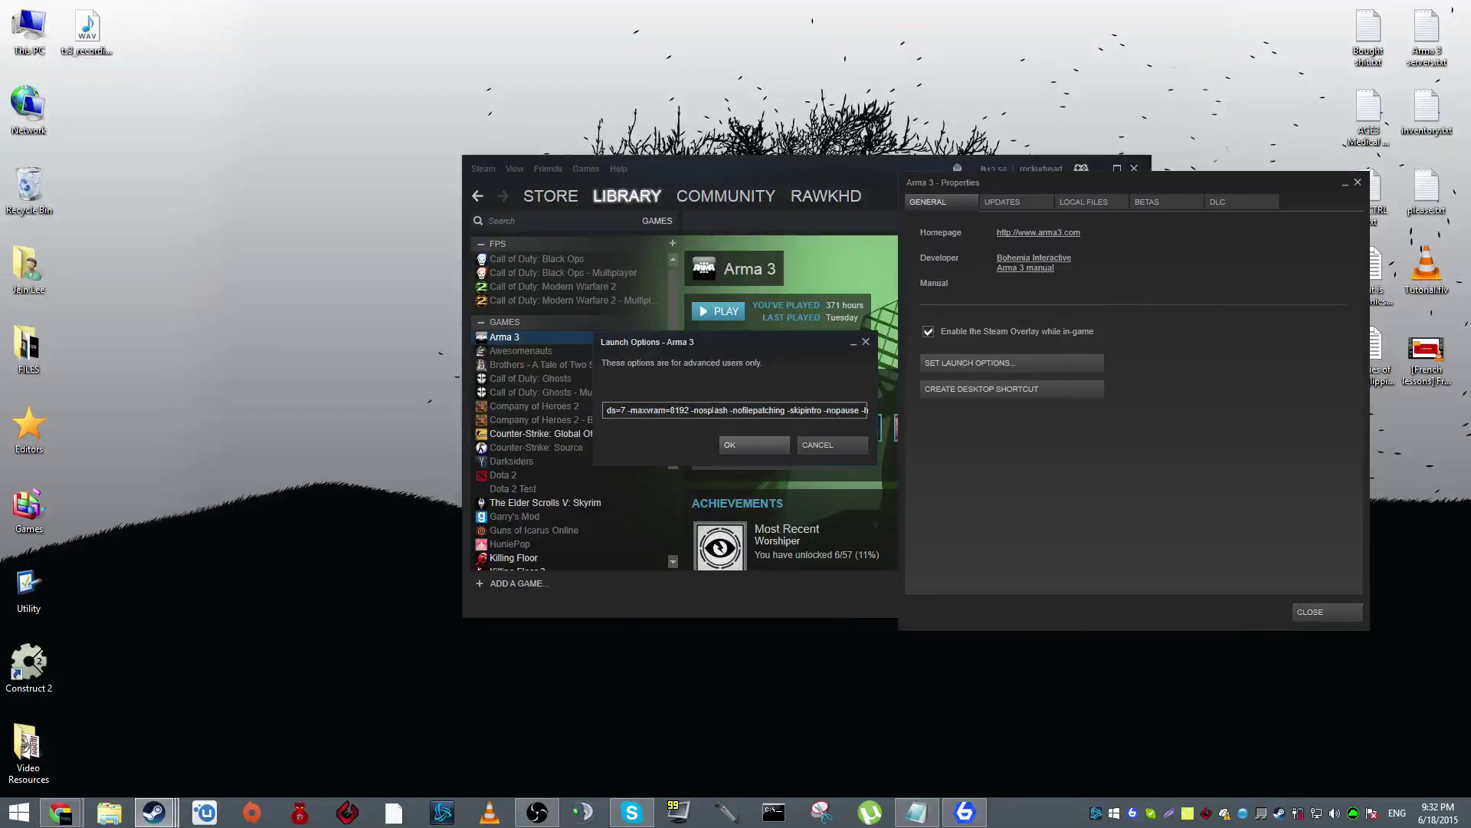
{"action": "left_click_drag", "start_coordinate": [703, 407], "coordinate": [613, 398]}
{"action": "left_click", "coordinate": [714, 411]}
{"action": "key", "text": "End"}
{"action": "left_click", "coordinate": [773, 411]}
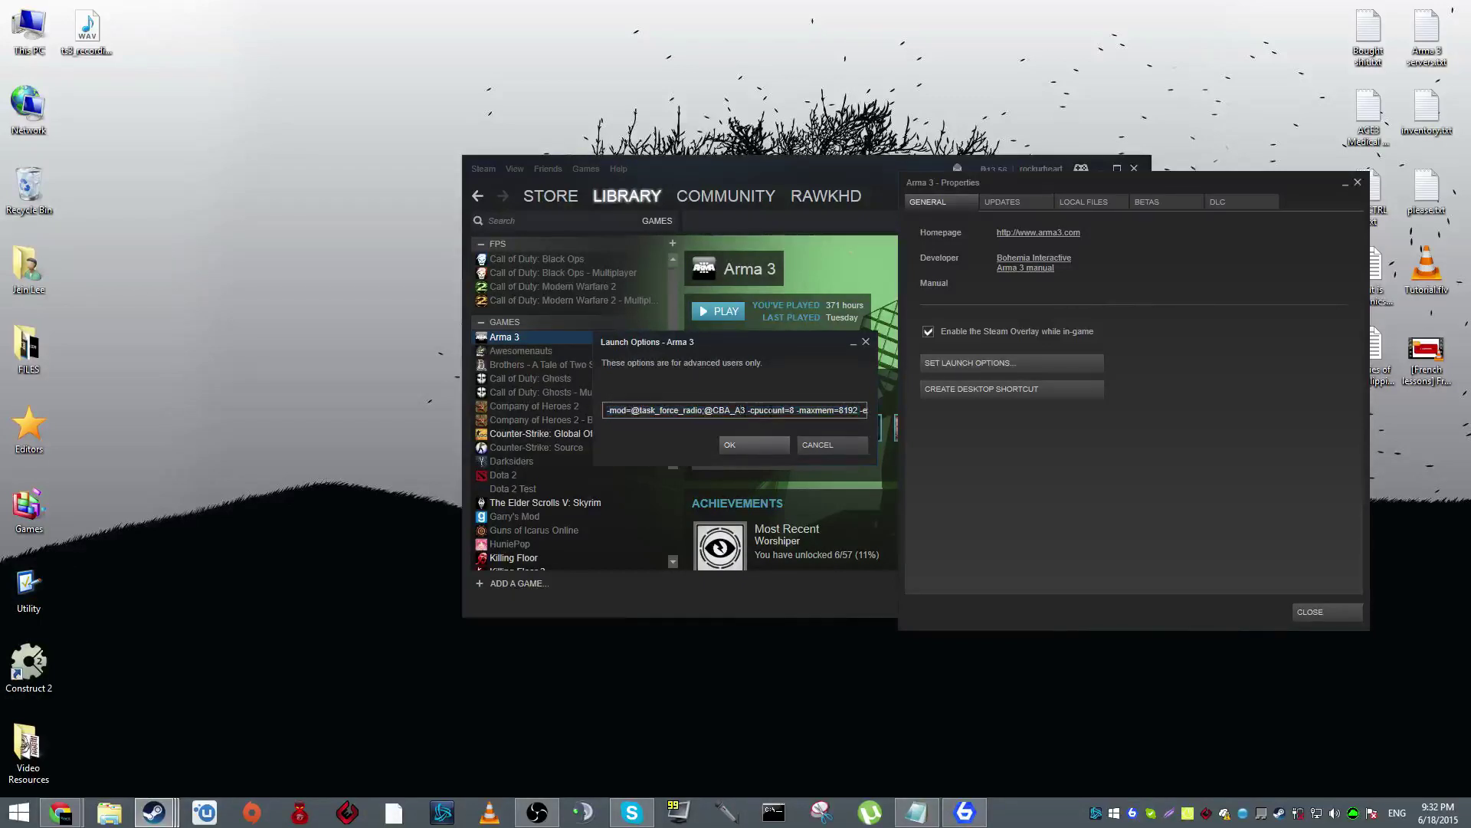
Replace a digit in Arma 3's launch options with 3 and accept them, closing the properties and Steam windows
{"action": "key", "text": "BackSpace"}
{"action": "type", "text": "3"}
{"action": "left_click", "coordinate": [778, 445]}
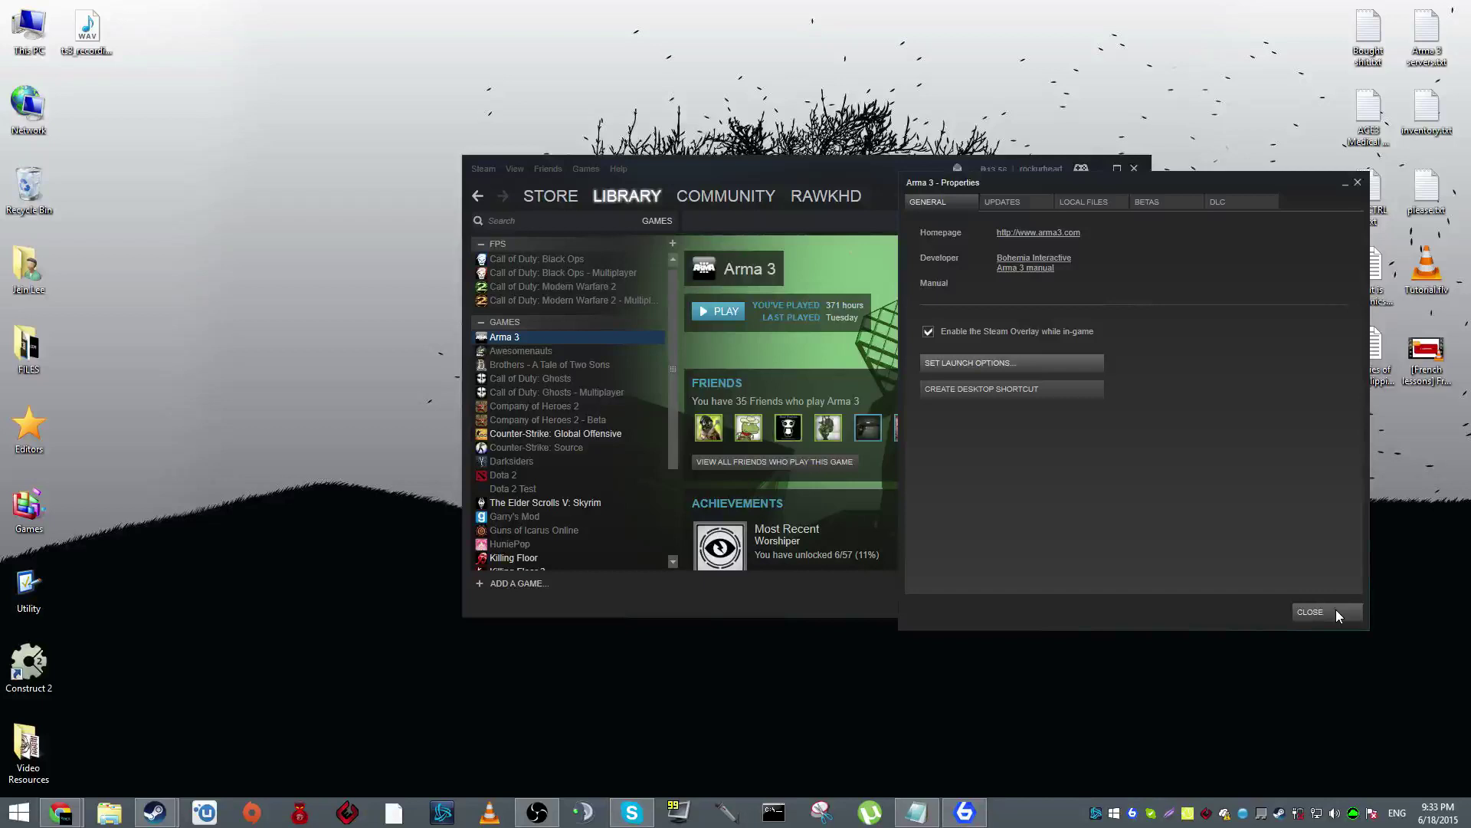
{"action": "left_click", "coordinate": [1310, 611]}
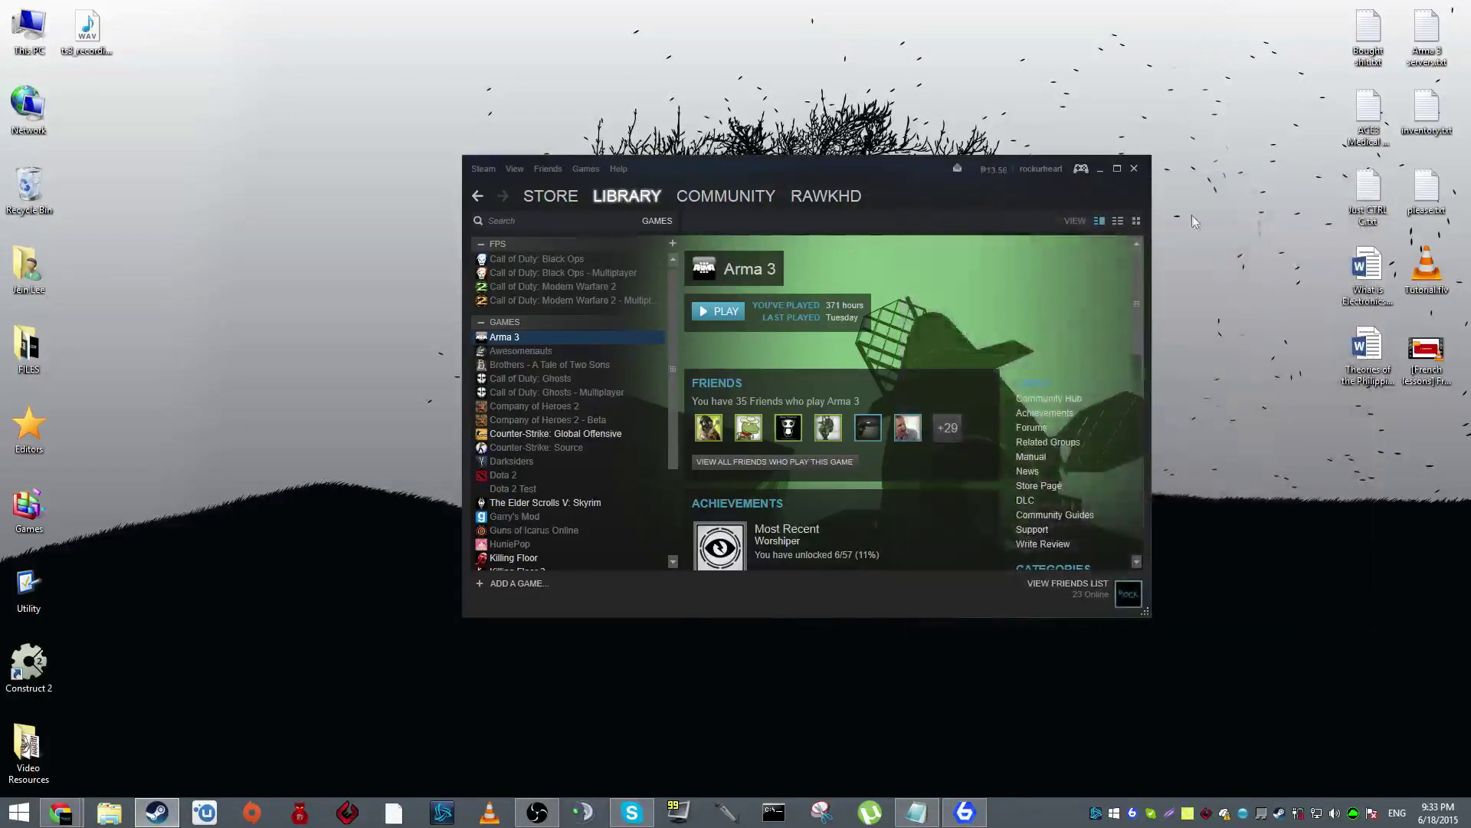
{"action": "left_click", "coordinate": [1133, 169]}
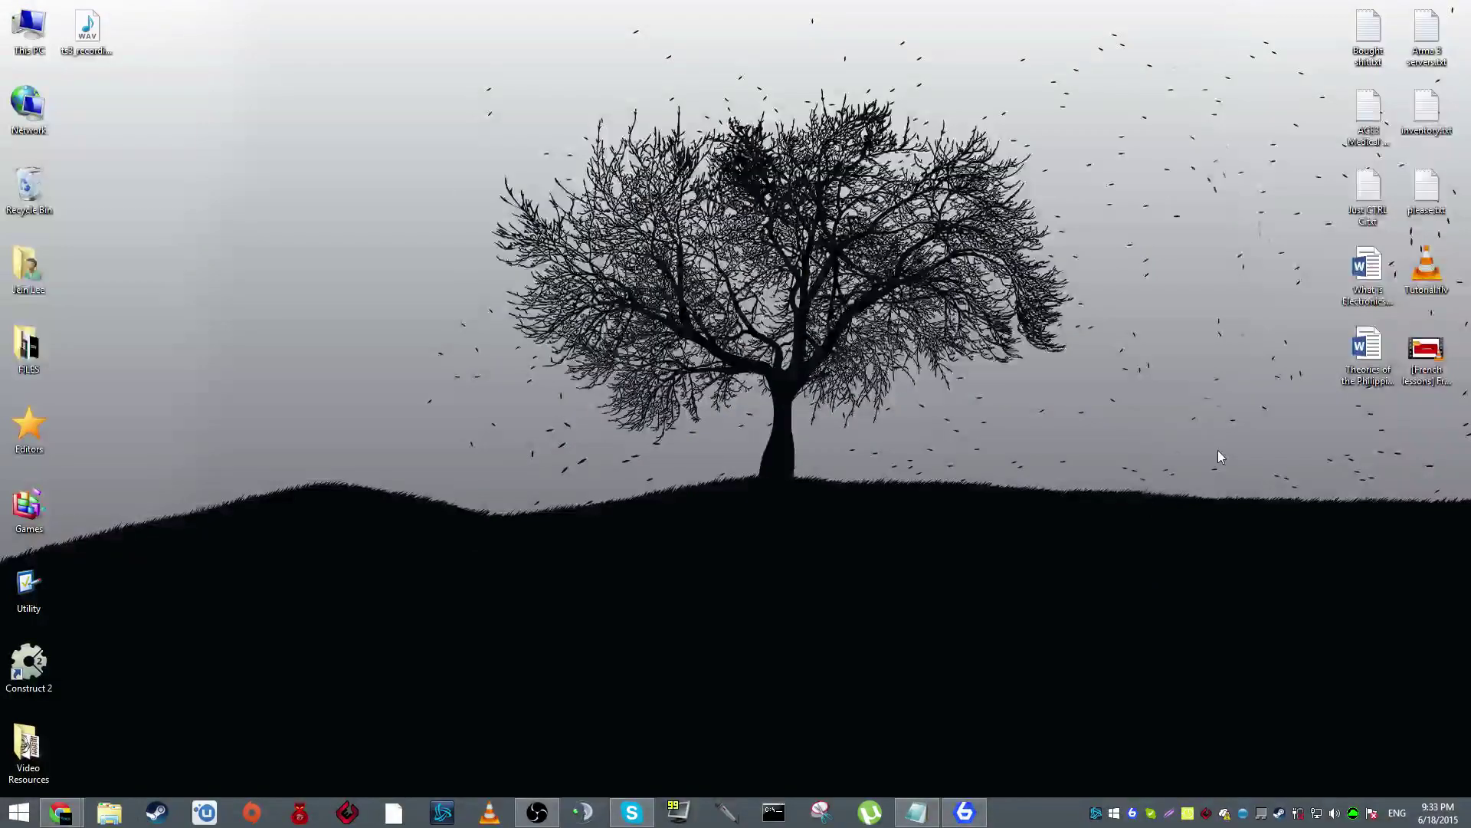
Switch to Play withSIX, maximize it, and view the startup parameters in its game settings, closing the program if it crashes
{"action": "mouse_move", "coordinate": [964, 811]}
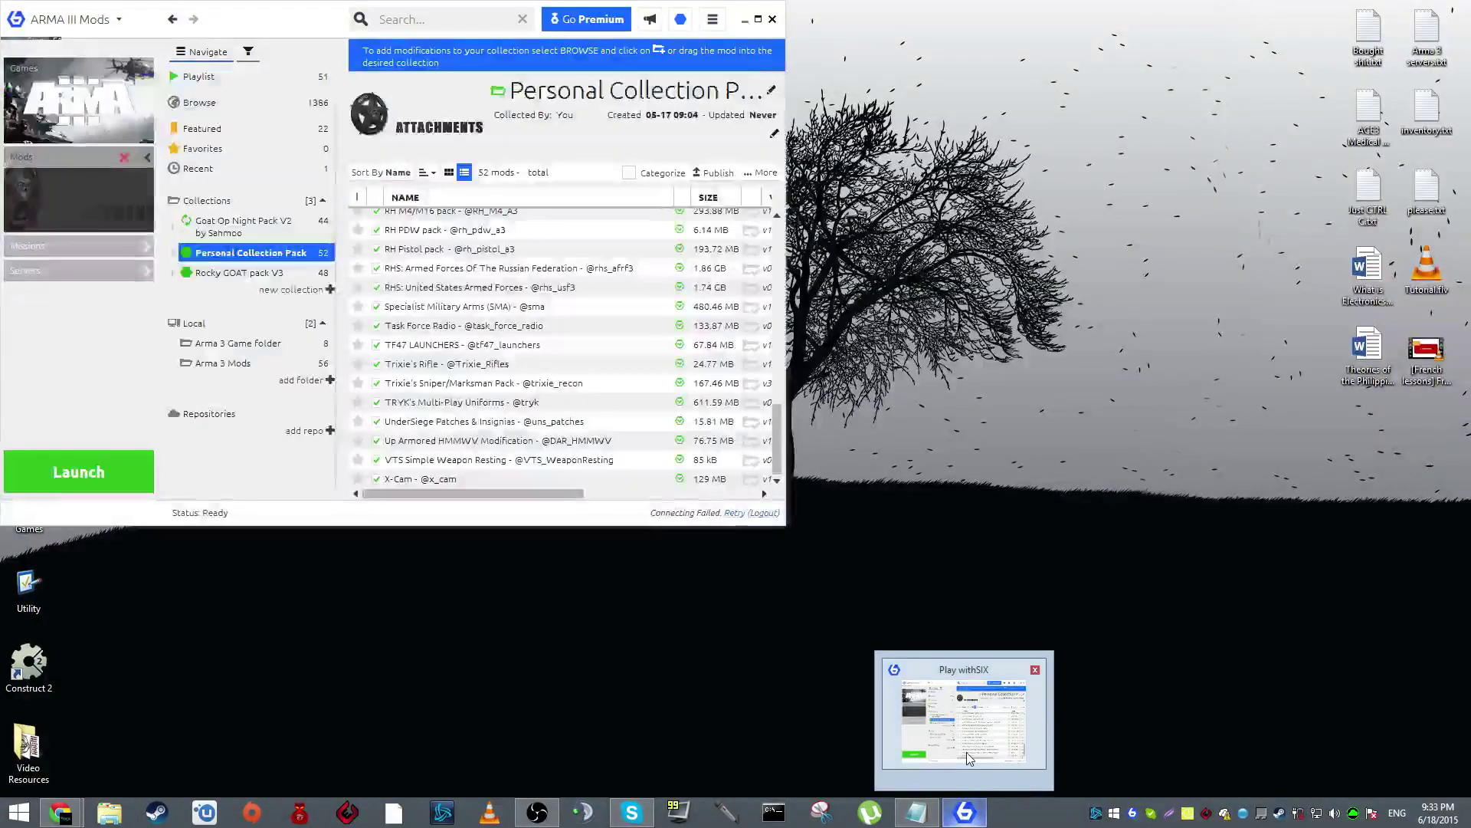
{"action": "left_click", "coordinate": [967, 752]}
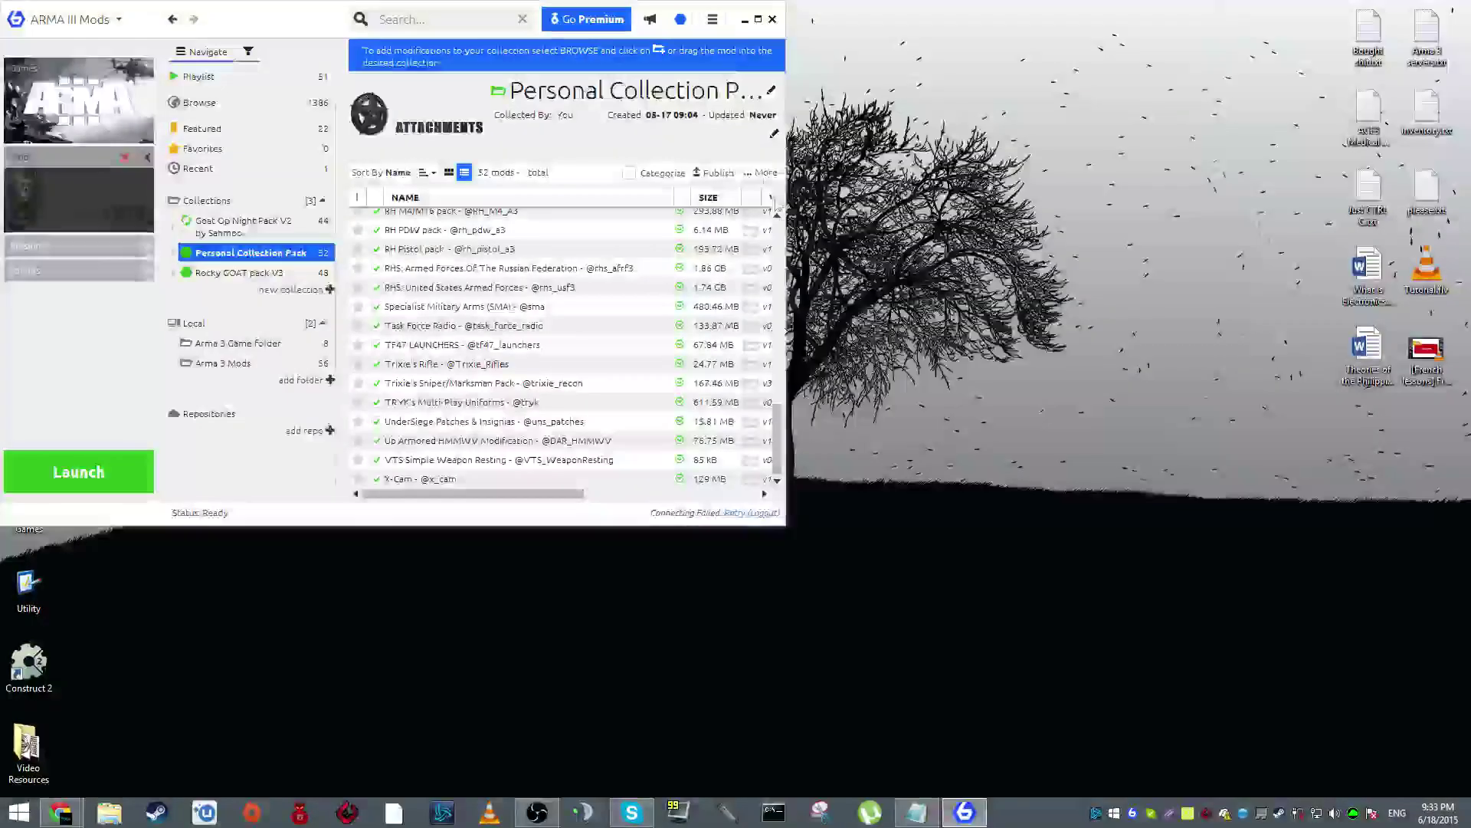
{"action": "left_click", "coordinate": [758, 19]}
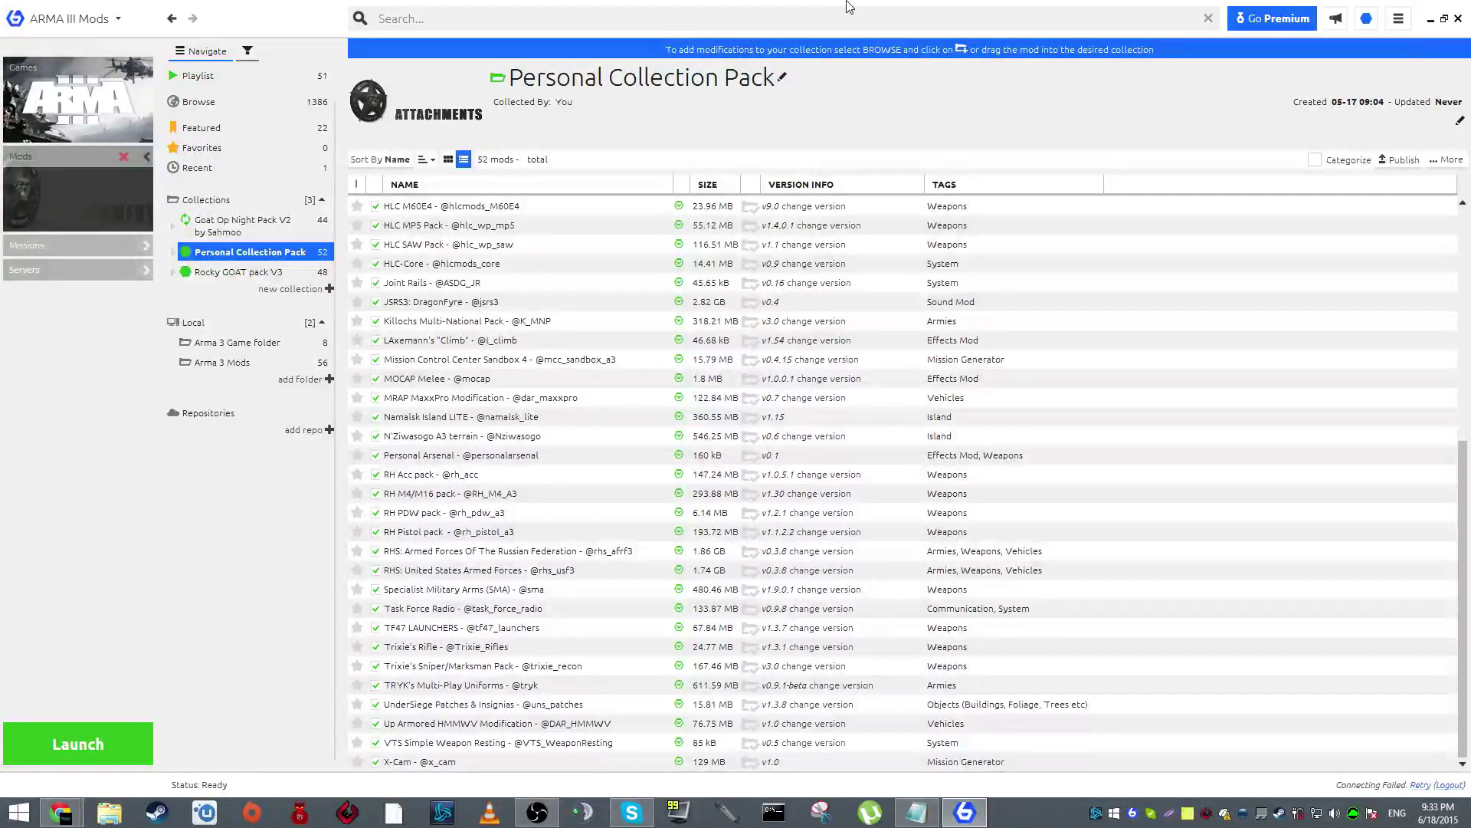
{"action": "left_click", "coordinate": [1402, 19]}
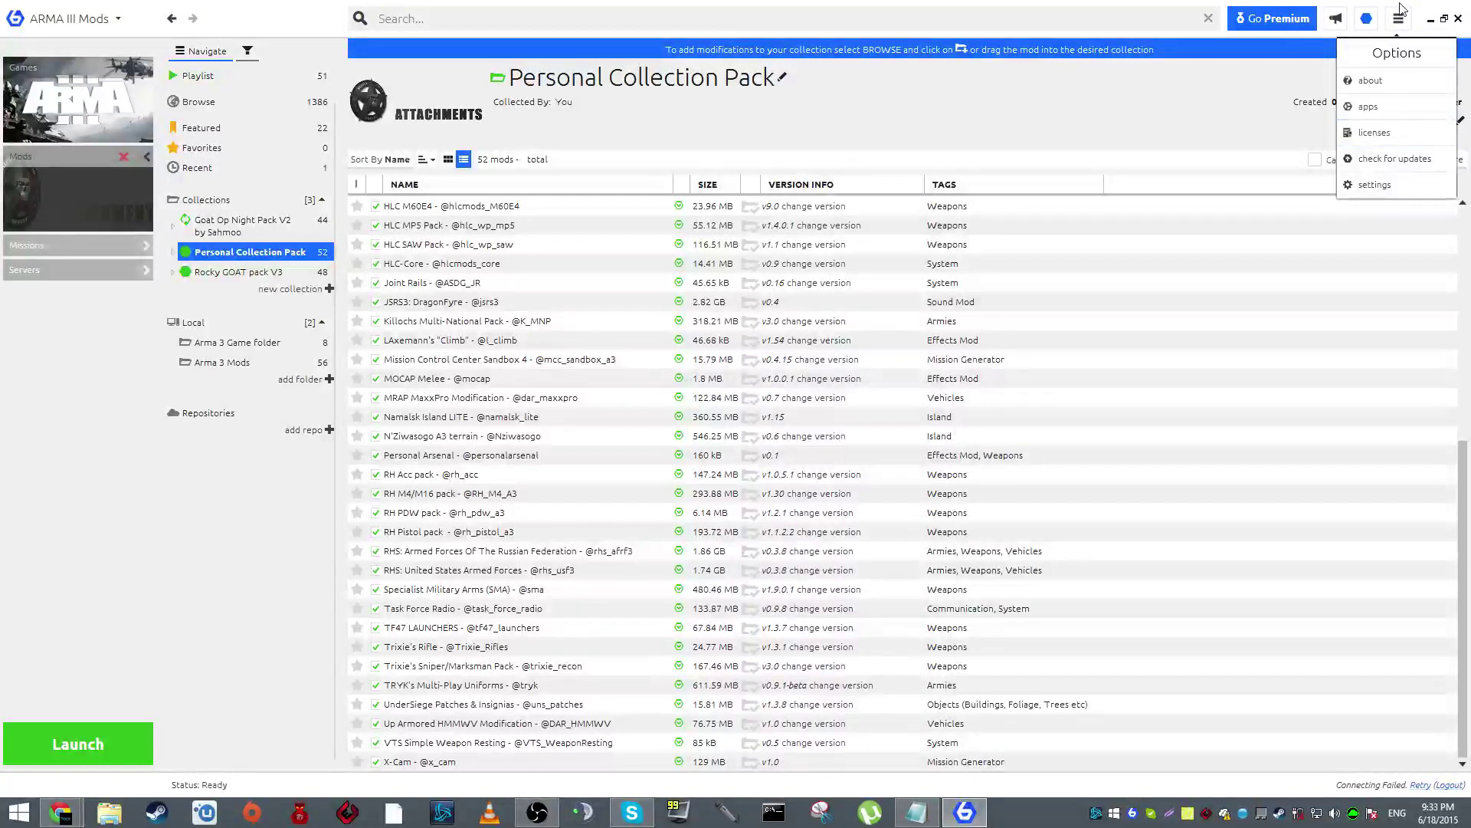
{"action": "left_click", "coordinate": [1372, 188]}
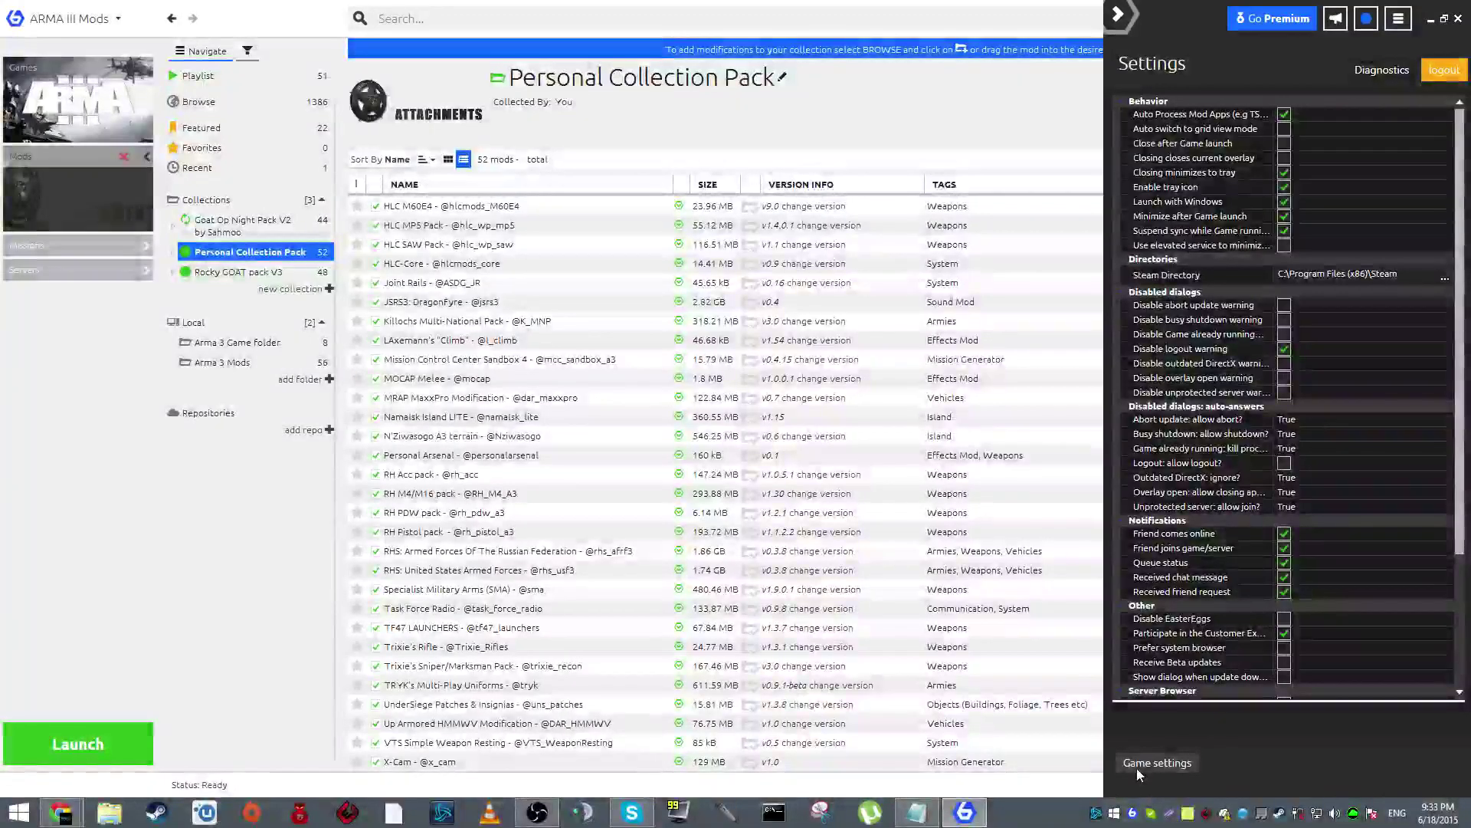
{"action": "left_click", "coordinate": [1156, 762]}
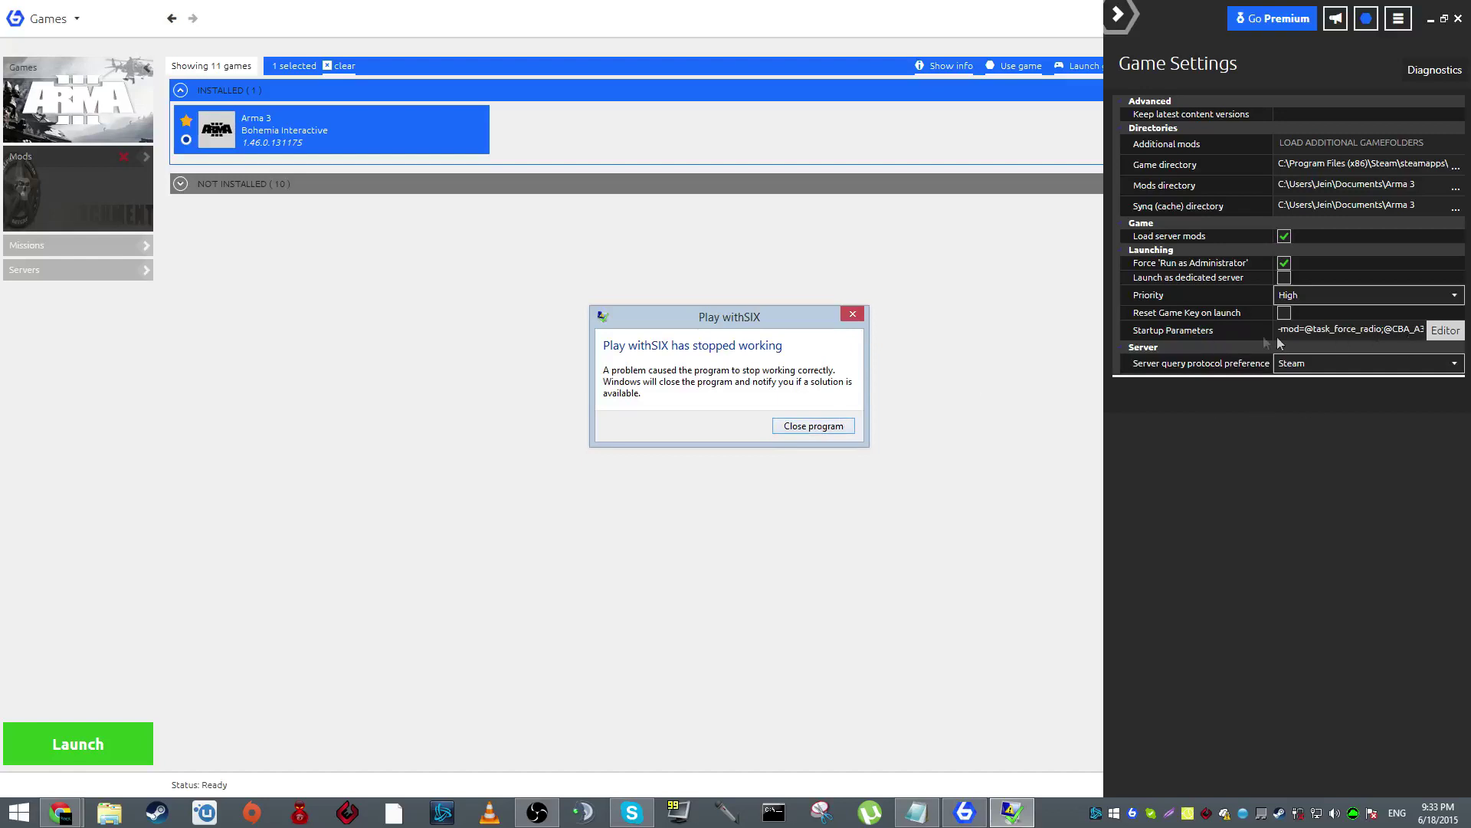
{"action": "left_click", "coordinate": [814, 427]}
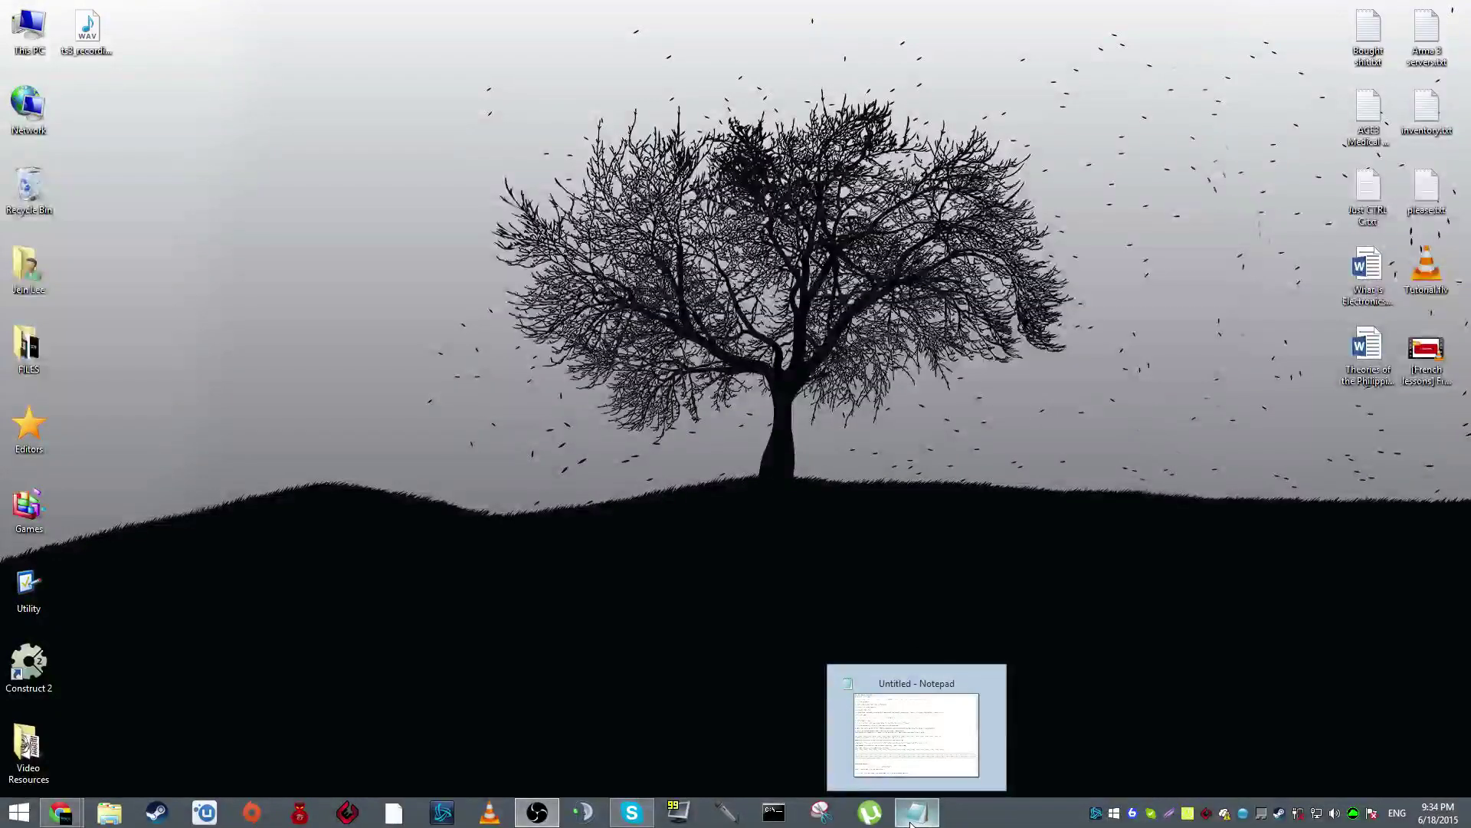
Switch to the untitled Notepad document and look over its instructions for setting up the parameters
{"action": "left_click", "coordinate": [912, 820]}
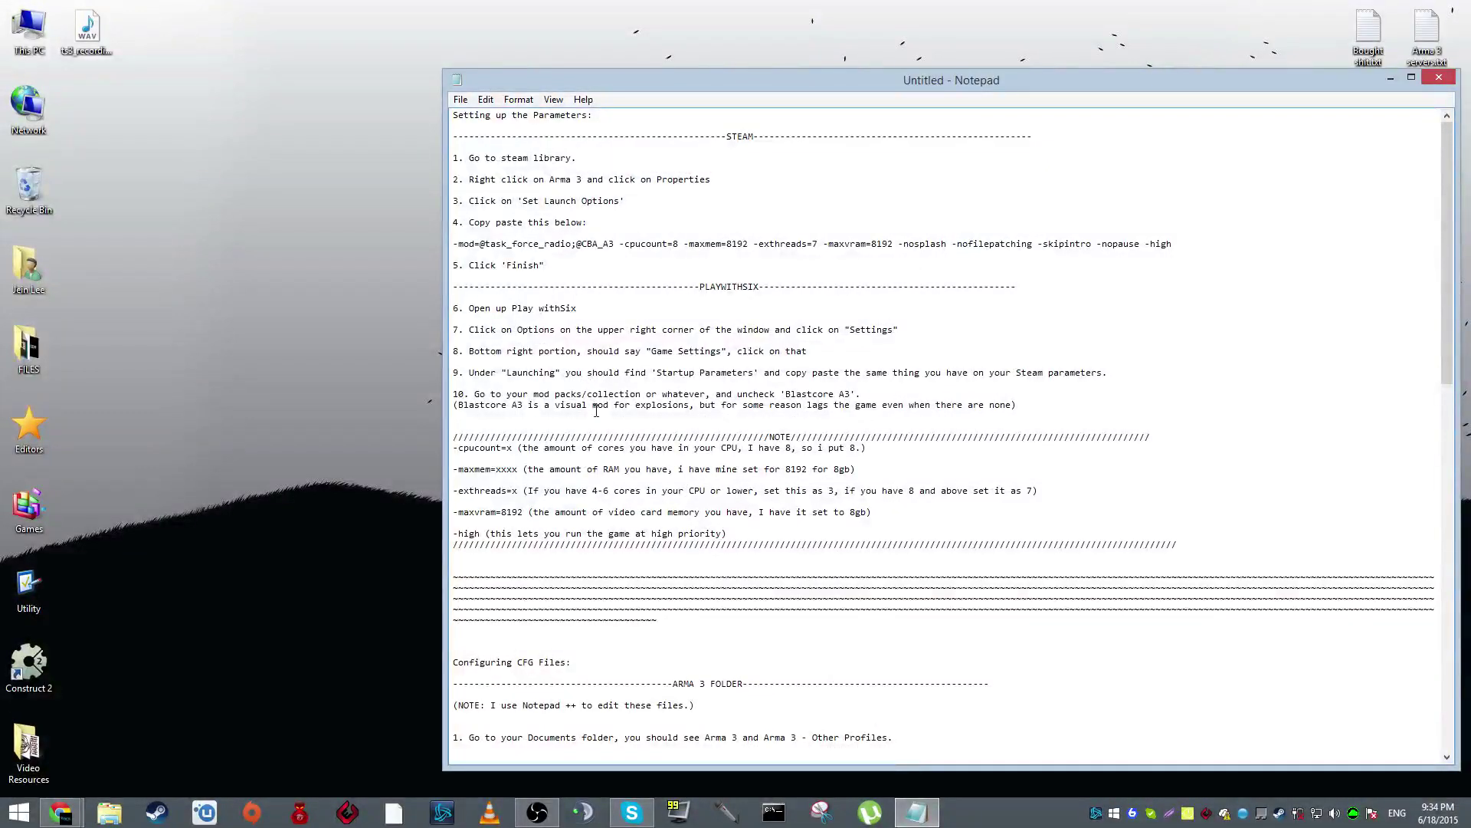
{"action": "scroll", "coordinate": [621, 419], "scroll_direction": "down", "scroll_amount": 3}
{"action": "scroll", "coordinate": [496, 465], "scroll_direction": "up", "scroll_amount": 3}
Run dxdiag and place the DirectX Diagnostic Tool window beside the notes to read the system information
{"action": "key", "text": "super+r"}
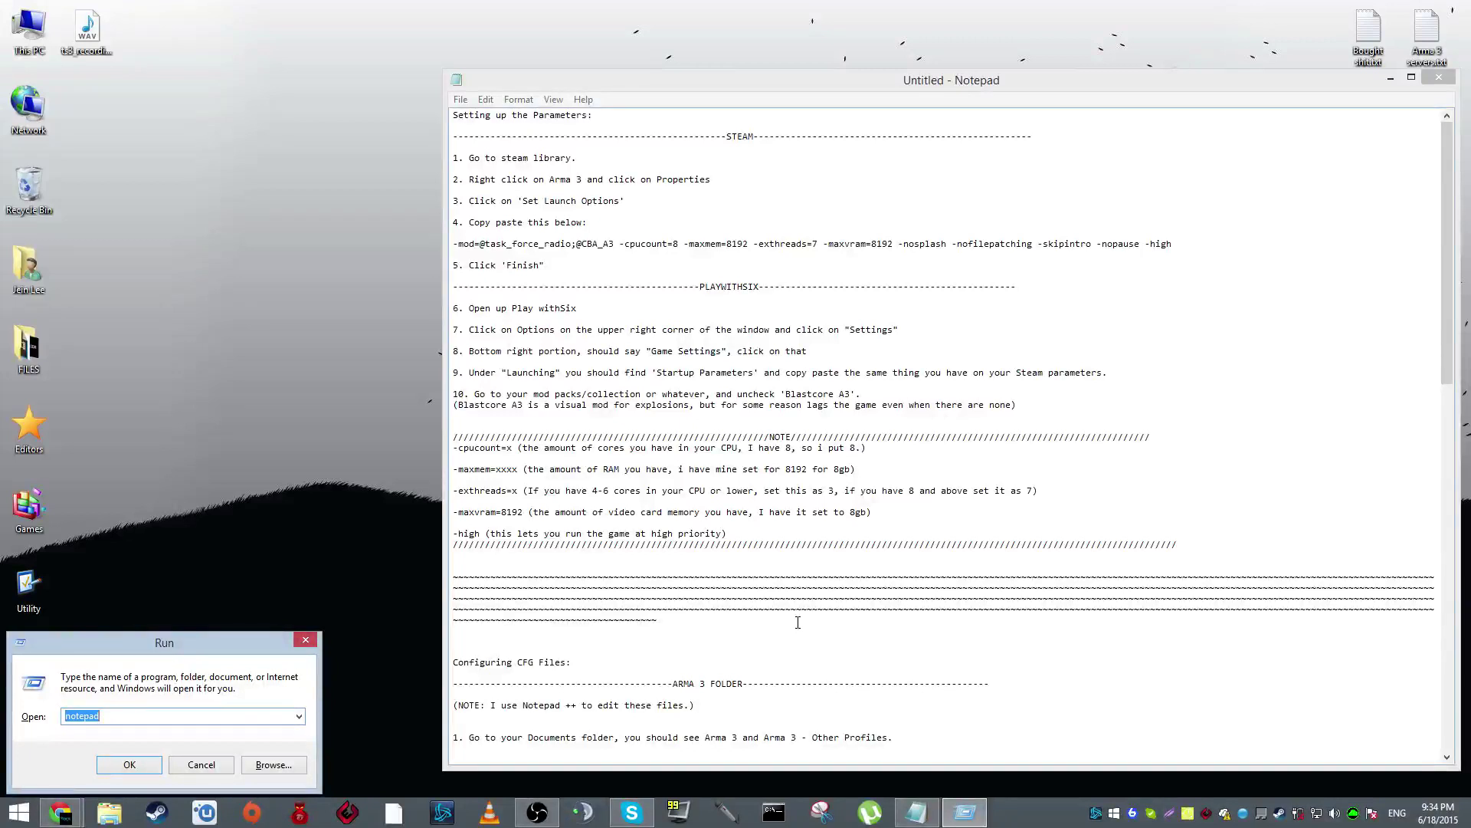
{"action": "type", "text": "dxdiag"}
{"action": "key", "text": "Return"}
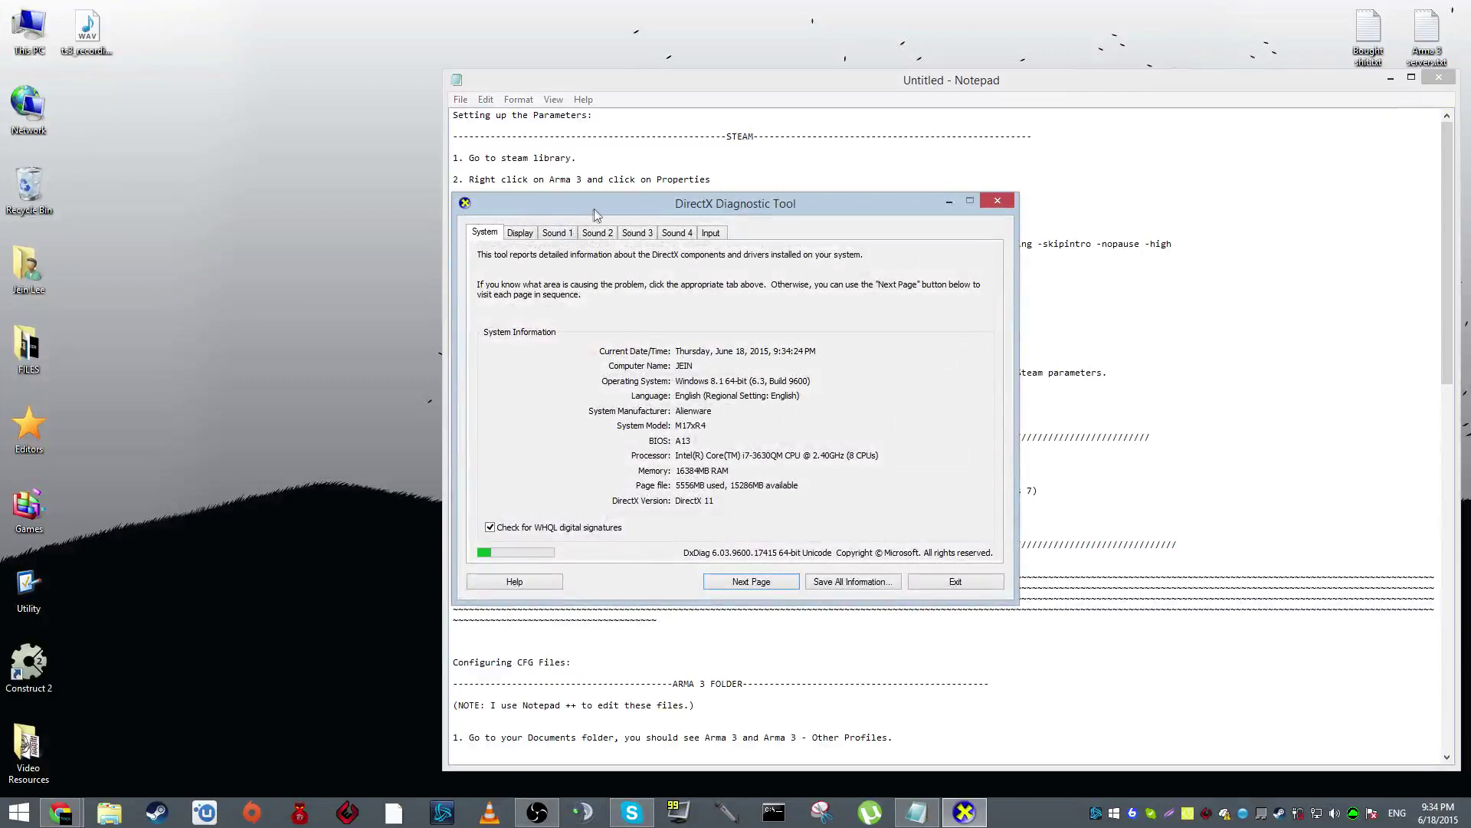
{"action": "left_click_drag", "start_coordinate": [596, 213], "coordinate": [814, 262]}
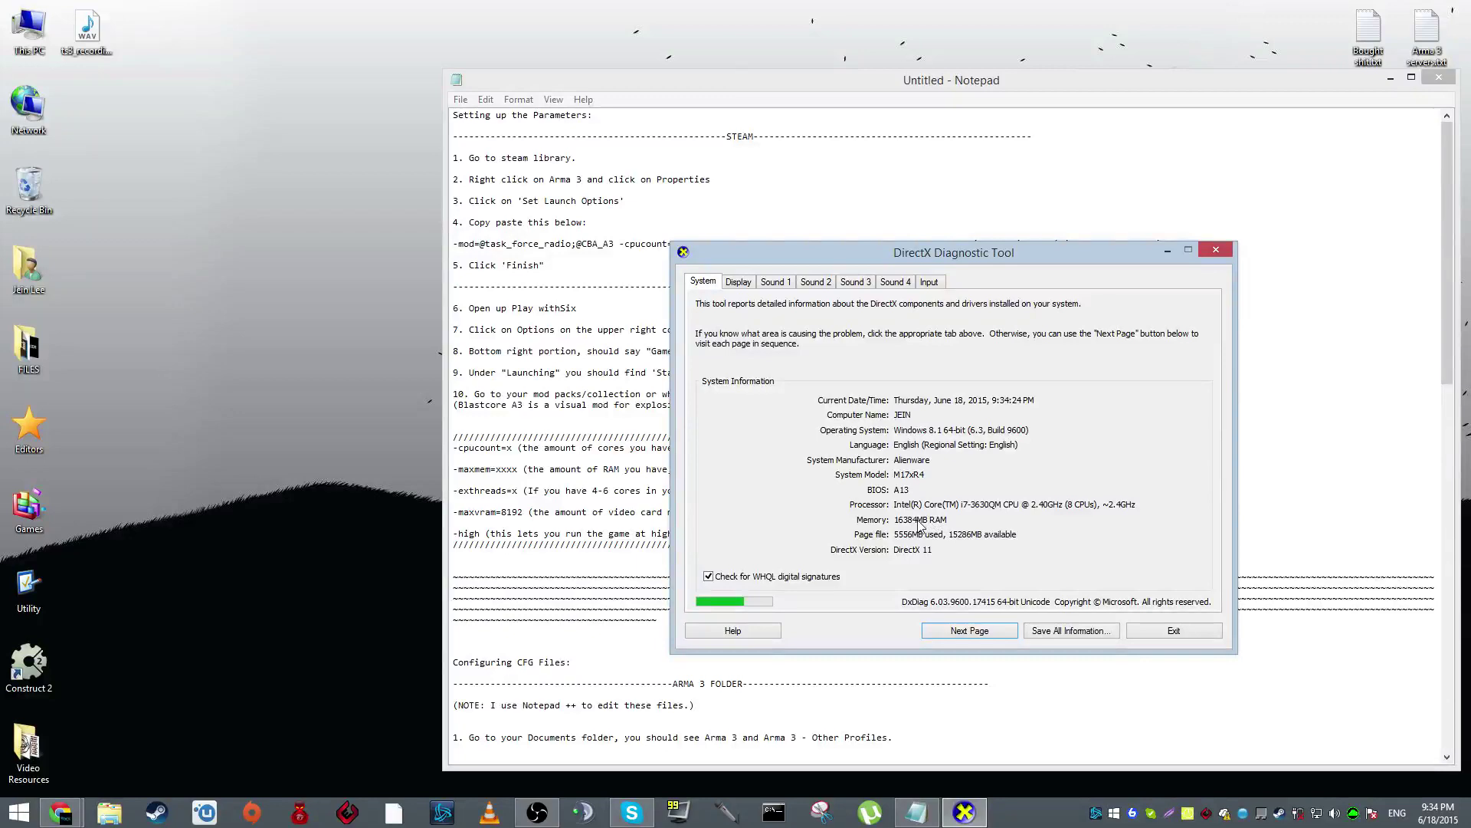
{"action": "left_click_drag", "start_coordinate": [741, 256], "coordinate": [863, 248]}
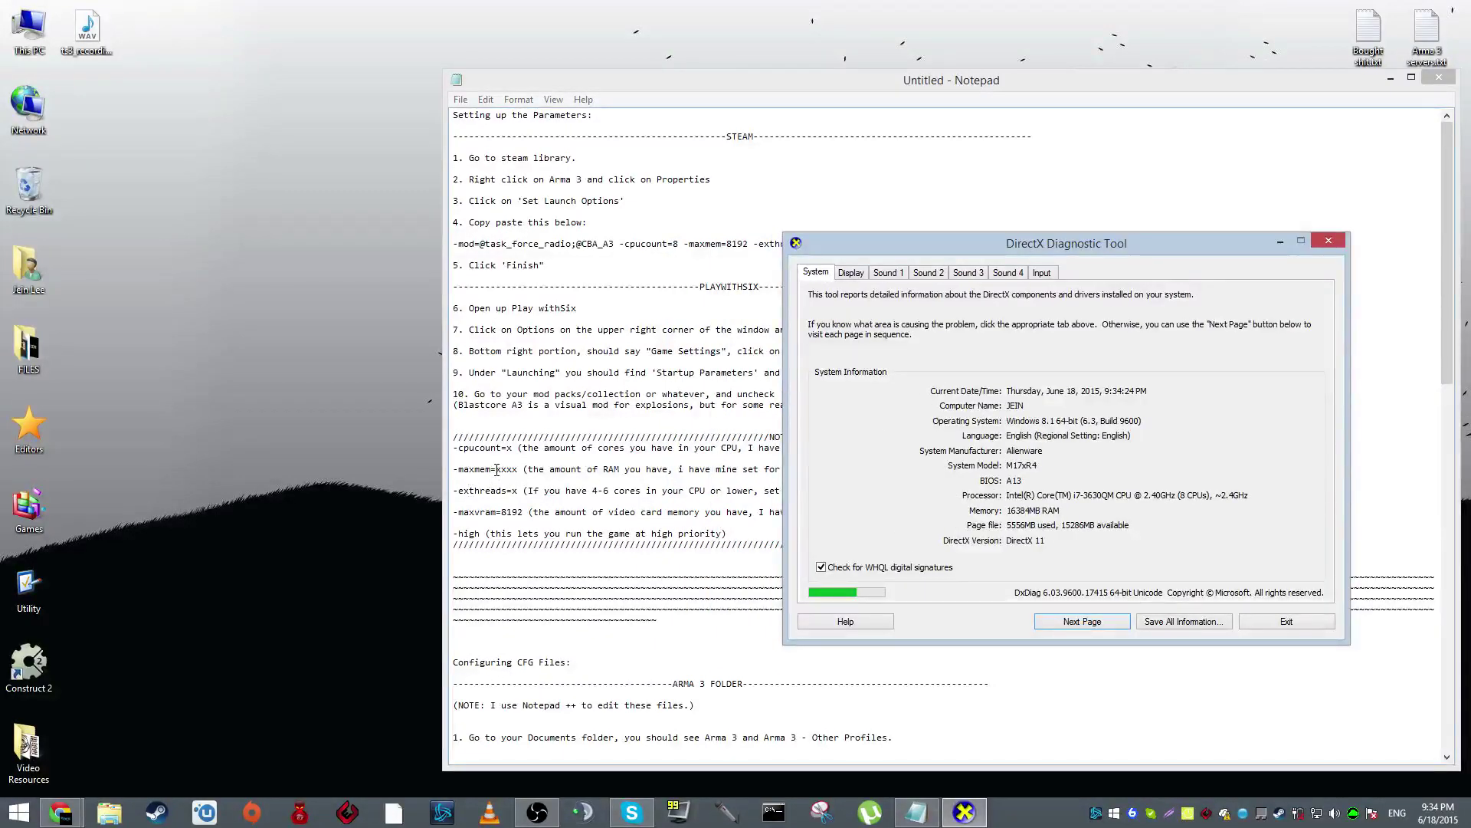
Move the Notepad window aside and compare its -cpucount and -maxmem notes with the listed processor and memory
{"action": "left_click_drag", "start_coordinate": [694, 80], "coordinate": [440, 76]}
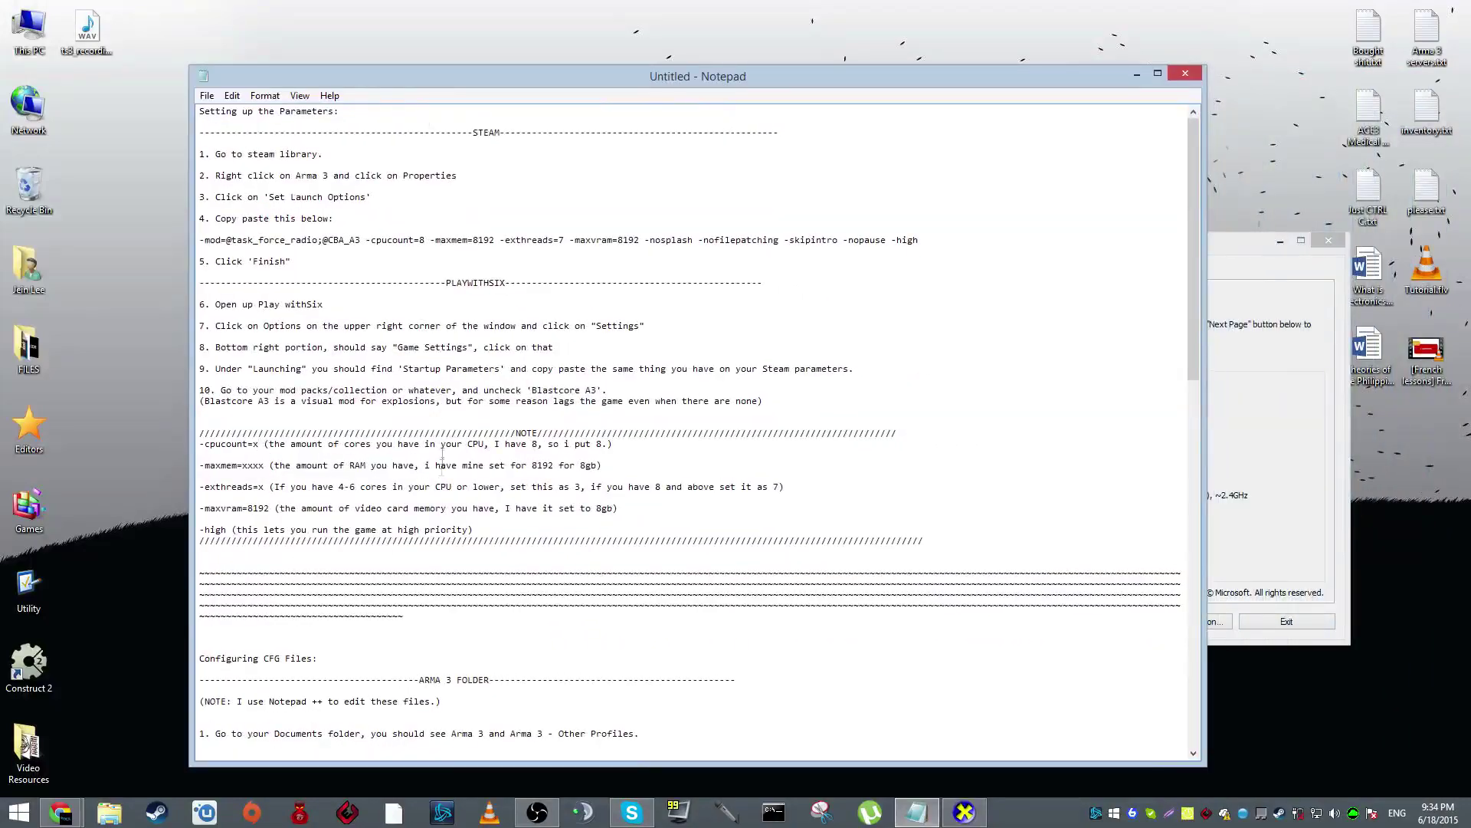
{"action": "left_click", "coordinate": [484, 465]}
{"action": "left_click", "coordinate": [544, 466]}
{"action": "left_click", "coordinate": [1220, 431]}
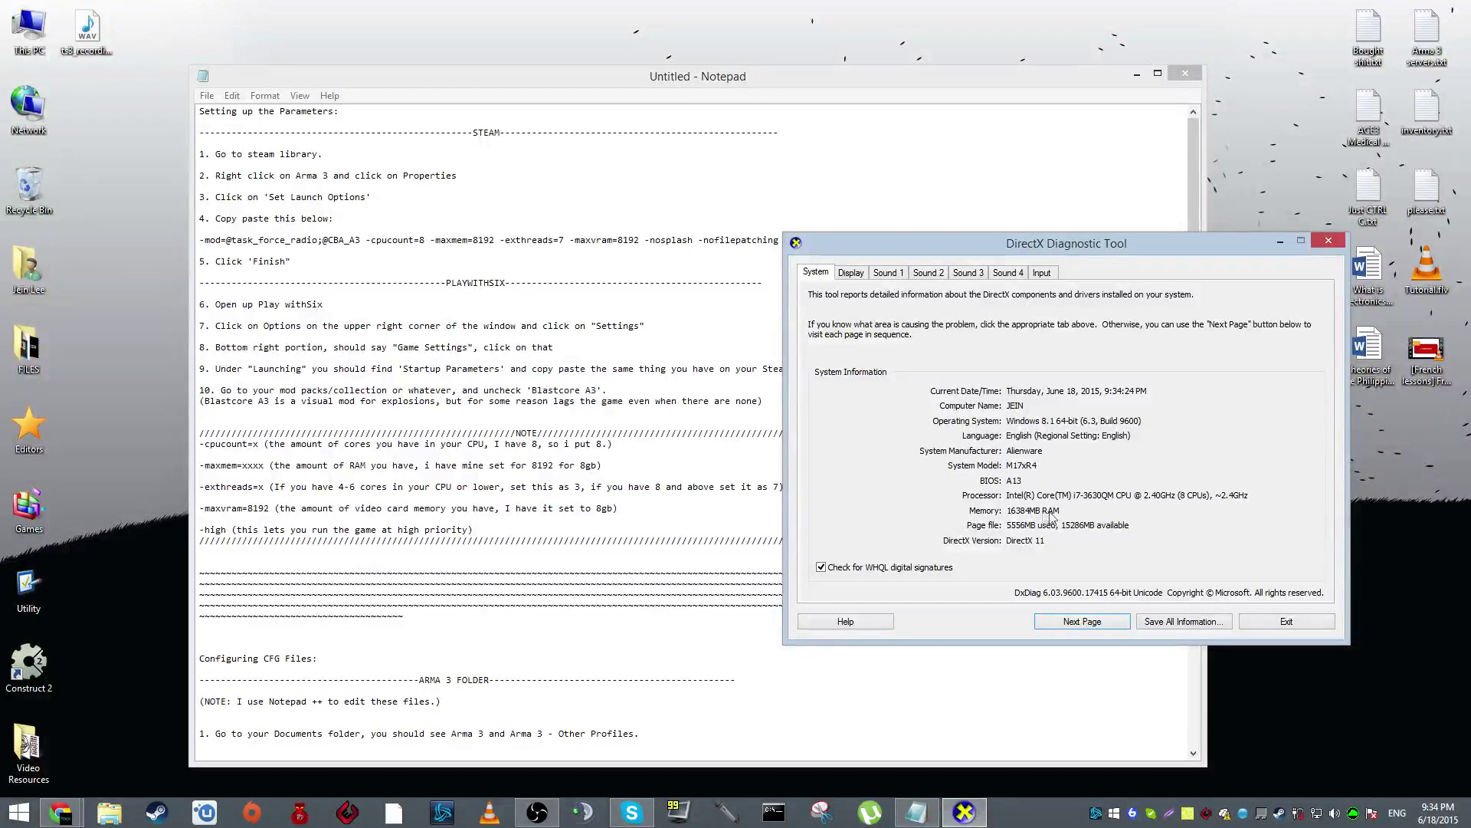
{"action": "left_click", "coordinate": [562, 464]}
{"action": "left_click", "coordinate": [620, 445]}
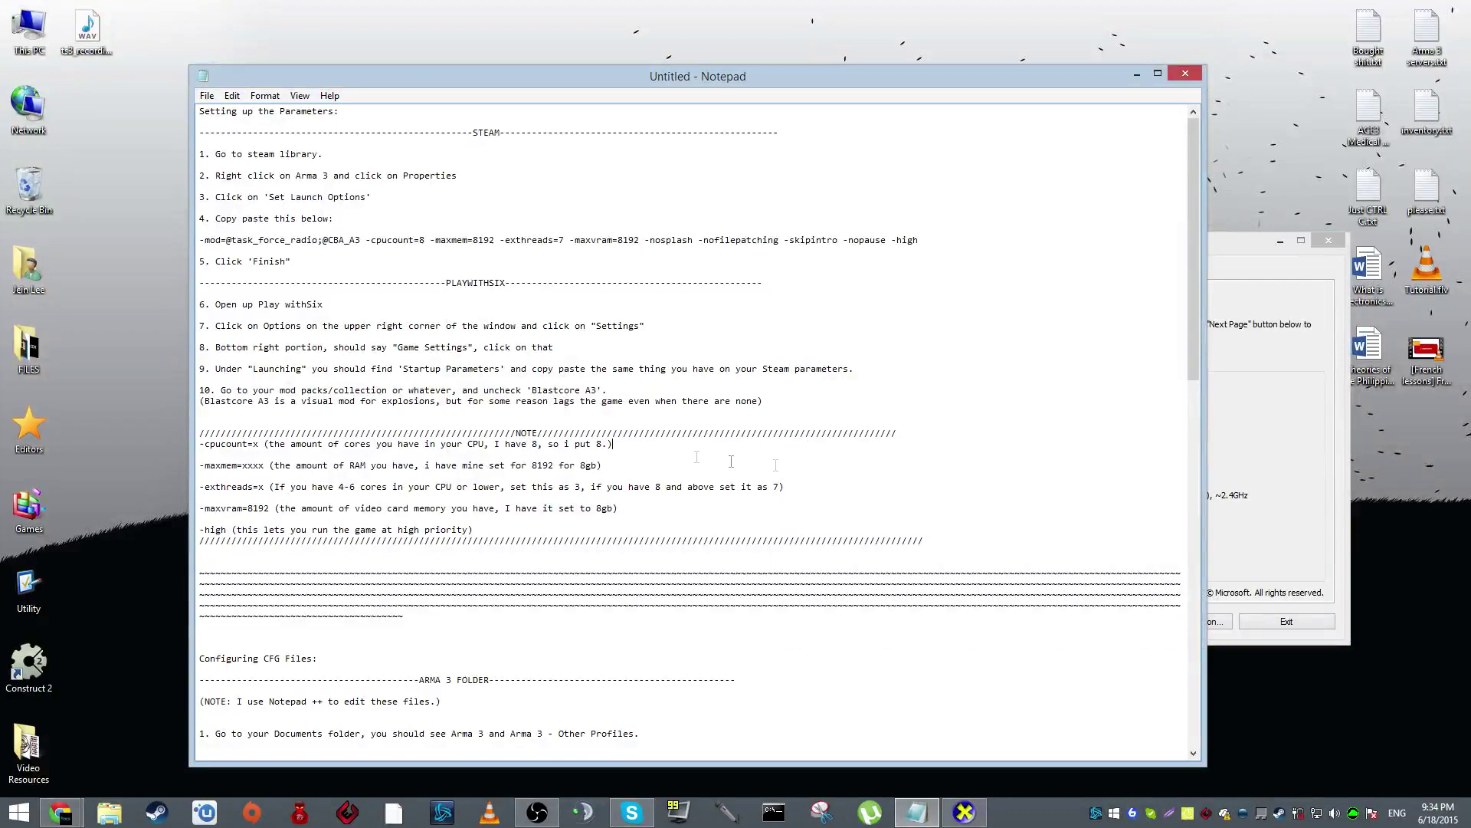
Check the graphics device's memory in the display information of the DirectX Diagnostic Tool
{"action": "left_click", "coordinate": [1217, 435]}
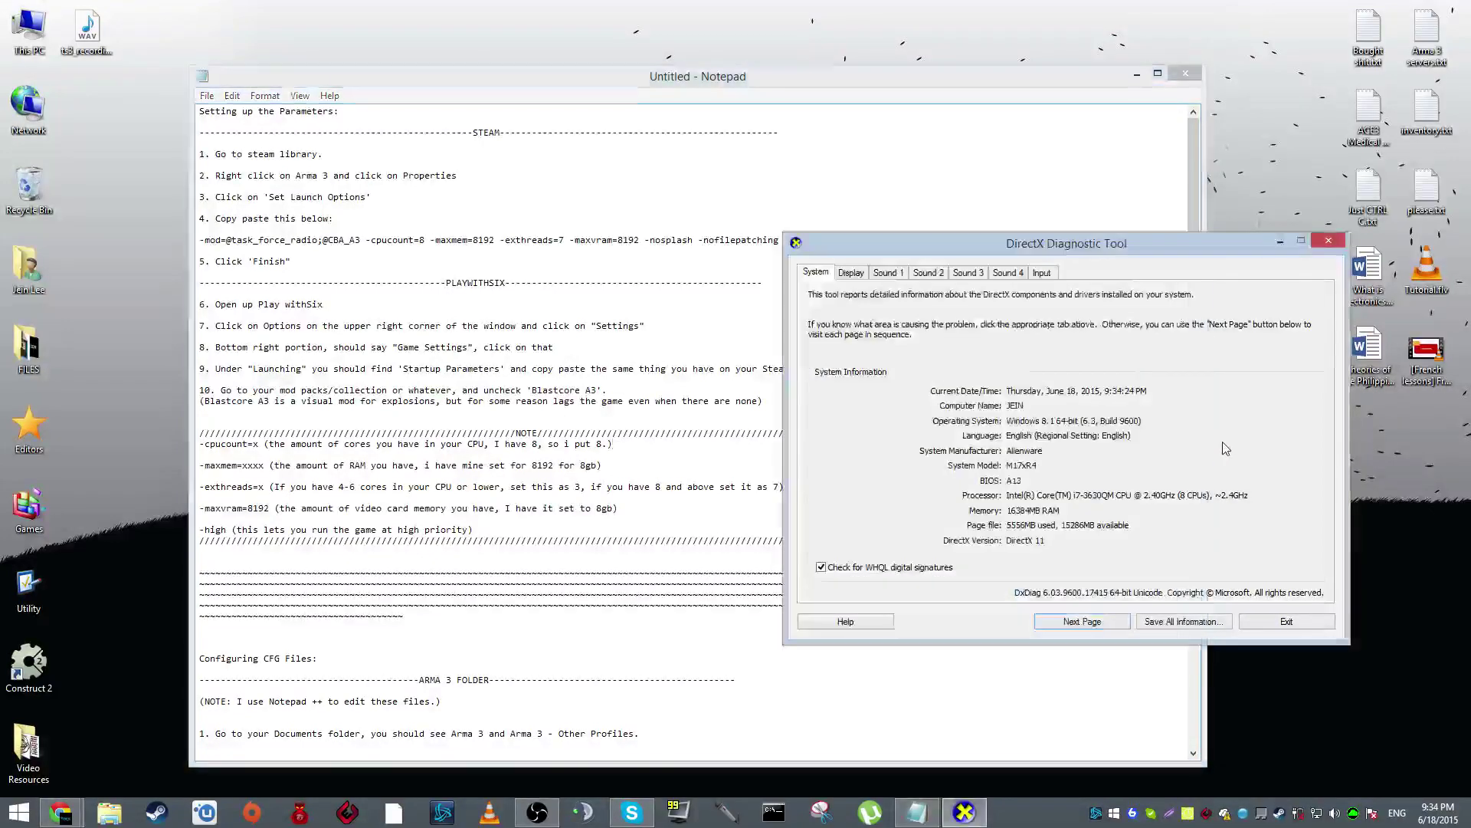
{"action": "left_click", "coordinate": [857, 278]}
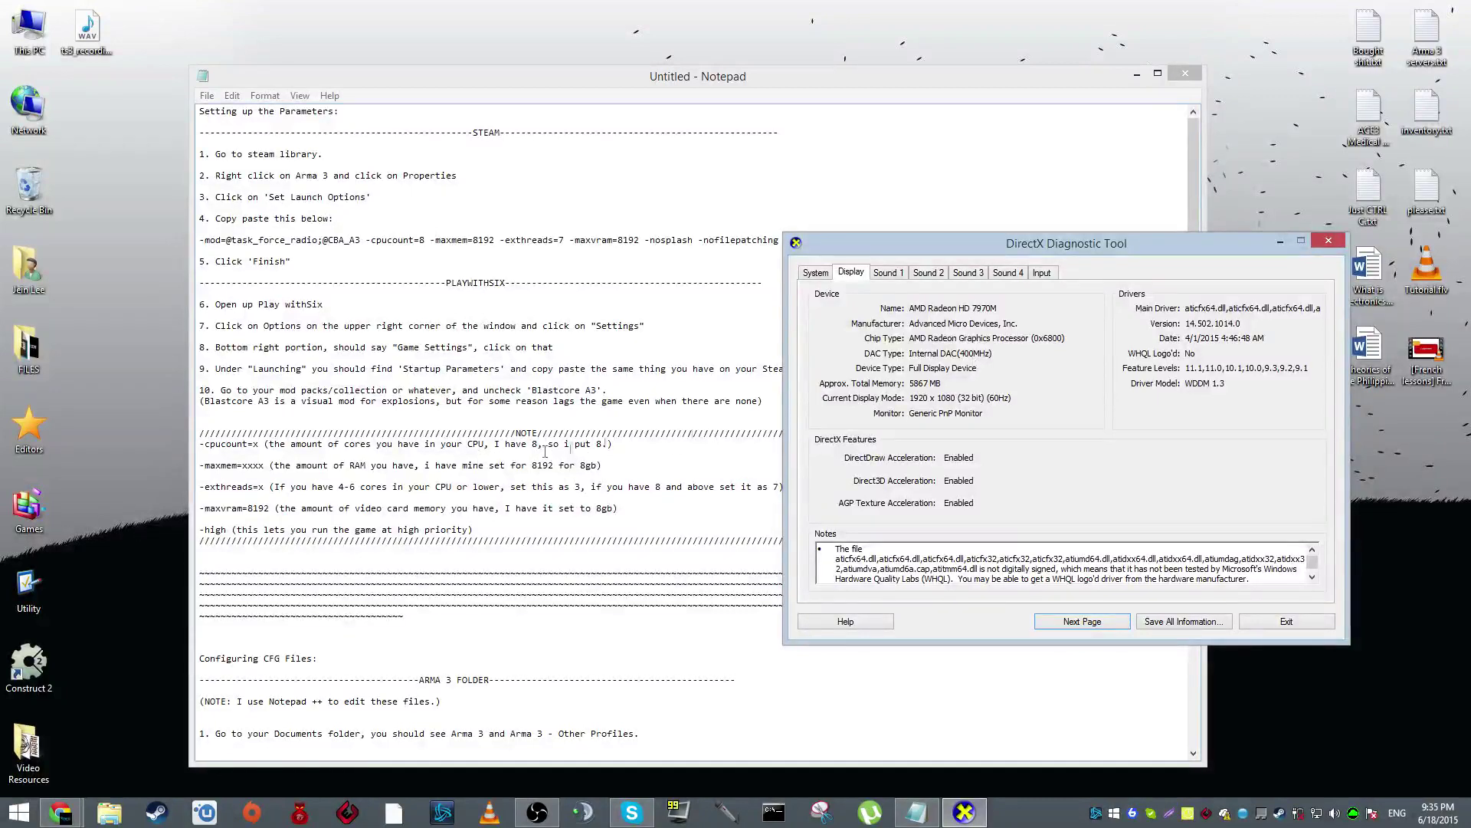
{"action": "left_click", "coordinate": [883, 400]}
Go through the -exthreads note in Notepad, highlighting its core-count conditions, and return to the DirectX Diagnostic Tool
{"action": "left_click", "coordinate": [260, 485]}
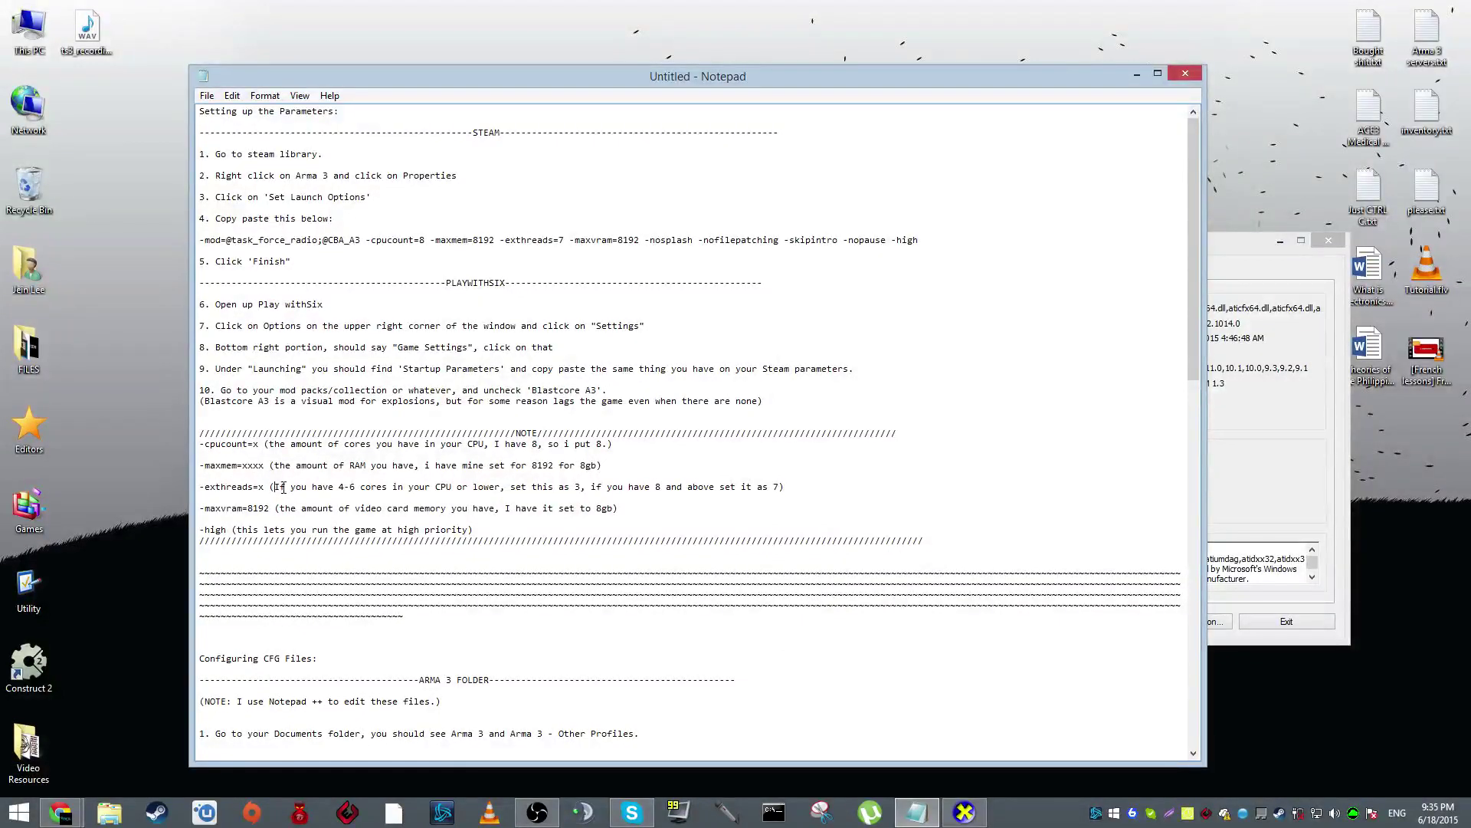
{"action": "left_click", "coordinate": [292, 487]}
{"action": "left_click_drag", "start_coordinate": [338, 487], "coordinate": [381, 491]}
{"action": "left_click_drag", "start_coordinate": [538, 487], "coordinate": [600, 488]}
{"action": "left_click", "coordinate": [1237, 409]}
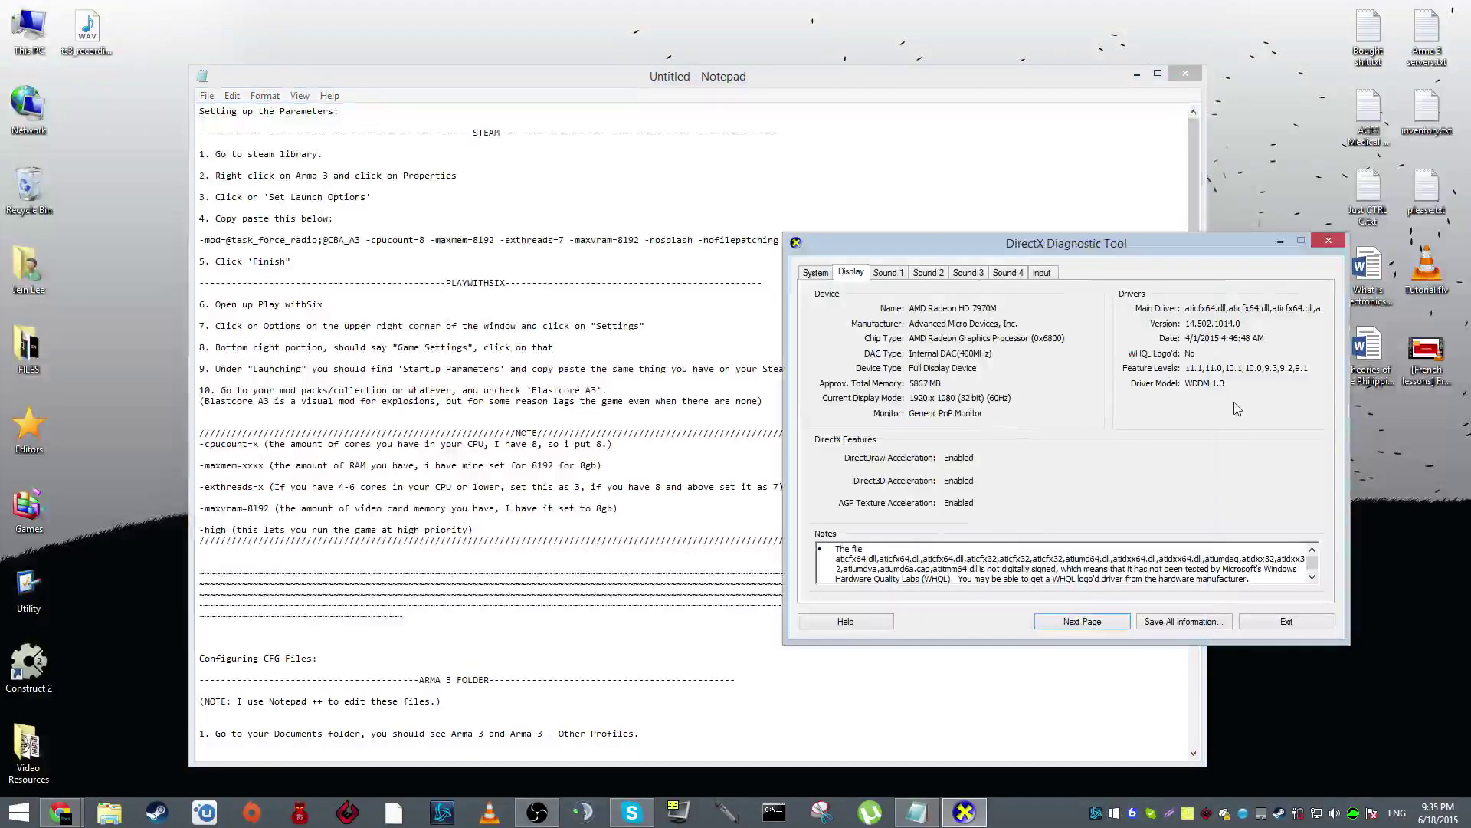
Recheck the system information, go over the -high and -maxvram notes in Notepad, and close the DirectX Diagnostic Tool
{"action": "left_click", "coordinate": [816, 273]}
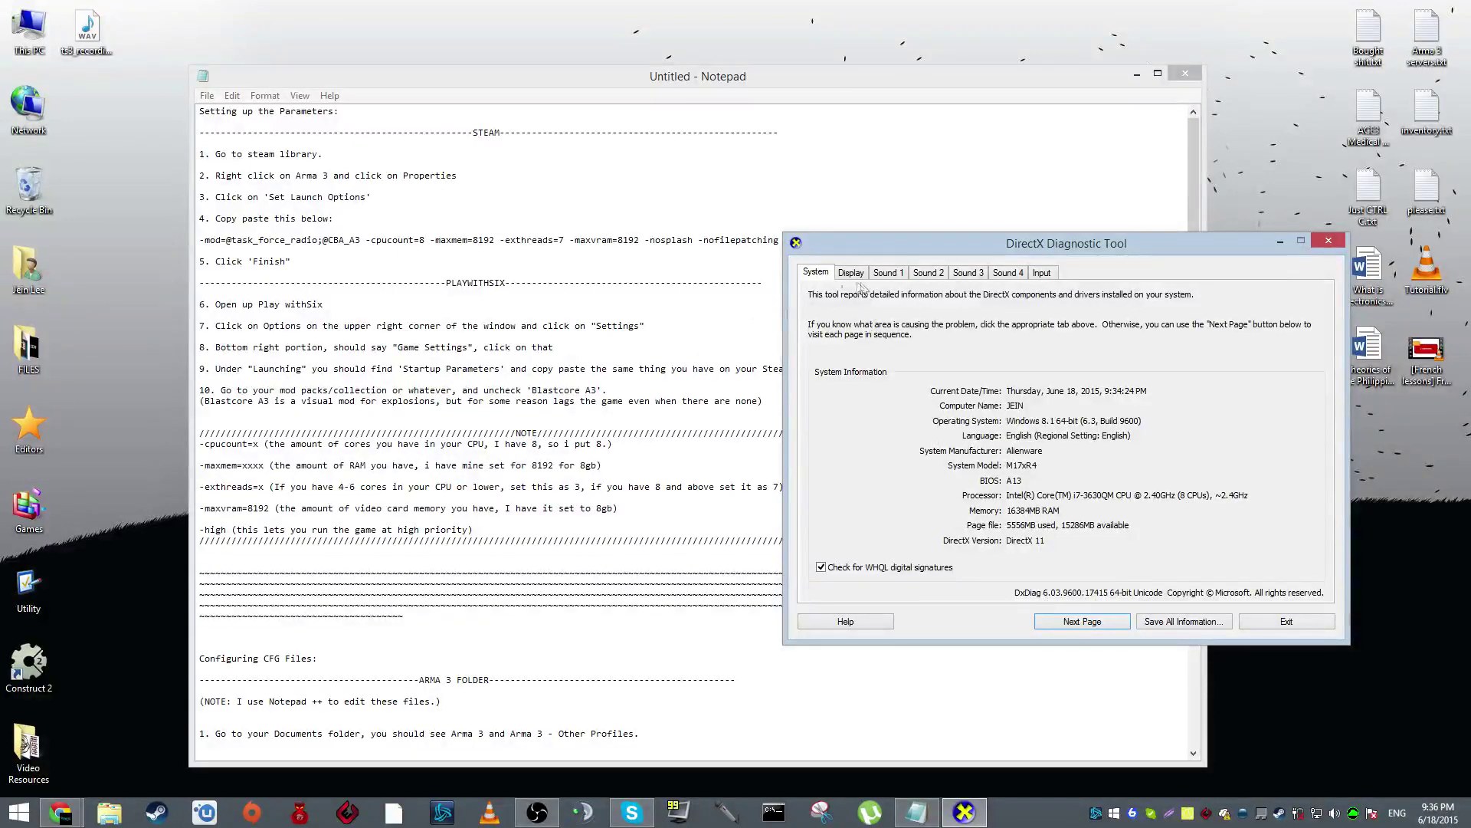
{"action": "left_click", "coordinate": [255, 444]}
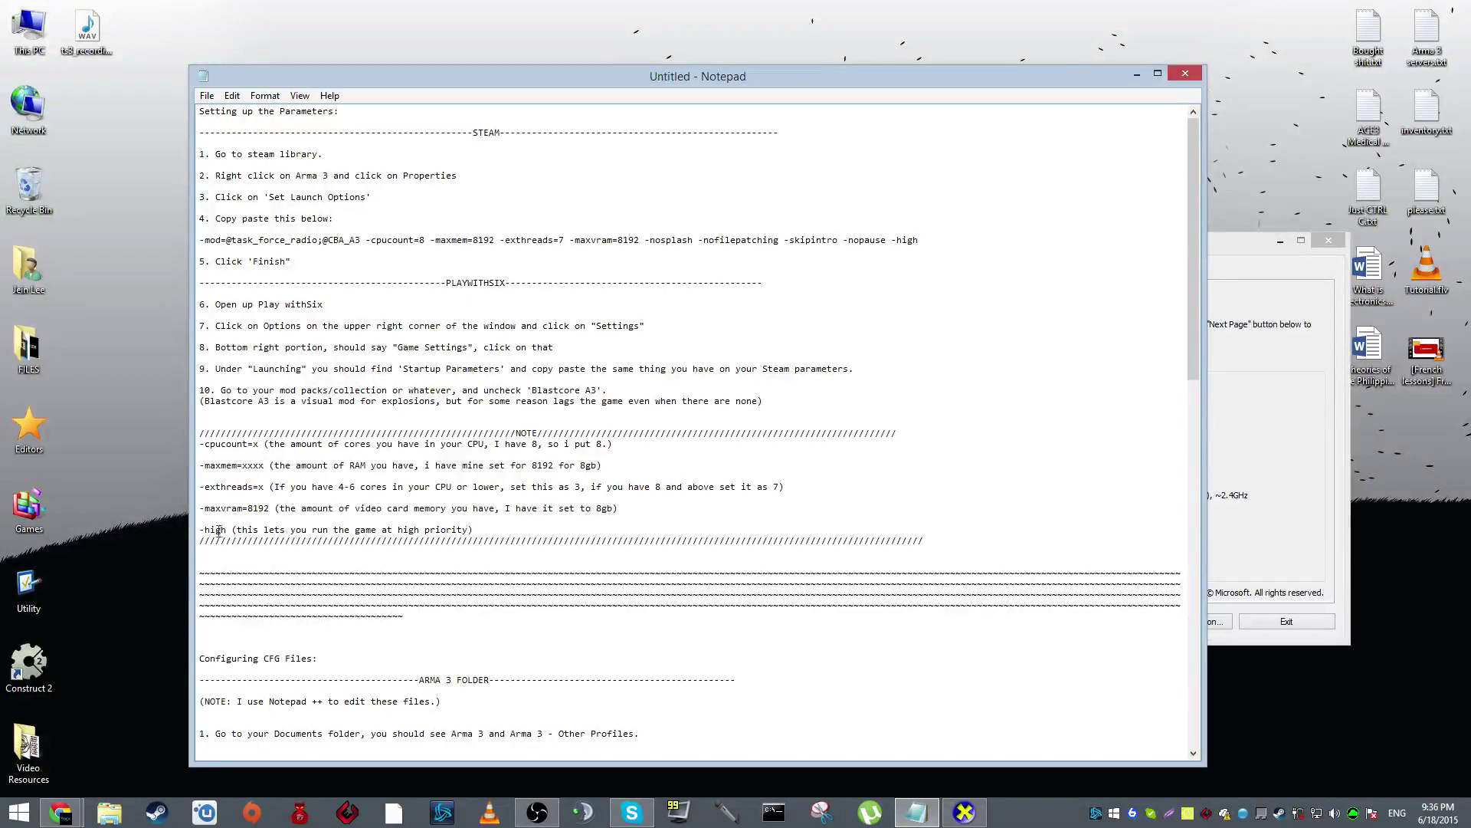
{"action": "left_click_drag", "start_coordinate": [219, 531], "coordinate": [308, 530]}
{"action": "left_click", "coordinate": [308, 530]}
{"action": "left_click_drag", "start_coordinate": [489, 537], "coordinate": [253, 510]}
{"action": "left_click", "coordinate": [253, 510]}
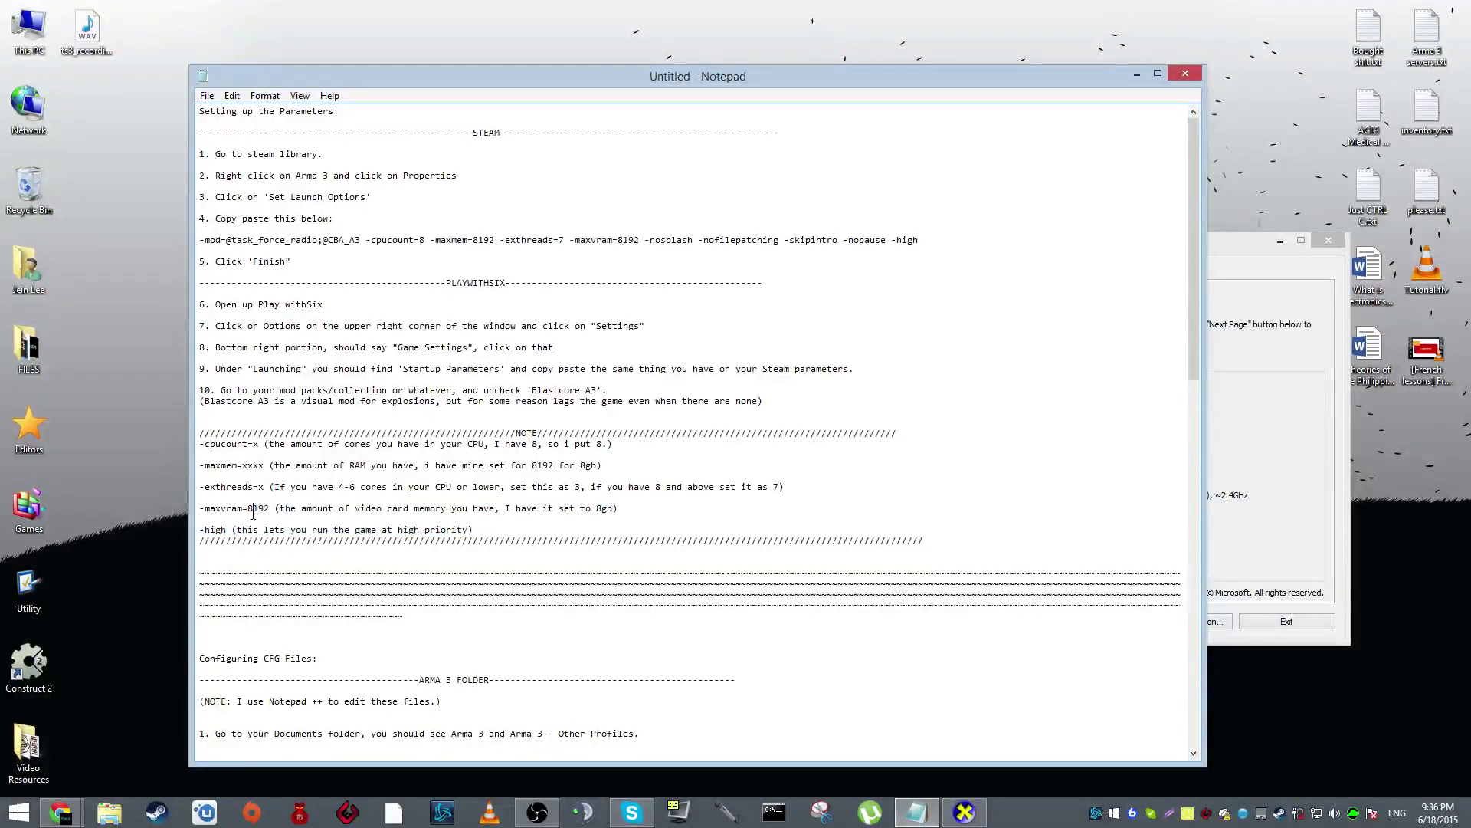
{"action": "left_click", "coordinate": [1286, 360]}
{"action": "left_click", "coordinate": [1329, 240]}
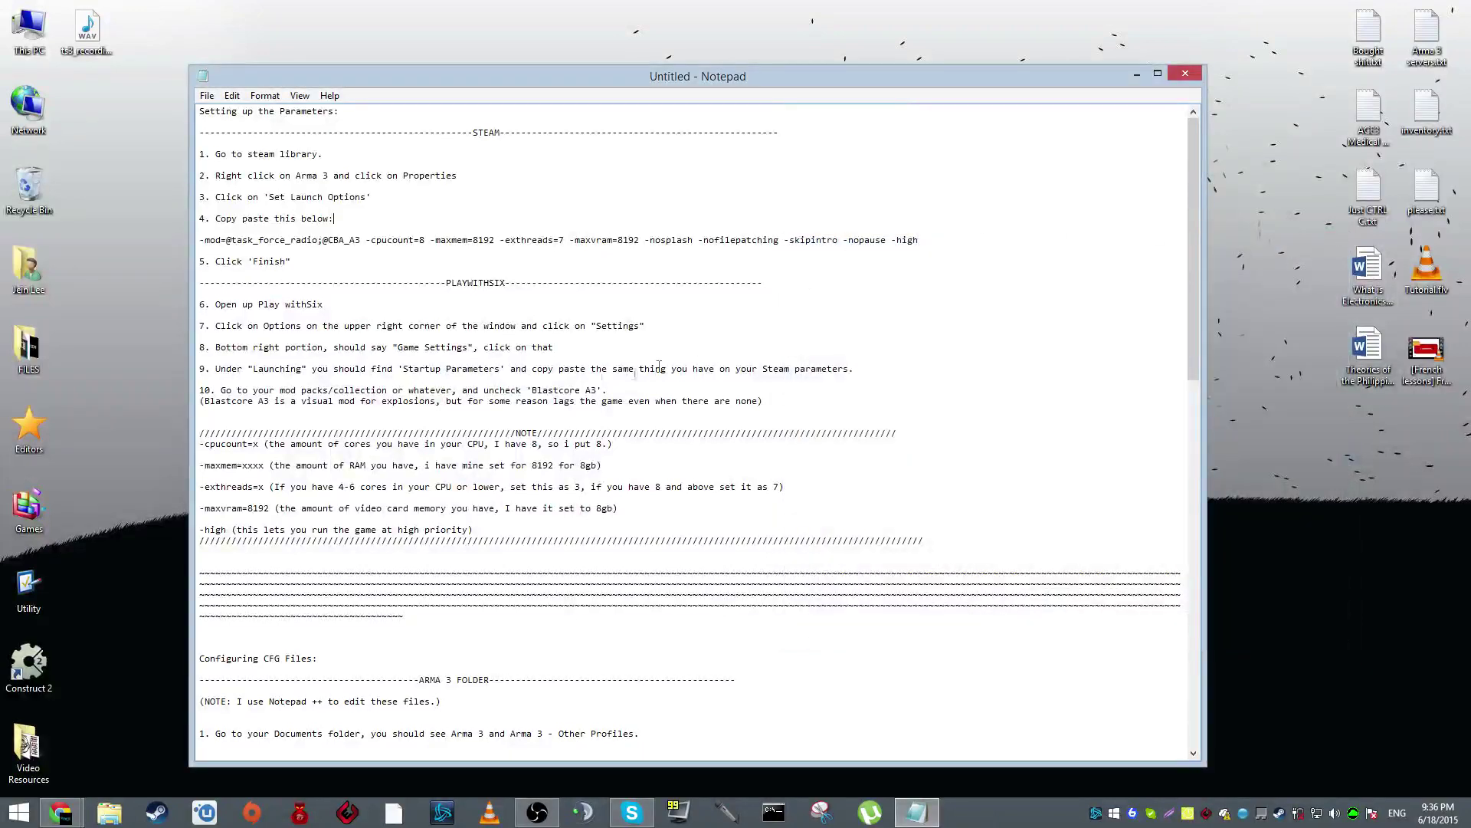
Read the Configuring CFG Files instructions for the Arma 3 folder in the Notepad notes
{"action": "scroll", "coordinate": [371, 395], "scroll_direction": "down", "scroll_amount": 1}
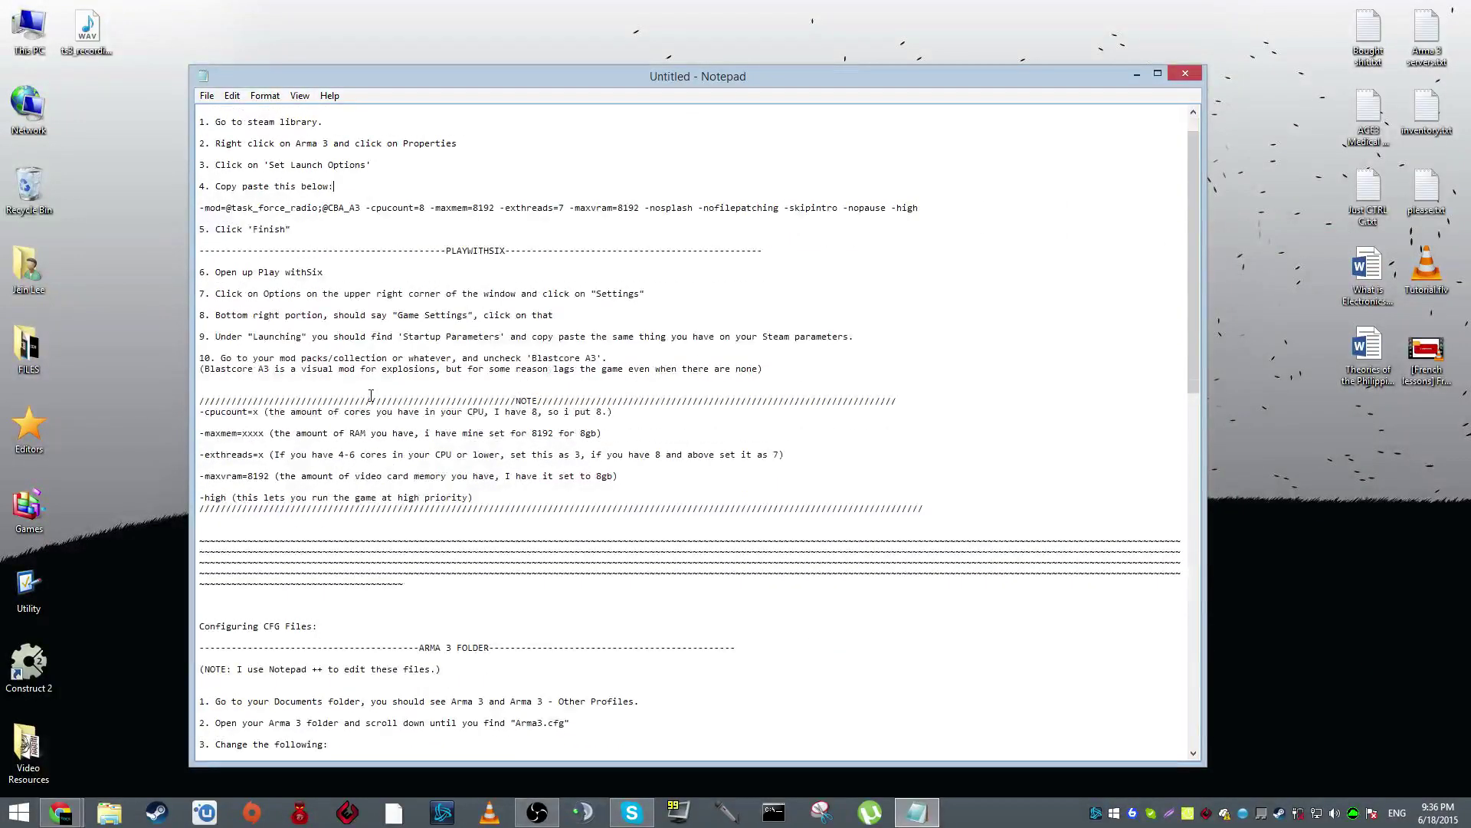
{"action": "scroll", "coordinate": [371, 395], "scroll_direction": "down", "scroll_amount": 3}
{"action": "scroll", "coordinate": [370, 394], "scroll_direction": "down", "scroll_amount": 4}
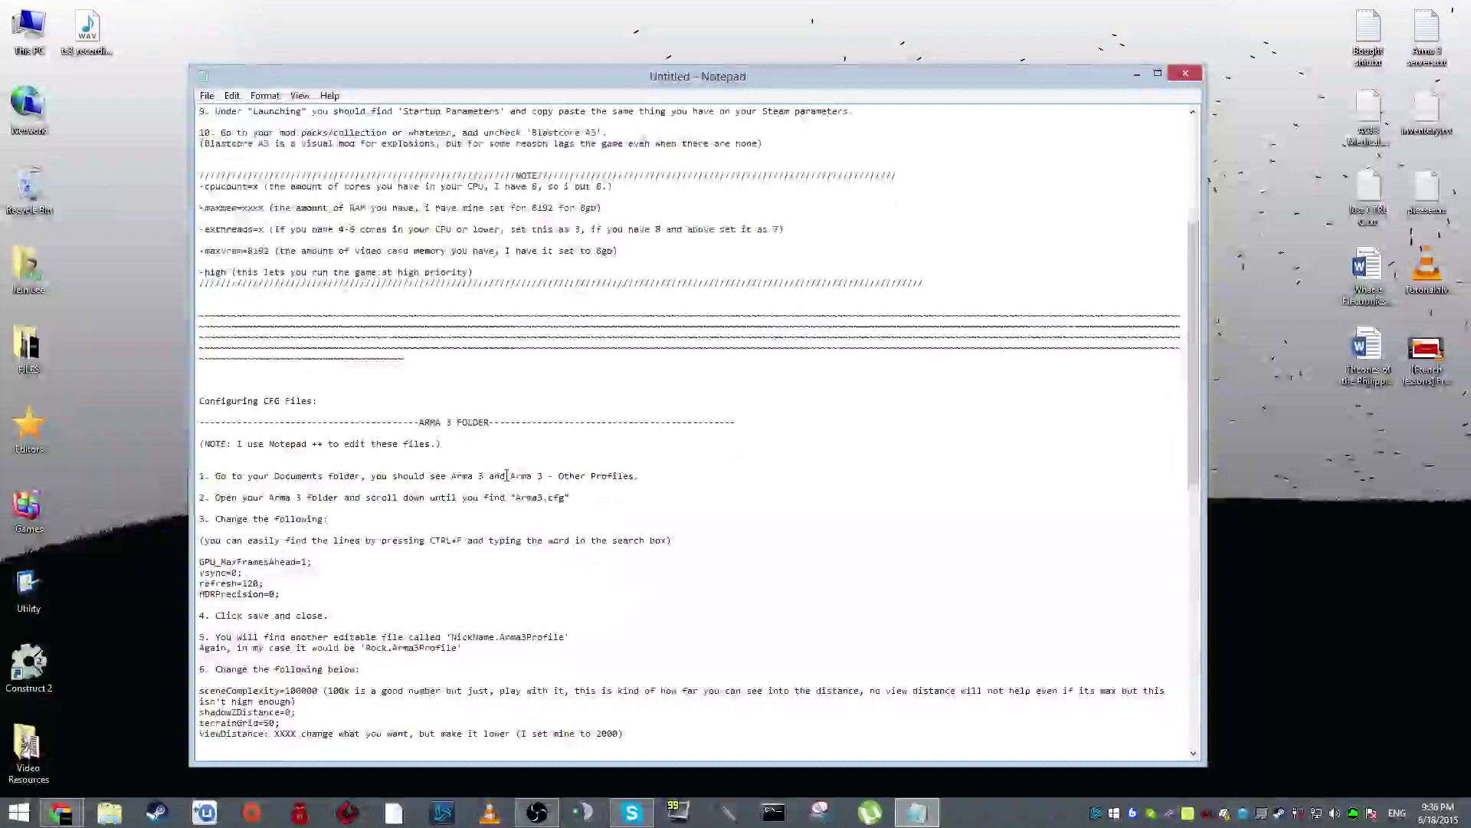
{"action": "scroll", "coordinate": [508, 475], "scroll_direction": "up", "scroll_amount": 1}
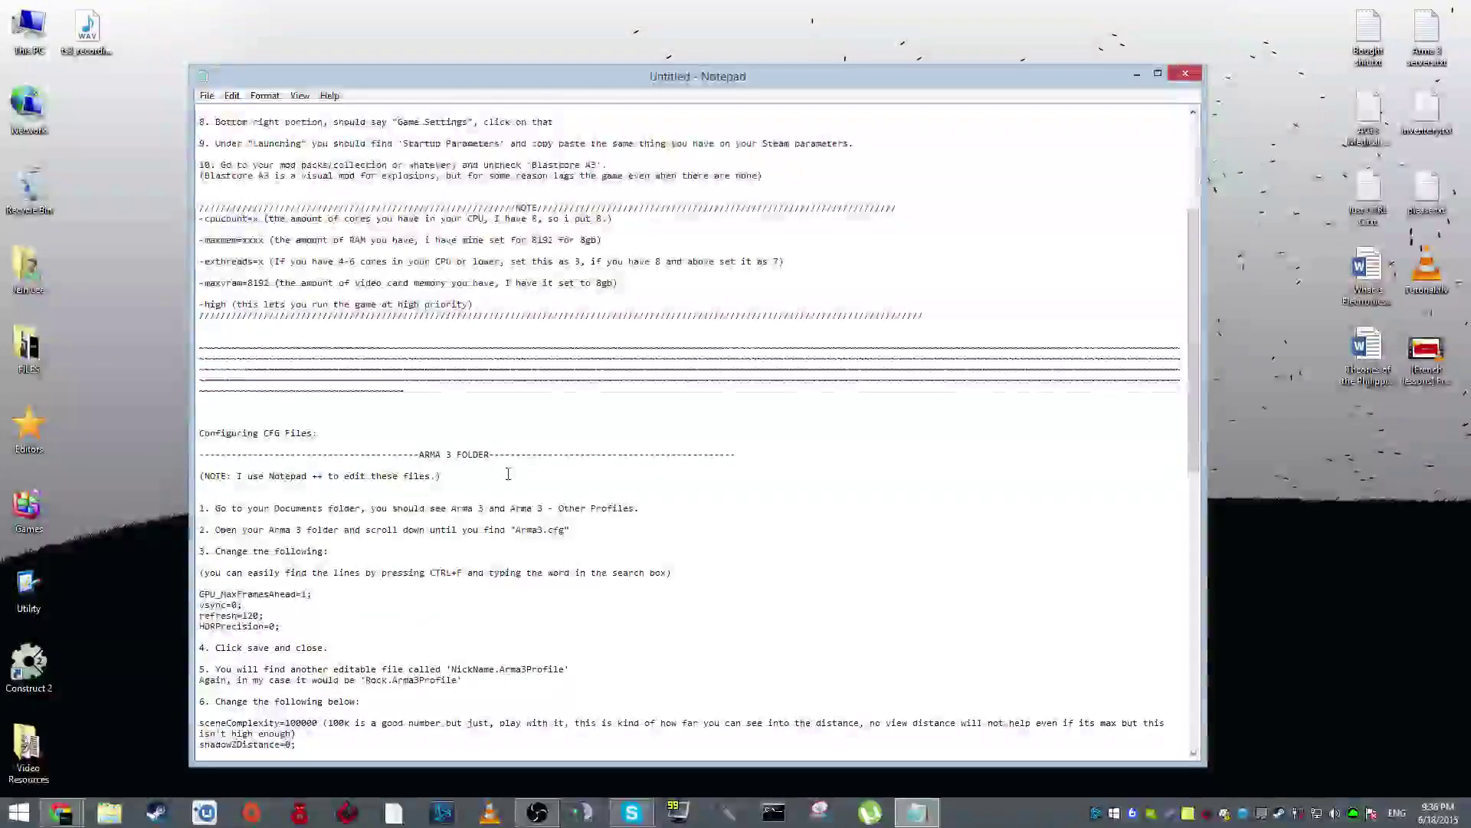
{"action": "scroll", "coordinate": [453, 450], "scroll_direction": "down", "scroll_amount": 4}
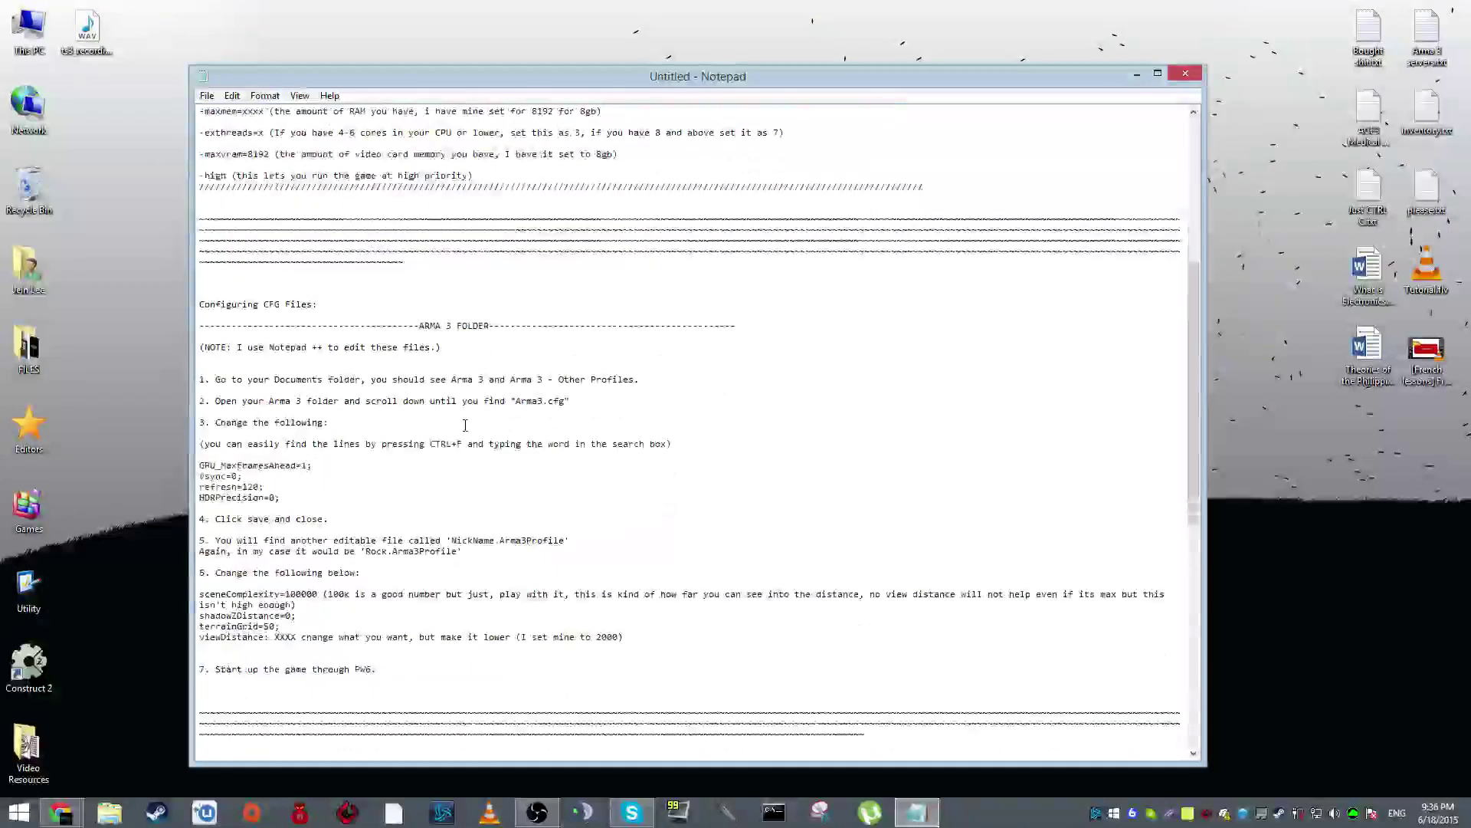
{"action": "scroll", "coordinate": [462, 418], "scroll_direction": "up", "scroll_amount": 1}
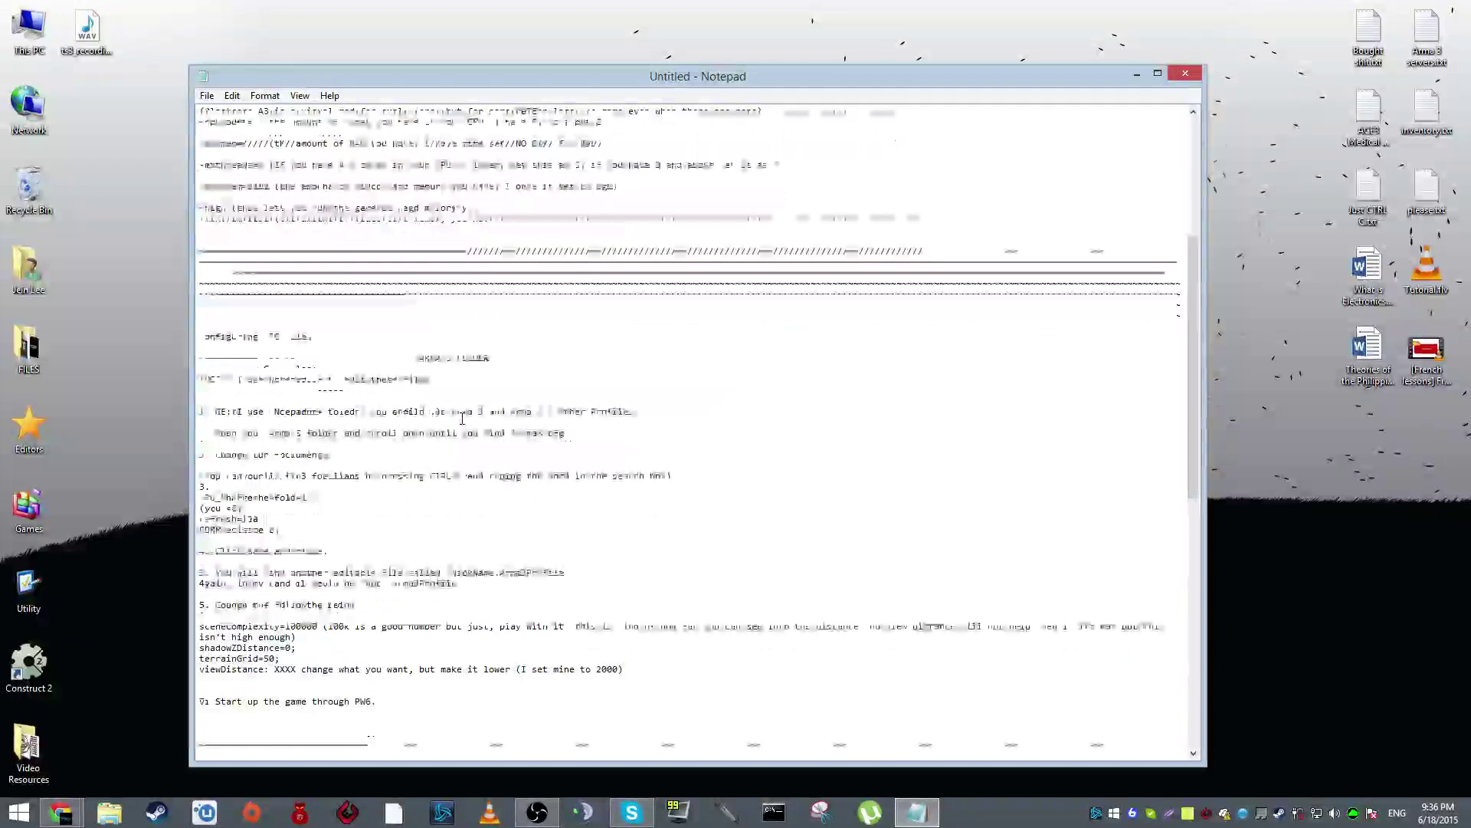
{"action": "scroll", "coordinate": [459, 416], "scroll_direction": "down", "scroll_amount": 1}
Switch to File Explorer, place its window beside the notes, and open the Arma 3 folder in Documents
{"action": "key", "text": "super+e"}
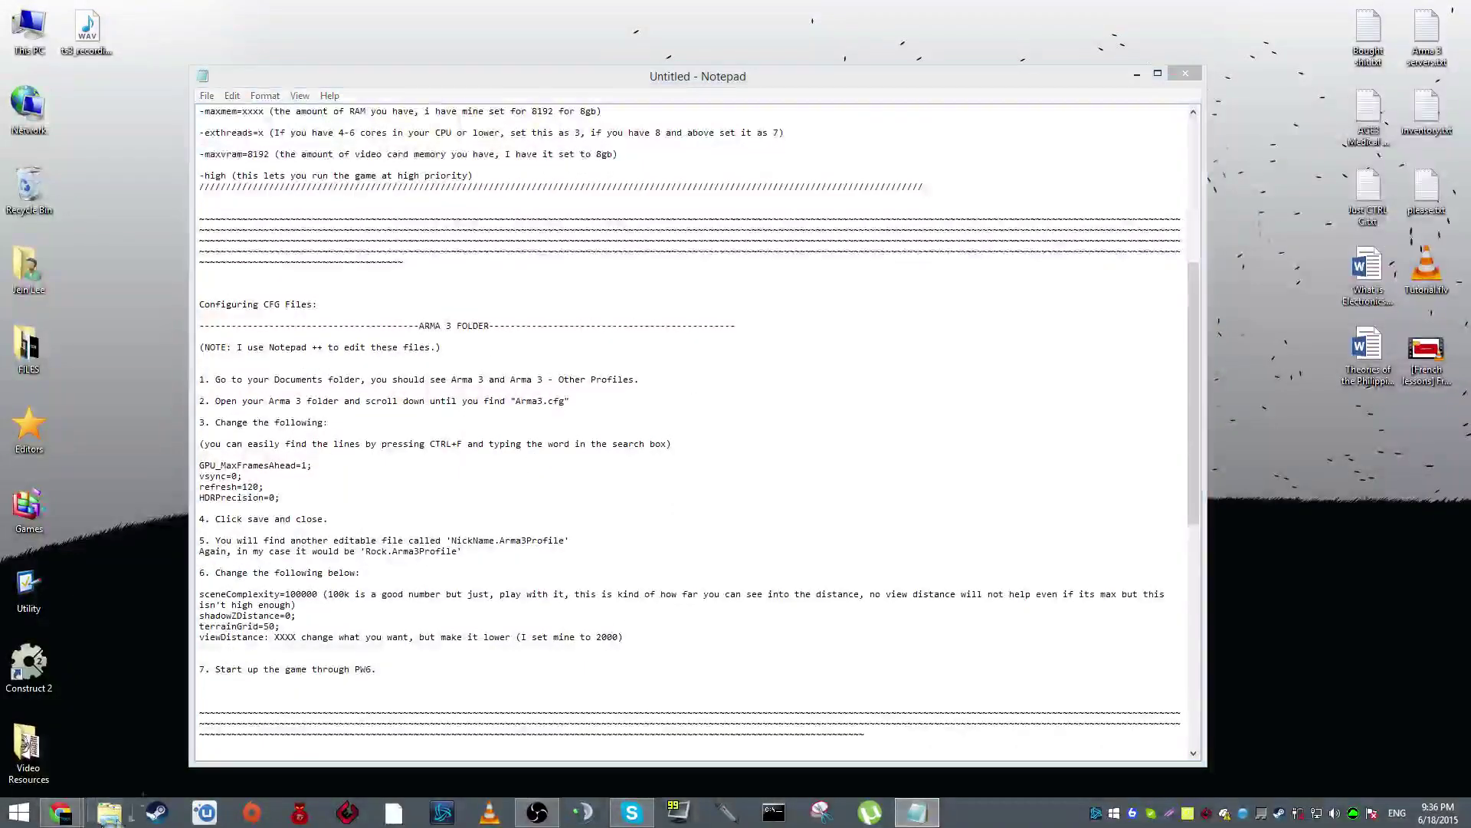
{"action": "left_click_drag", "start_coordinate": [394, 103], "coordinate": [1096, 118]}
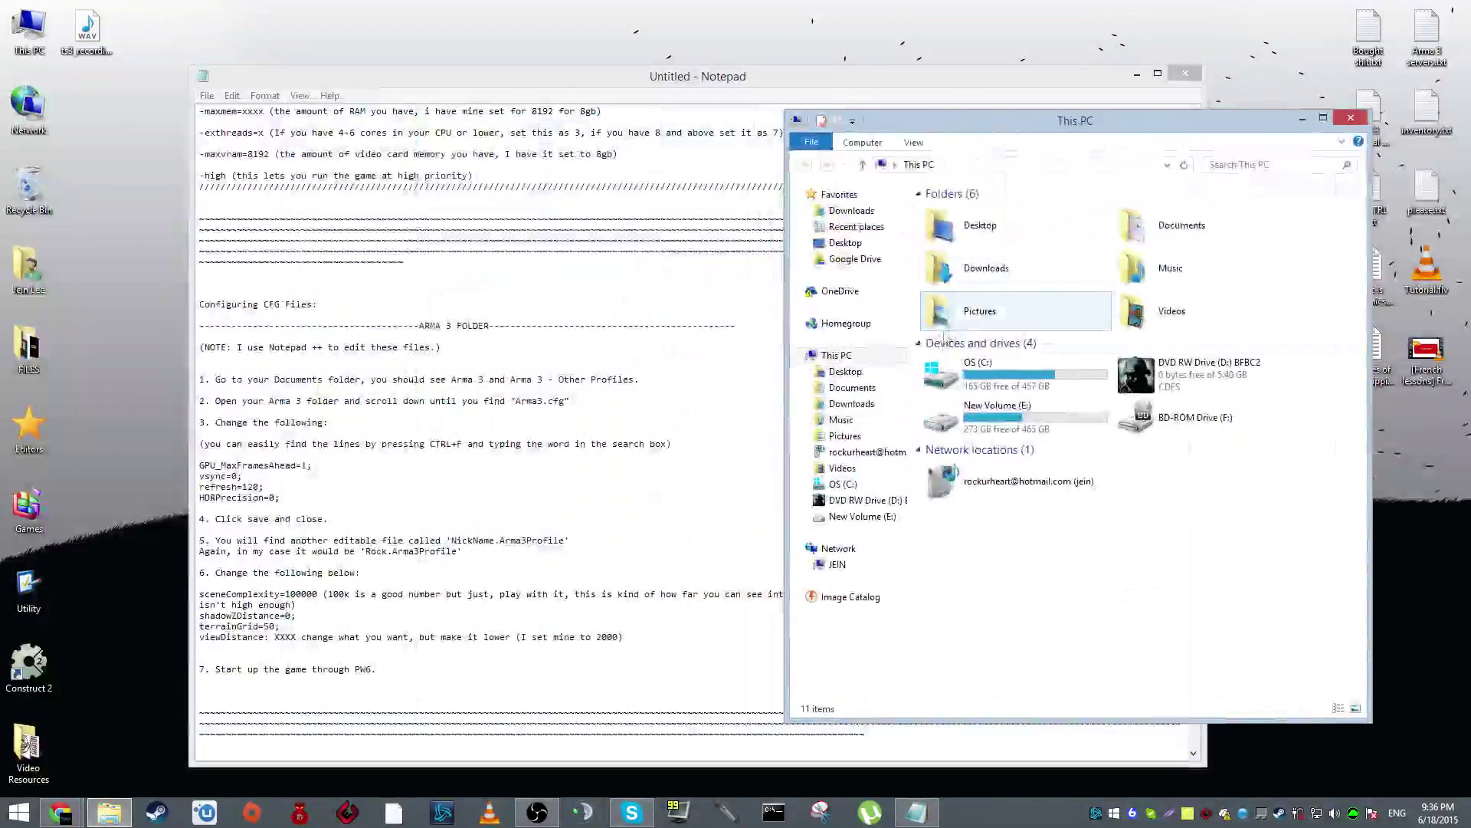
{"action": "left_click", "coordinate": [857, 387]}
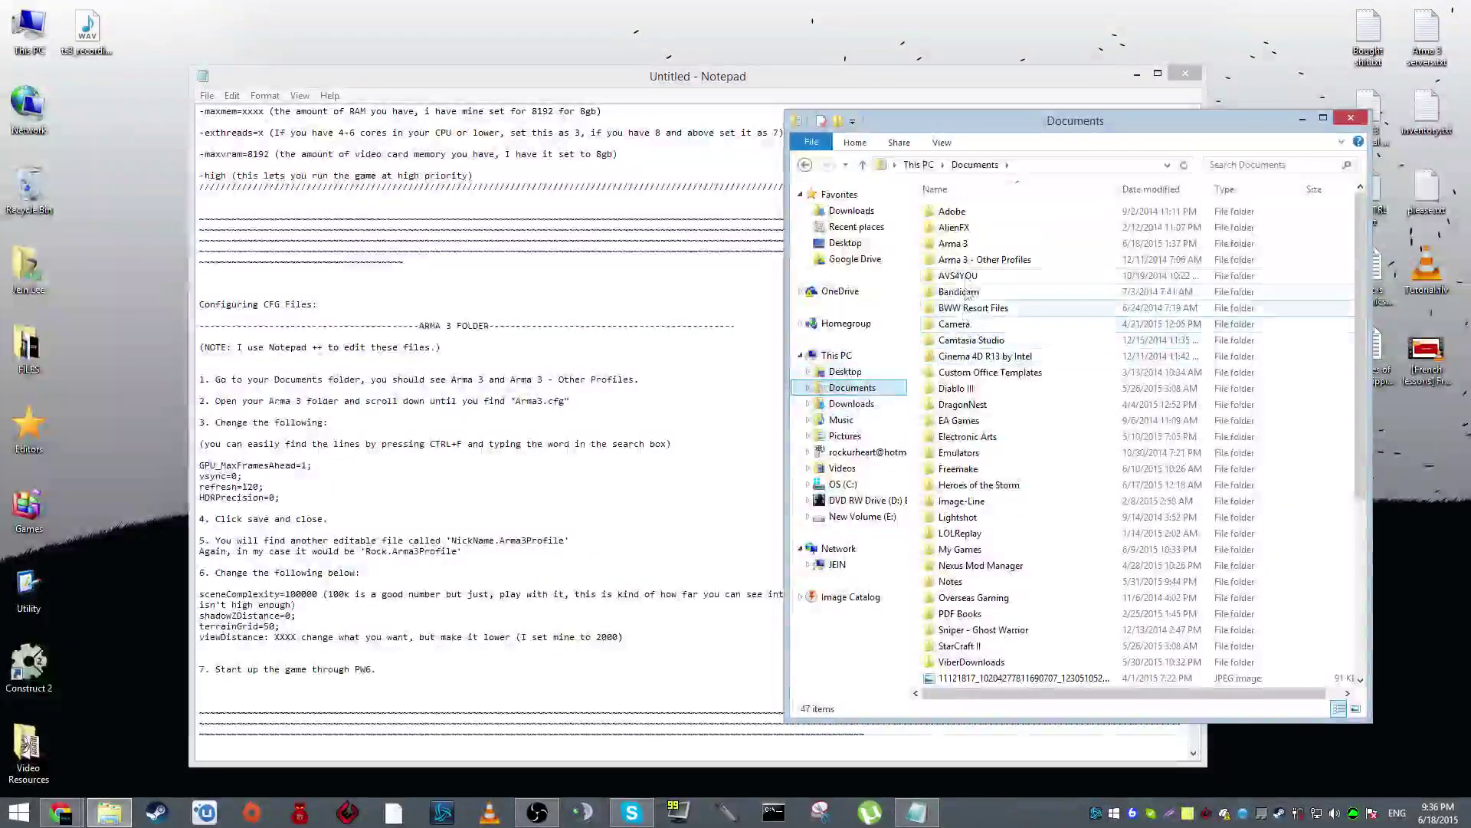
{"action": "left_click", "coordinate": [967, 245]}
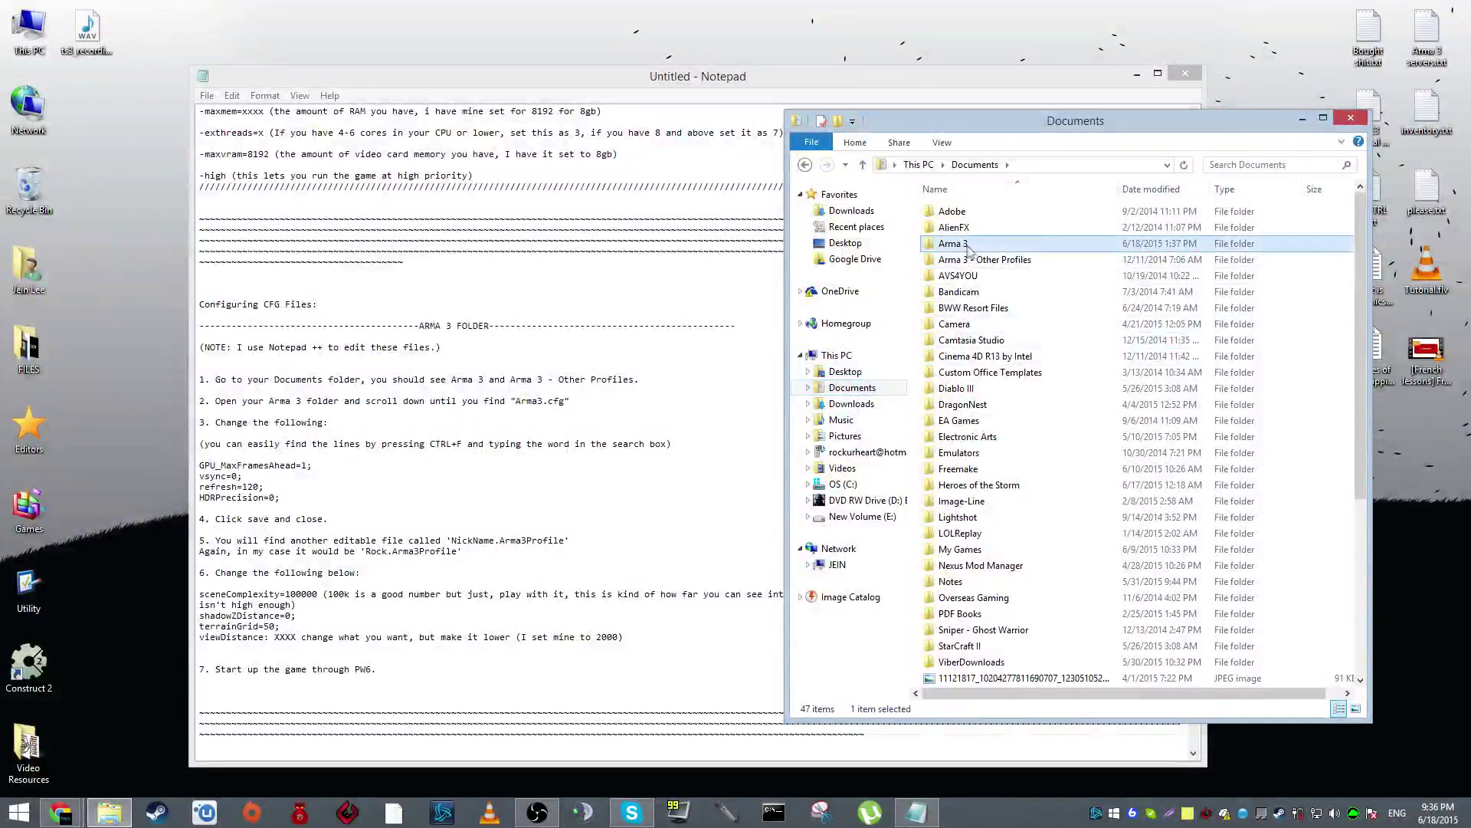
{"action": "left_click", "coordinate": [1027, 262]}
{"action": "double_click", "coordinate": [1016, 244]}
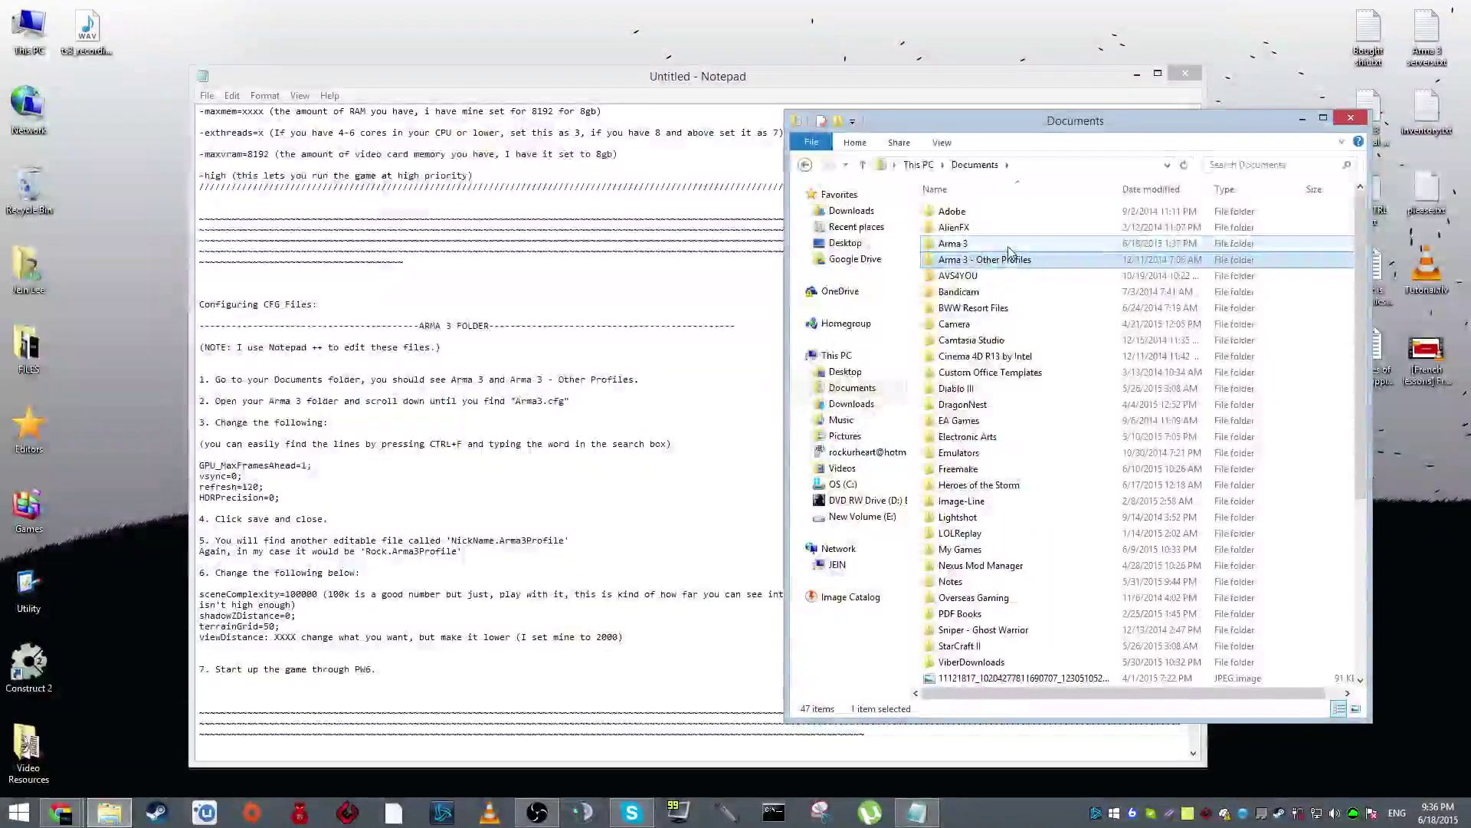
Open Arma3.cfg from the Arma 3 folder in Notepad++ and place the editor window beside the notes
{"action": "scroll", "coordinate": [1015, 289], "scroll_direction": "down", "scroll_amount": 14}
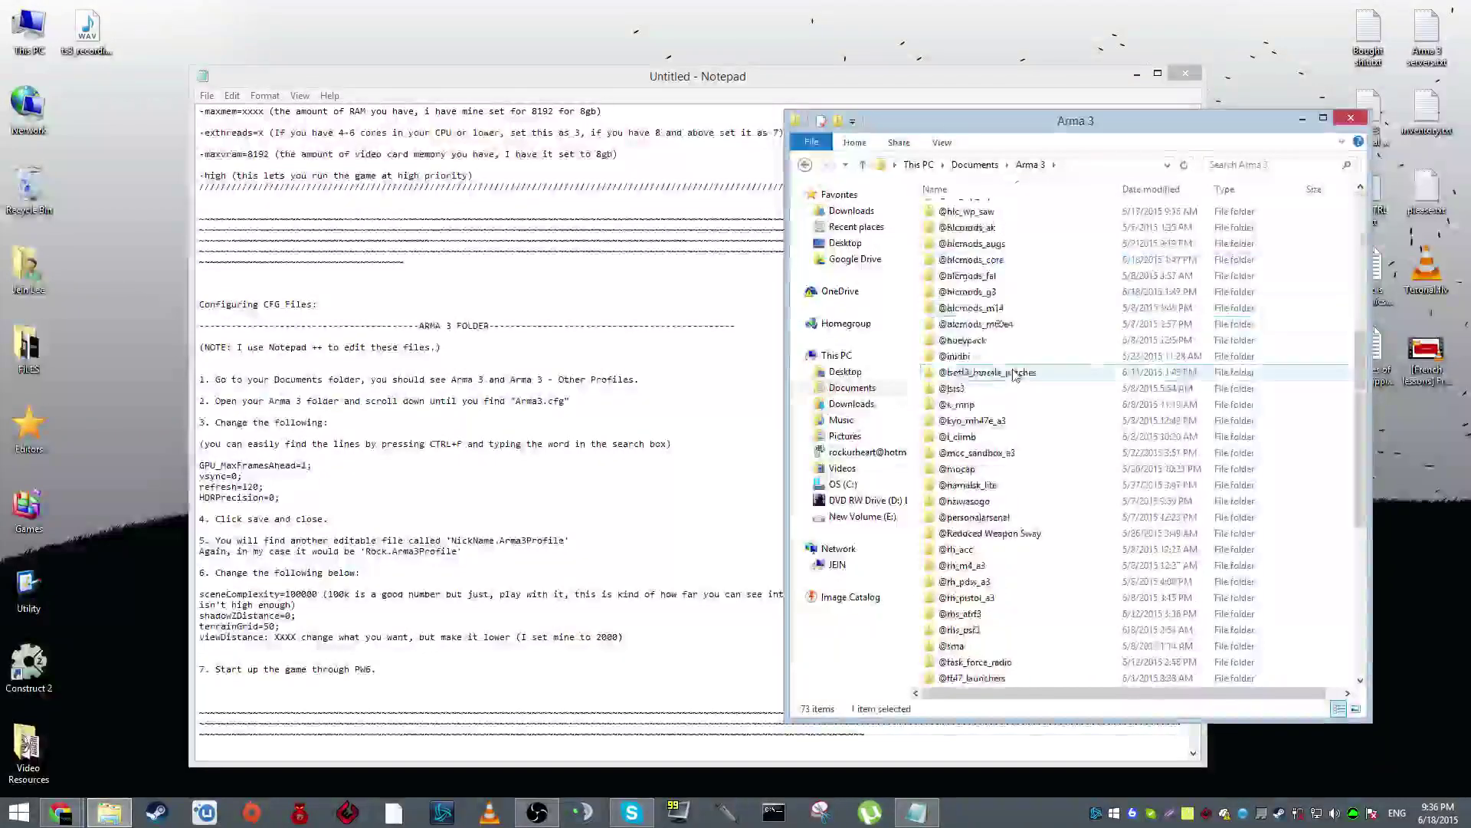
{"action": "left_click", "coordinate": [990, 458]}
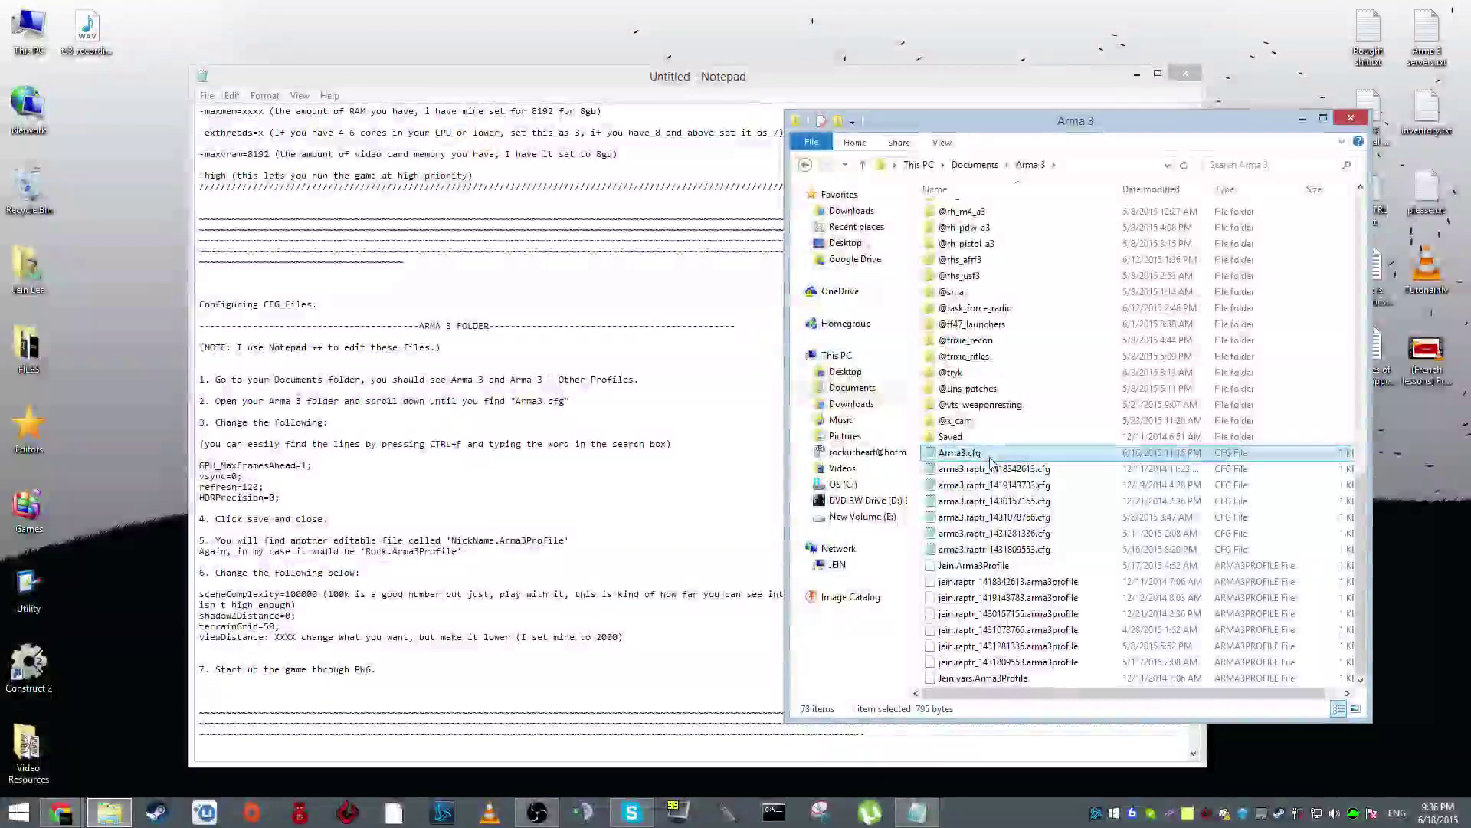
{"action": "right_click", "coordinate": [991, 458]}
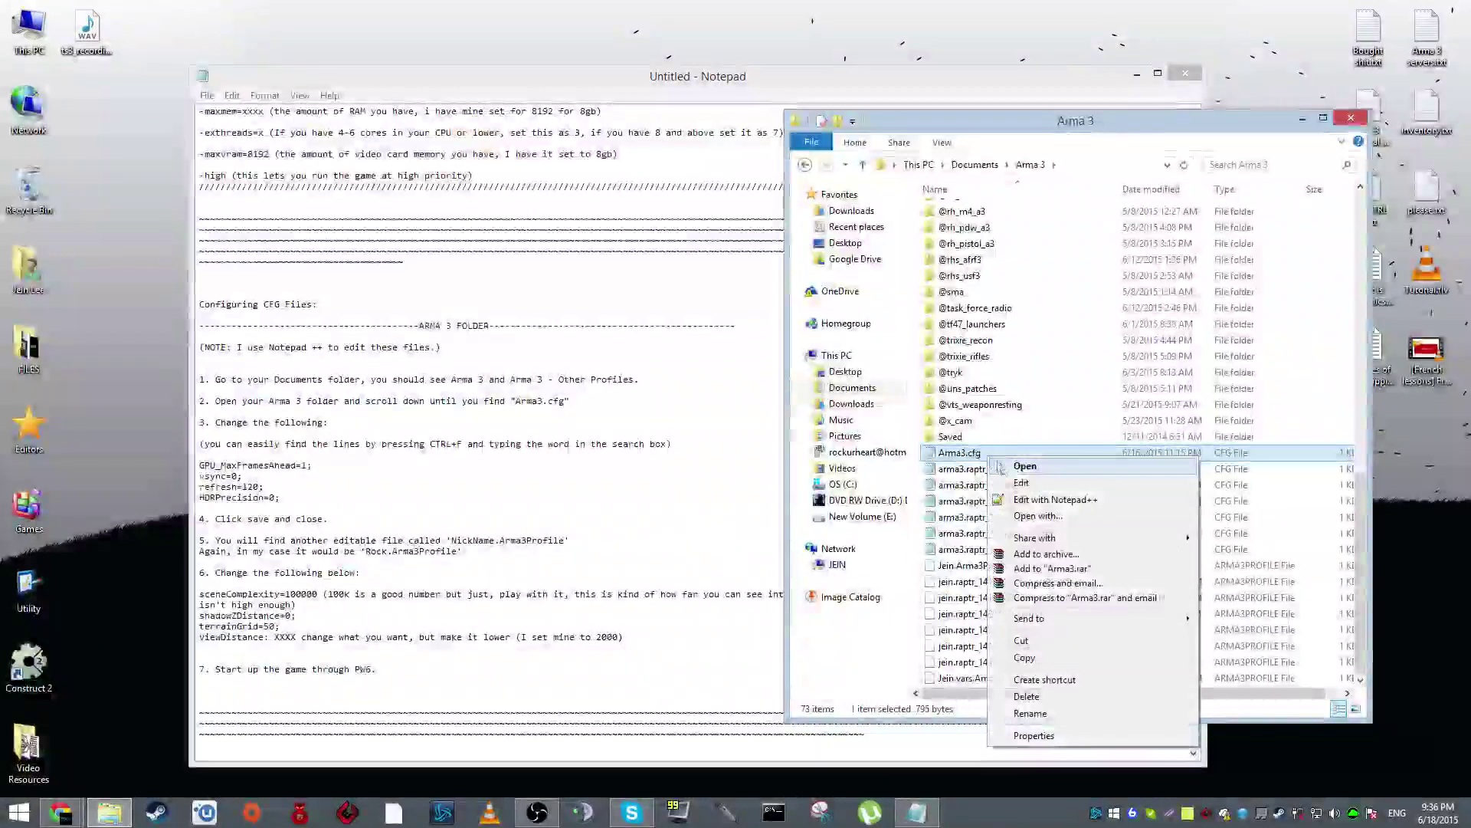
{"action": "left_click", "coordinate": [1036, 500]}
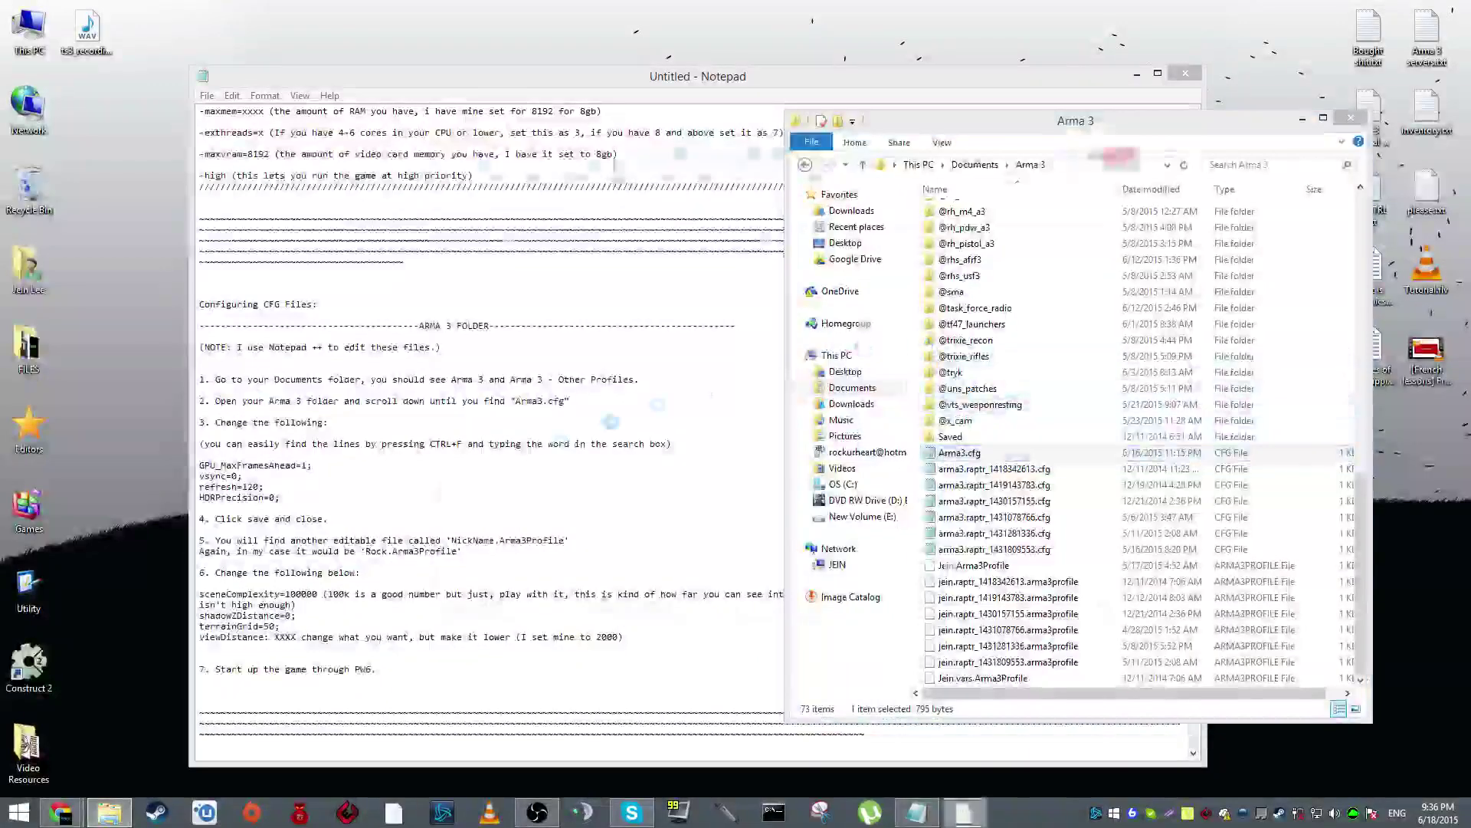
{"action": "left_click_drag", "start_coordinate": [580, 157], "coordinate": [810, 132]}
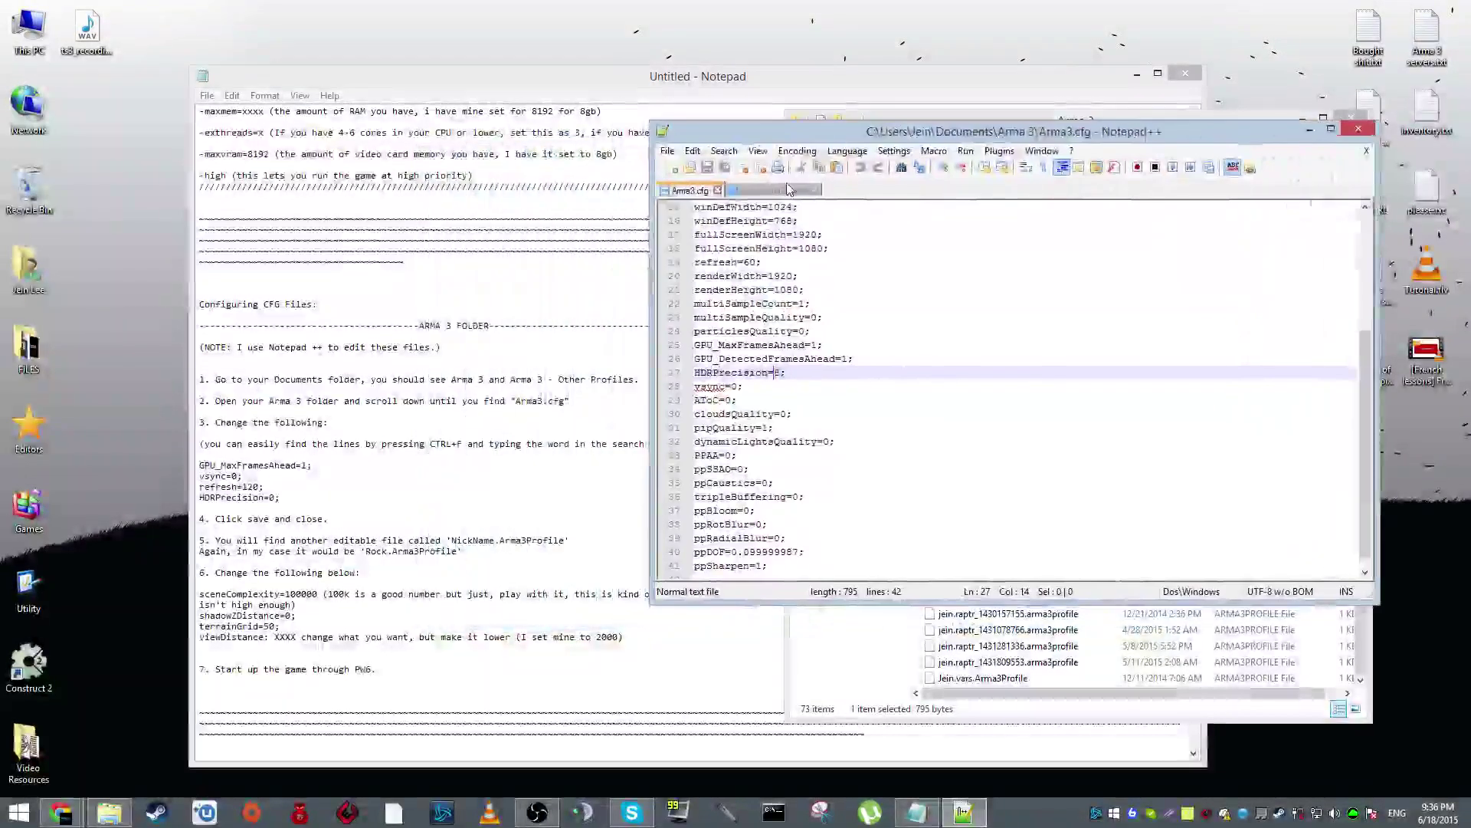
Look through the display and GPU setting lines in Arma3.cfg
{"action": "key", "text": "Up"}
{"action": "key", "text": "Up"}
{"action": "key", "text": "Up"}
{"action": "key", "text": "Up"}
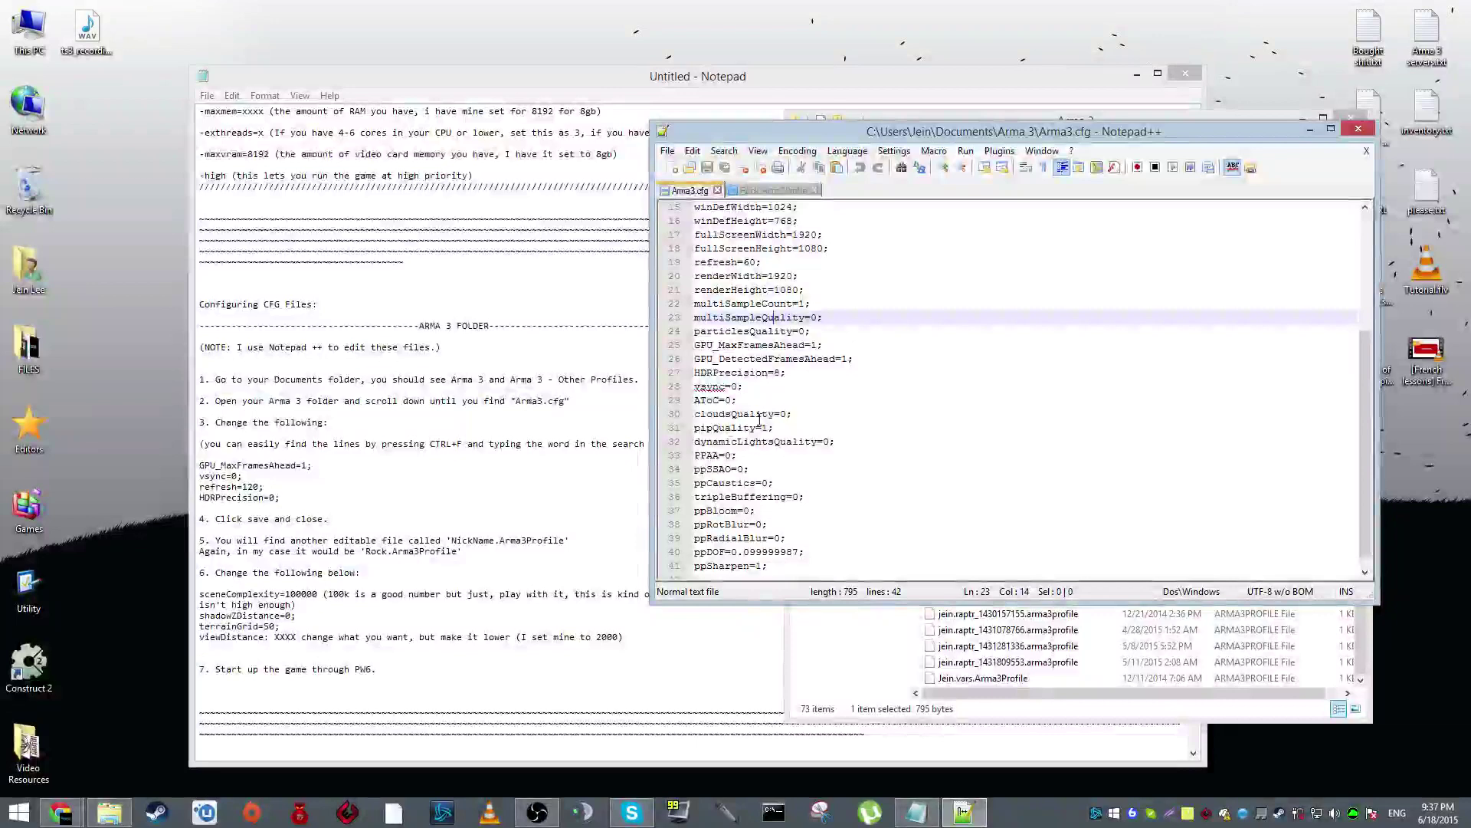
{"action": "left_click", "coordinate": [798, 289]}
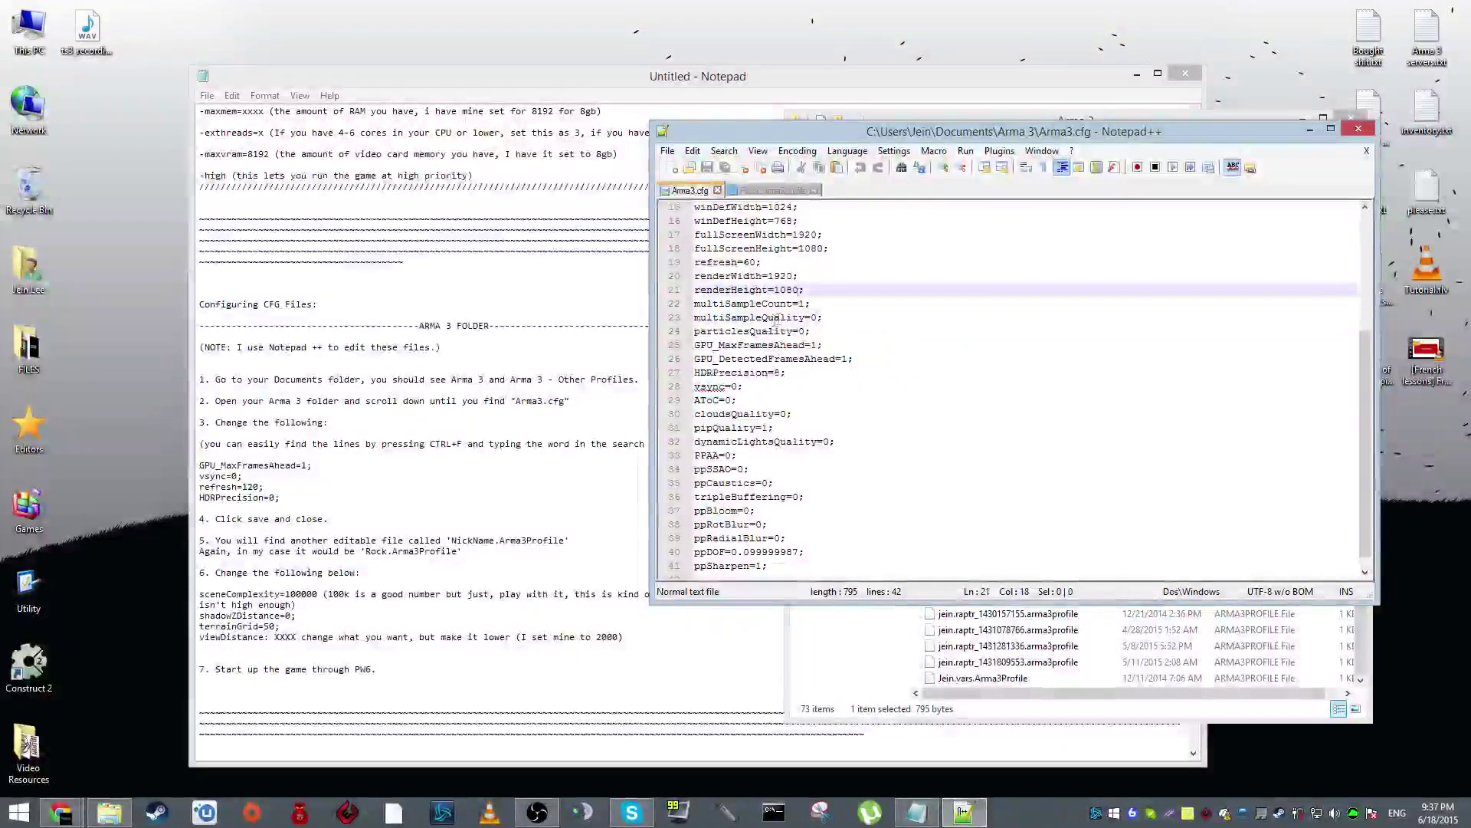
{"action": "left_click", "coordinate": [843, 331]}
{"action": "left_click", "coordinate": [858, 358]}
Search Arma3.cfg for the GPU_maxframesahead and vsync settings
{"action": "key", "text": "ctrl+f"}
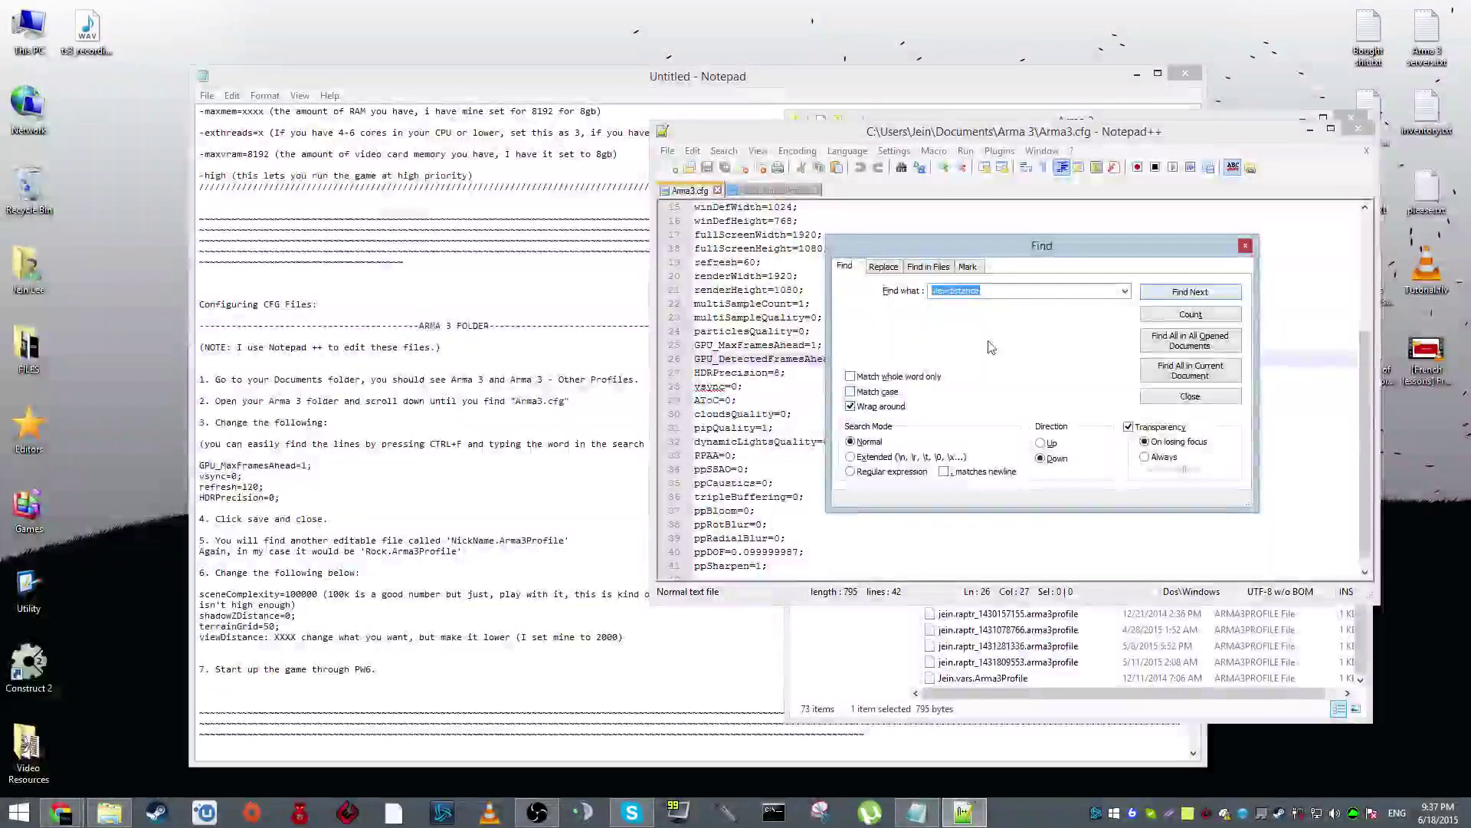
{"action": "type", "text": "GPU_"}
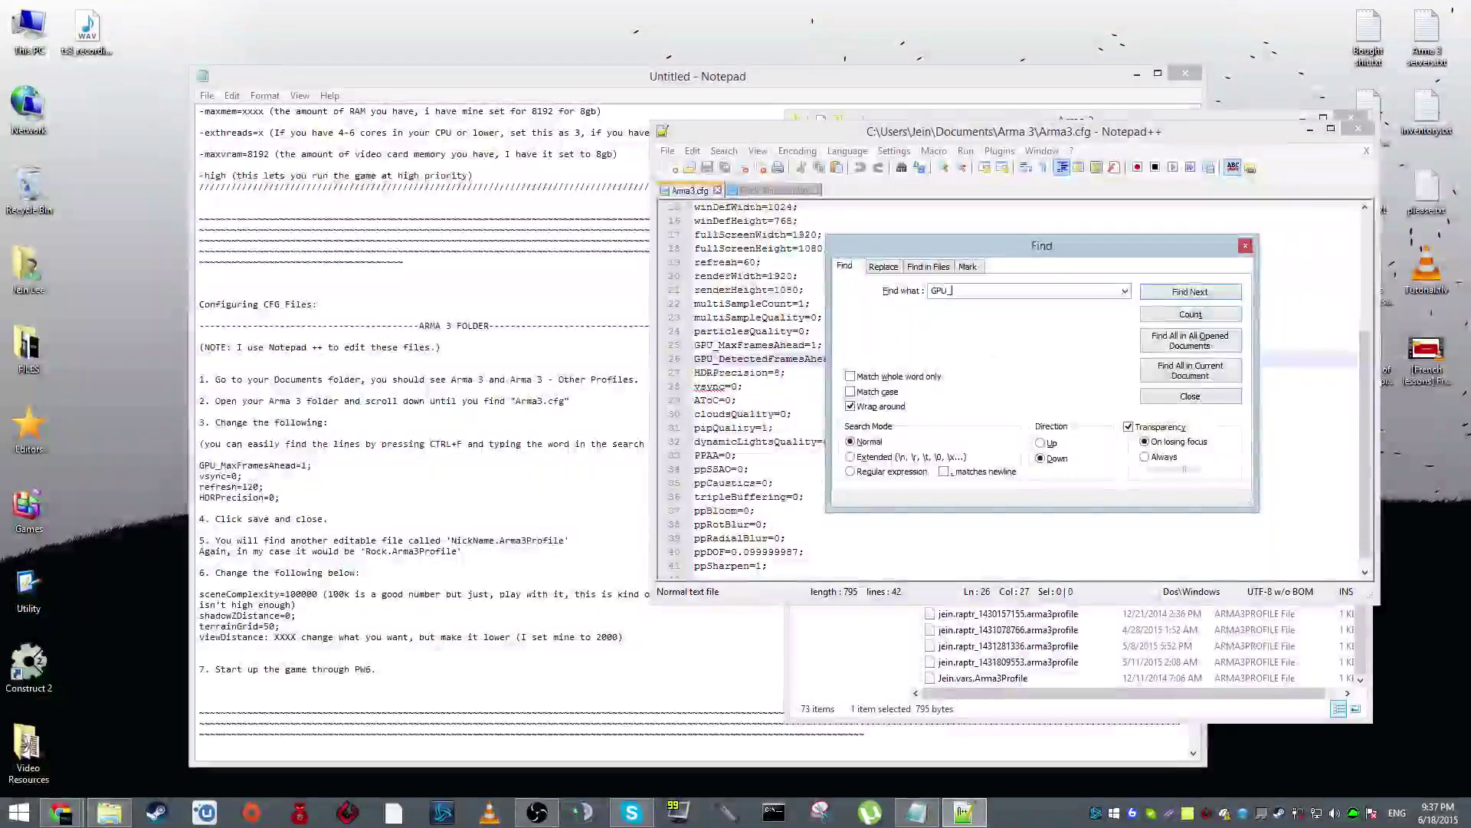
{"action": "type", "text": "maxframe"}
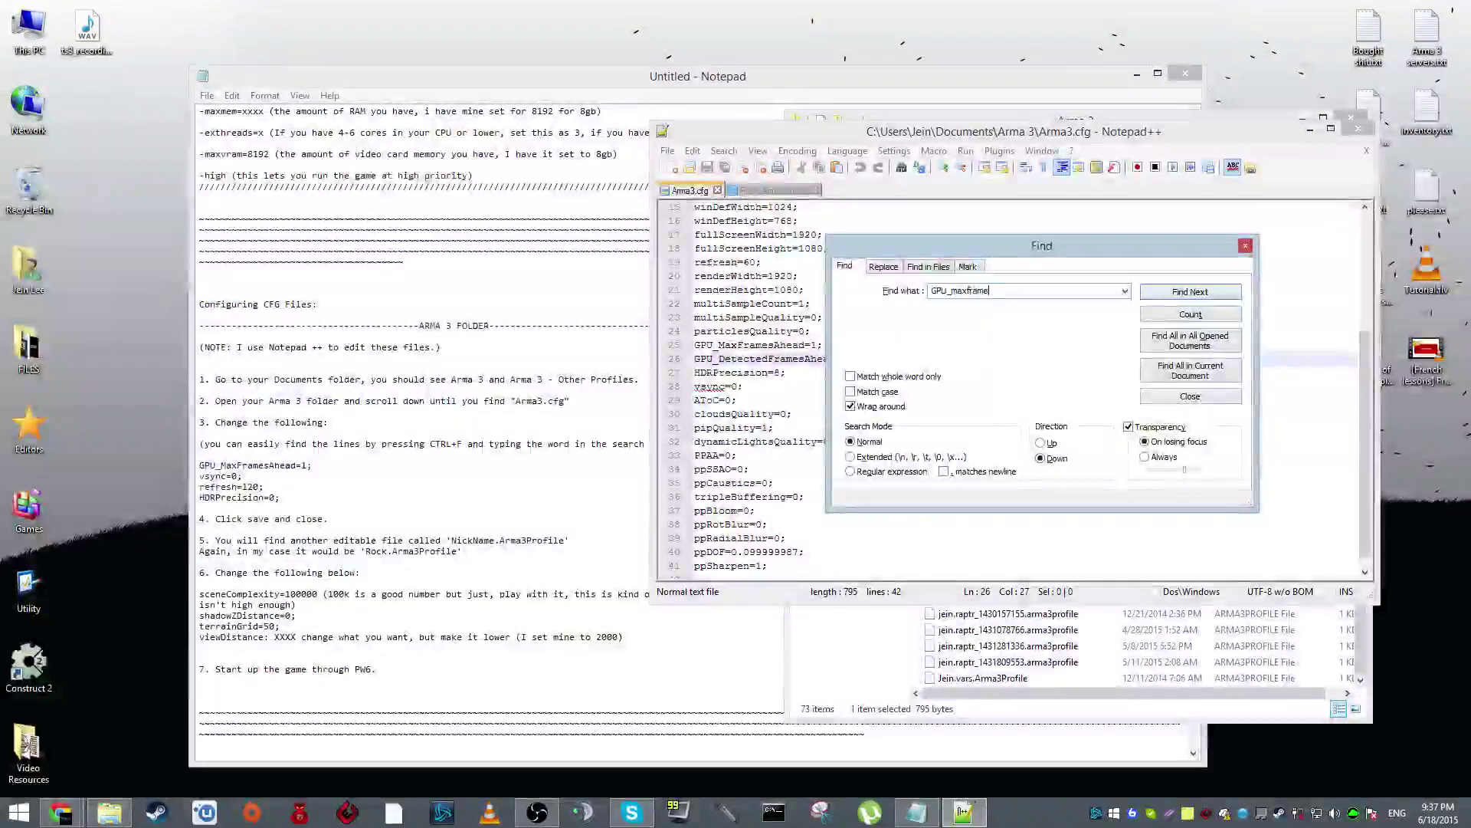
{"action": "type", "text": "sahead"}
{"action": "key", "text": "Return"}
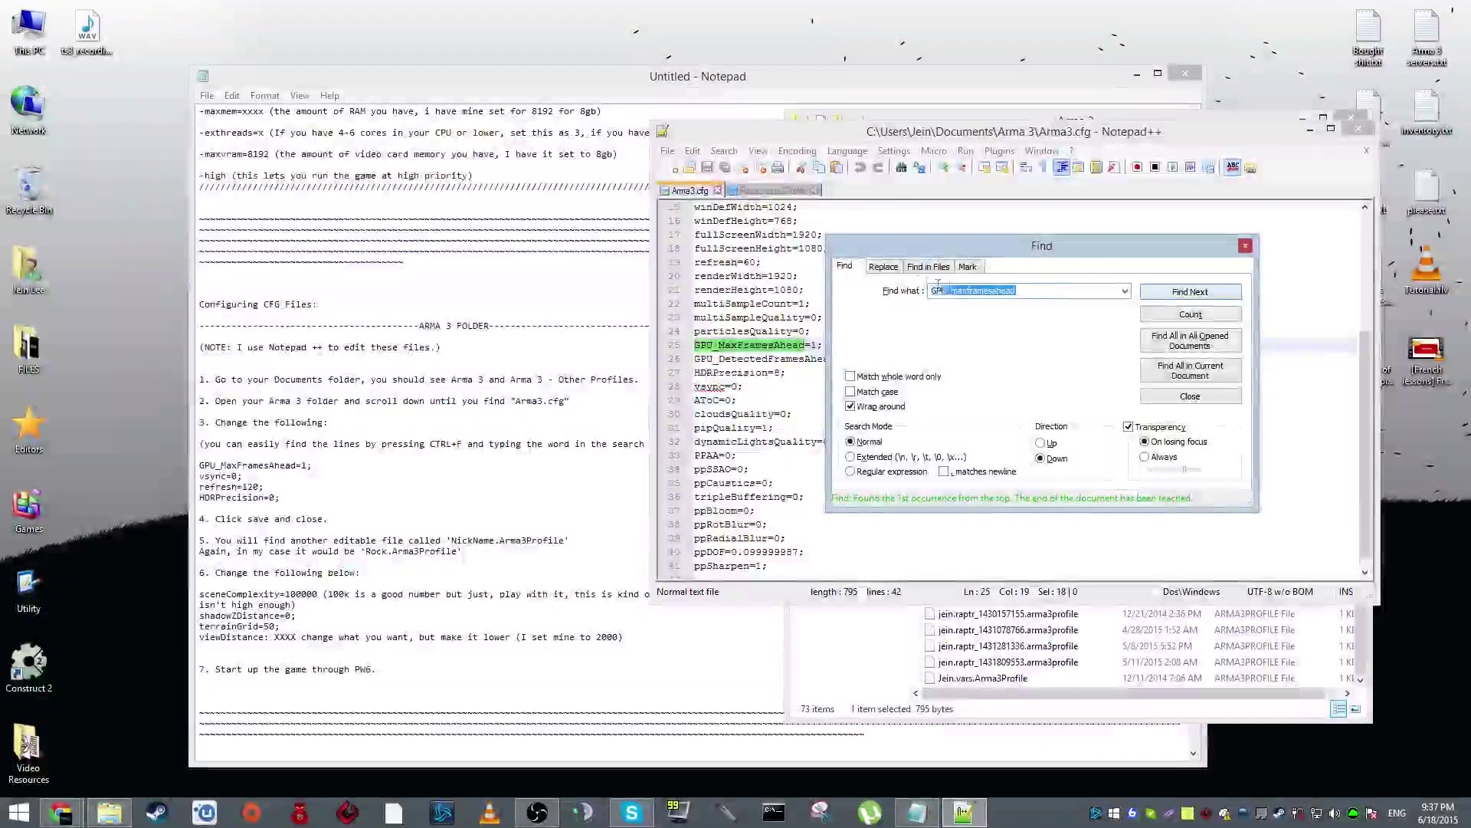
{"action": "type", "text": "vsync"}
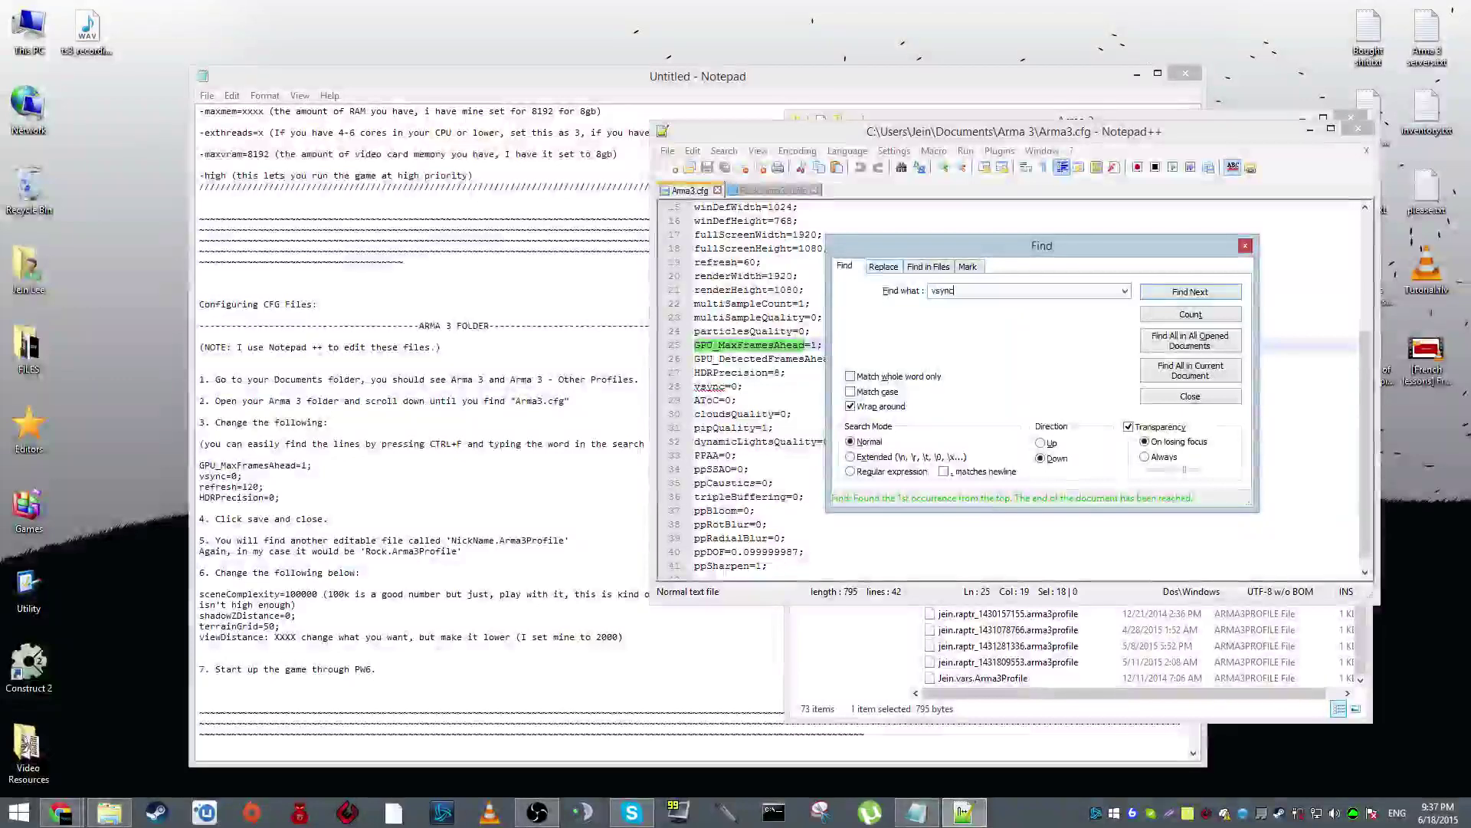
{"action": "key", "text": "Return"}
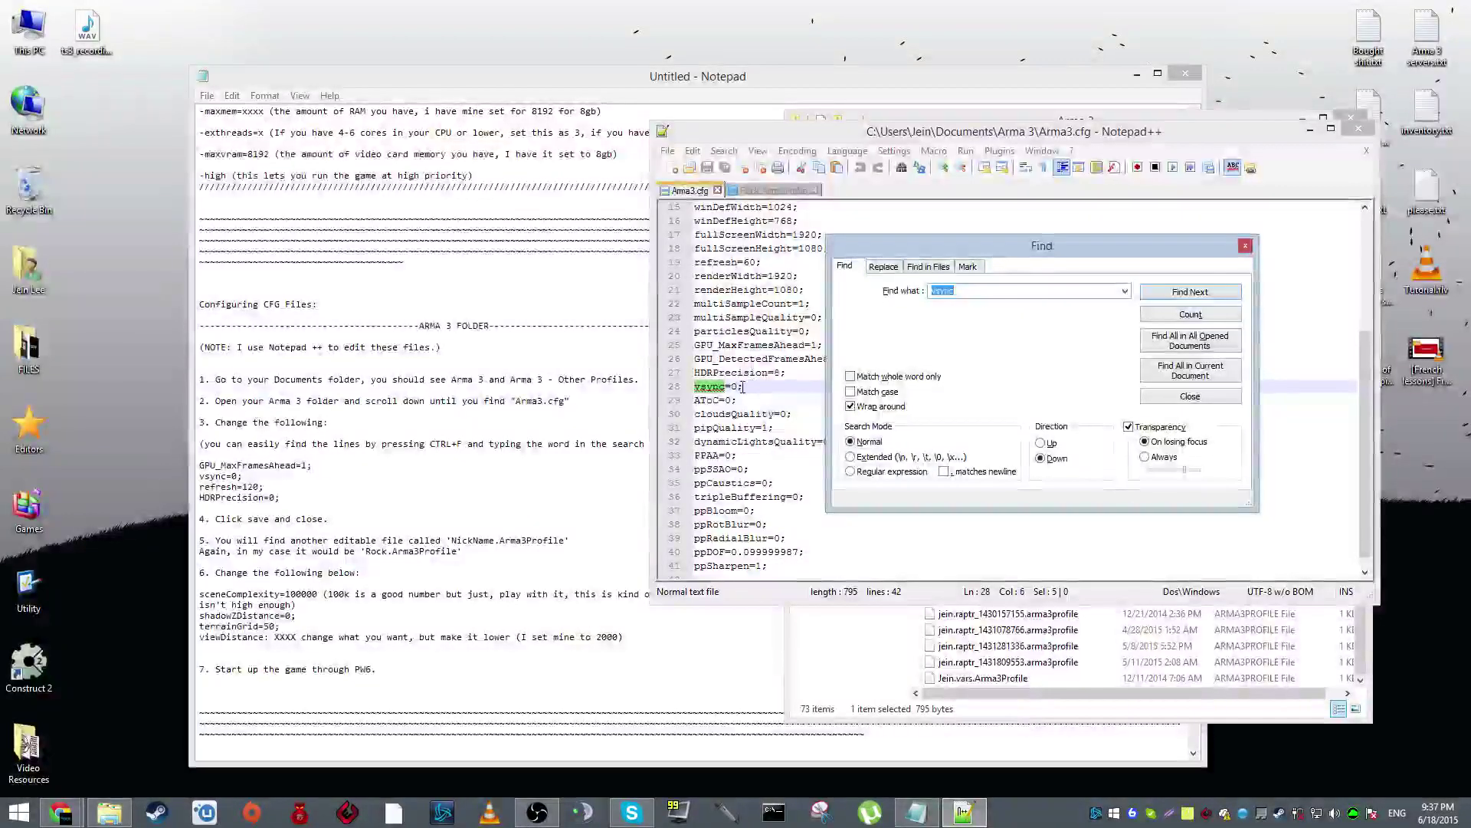
Search Arma3.cfg for the refresh setting and place the cursor after its value
{"action": "type", "text": "refre"}
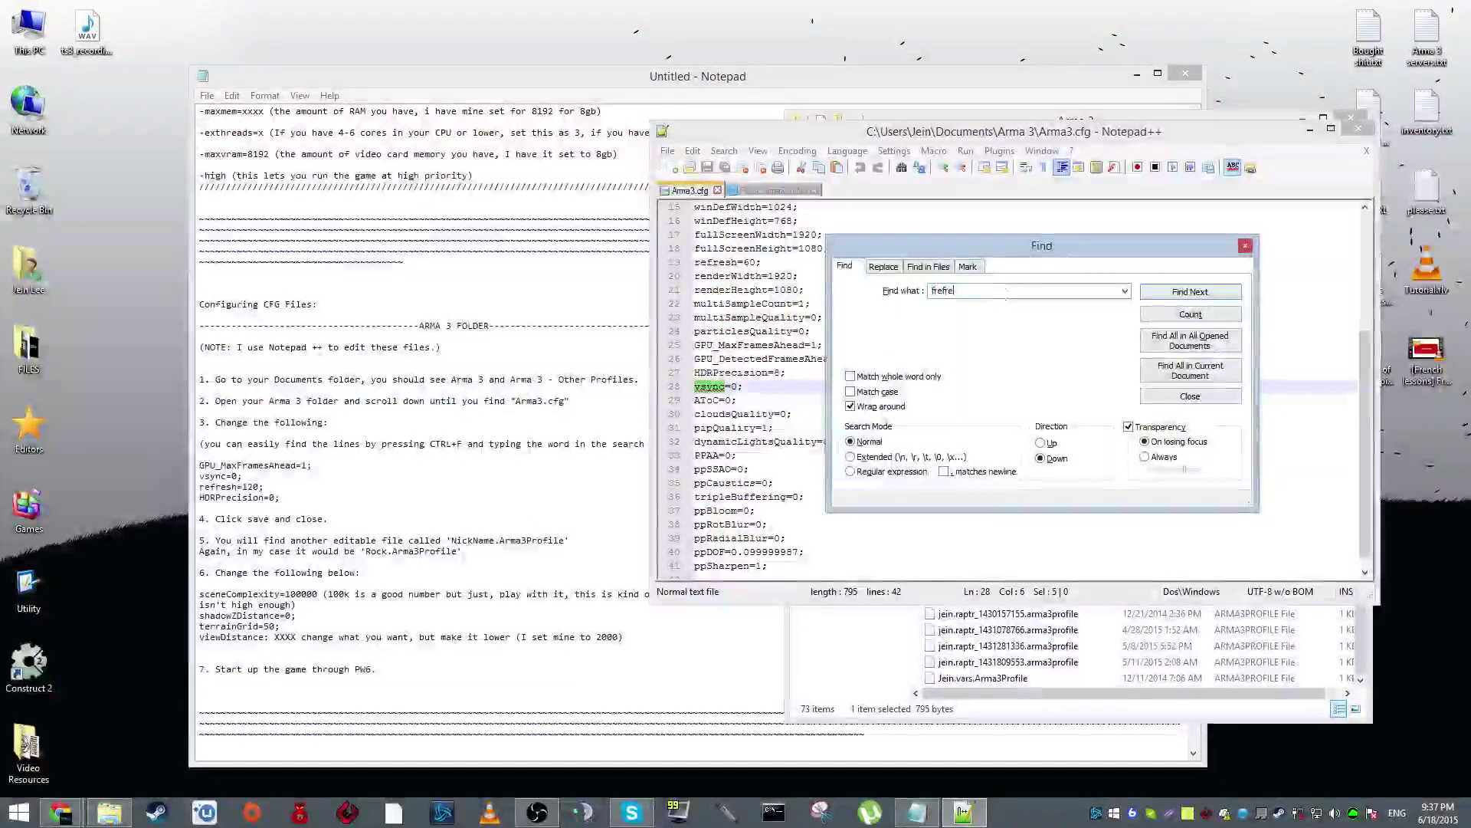
{"action": "key", "text": "BackSpace"}
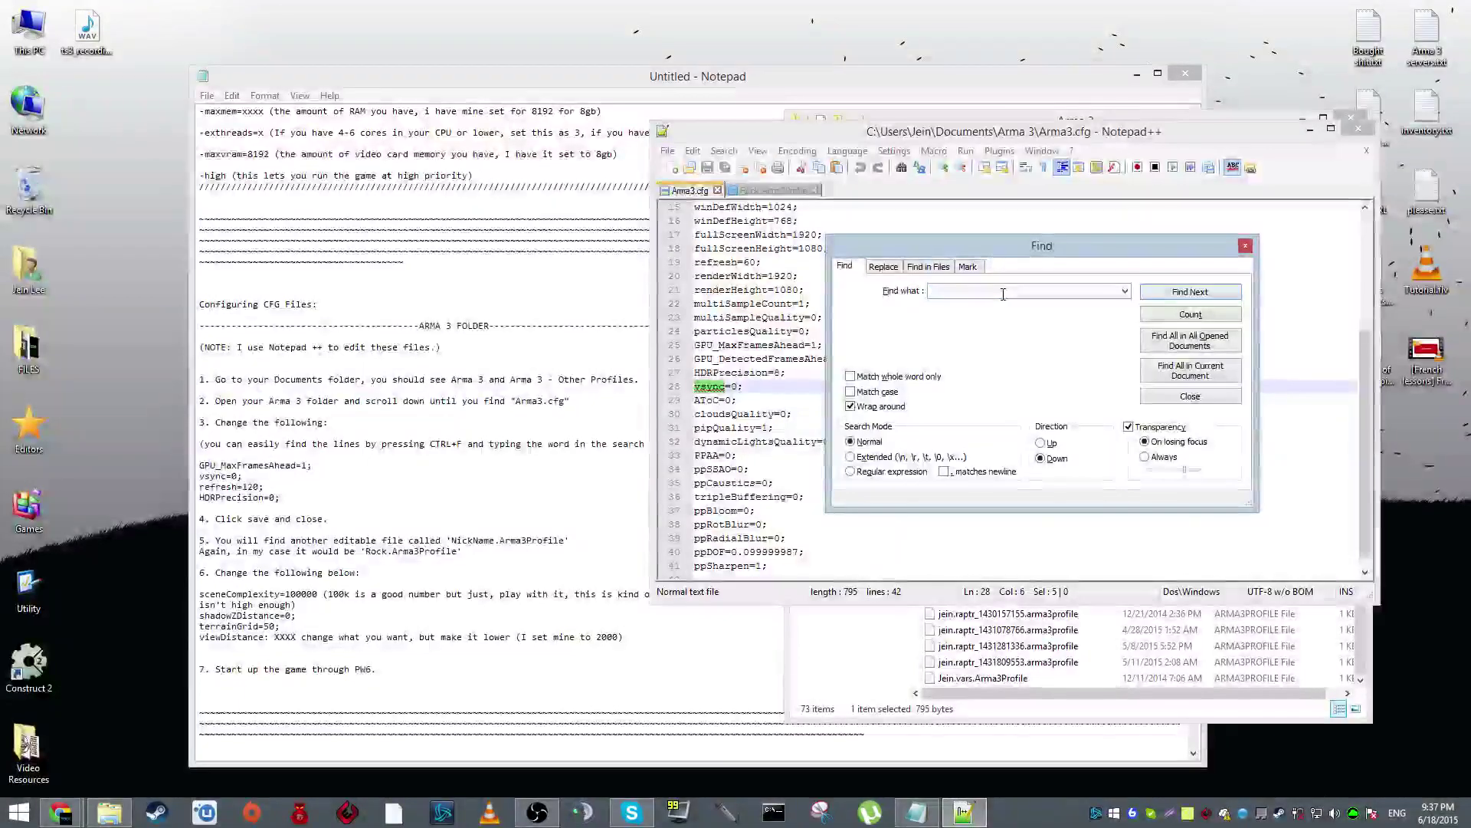
{"action": "type", "text": "refresh"}
{"action": "key", "text": "Return"}
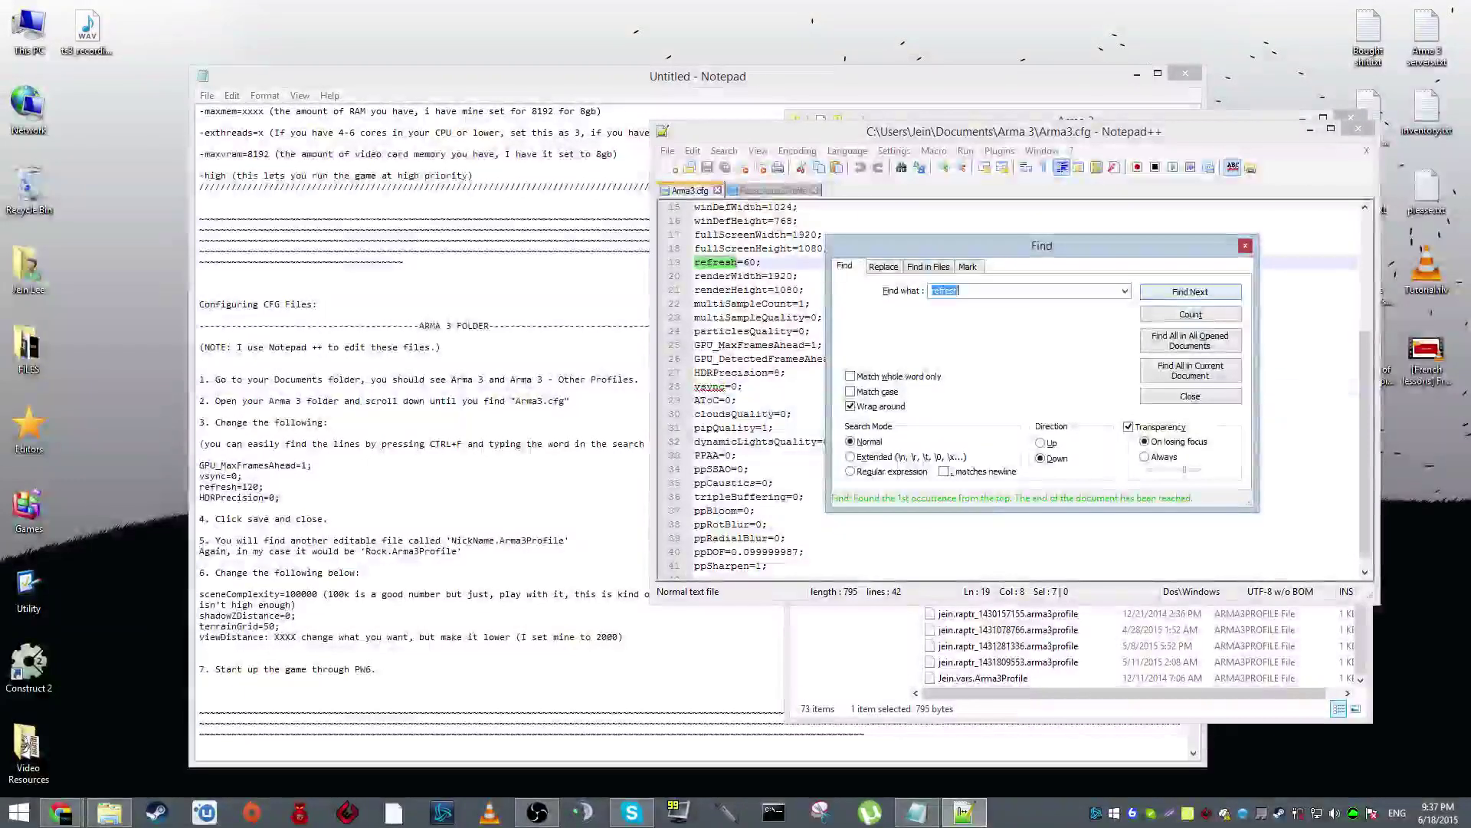
{"action": "left_click", "coordinate": [757, 263]}
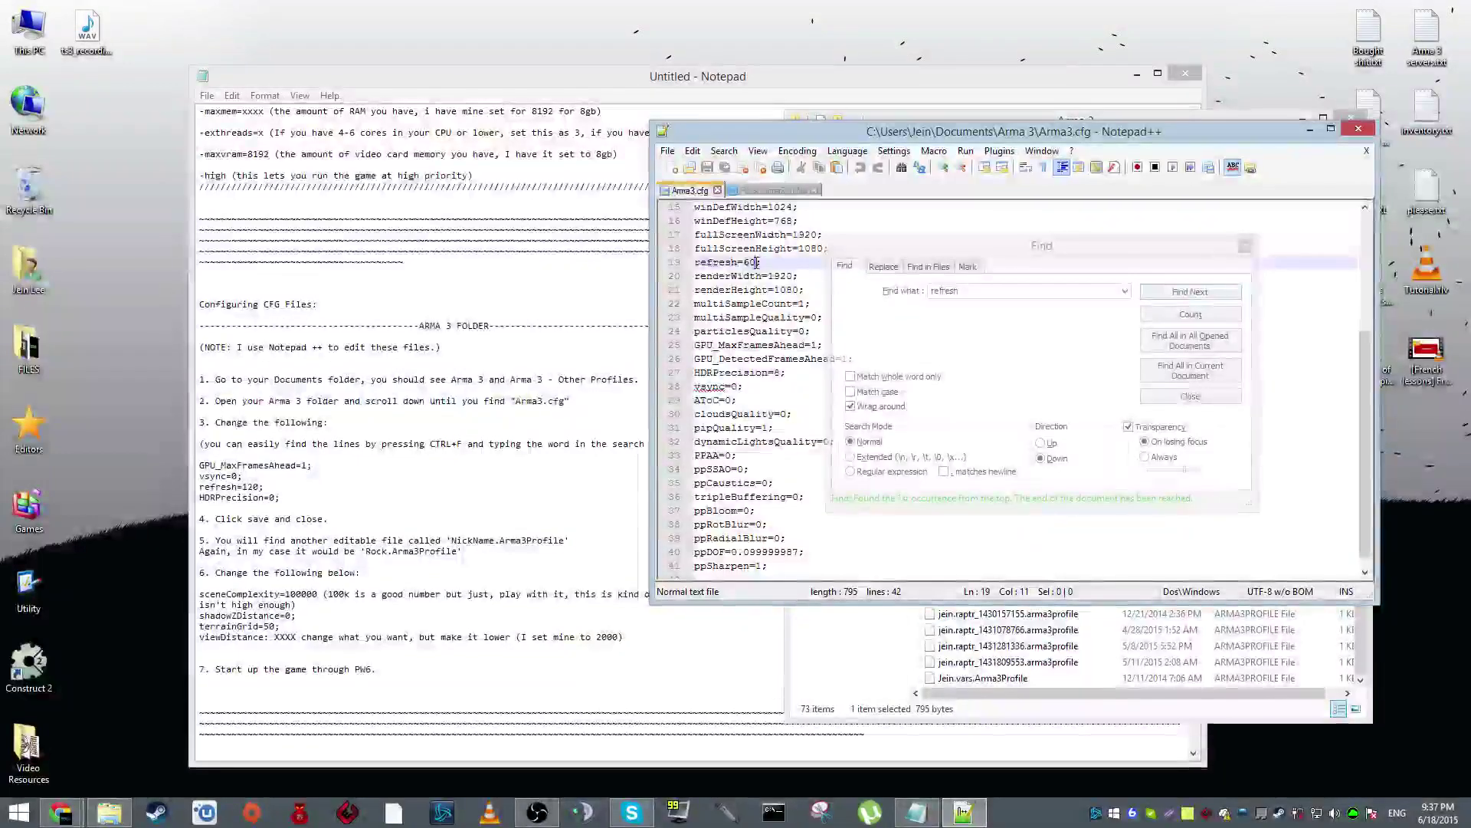
Move the Notepad++ window and the Find dialog apart so that the setting lines are uncovered
{"action": "left_click_drag", "start_coordinate": [868, 256], "coordinate": [919, 261]}
{"action": "left_click_drag", "start_coordinate": [914, 132], "coordinate": [755, 152]}
{"action": "left_click", "coordinate": [966, 253]}
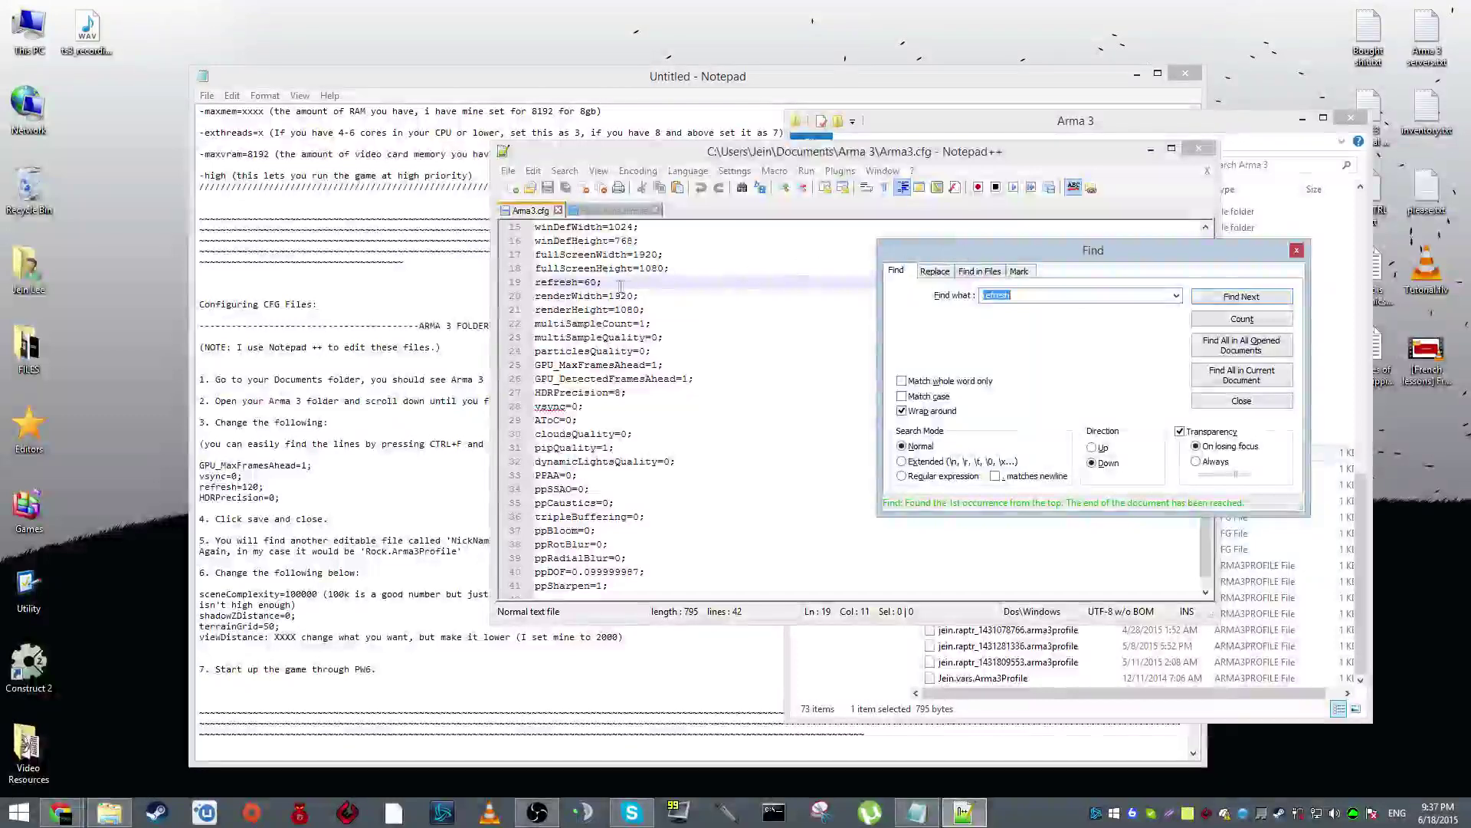
Check the setting names in the Notepad notes, search Arma3.cfg for HDRprecision, and place the cursor at its value
{"action": "left_click", "coordinate": [440, 381]}
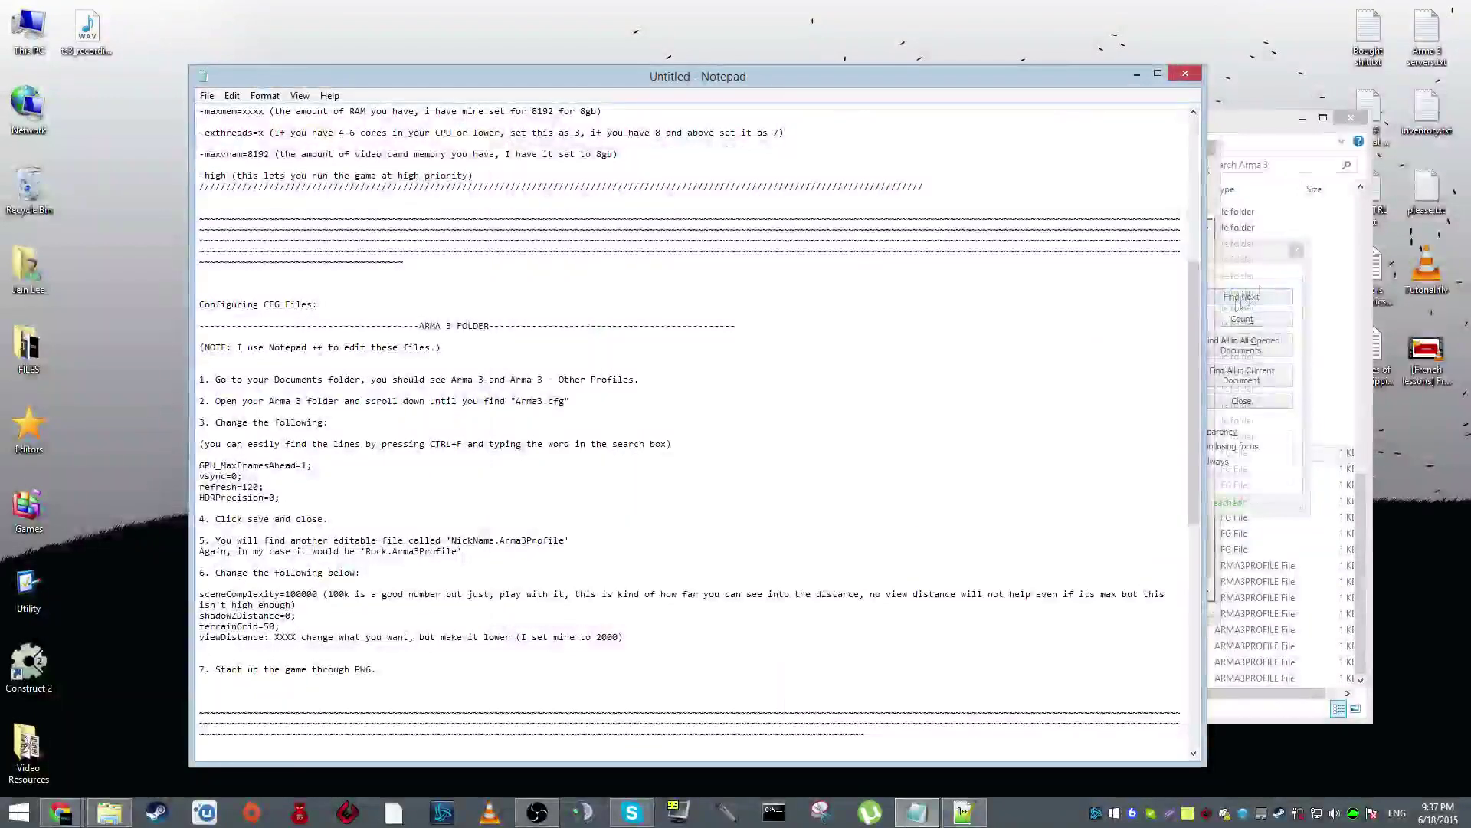
{"action": "key", "text": "alt+Tab"}
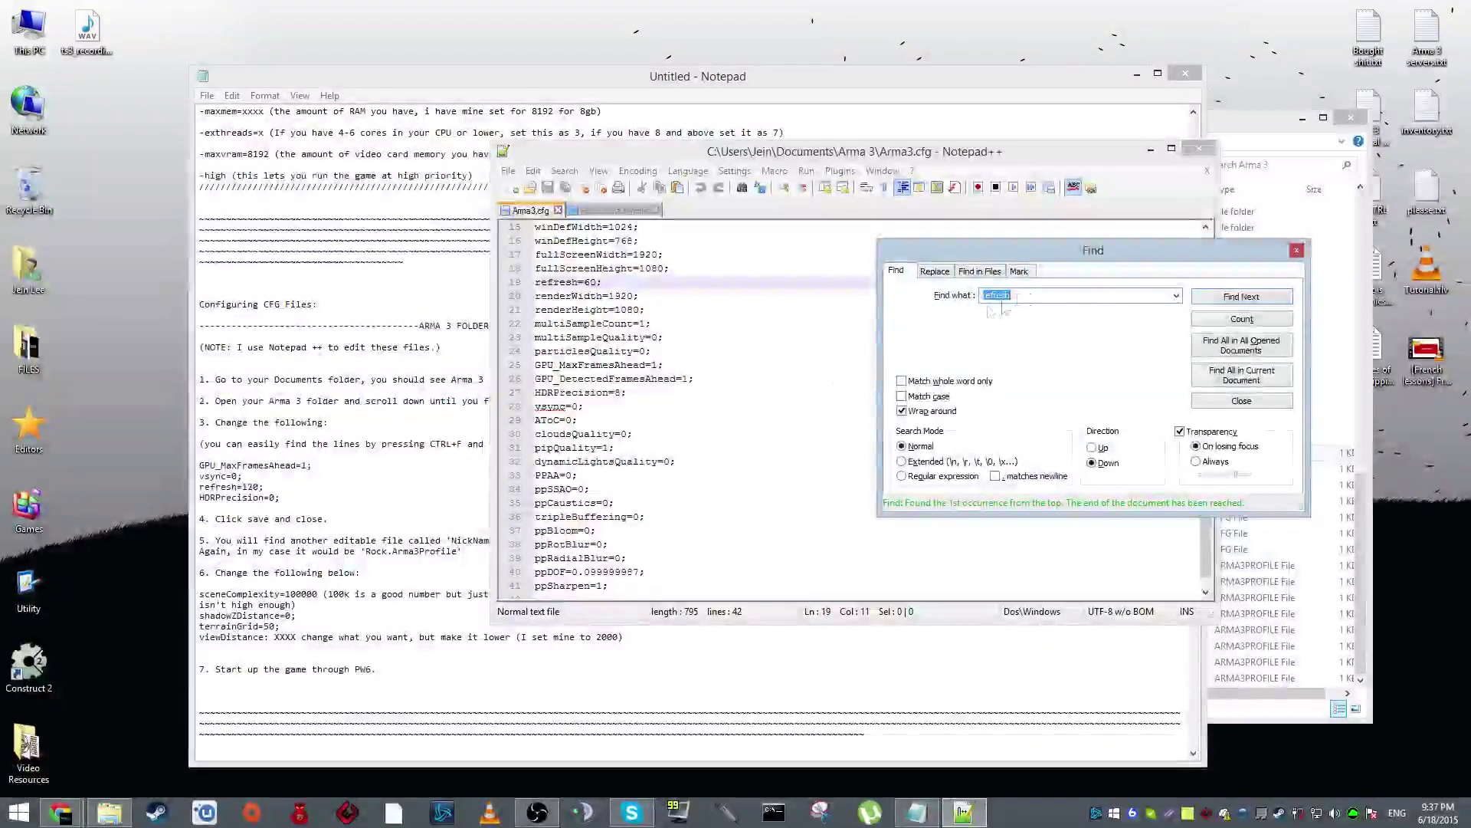
{"action": "type", "text": "precision"}
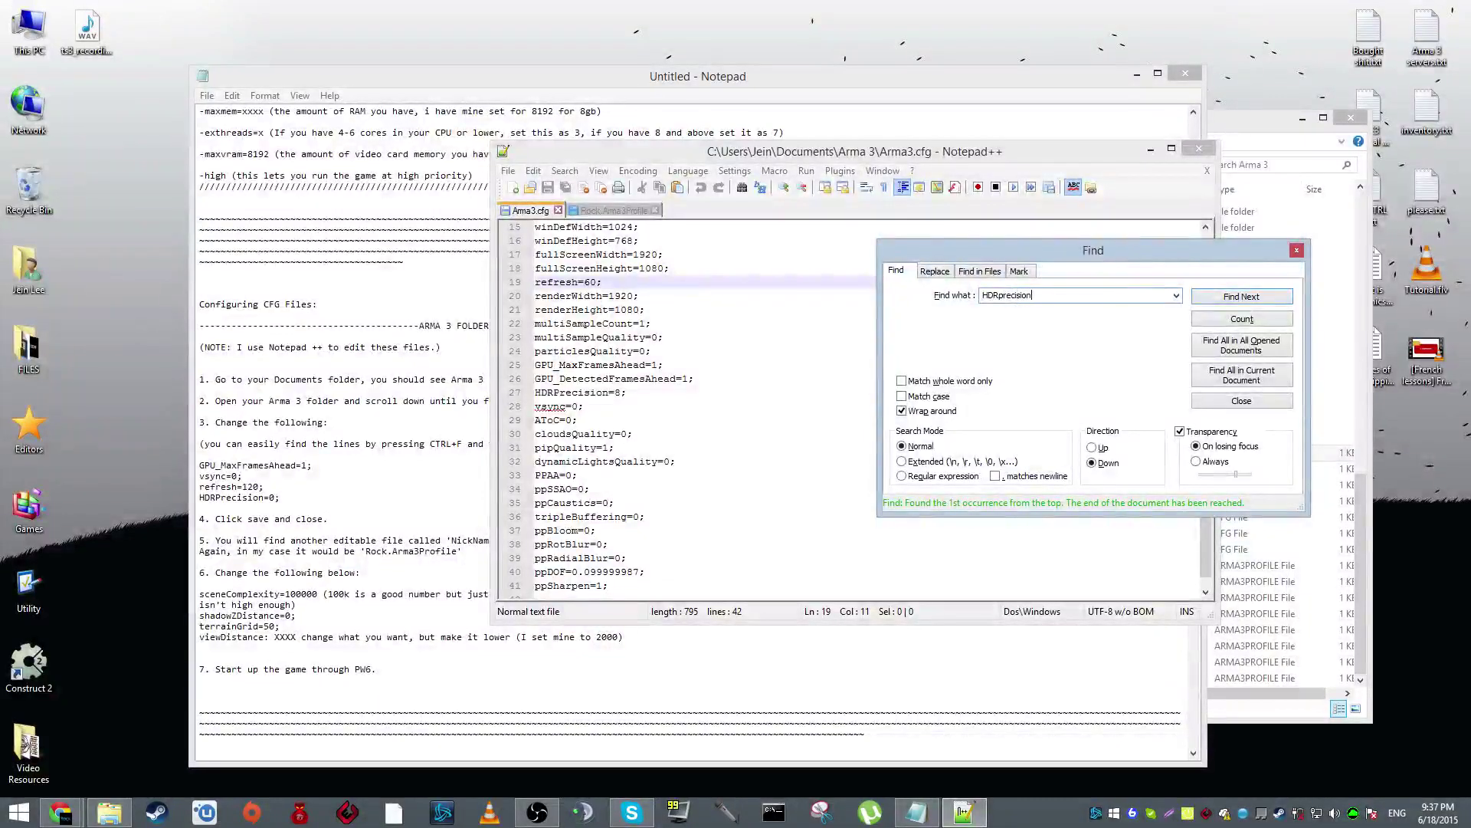
{"action": "key", "text": "Return"}
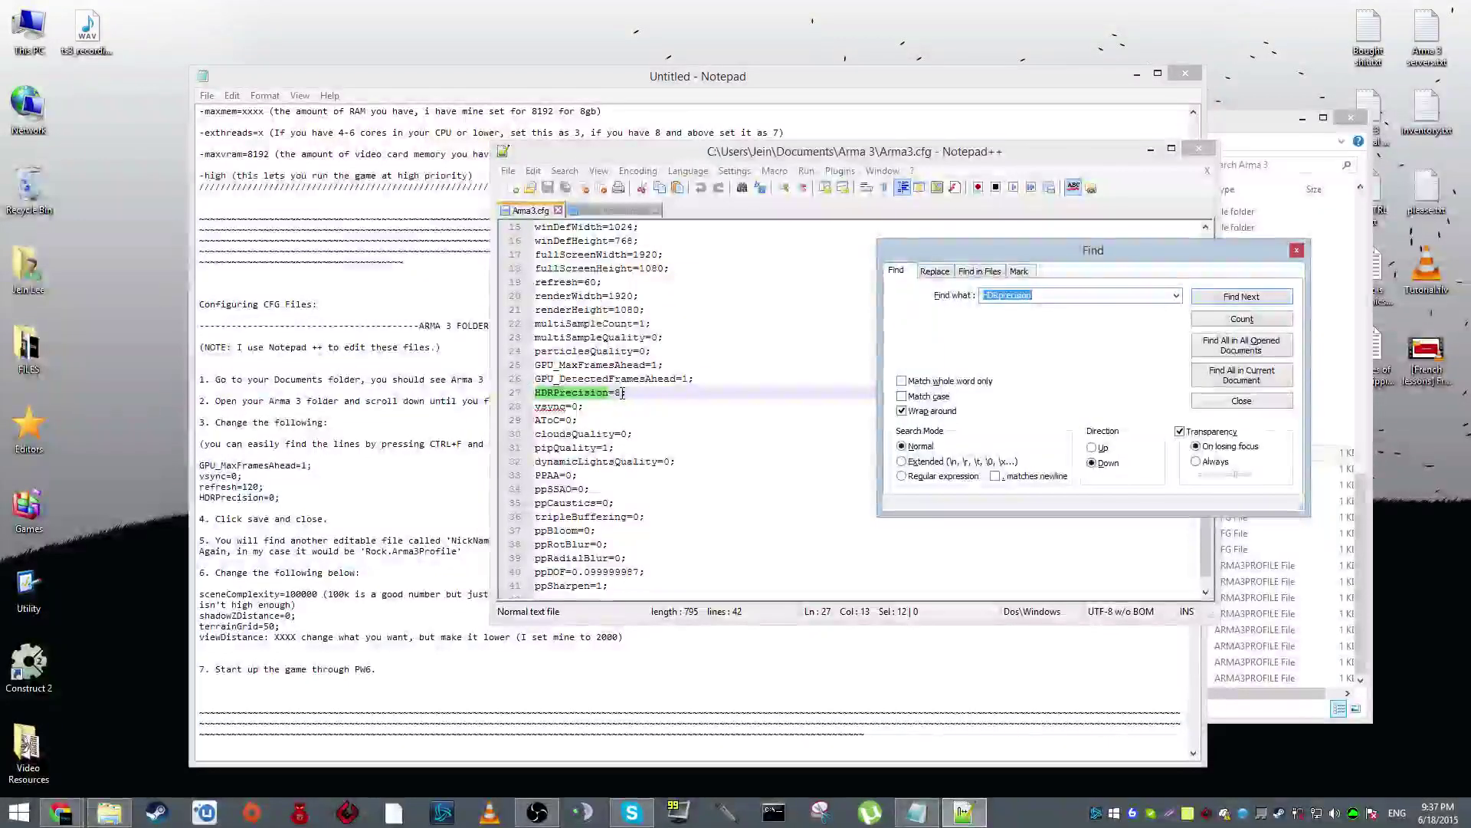
{"action": "left_click", "coordinate": [623, 393]}
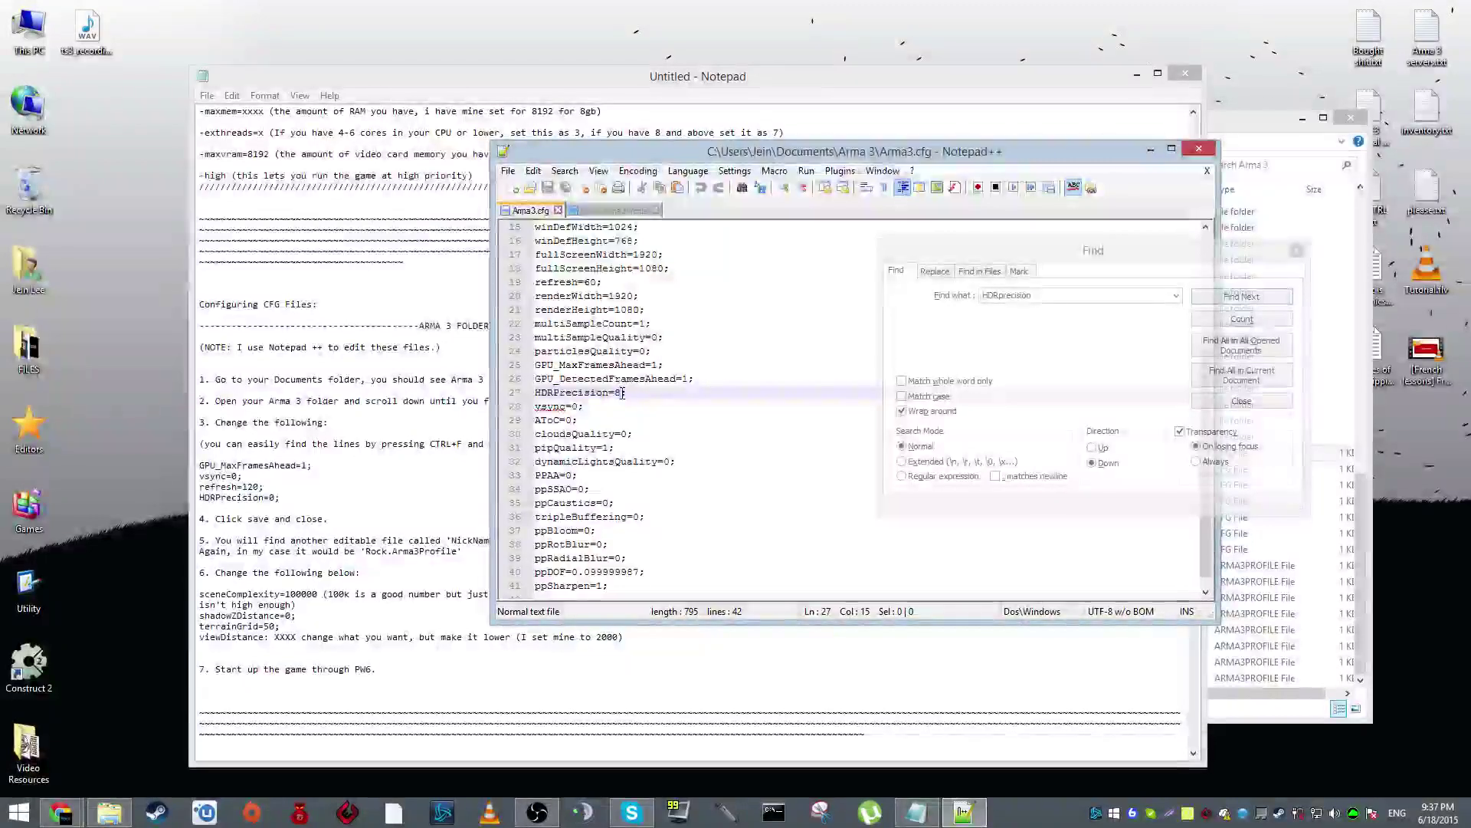
Go through the GPU frames, particles and multisample lines in Arma3.cfg, return to the HDRPrecision value, and close the Find dialog
{"action": "left_click", "coordinate": [688, 377]}
{"action": "left_click", "coordinate": [678, 365]}
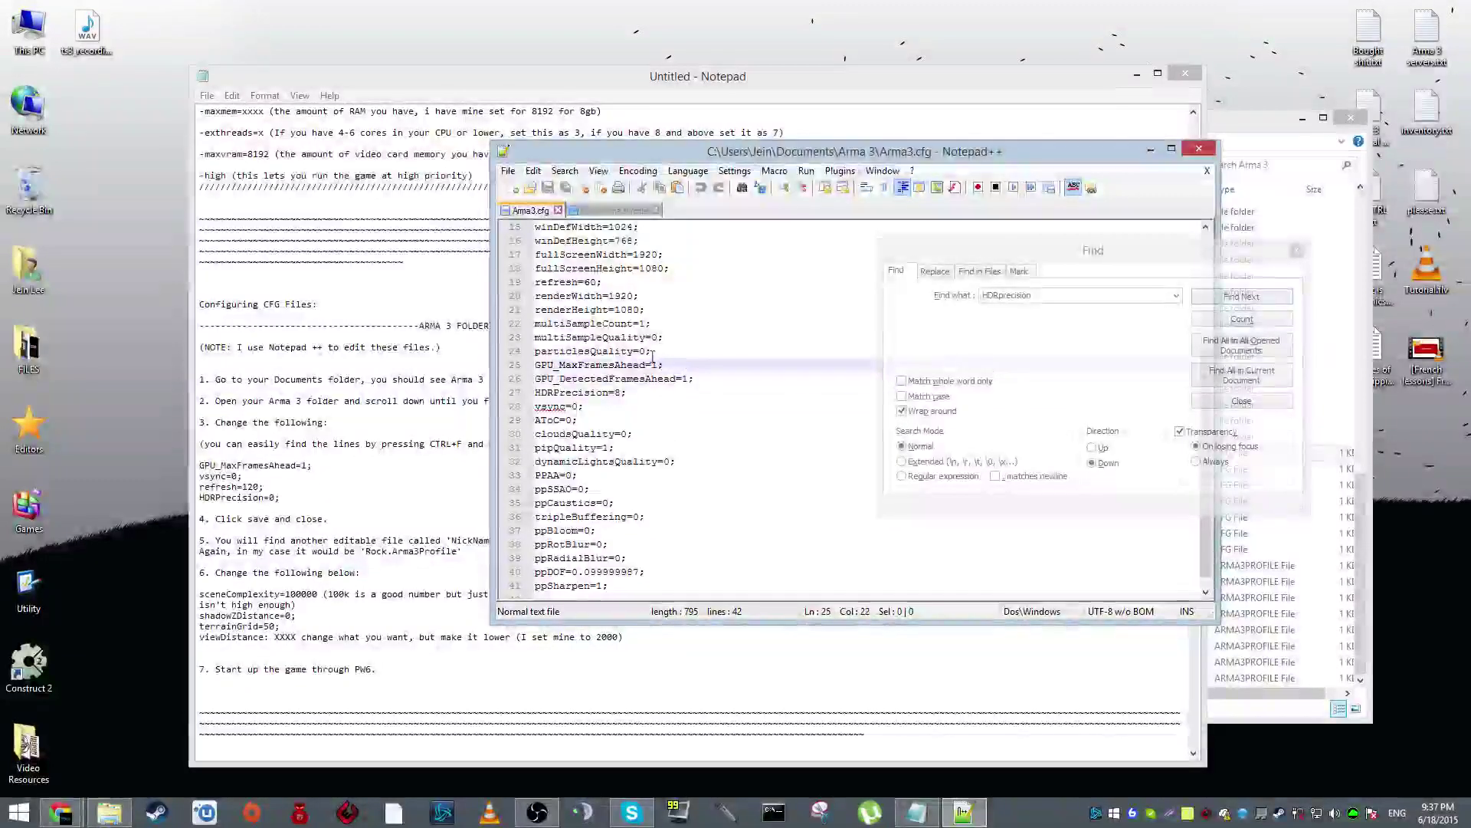
{"action": "left_click", "coordinate": [670, 351]}
{"action": "left_click", "coordinate": [667, 337]}
{"action": "left_click", "coordinate": [666, 327]}
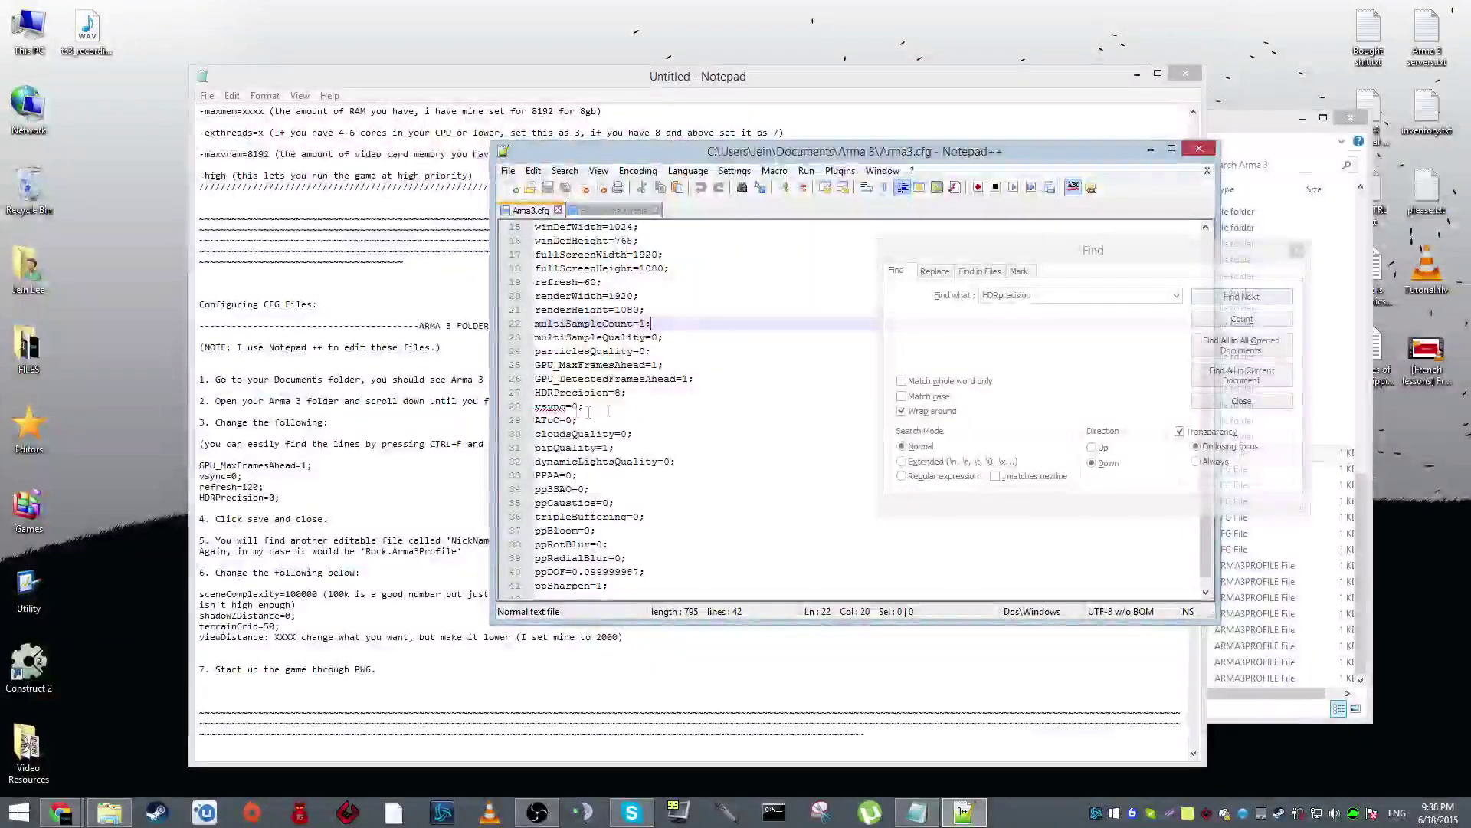
{"action": "left_click", "coordinate": [619, 392]}
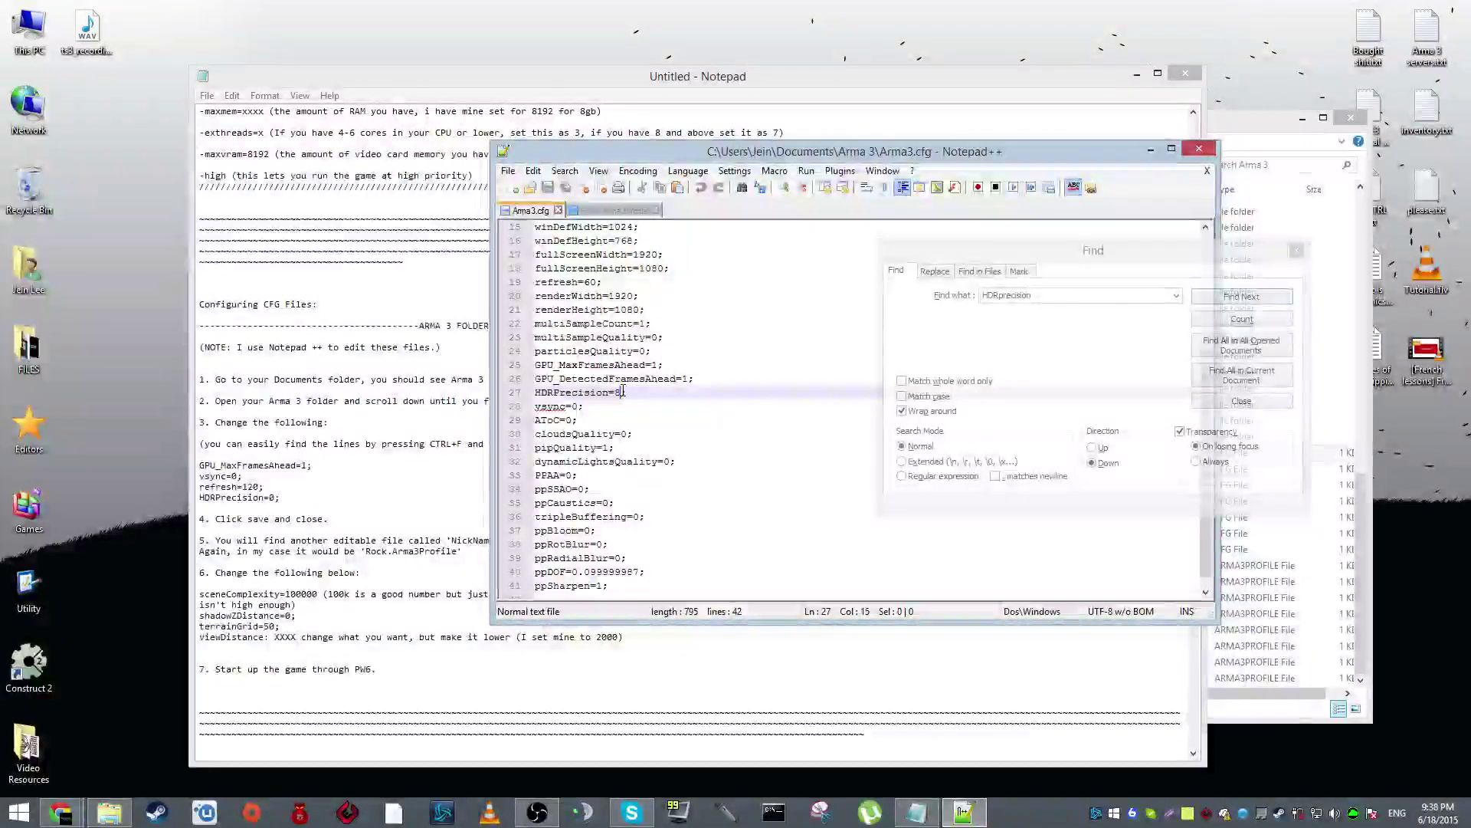
{"action": "key", "text": "ctrl+f"}
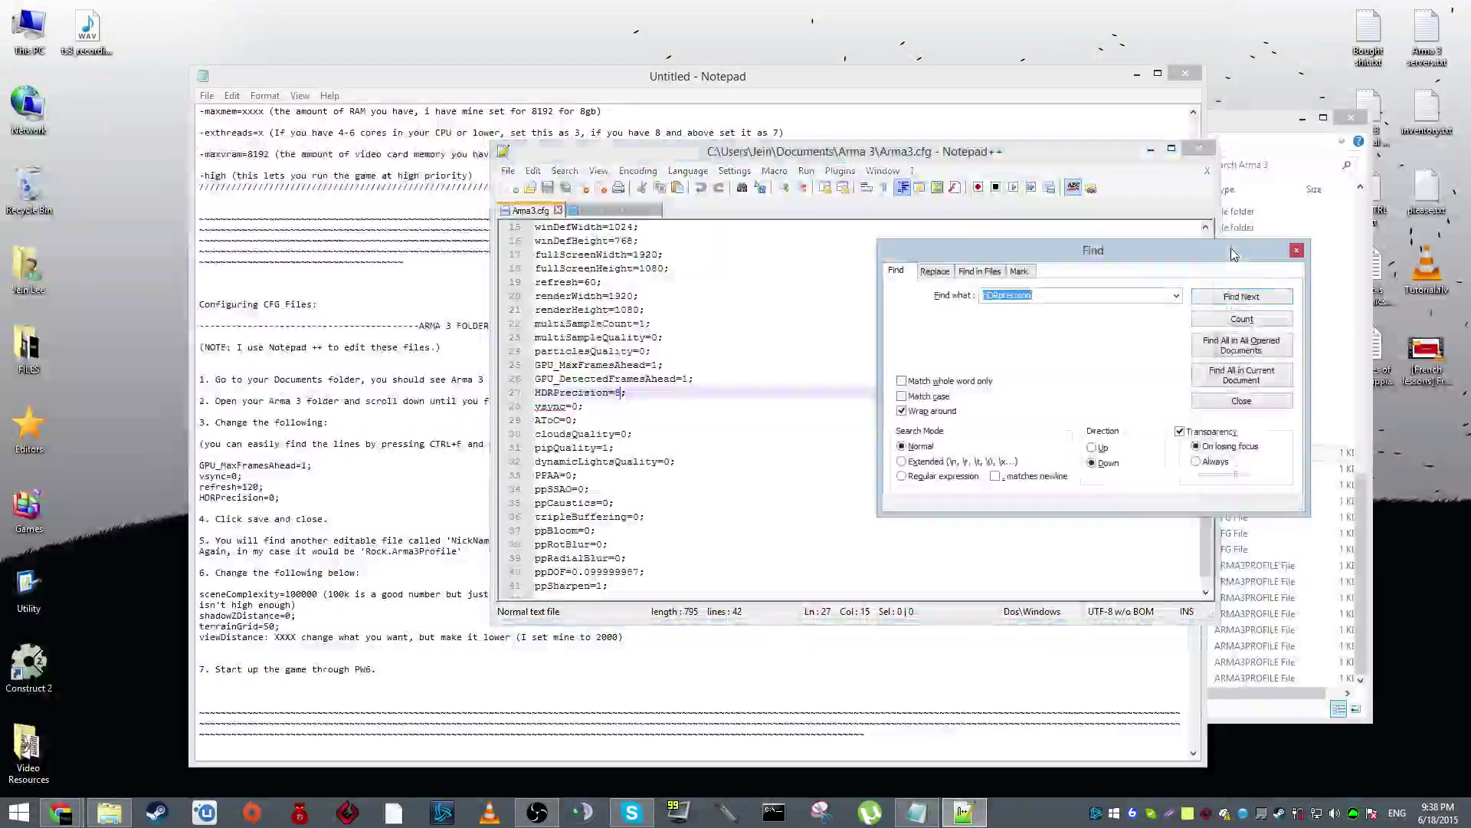
{"action": "left_click", "coordinate": [1298, 252]}
Read the Notepad instructions on saving the cfg file and on the settings to change in the NickName.Arma3Profile file
{"action": "left_click", "coordinate": [311, 496]}
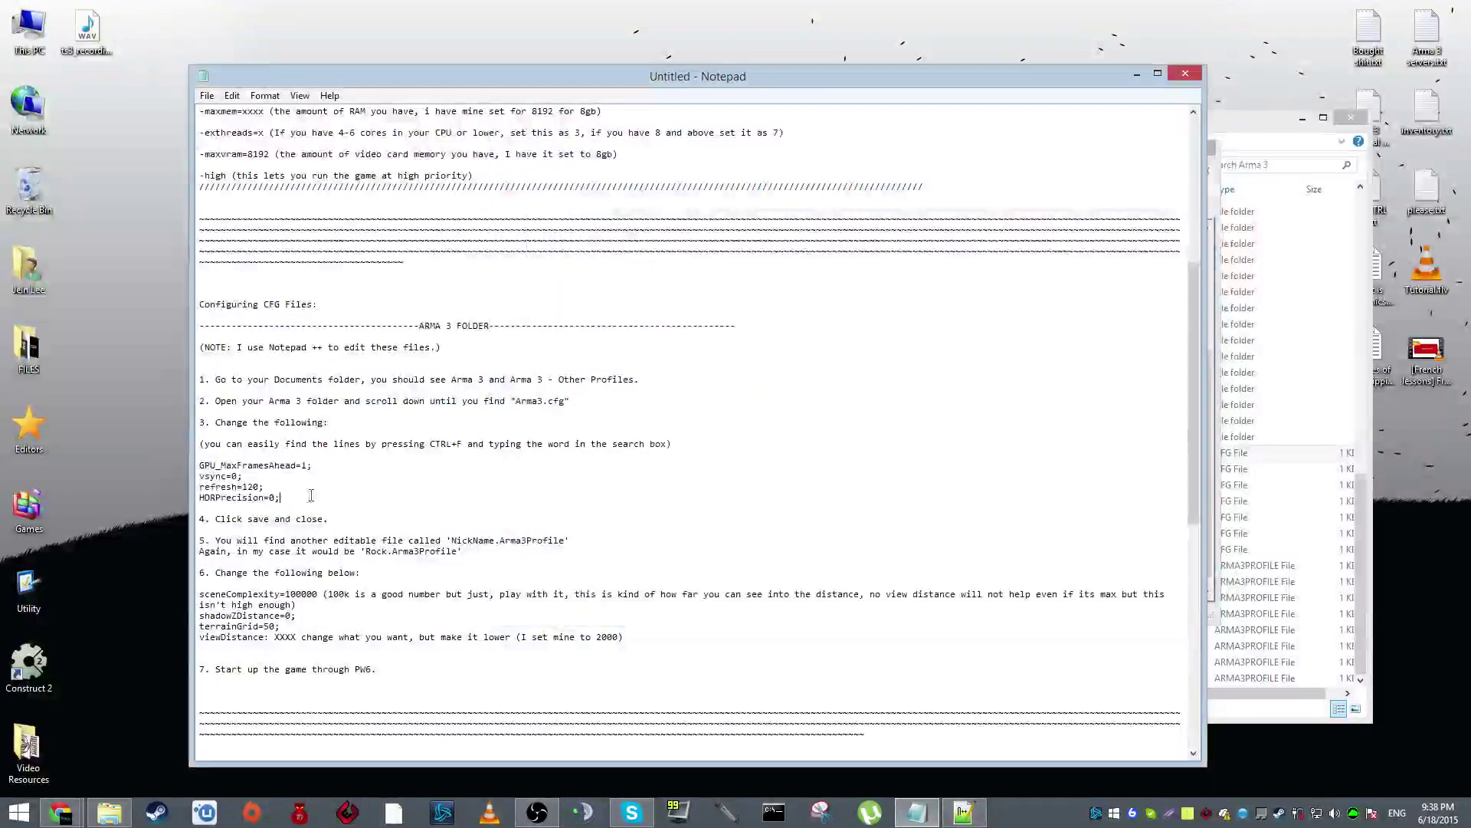
{"action": "scroll", "coordinate": [315, 497], "scroll_direction": "down", "scroll_amount": 2}
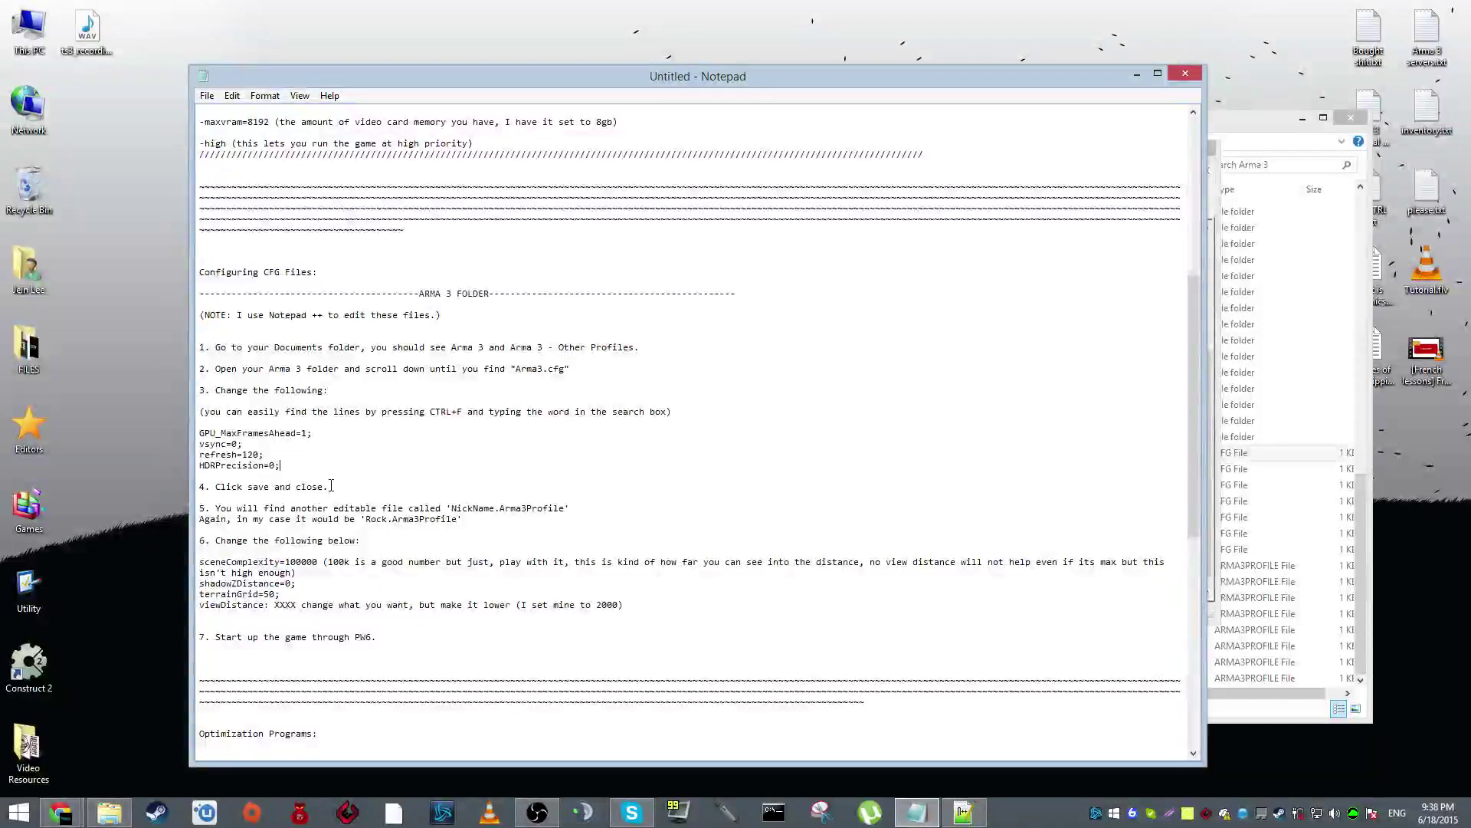
{"action": "scroll", "coordinate": [407, 444], "scroll_direction": "up", "scroll_amount": 1}
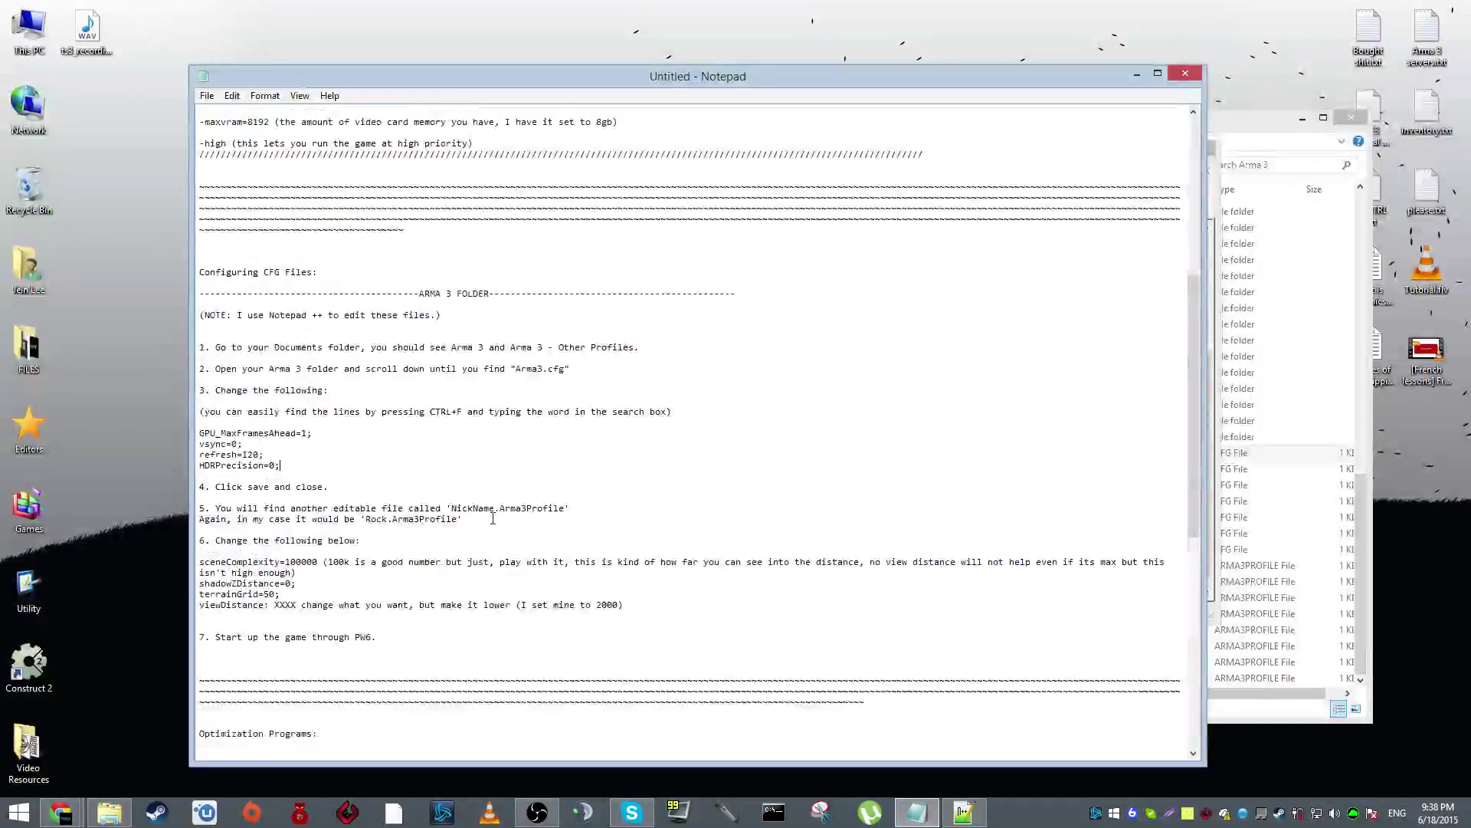
{"action": "scroll", "coordinate": [506, 517], "scroll_direction": "down", "scroll_amount": 1}
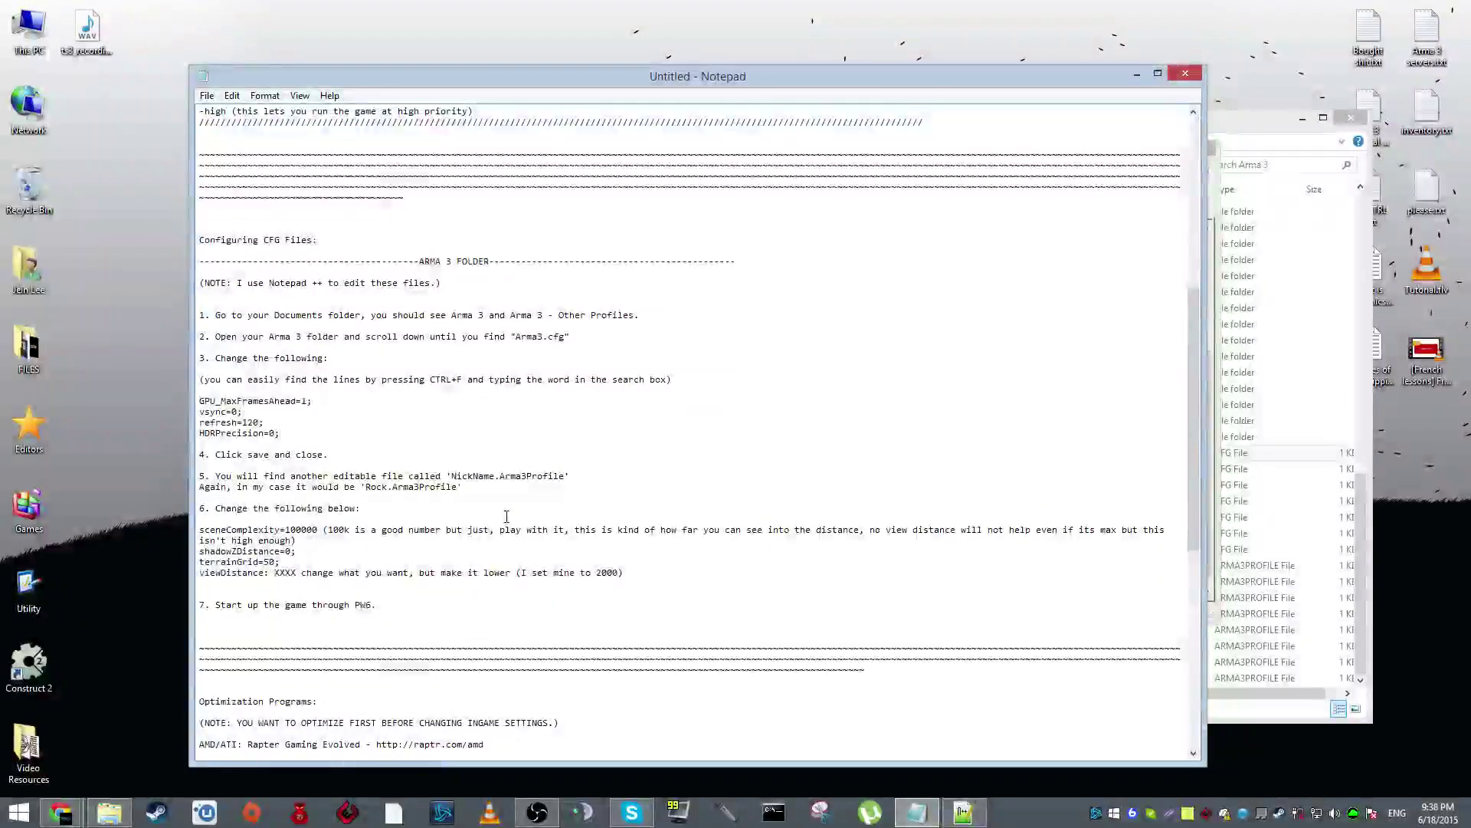
Switch to File Explorer and open the Rock folder inside Documents > Arma 3 - Other Profiles
{"action": "key", "text": "alt+Tab"}
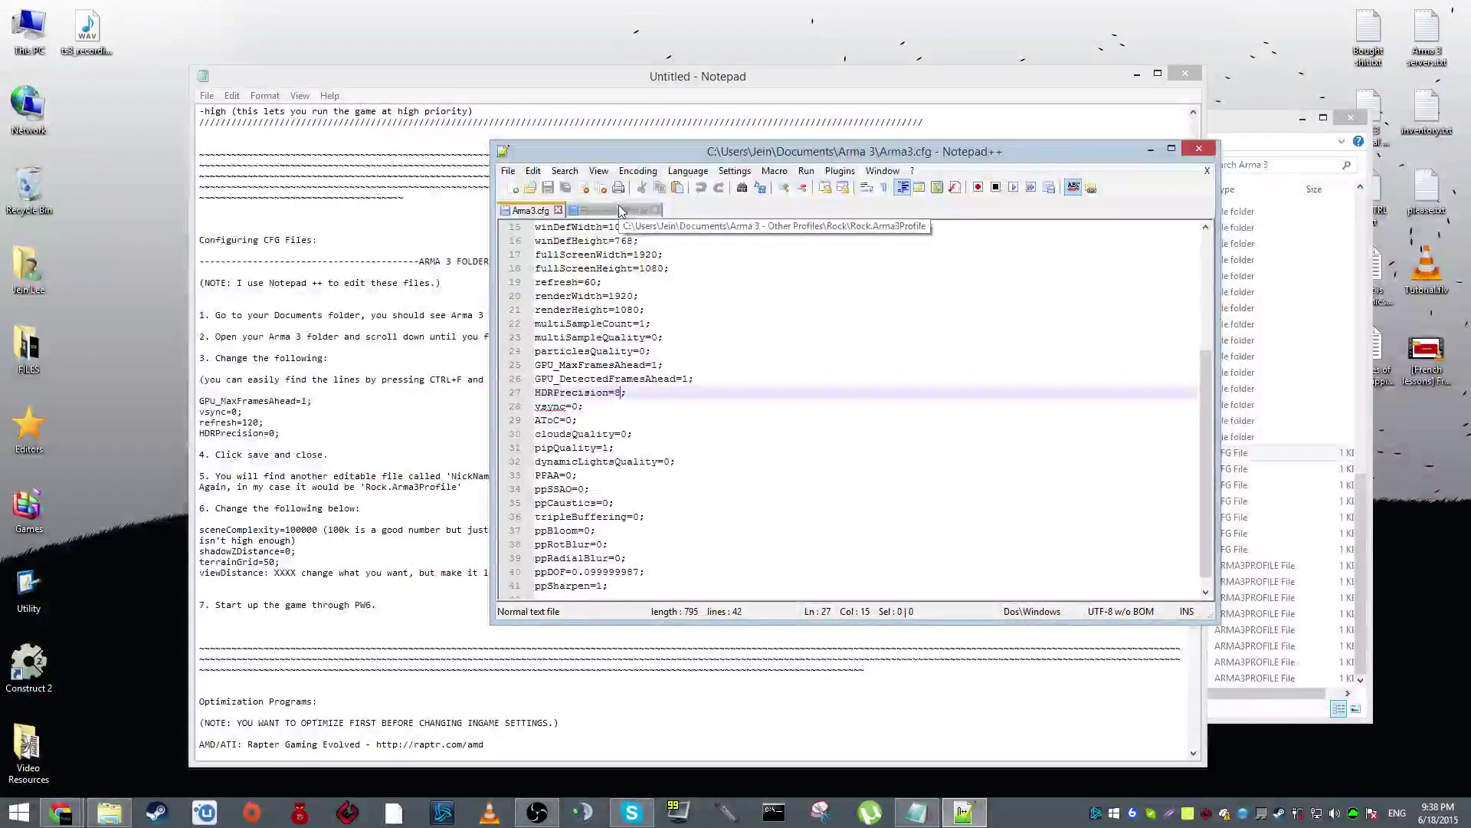
{"action": "mouse_move", "coordinate": [124, 819]}
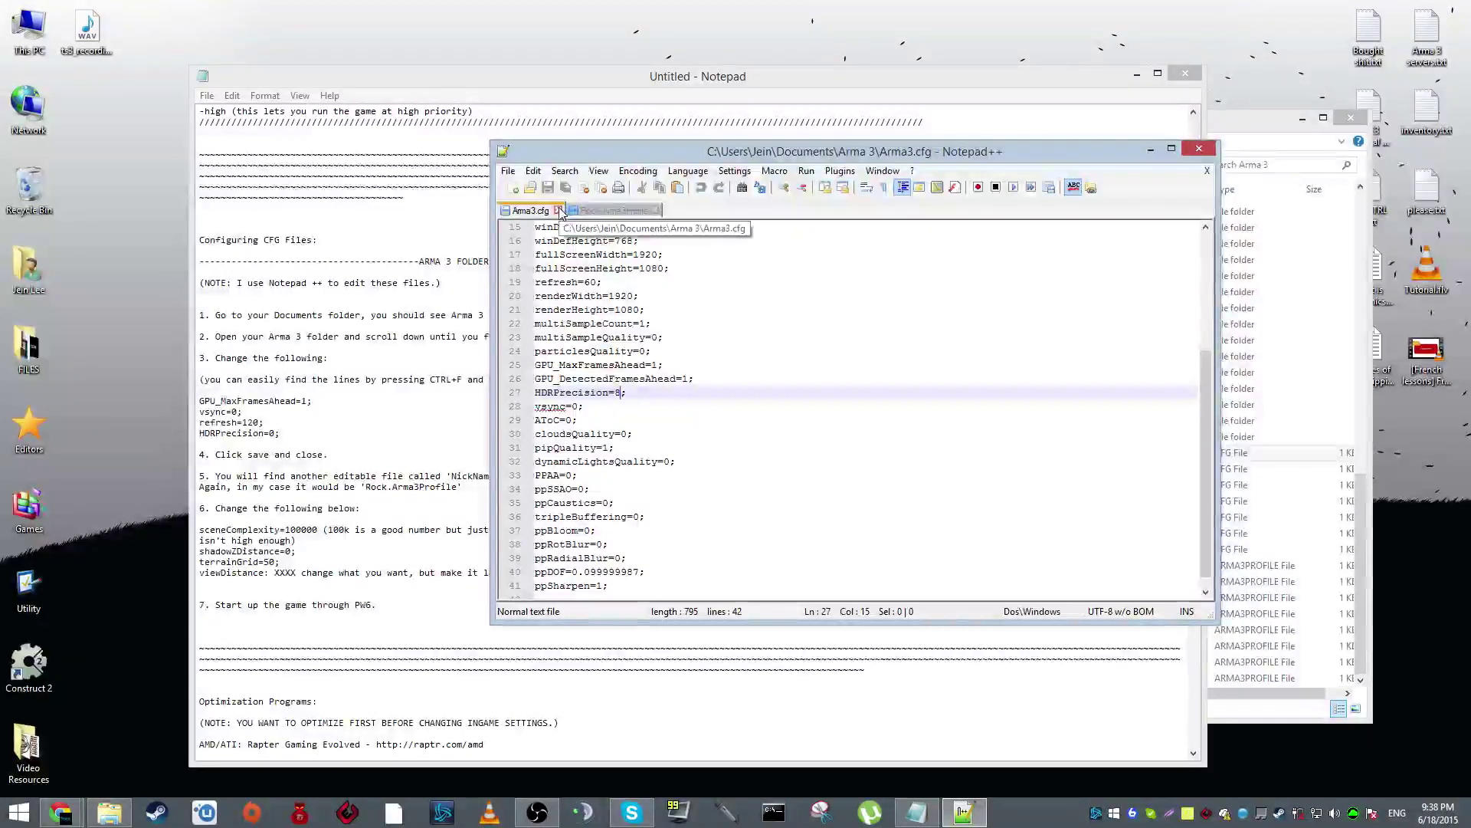
{"action": "left_click", "coordinate": [107, 807]}
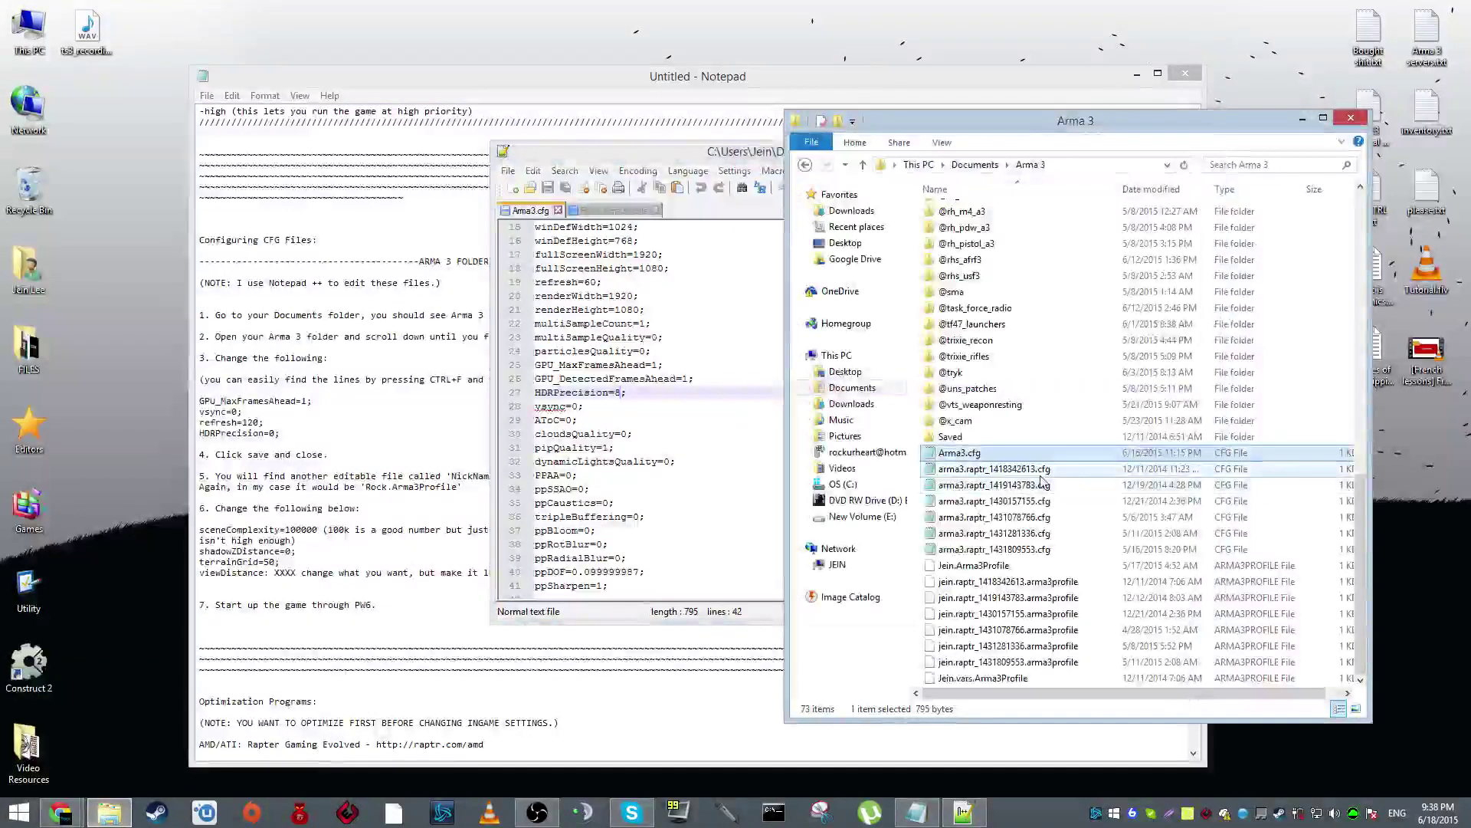
{"action": "left_click", "coordinate": [975, 164]}
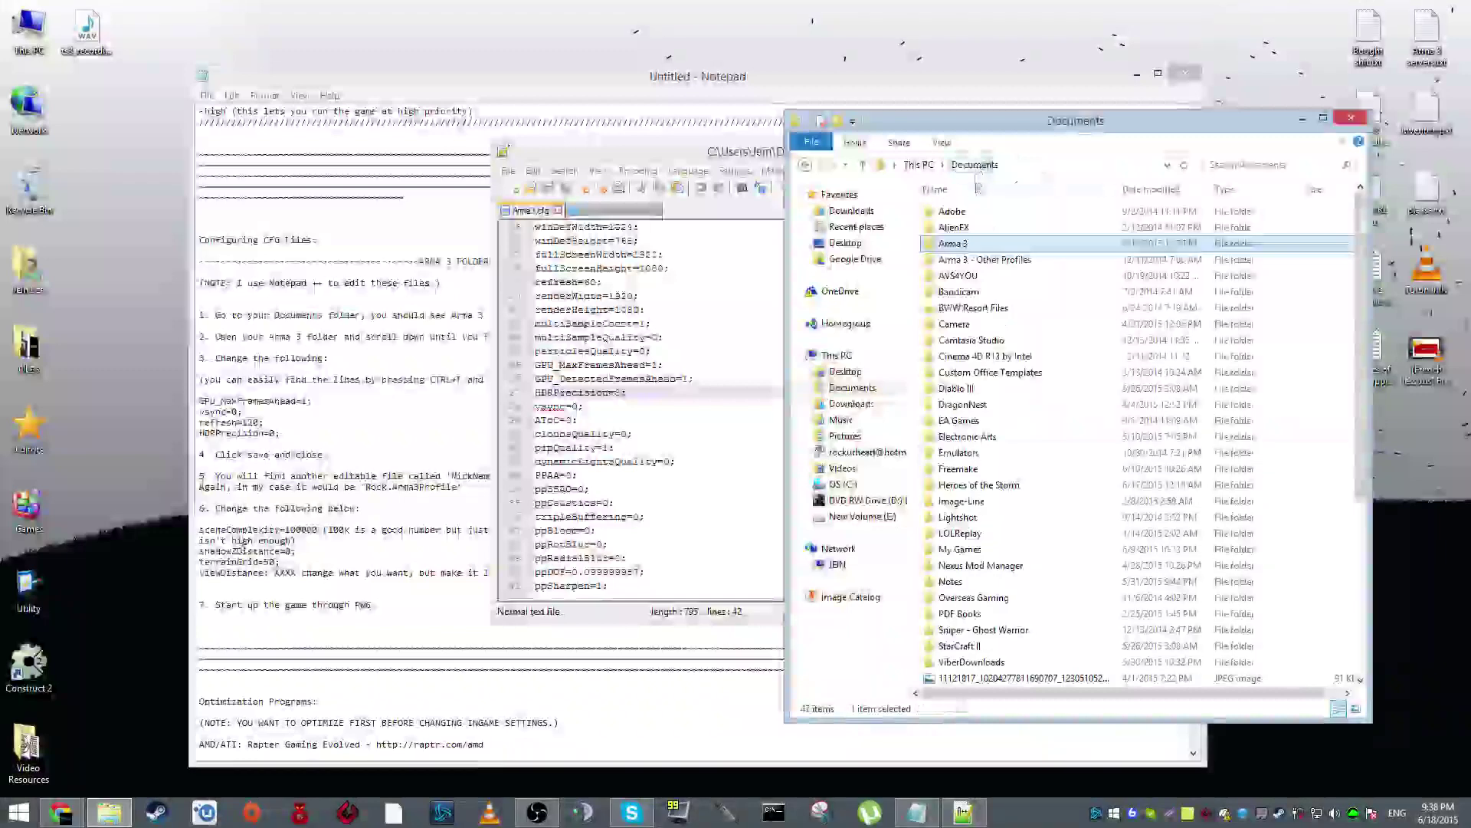
{"action": "double_click", "coordinate": [984, 261]}
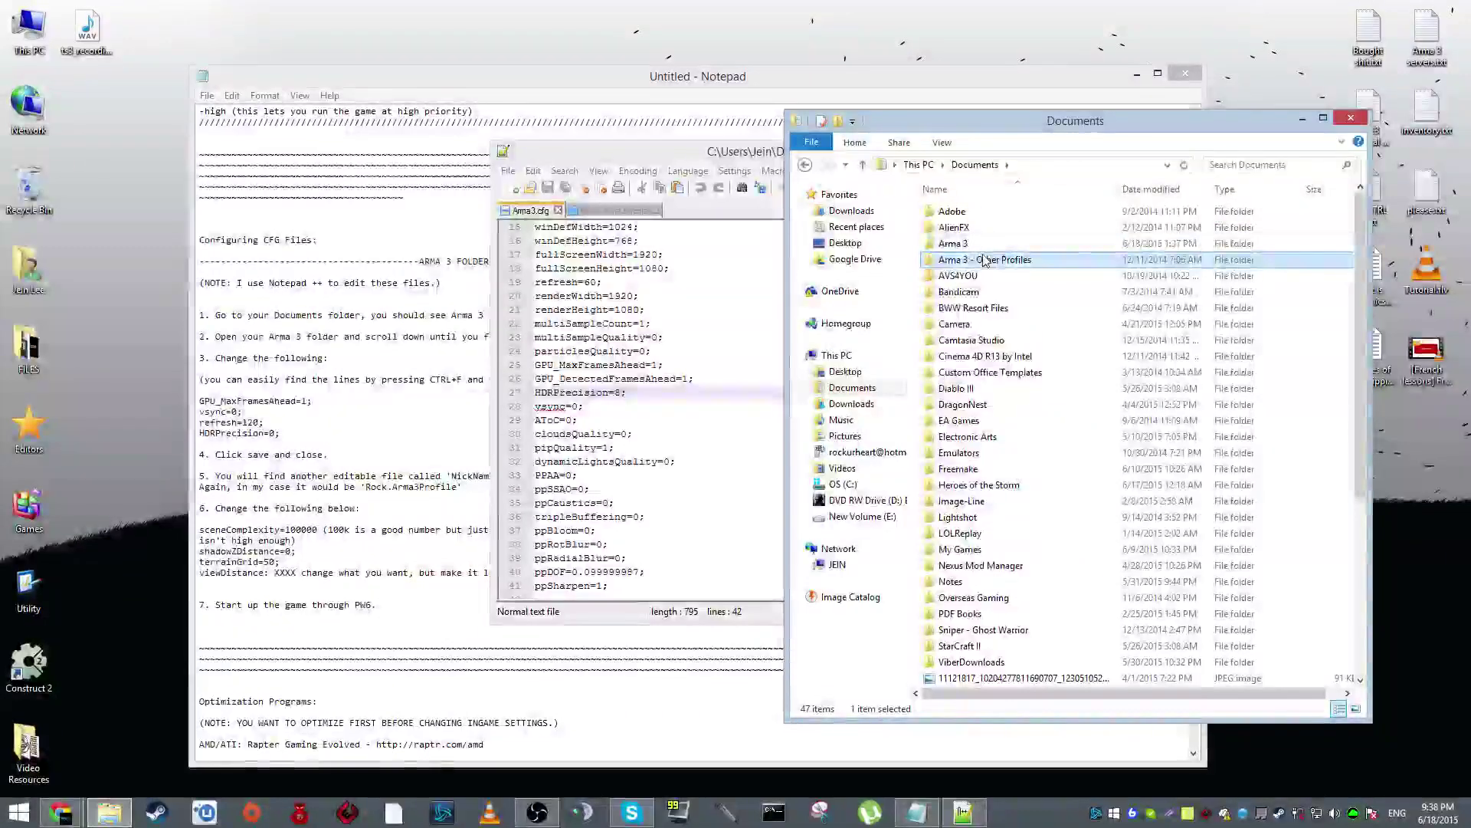
{"action": "double_click", "coordinate": [973, 211]}
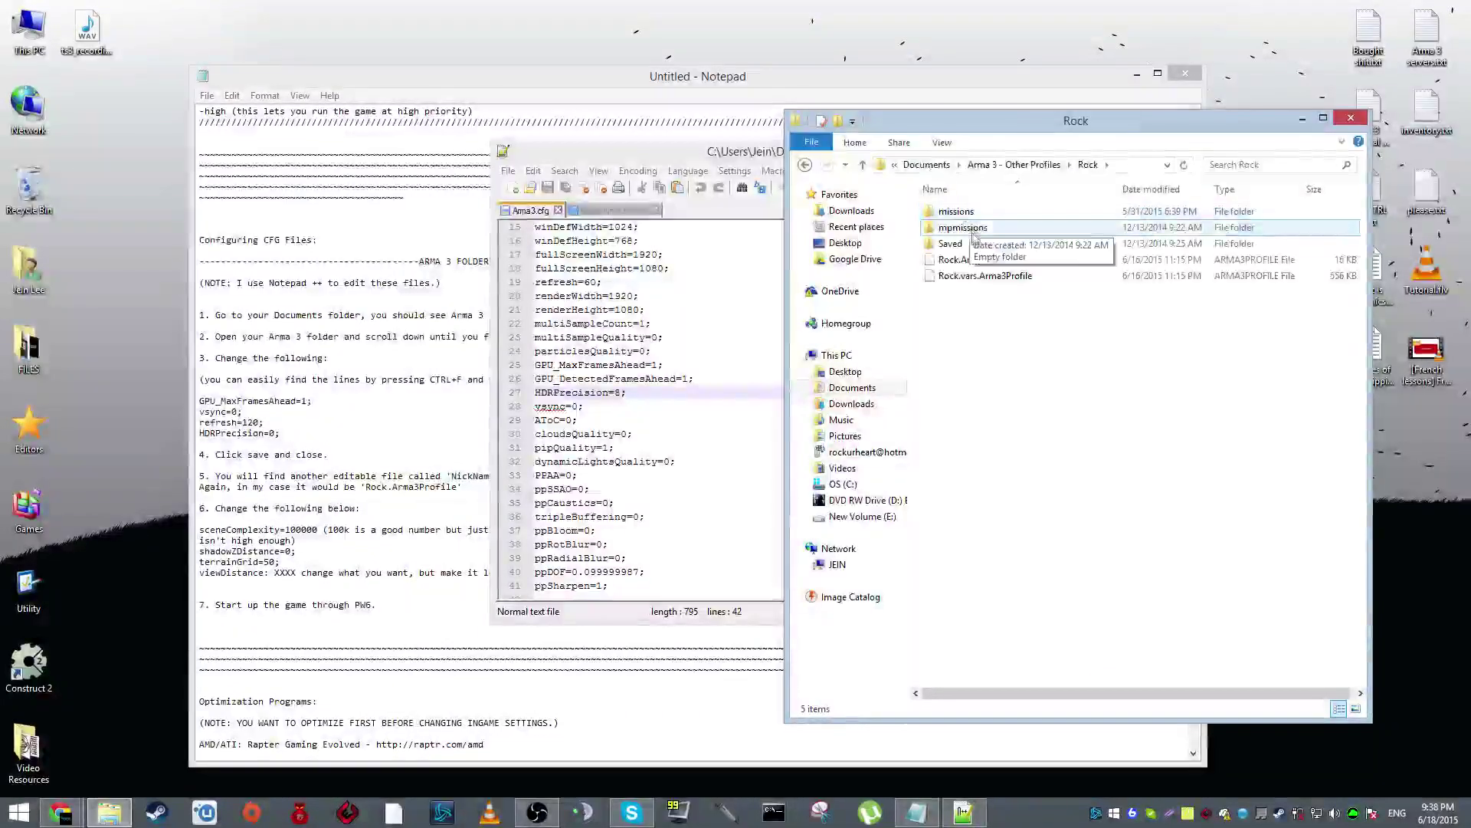
Open the Rock.Arma3Profile file, not the vars file, for editing in Notepad++
{"action": "left_click", "coordinate": [989, 262]}
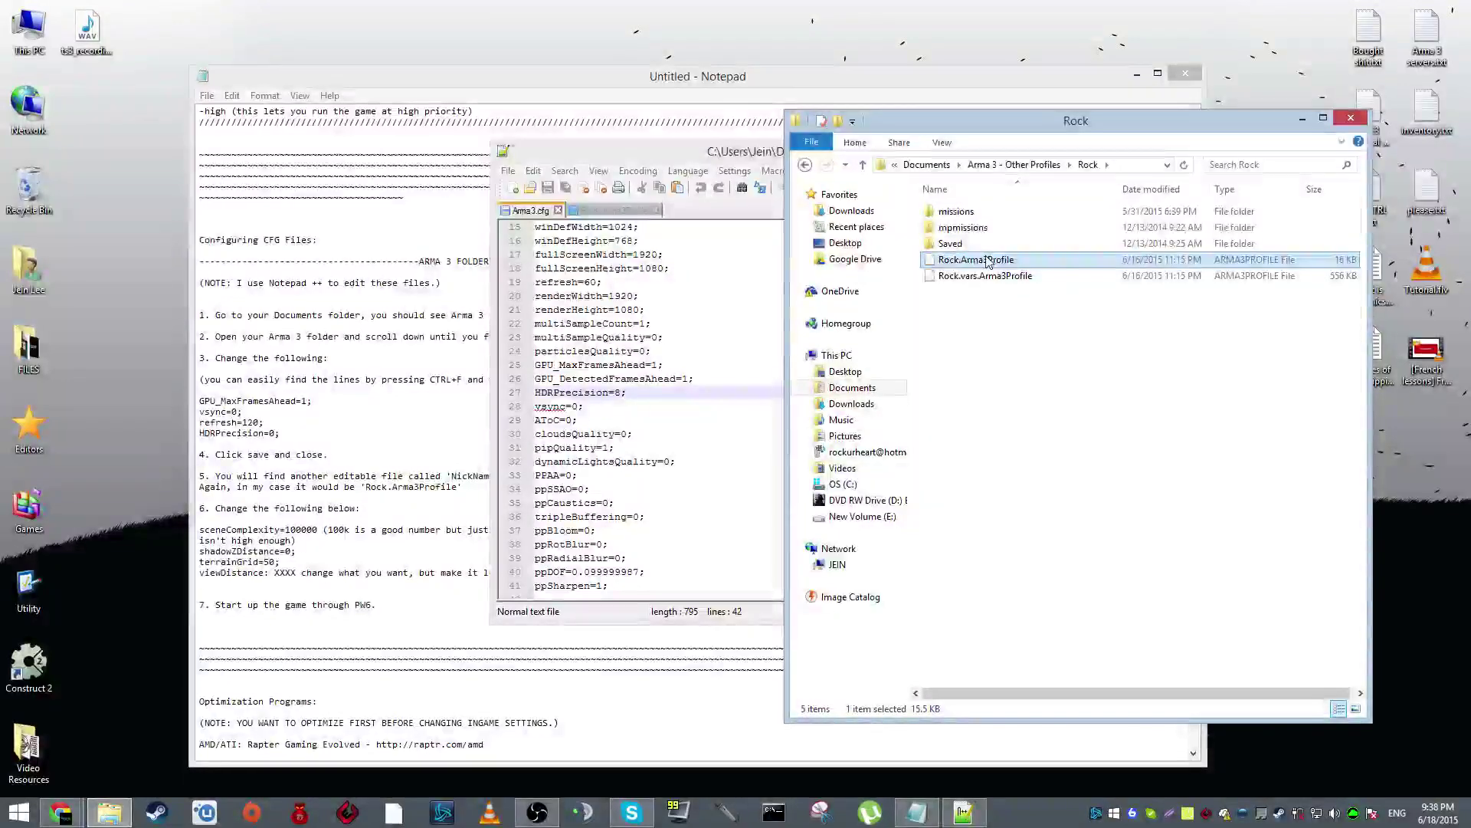
{"action": "right_click", "coordinate": [987, 259]}
{"action": "left_click", "coordinate": [997, 295]}
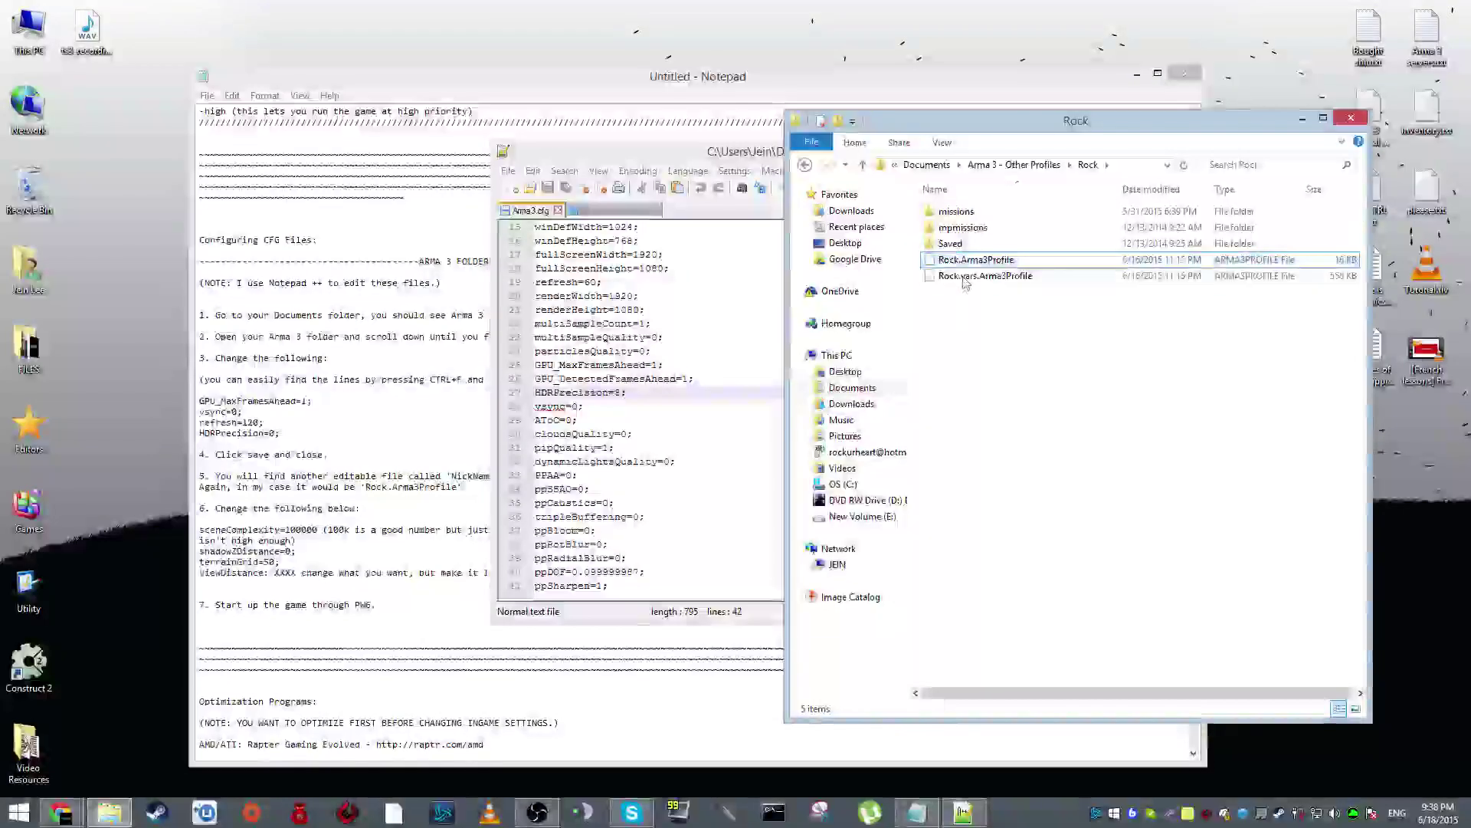
{"action": "left_click", "coordinate": [1006, 279]}
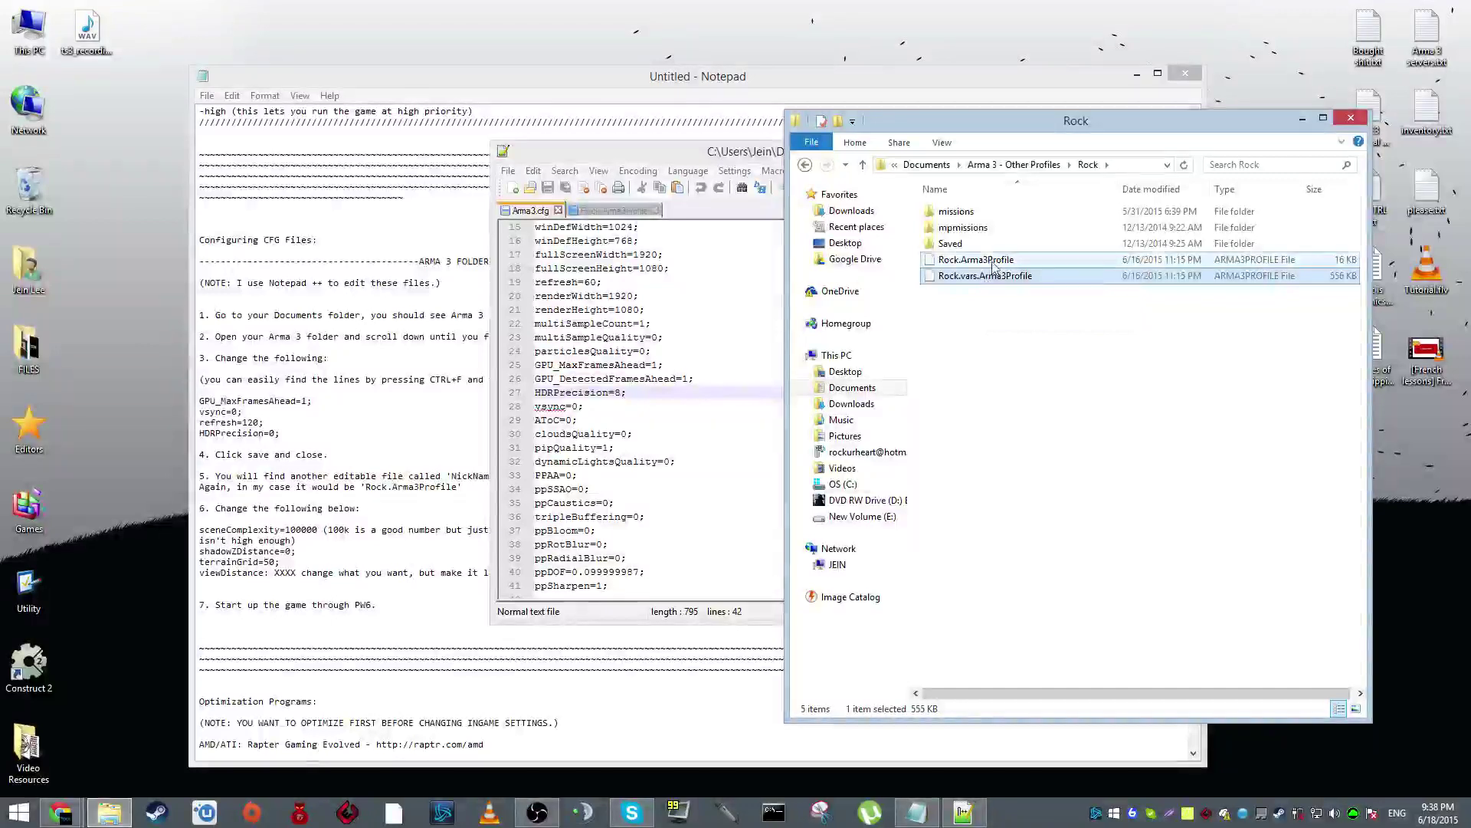
{"action": "left_click", "coordinate": [993, 262]}
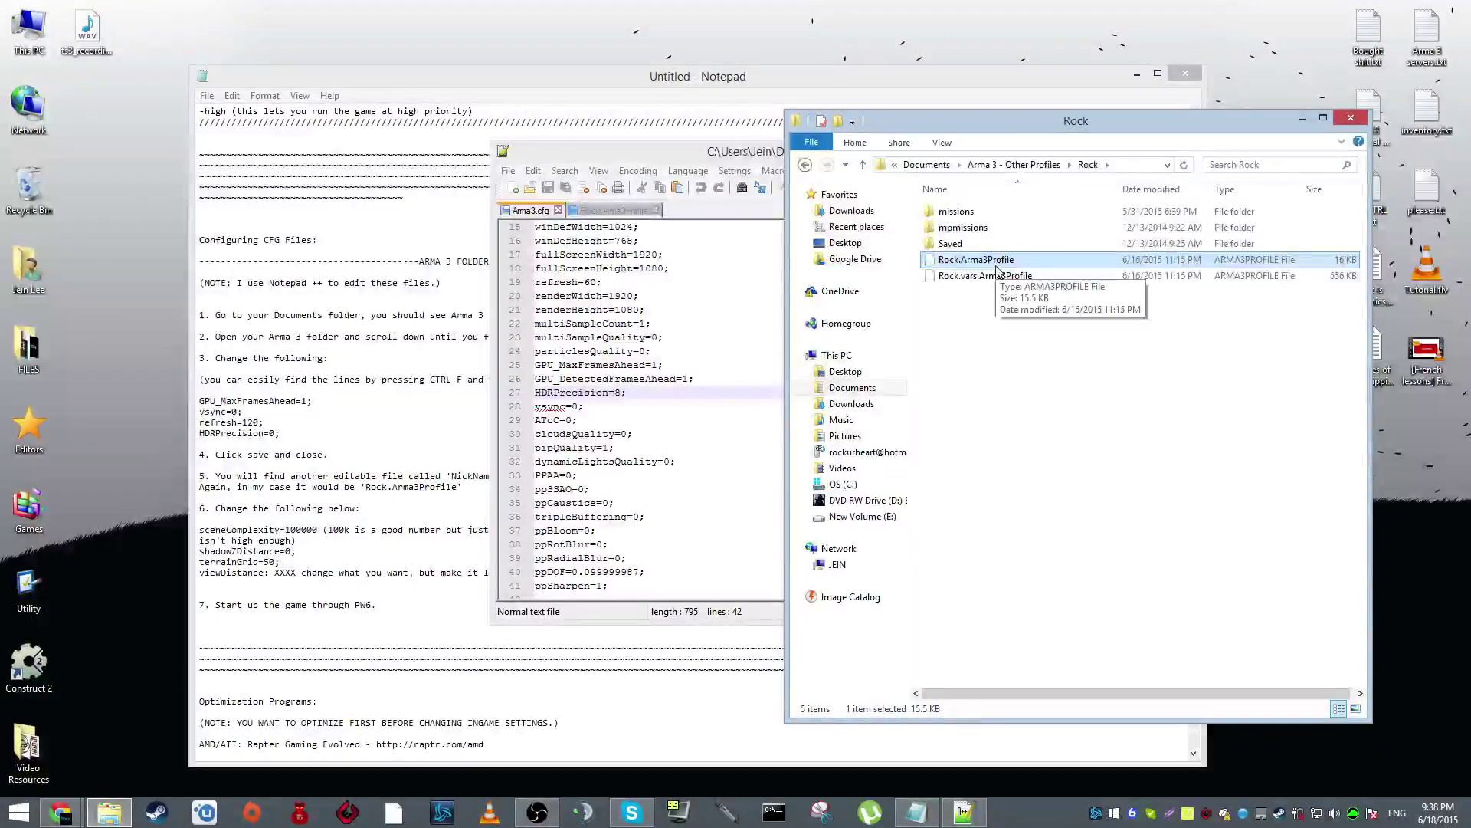
{"action": "key", "text": "Return"}
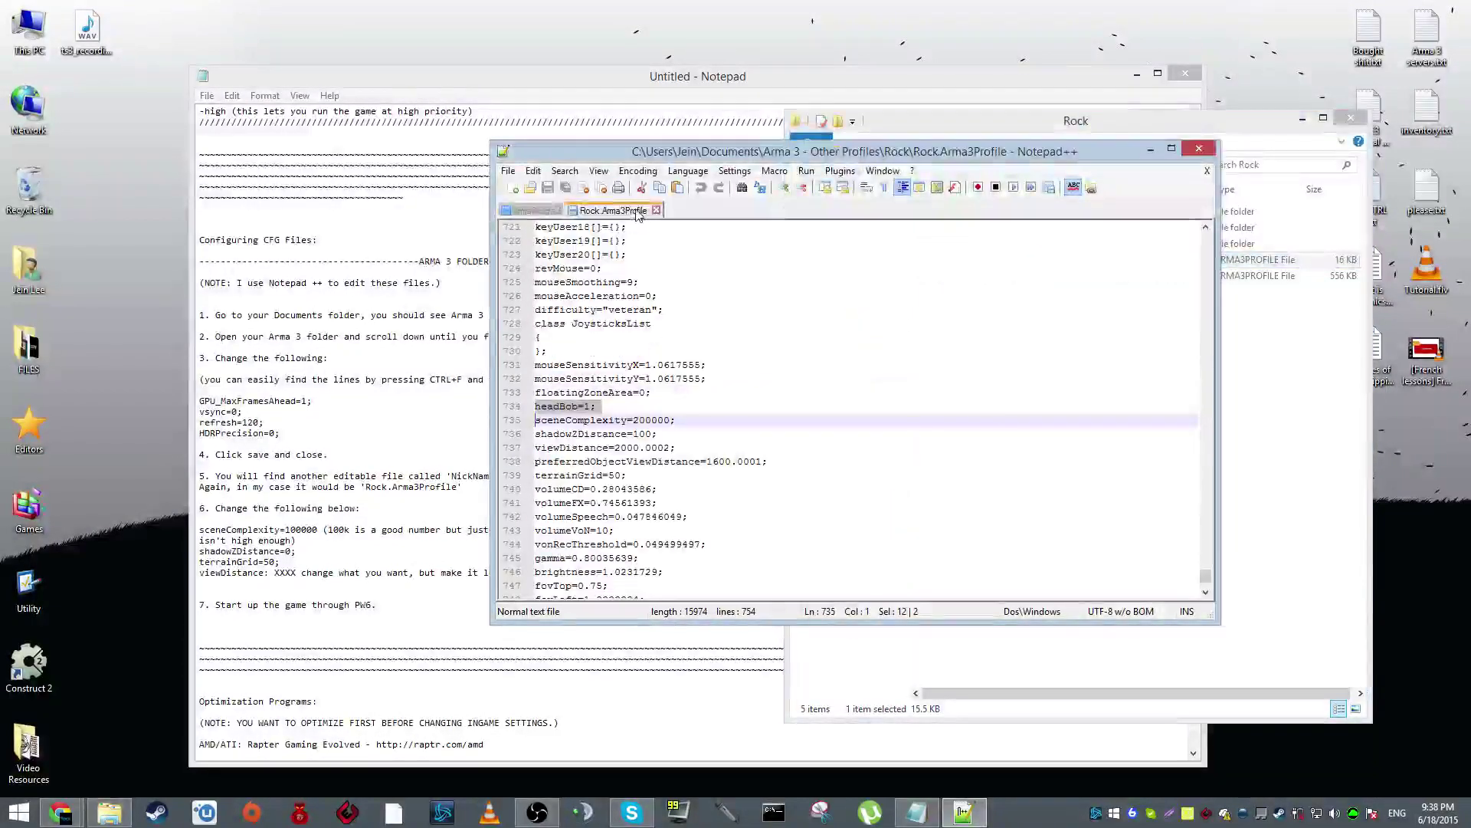
Move the Notepad++ window aside so that the instructions in Notepad stay readable, and place the cursor in the profile text
{"action": "scroll", "coordinate": [642, 378], "scroll_direction": "up", "scroll_amount": 1}
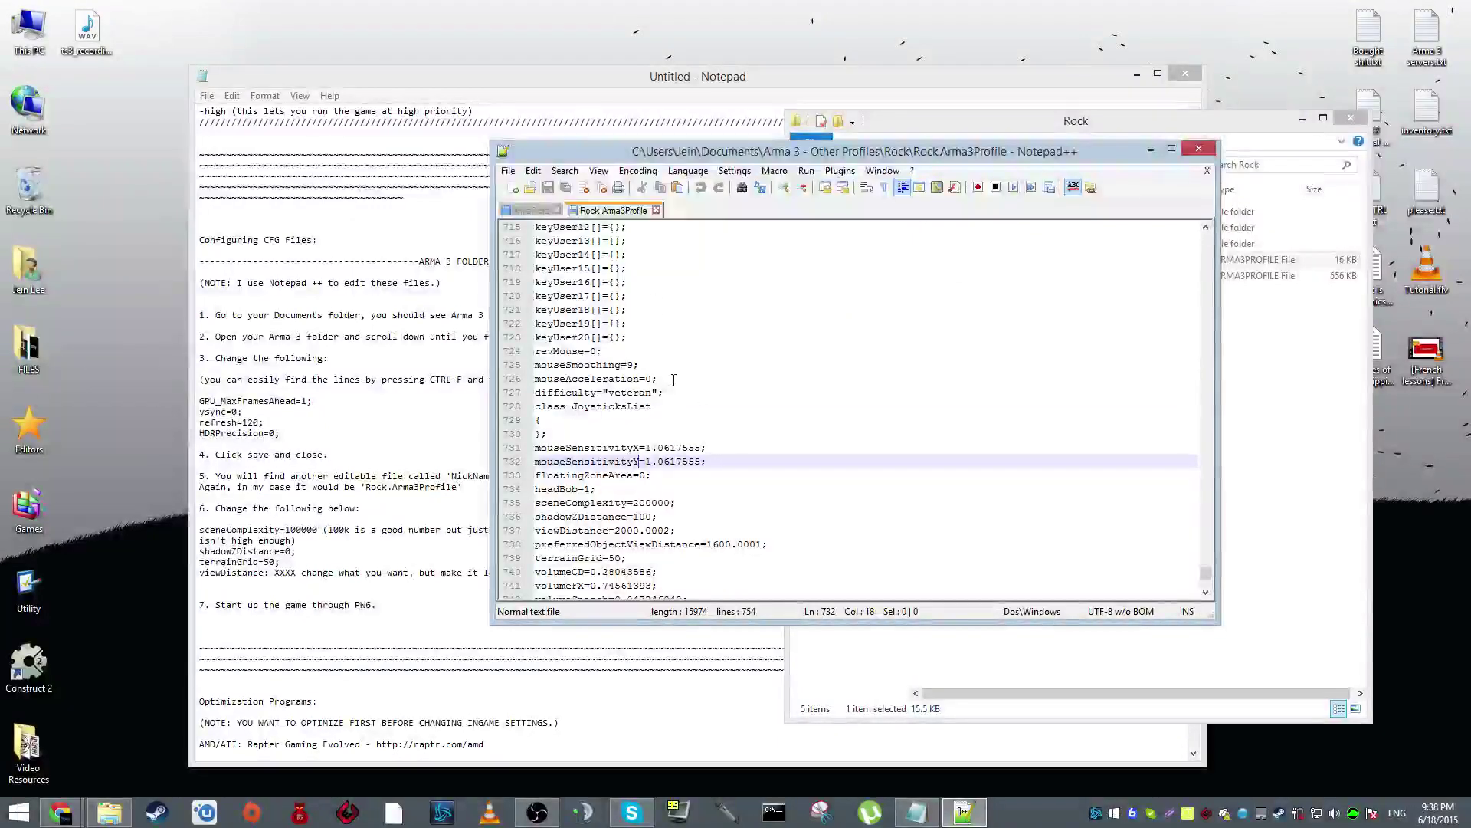
{"action": "left_click_drag", "start_coordinate": [690, 151], "coordinate": [821, 137]}
{"action": "left_click", "coordinate": [761, 310]}
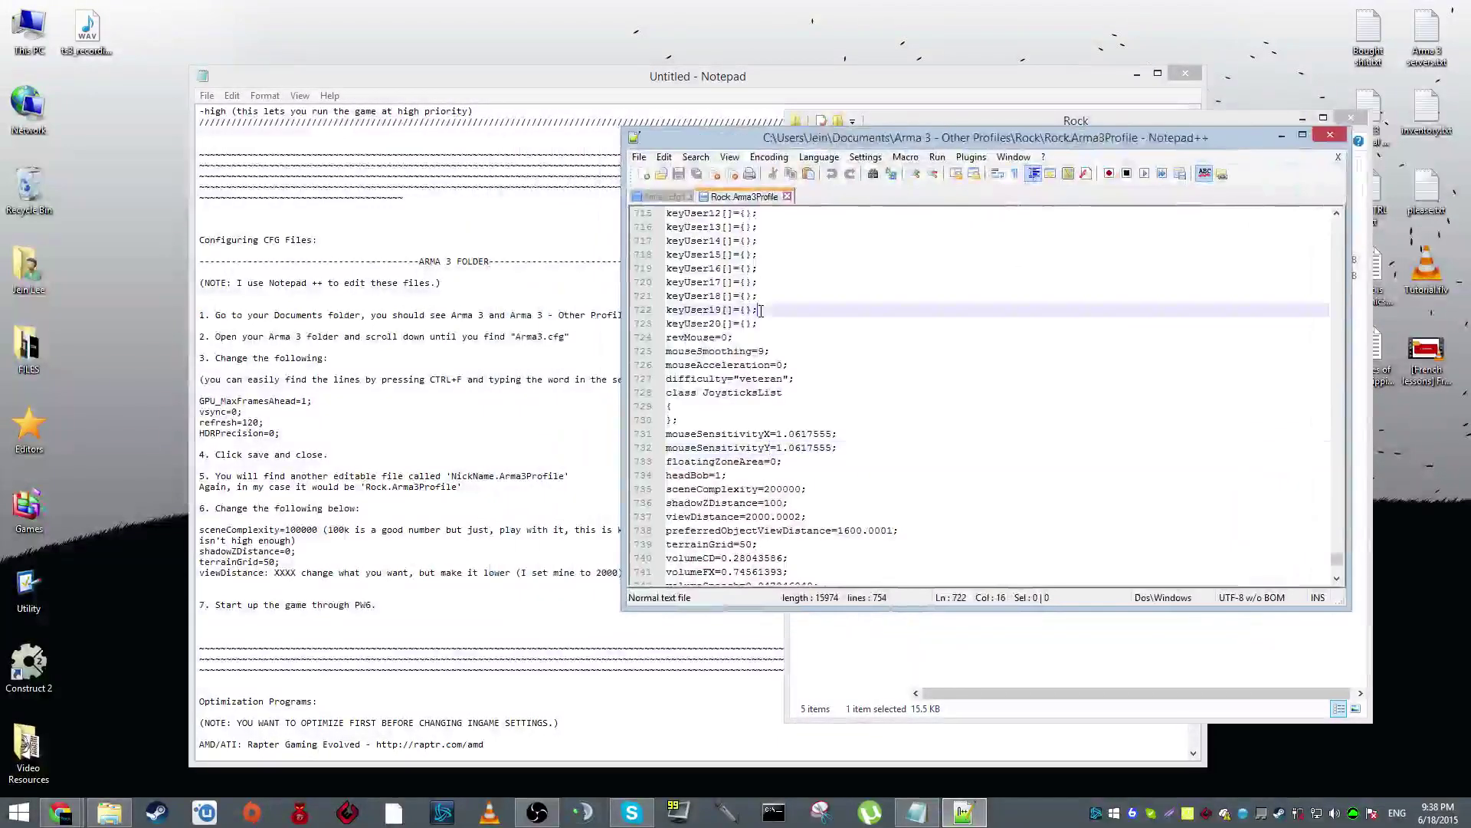
Search Rock.Arma3Profile for the scenecomplexity setting
{"action": "key", "text": "ctrl+f"}
{"action": "type", "text": "HDRprecision"}
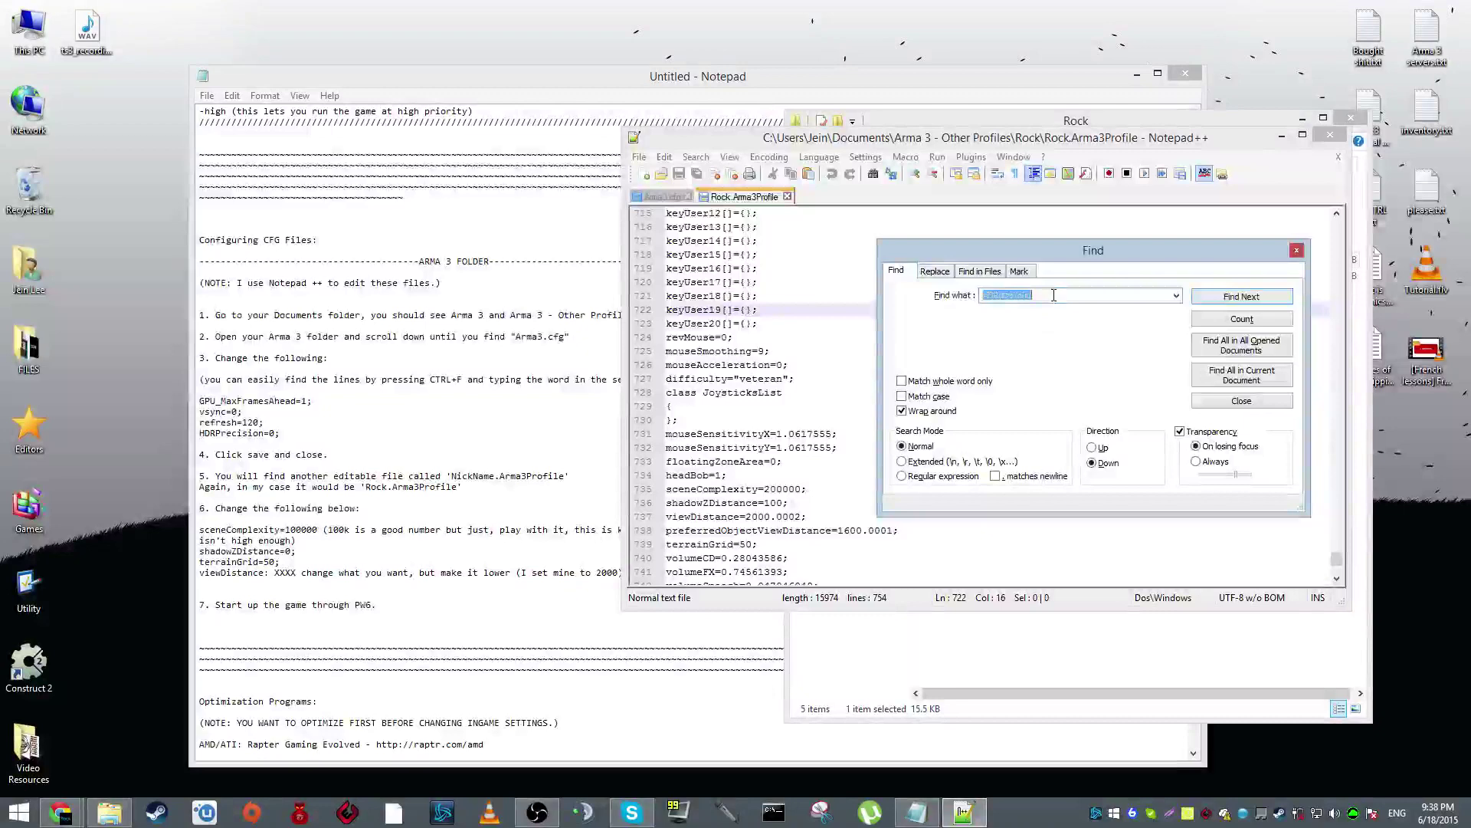
{"action": "double_click", "coordinate": [1063, 296]}
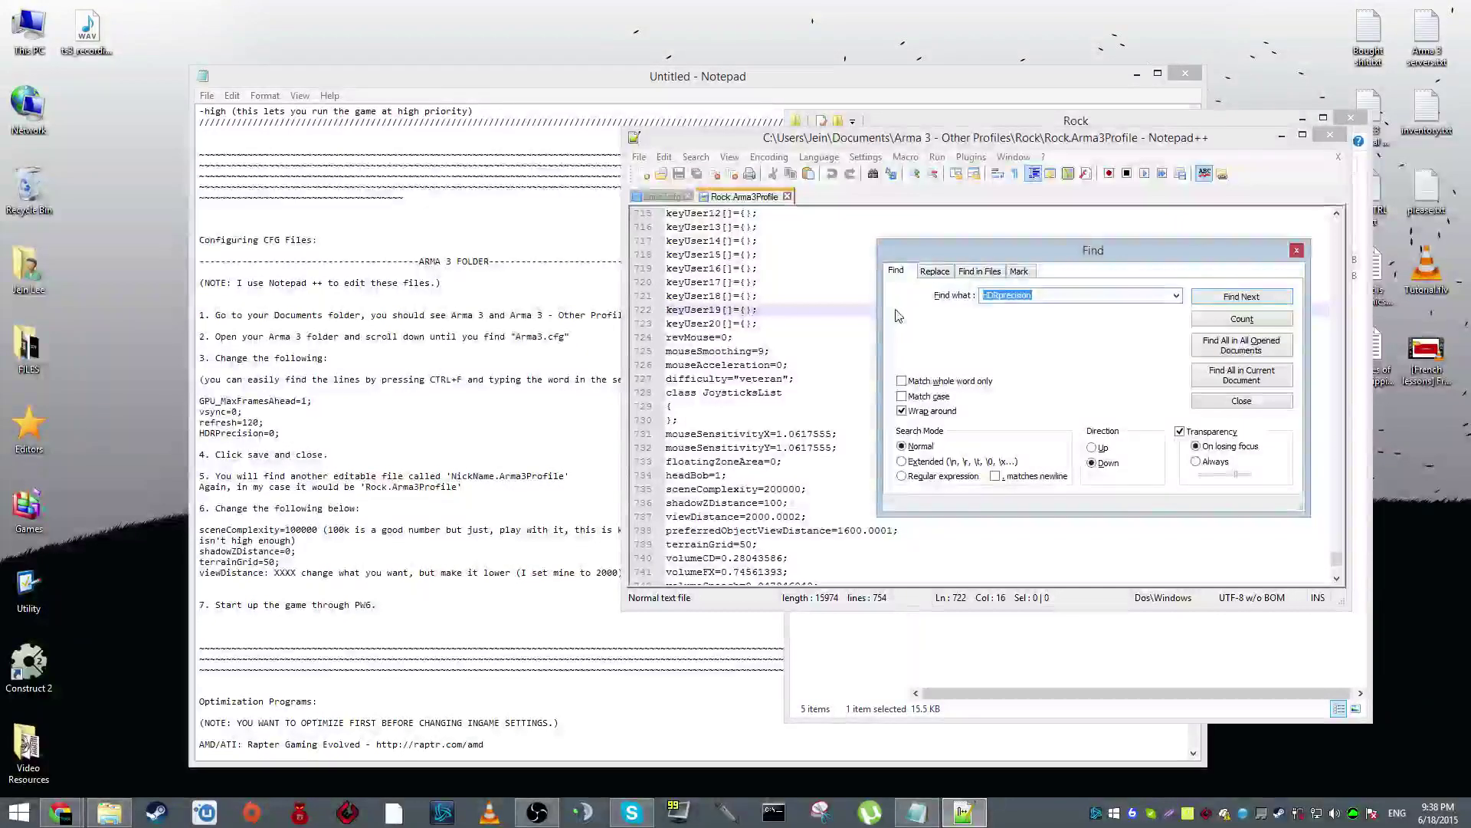
{"action": "type", "text": "sc"}
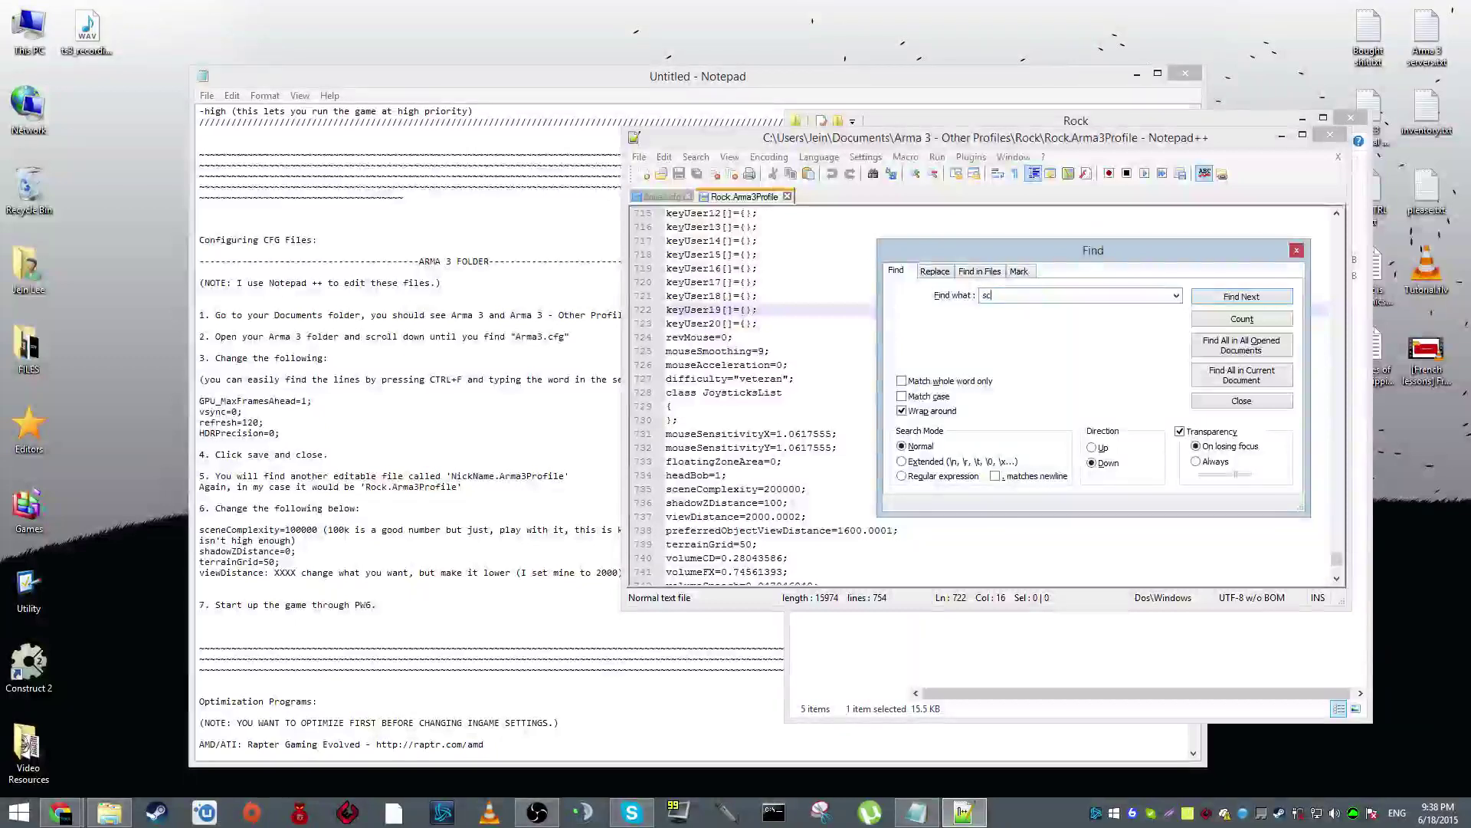
{"action": "type", "text": "enecomp"}
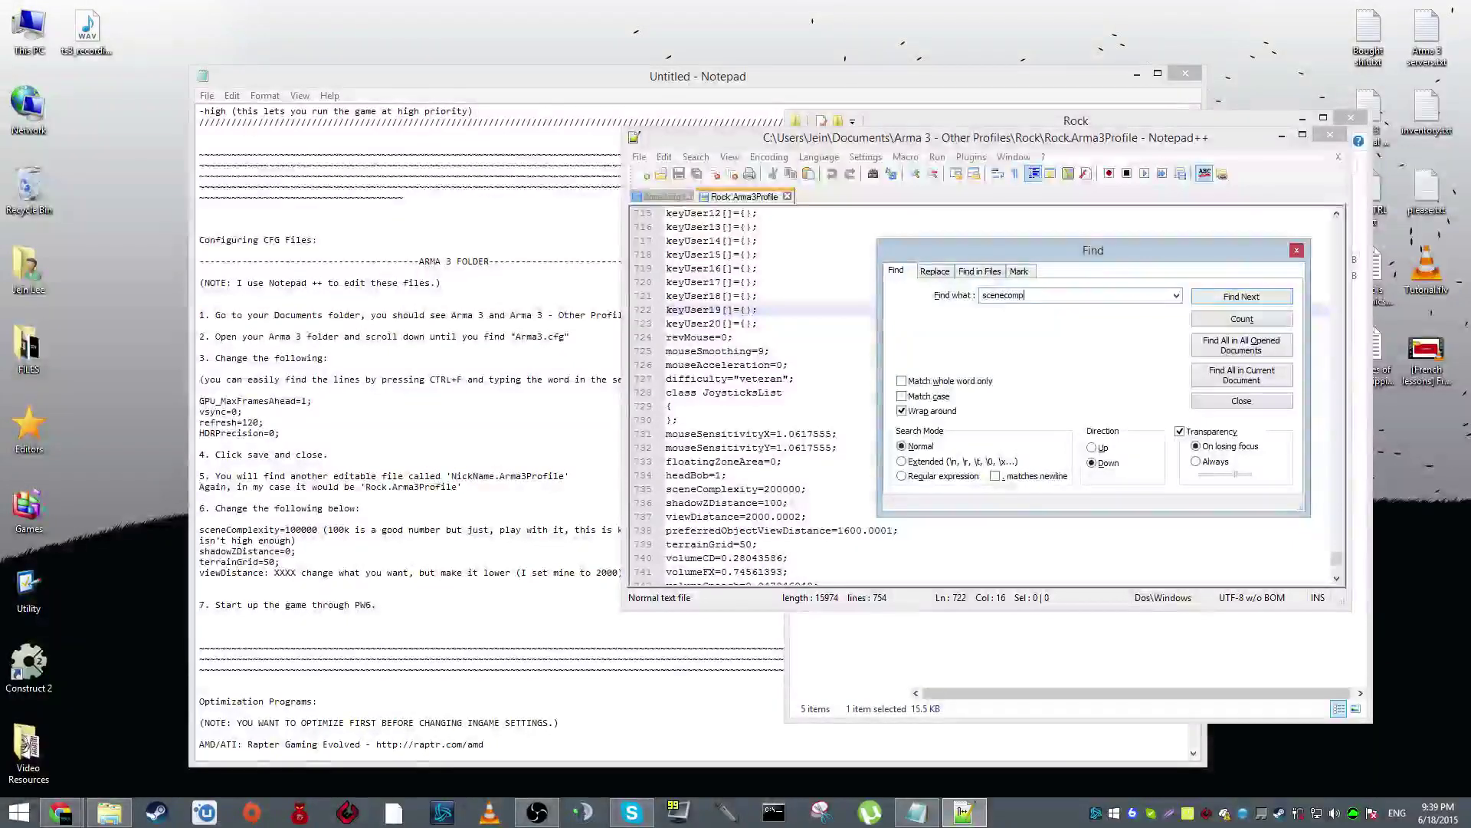
{"action": "type", "text": "lexity"}
{"action": "key", "text": "Return"}
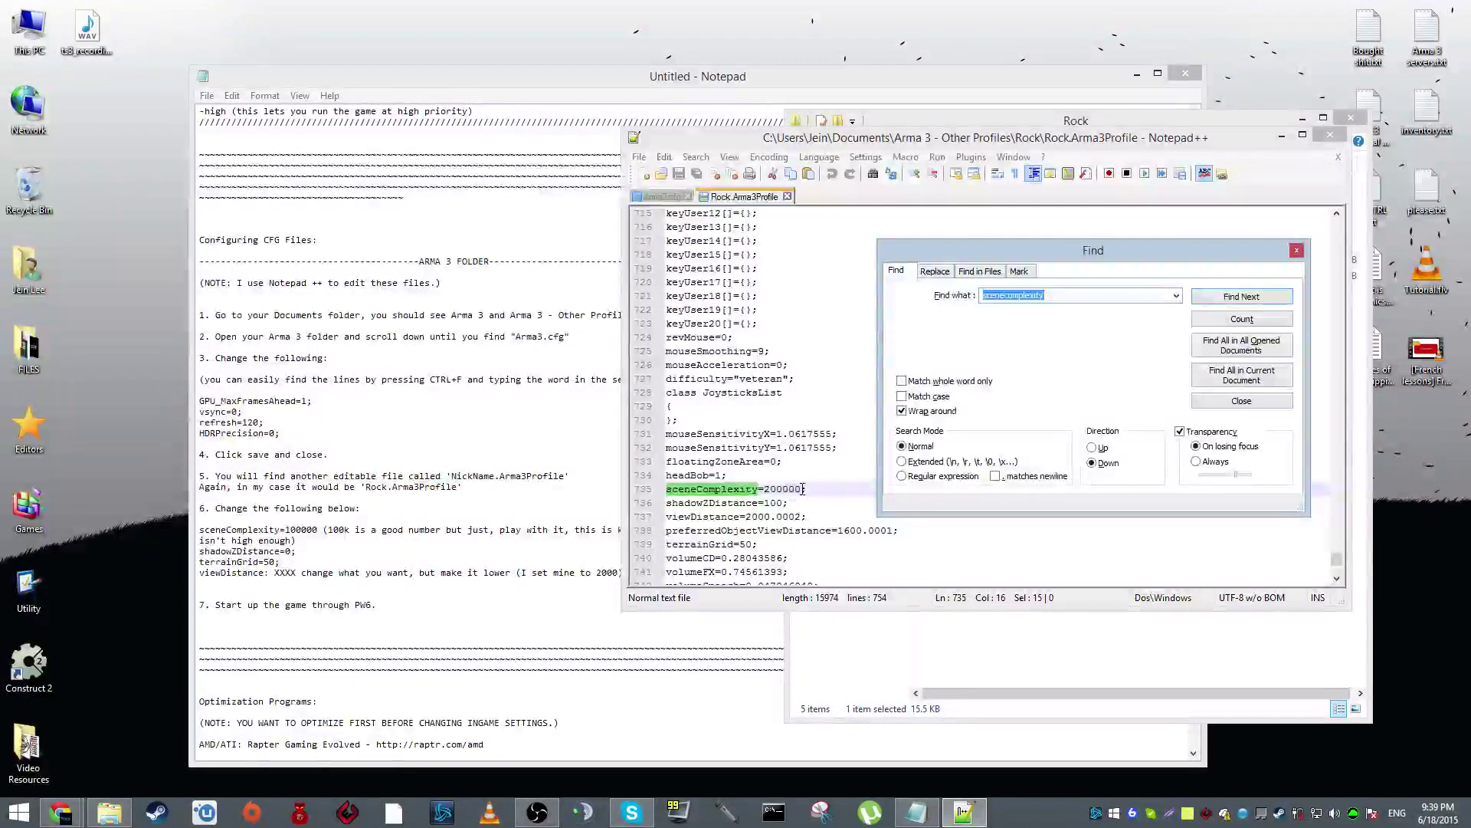
Select the value of the sceneComplexity line in Rock.Arma3Profile
{"action": "left_click", "coordinate": [784, 489]}
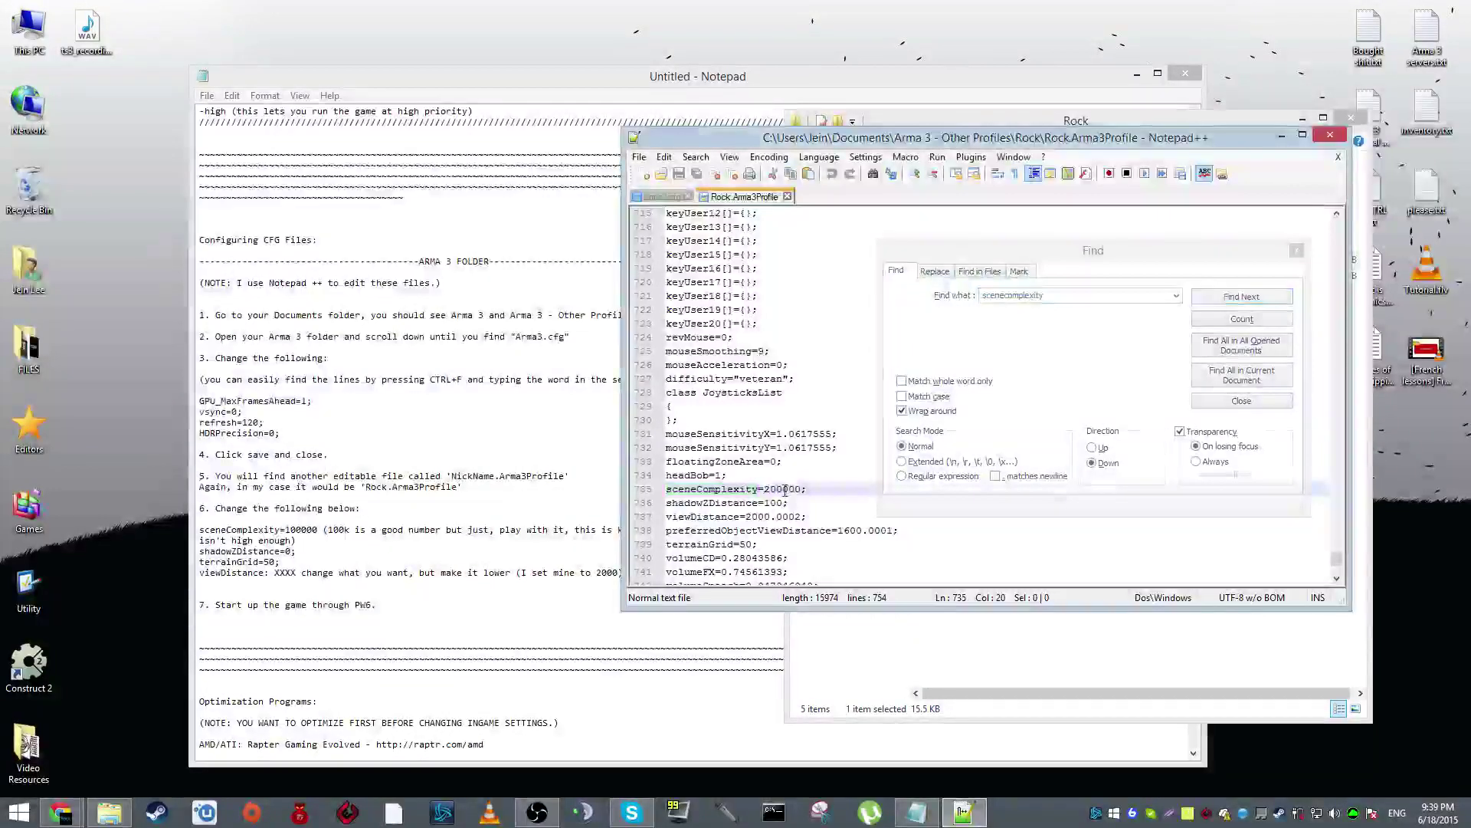
{"action": "left_click", "coordinate": [1052, 259]}
{"action": "left_click", "coordinate": [783, 489]}
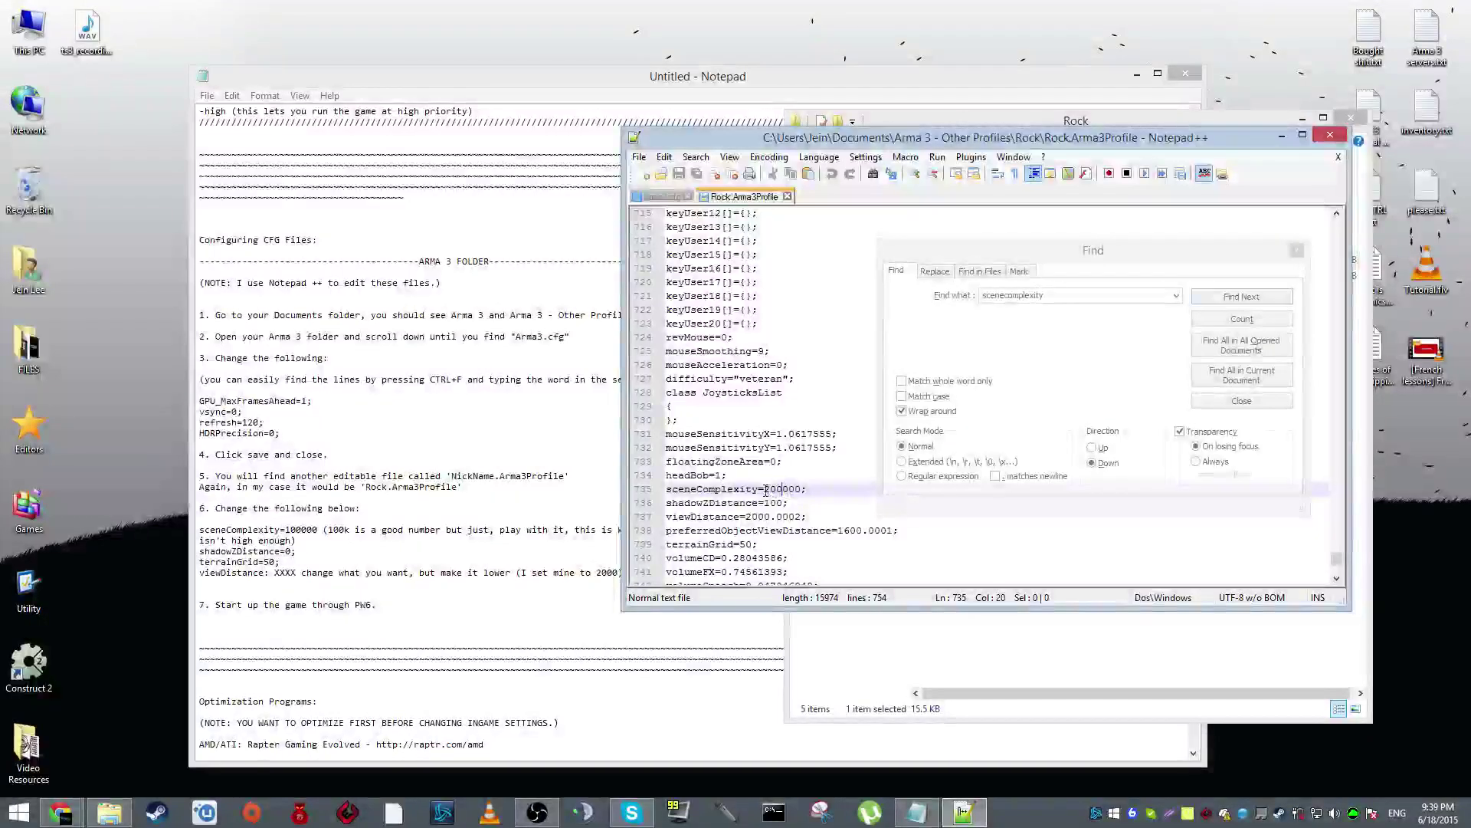
{"action": "left_click", "coordinate": [783, 488]}
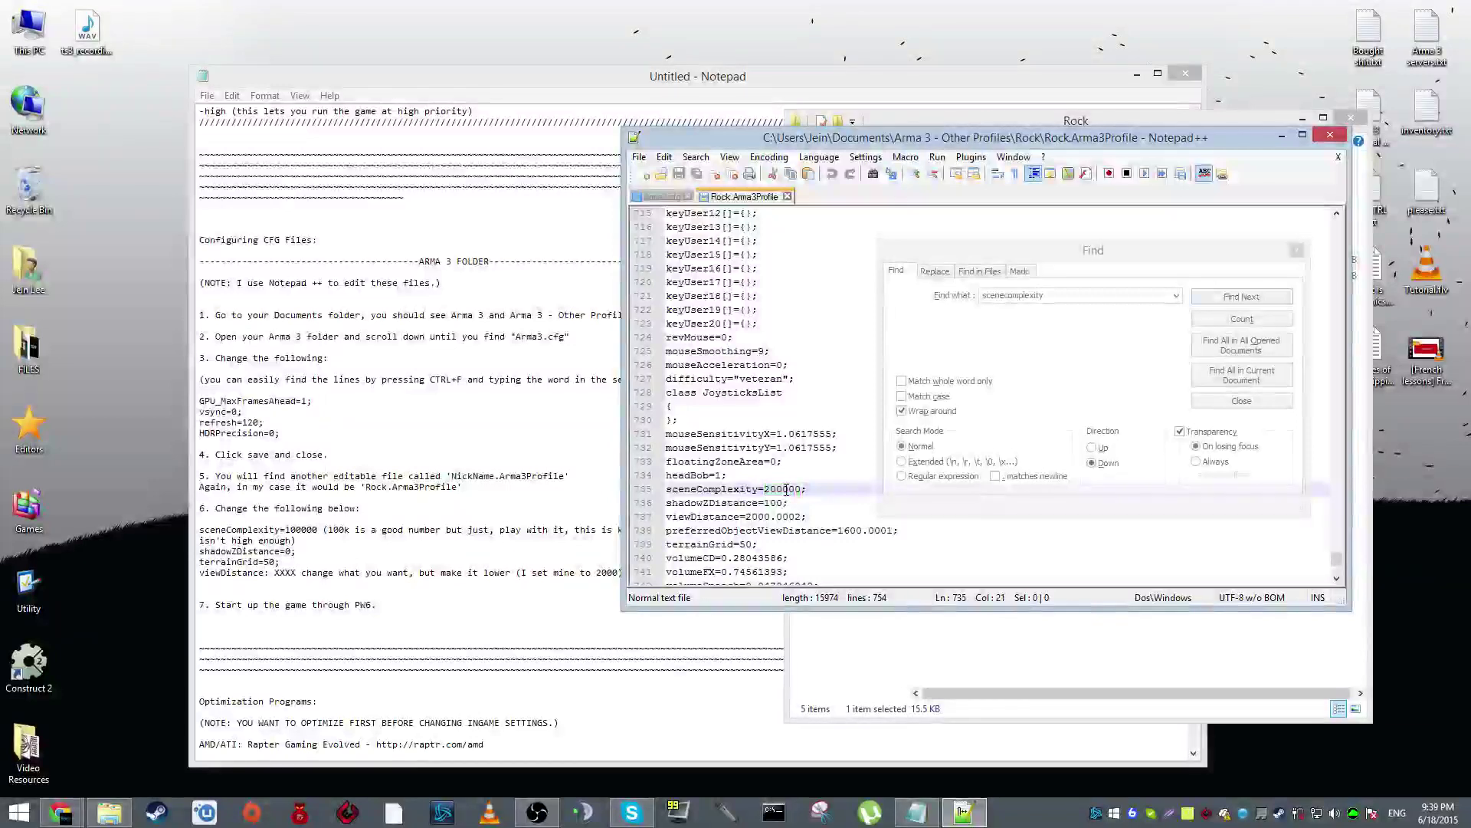
{"action": "left_click", "coordinate": [788, 491]}
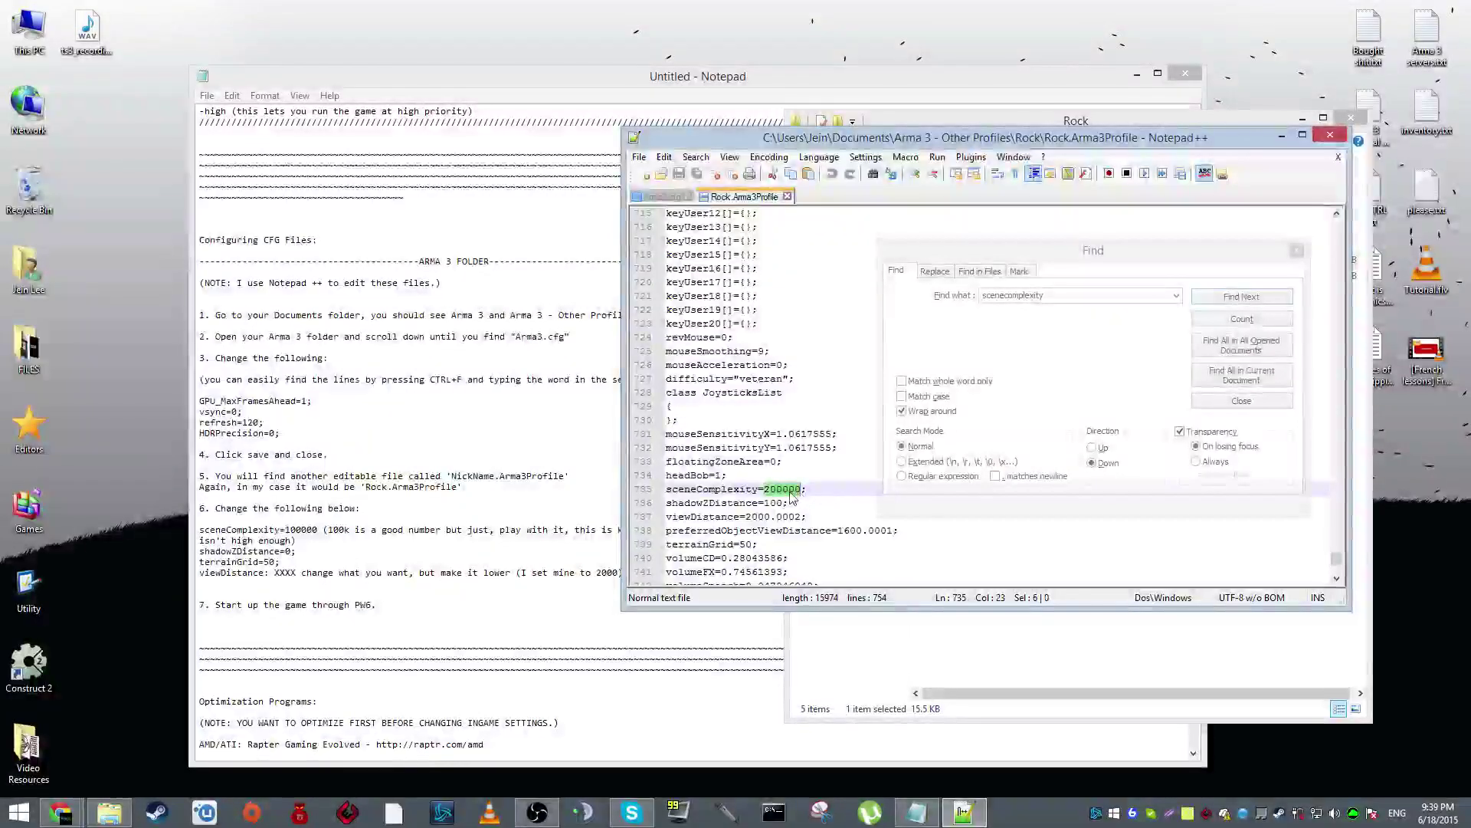
Examine the digits of the sceneComplexity value by highlighting them in Rock.Arma3Profile without changing the line
{"action": "left_click_drag", "start_coordinate": [782, 489], "coordinate": [764, 491]}
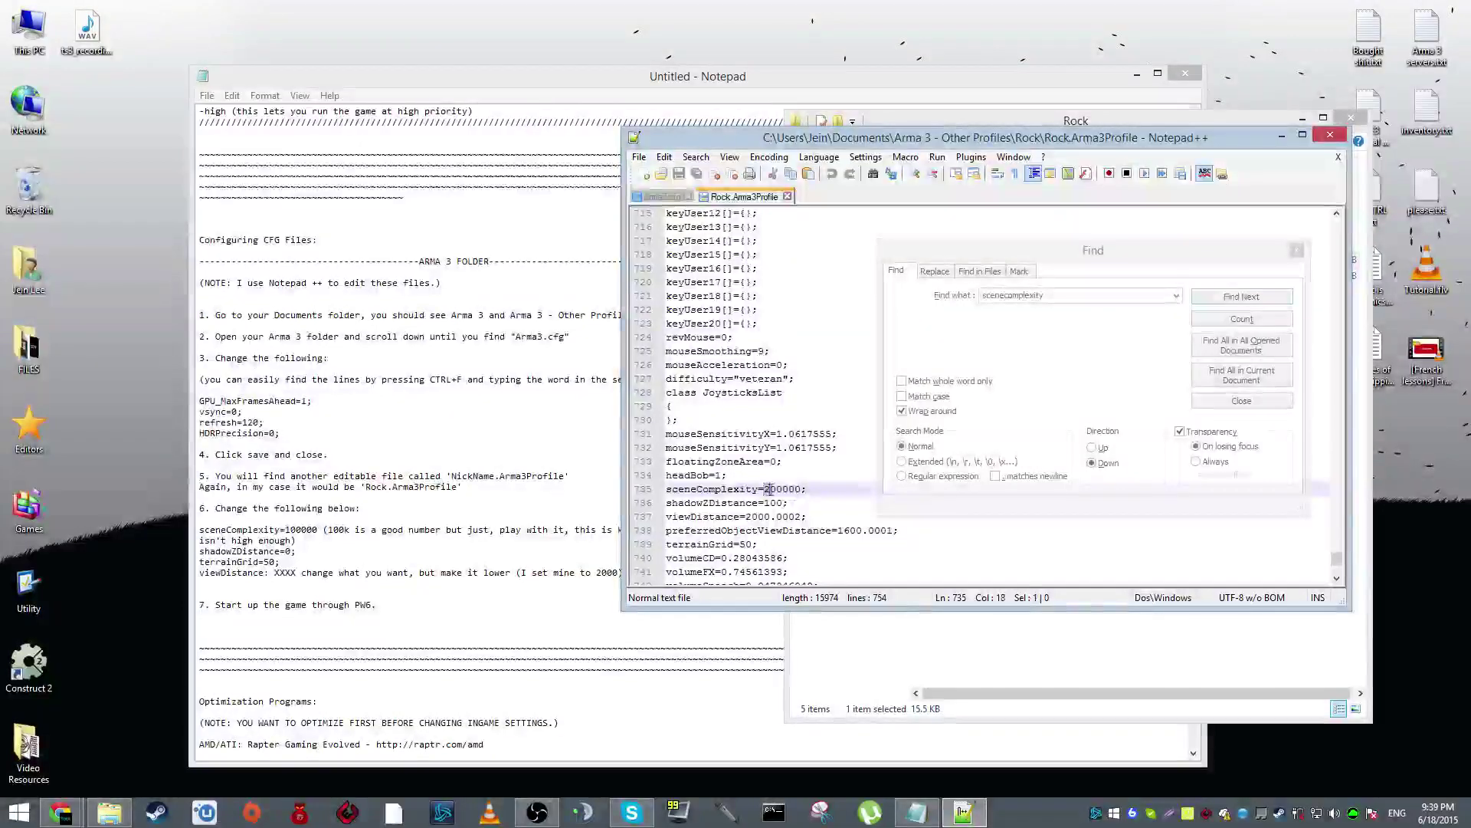
{"action": "left_click_drag", "start_coordinate": [765, 489], "coordinate": [781, 489]}
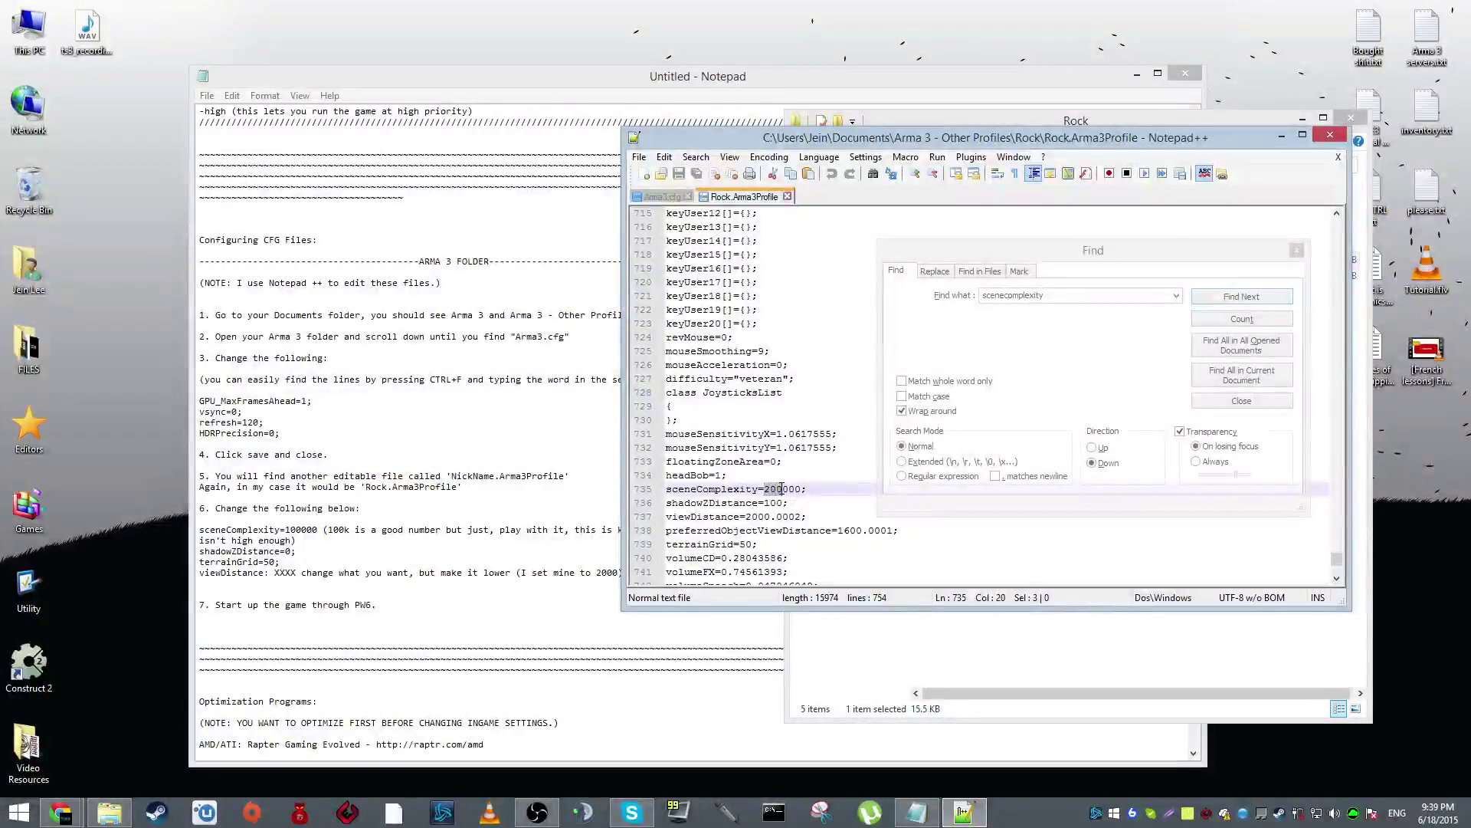
{"action": "left_click", "coordinate": [781, 490]}
{"action": "left_click", "coordinate": [973, 360]}
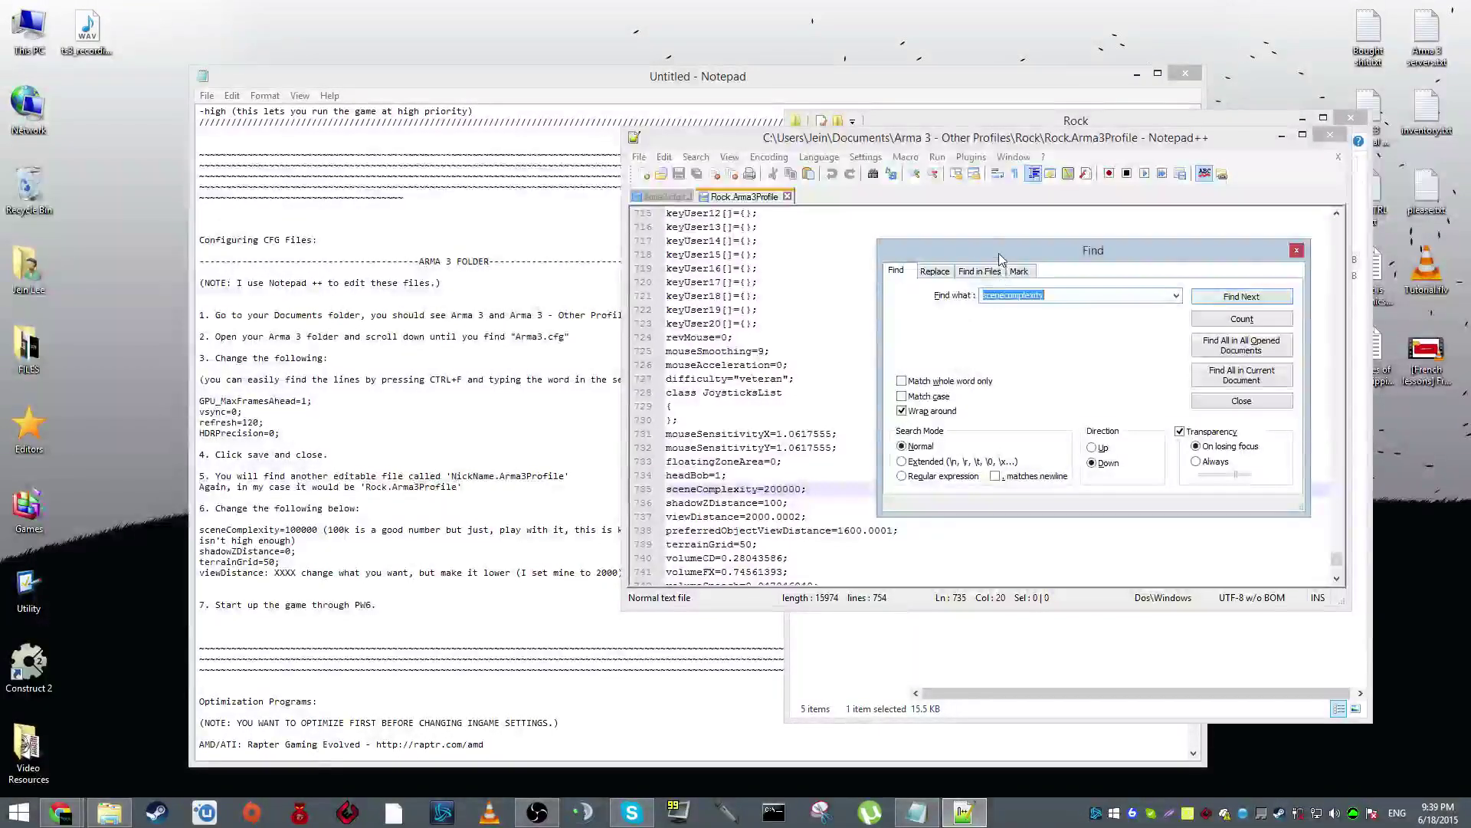
{"action": "left_click_drag", "start_coordinate": [784, 489], "coordinate": [801, 491]}
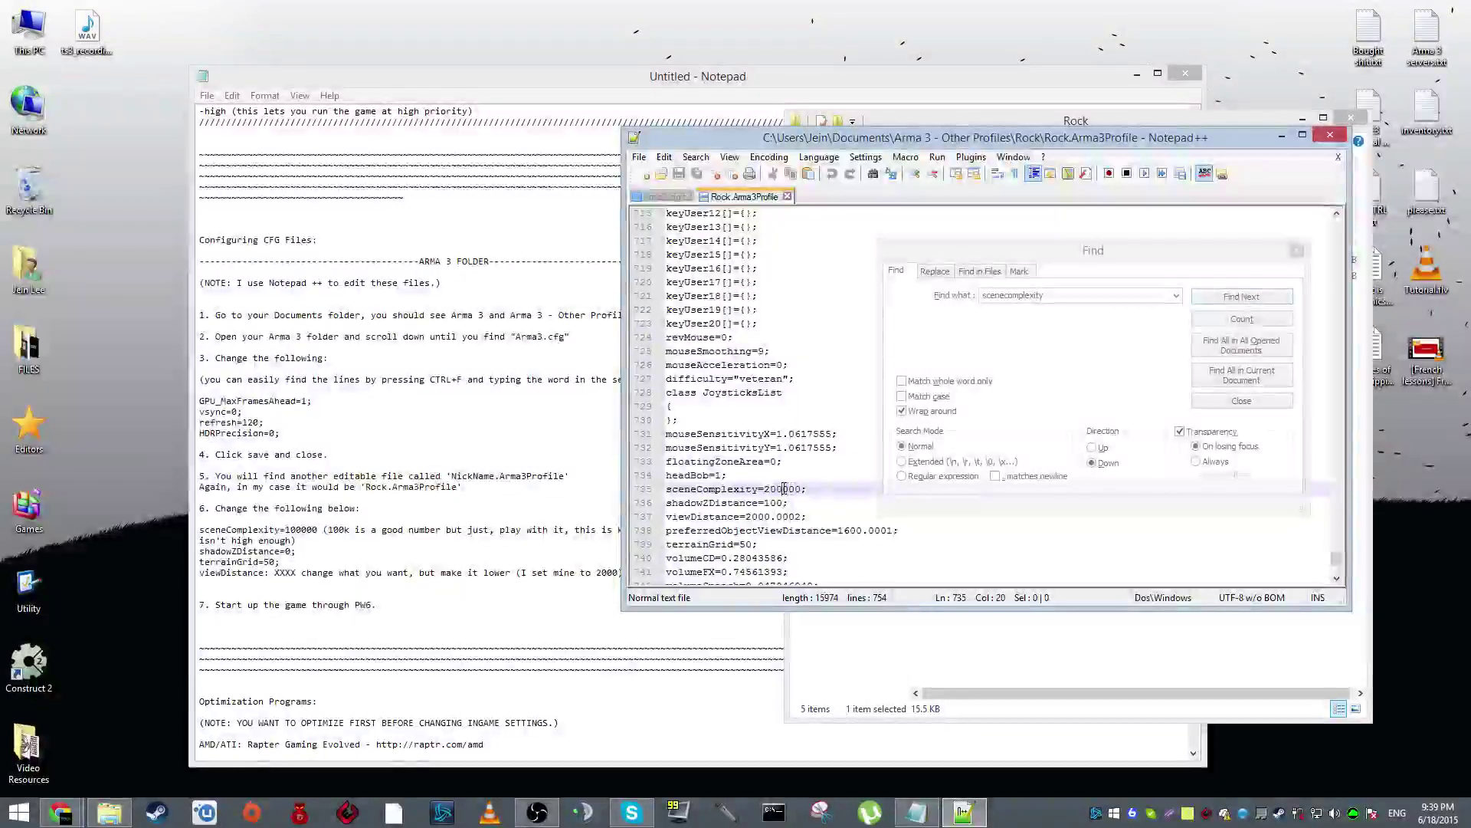
{"action": "left_click", "coordinate": [784, 489]}
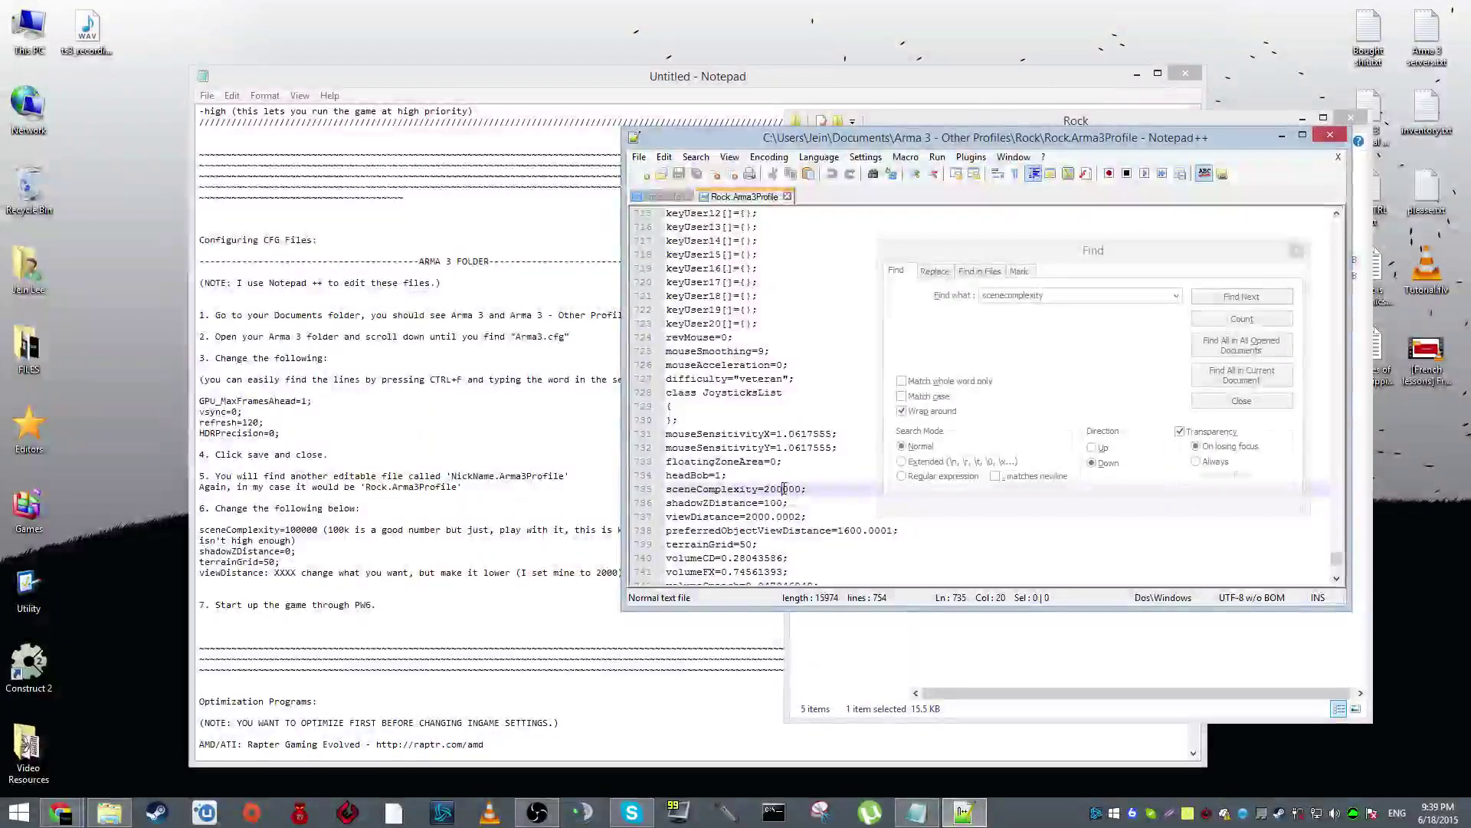
Search Rock.Arma3Profile for the shadowzdistance setting
{"action": "key", "text": "ctrl+f"}
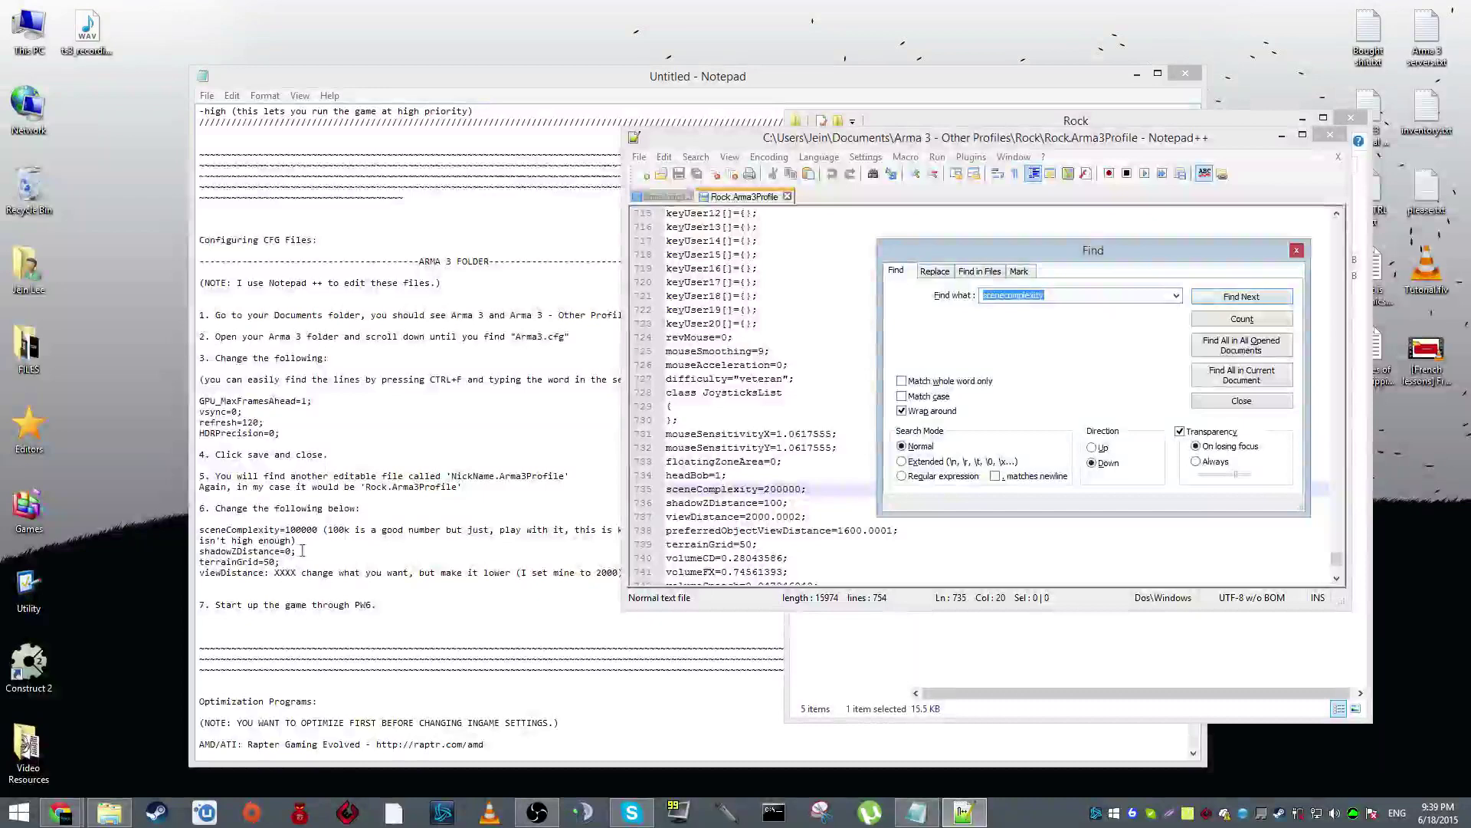
{"action": "type", "text": "sh"}
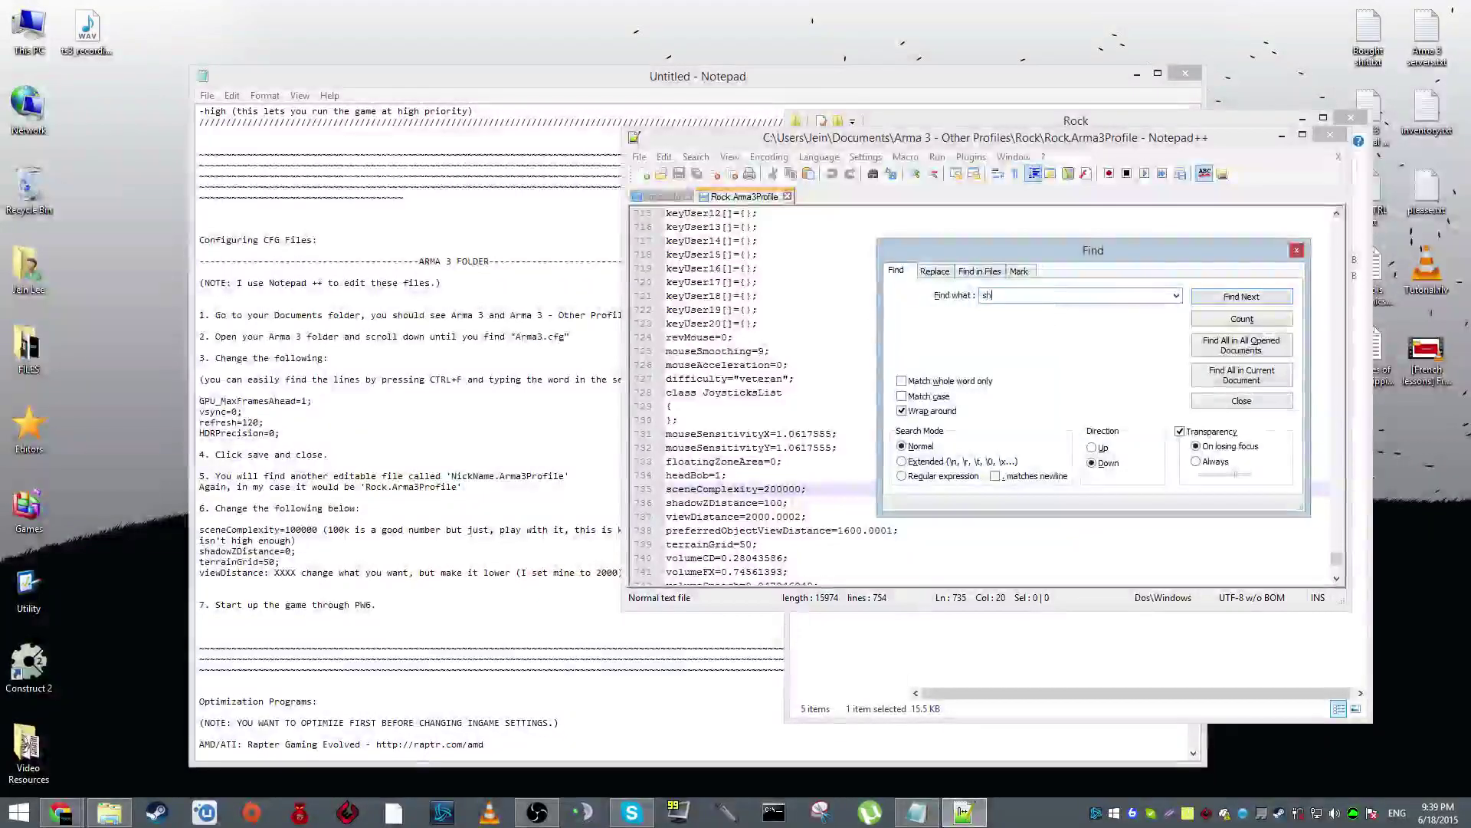
{"action": "type", "text": "adowzdistance"}
{"action": "key", "text": "Return"}
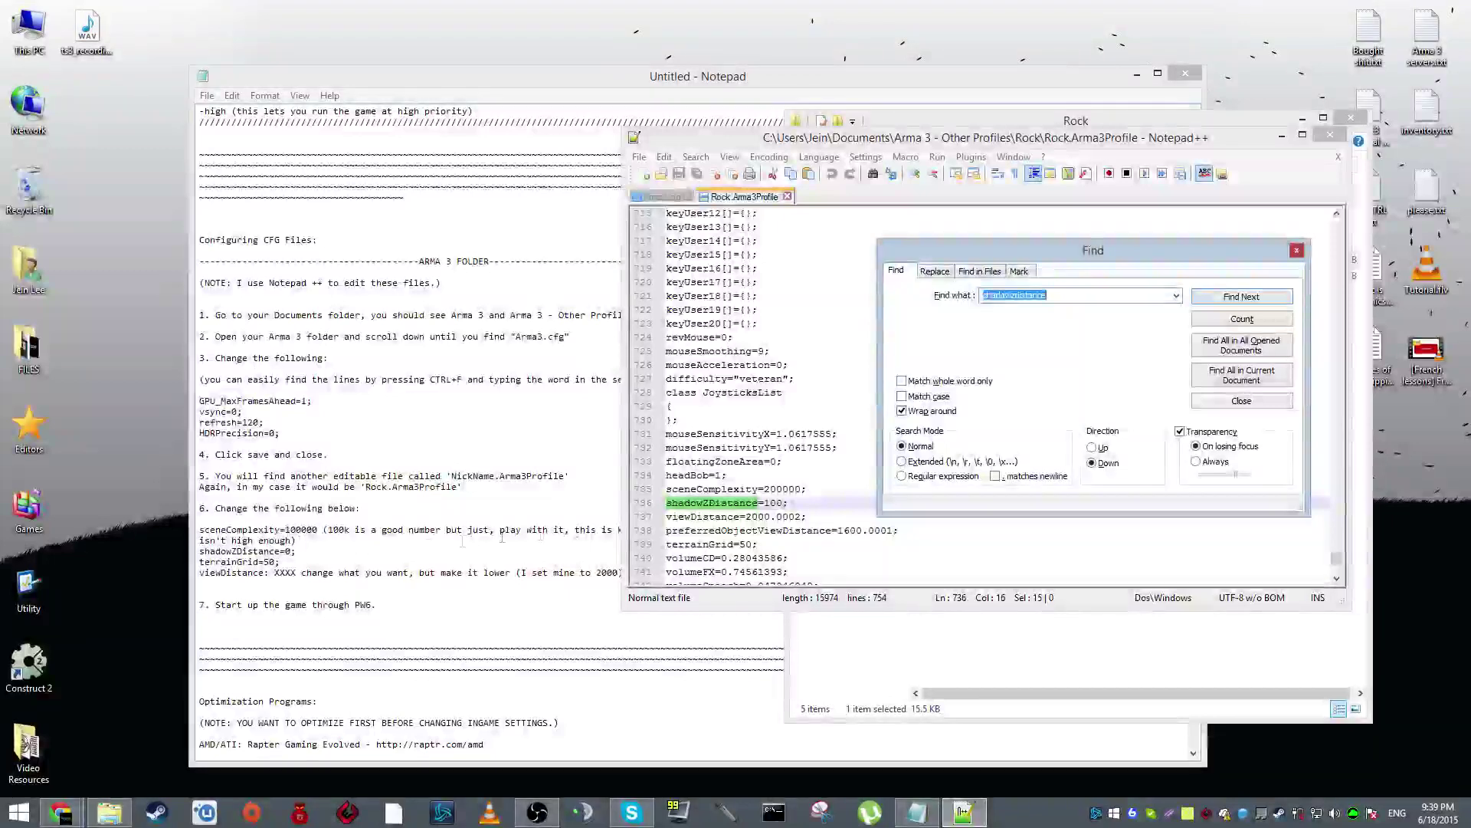
Enable whole-word matching for the search and select the value of the shadowZDistance line
{"action": "left_click", "coordinate": [782, 504]}
{"action": "key", "text": "ctrl+f"}
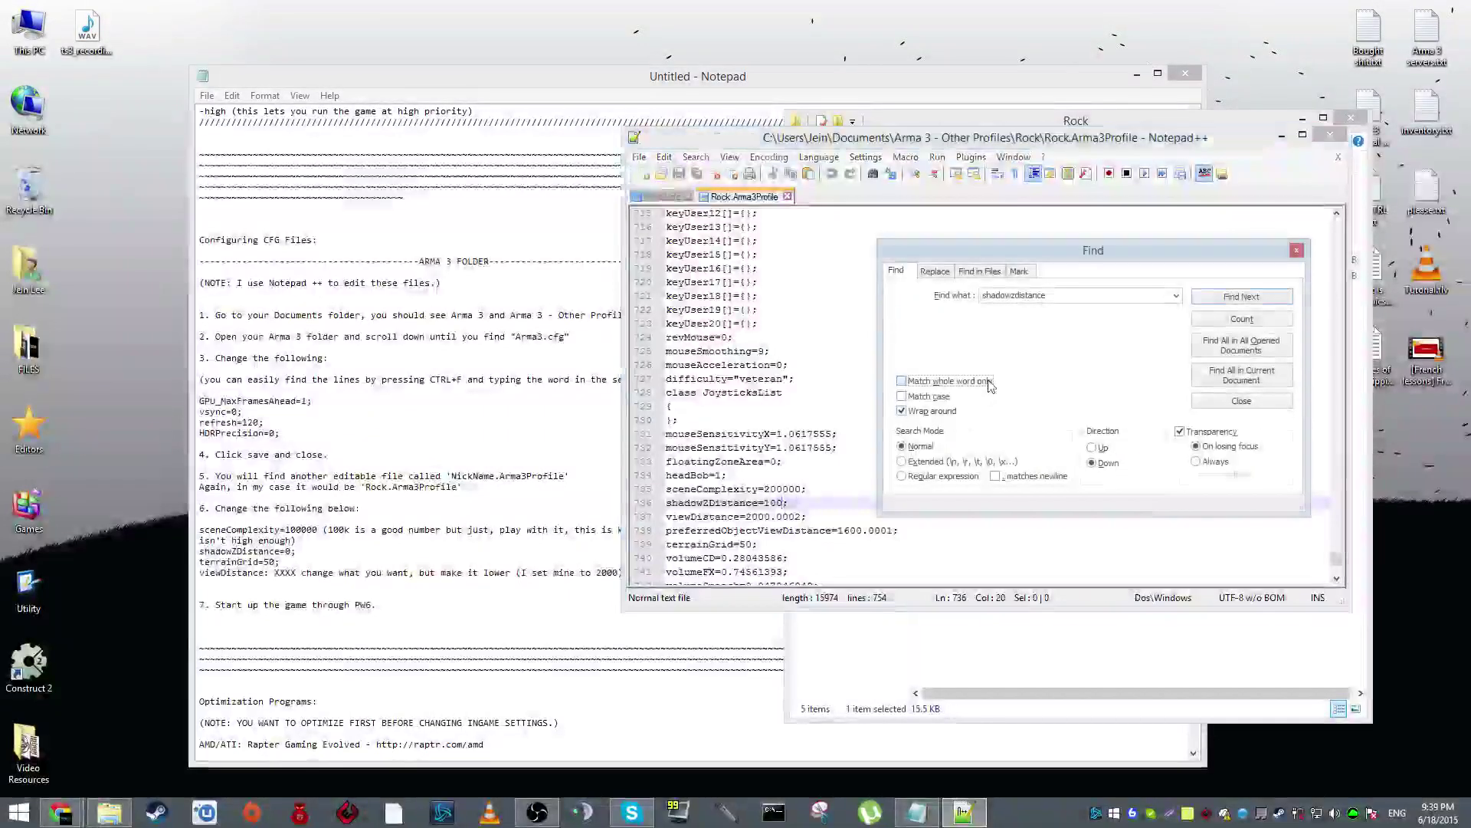
{"action": "key", "text": "alt+w"}
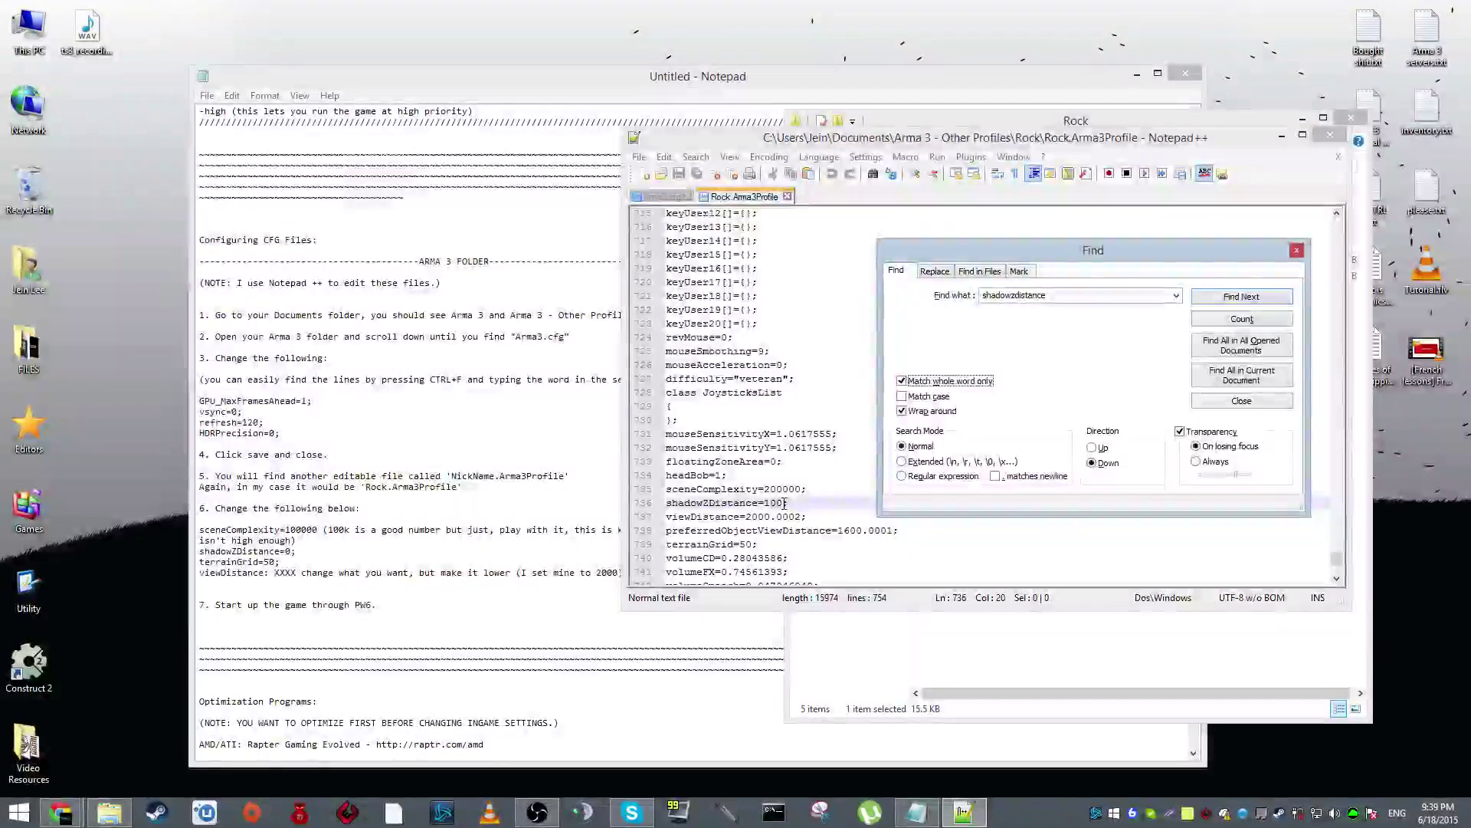
{"action": "double_click", "coordinate": [766, 502]}
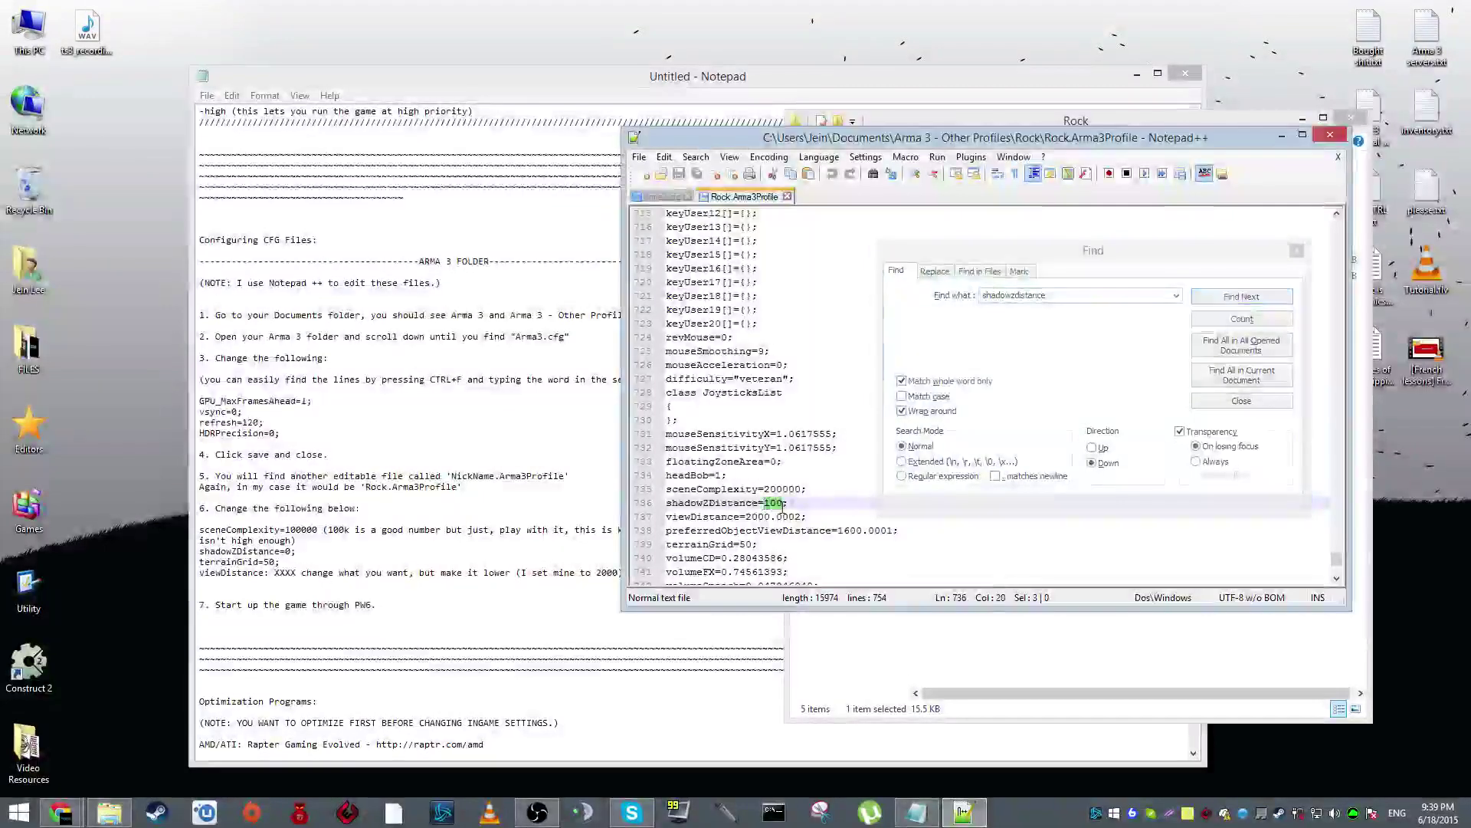
Search Rock.Arma3Profile for the terraingrid setting and place the cursor in its value
{"action": "left_click", "coordinate": [1046, 299]}
{"action": "left_click_drag", "start_coordinate": [1047, 296], "coordinate": [914, 295]}
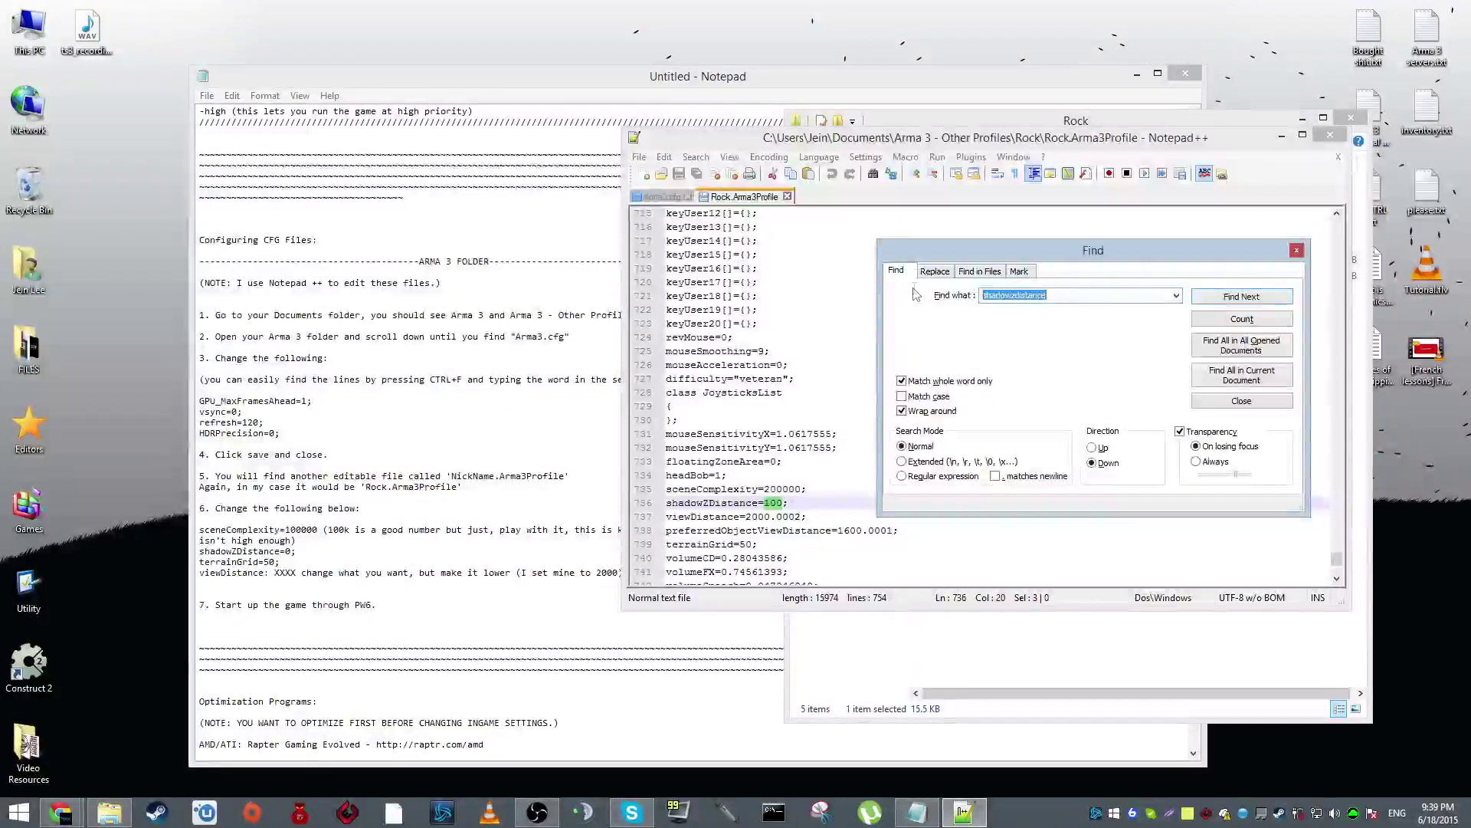
{"action": "type", "text": "terraingrid"}
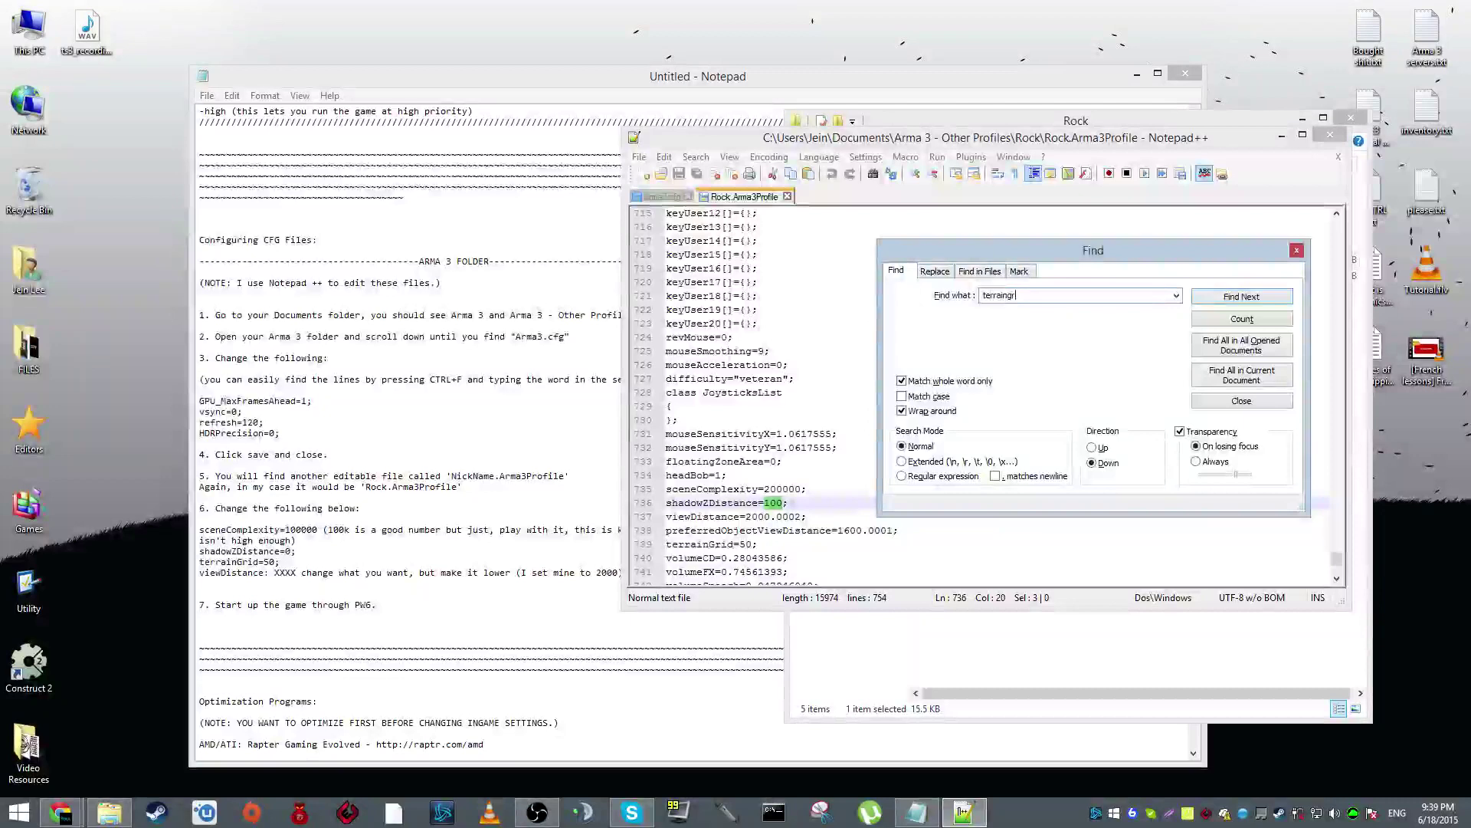
{"action": "key", "text": "Return"}
{"action": "left_click", "coordinate": [752, 545]}
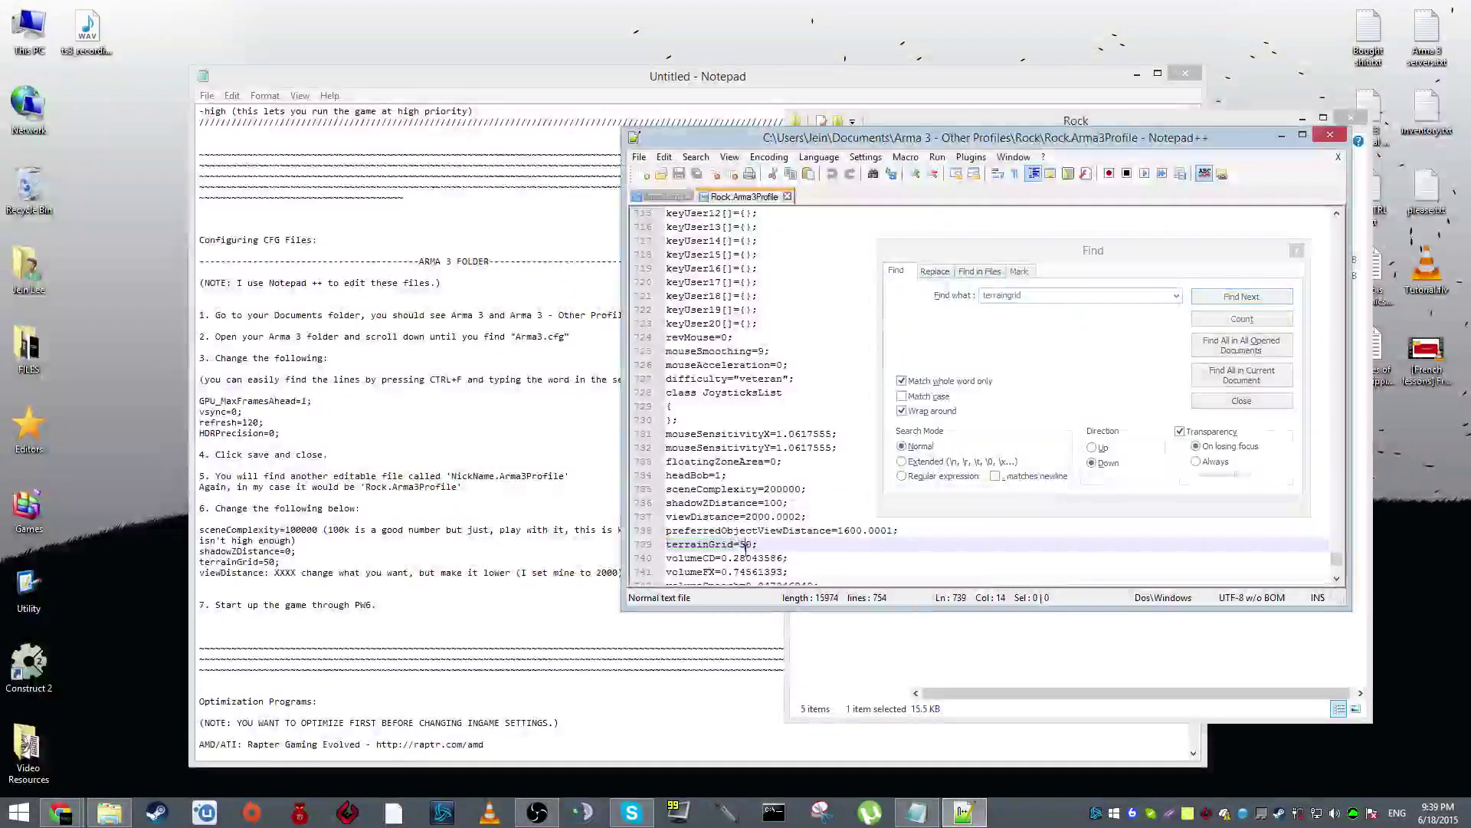
Search Rock.Arma3Profile for the viewdistance setting and place the cursor in its value
{"action": "left_click", "coordinate": [1031, 295]}
{"action": "type", "text": "v"}
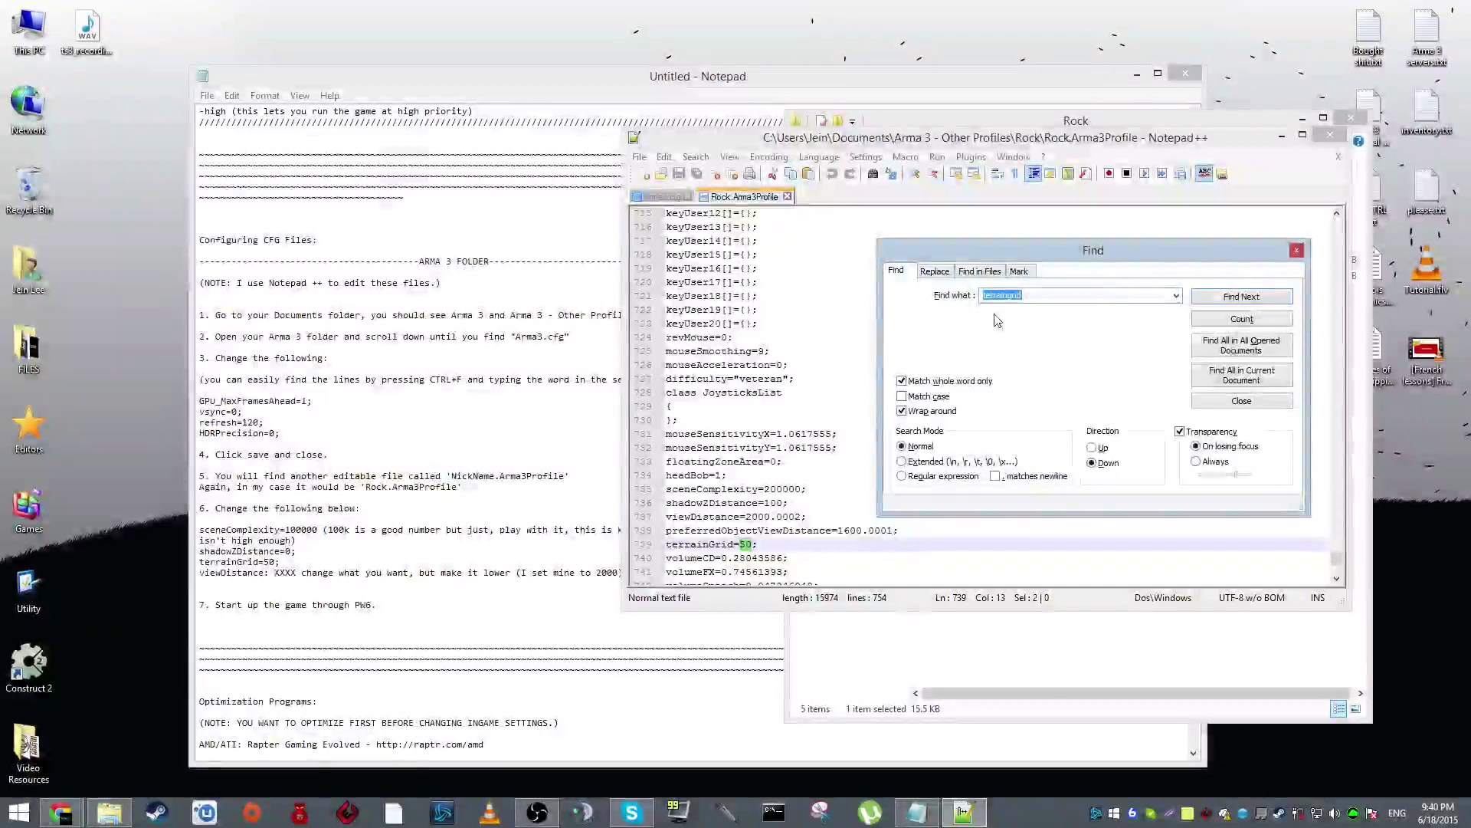
{"action": "type", "text": "iewdist"}
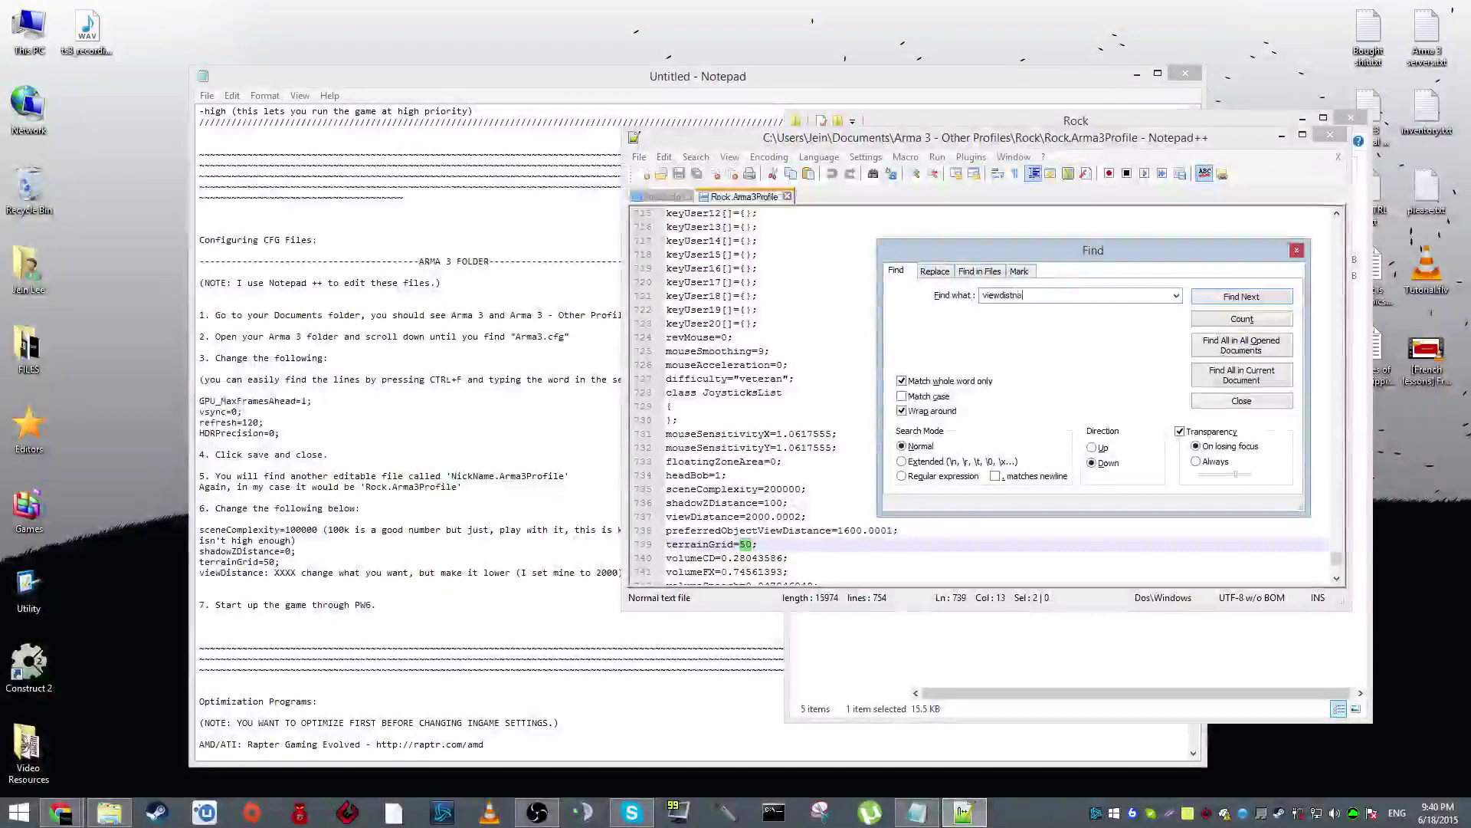
{"action": "type", "text": "ance"}
{"action": "key", "text": "Return"}
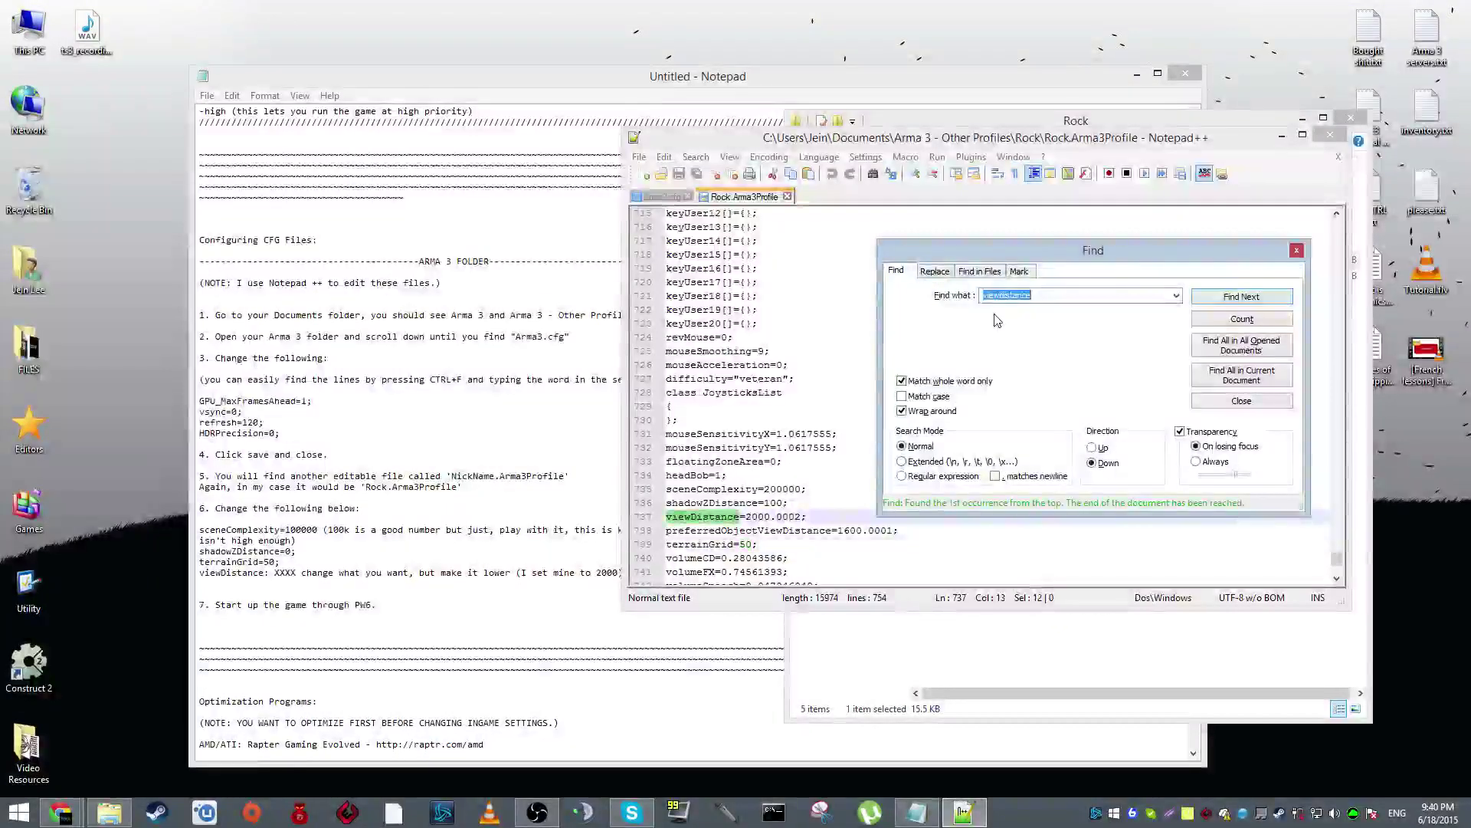
{"action": "left_click", "coordinate": [776, 515]}
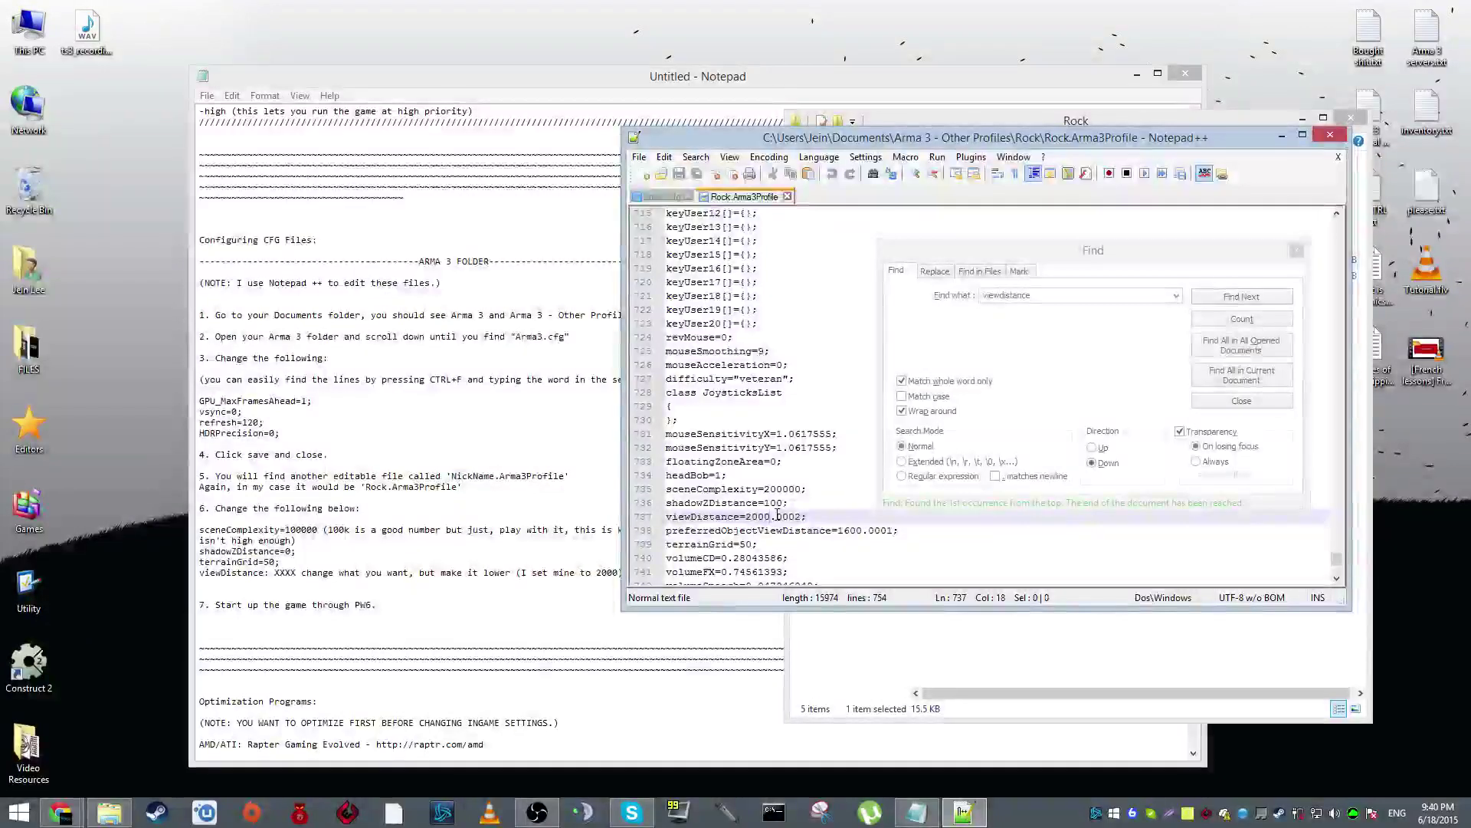
Move the Find dialog clear of the settings lines and select the decimal digits of the viewDistance value
{"action": "left_click", "coordinate": [1101, 251]}
{"action": "left_click_drag", "start_coordinate": [1147, 253], "coordinate": [1145, 212]}
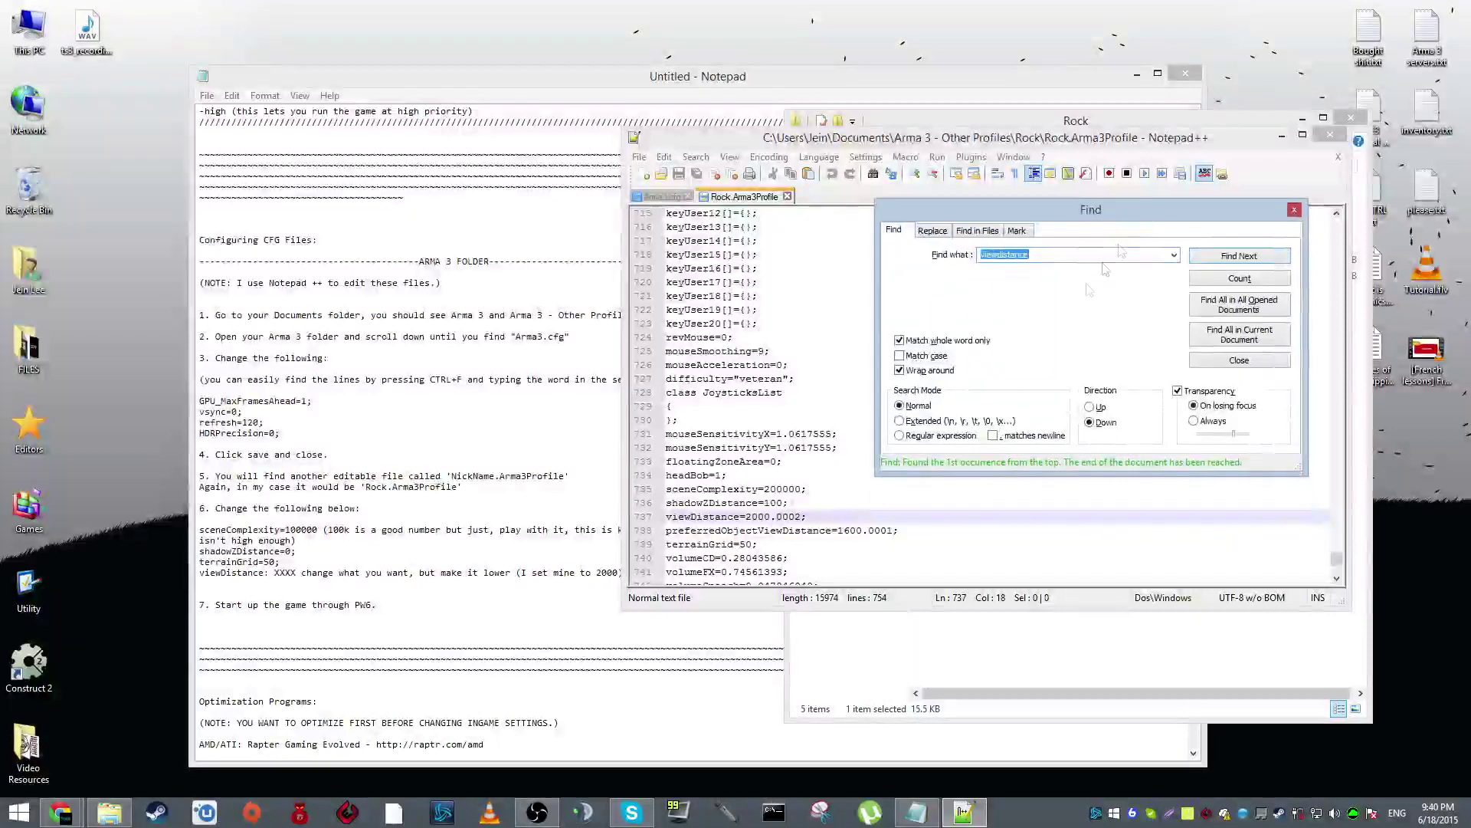
{"action": "double_click", "coordinate": [789, 516]}
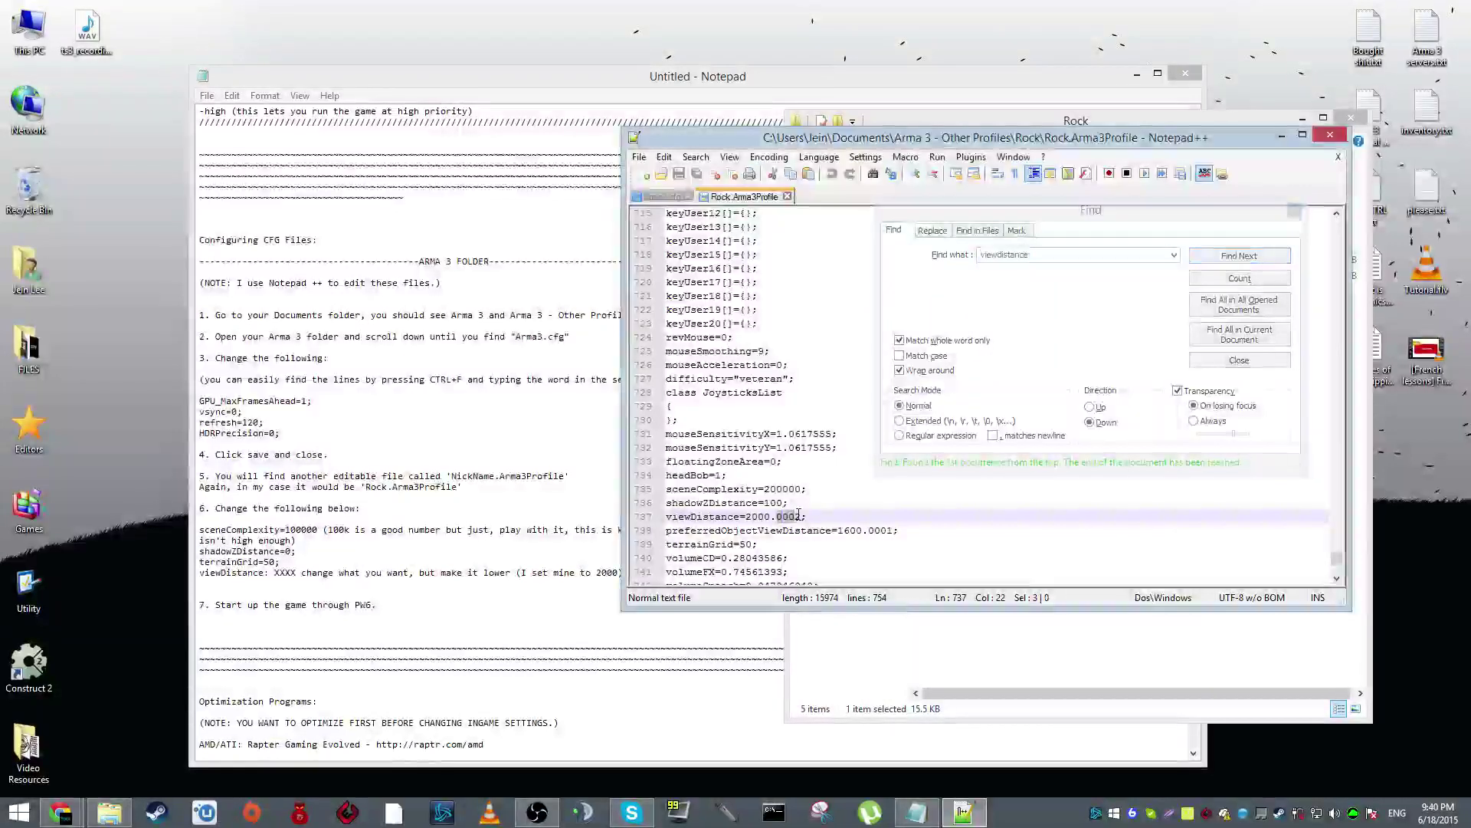
{"action": "left_click", "coordinate": [1029, 332]}
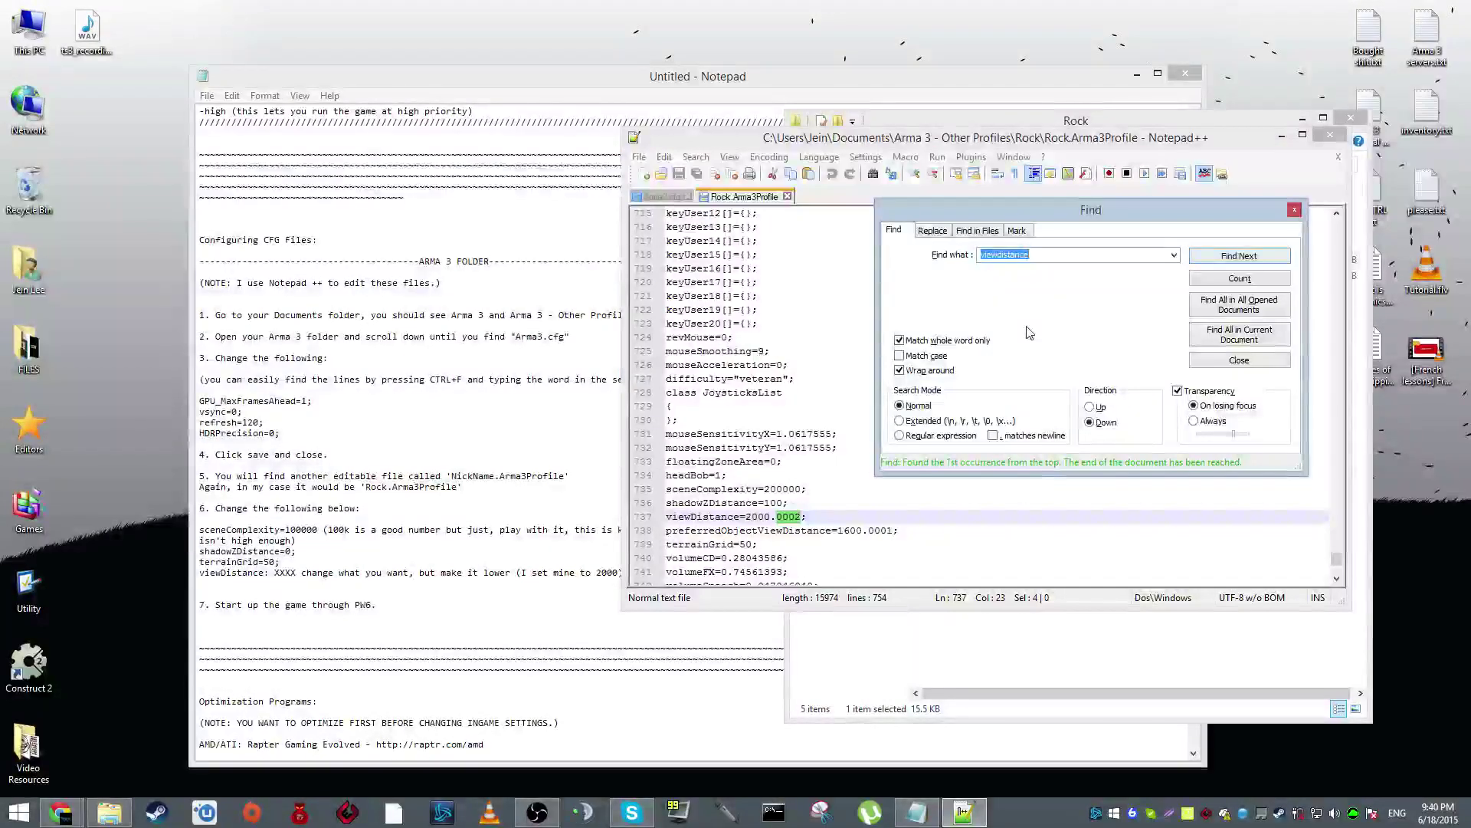
Close the Find dialog, the Rock.Arma3Profile and Arma3.cfg files, Notepad++ and the Rock folder window
{"action": "left_click", "coordinate": [1295, 213]}
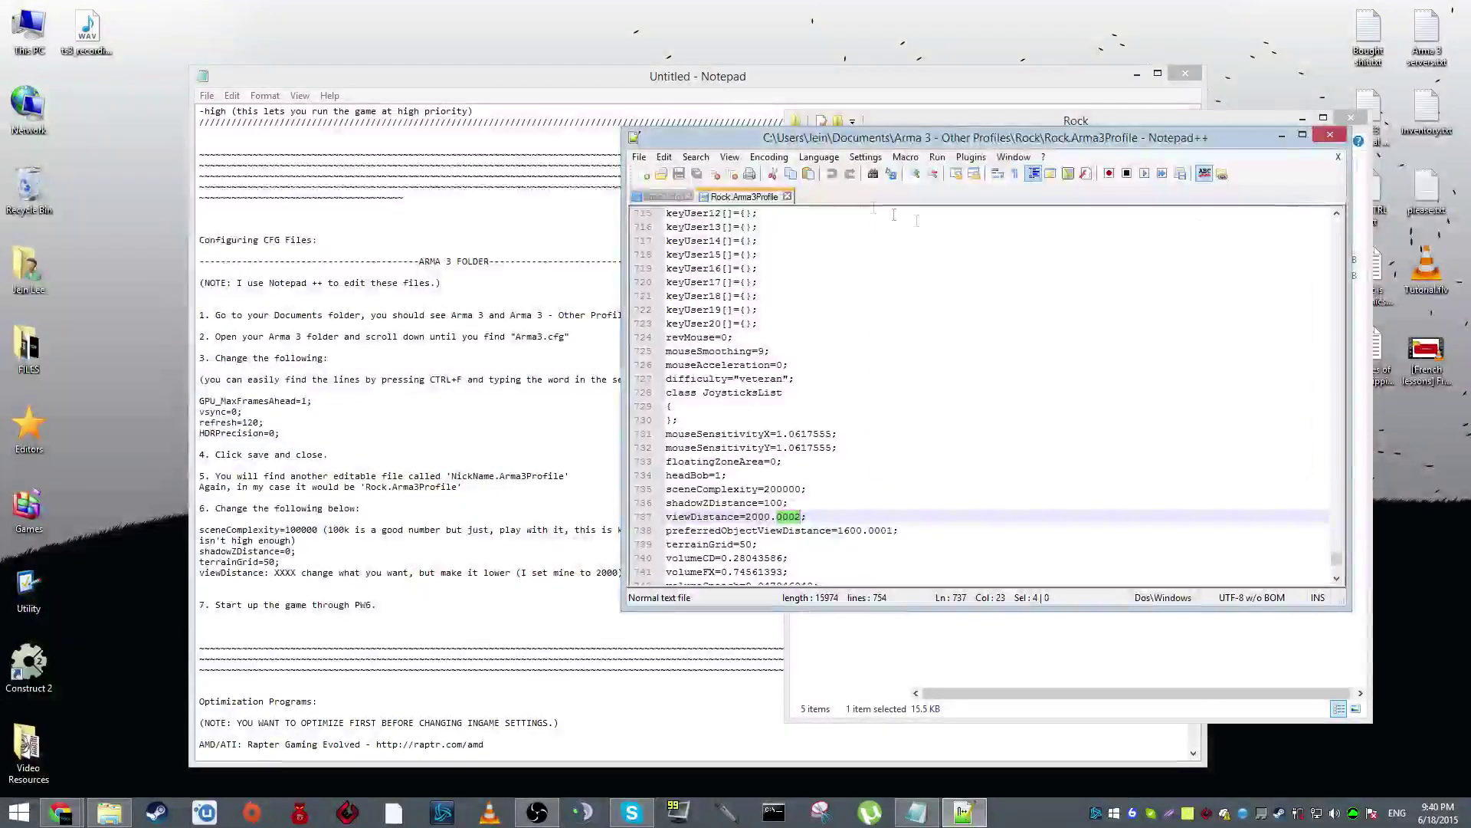
{"action": "left_click", "coordinate": [789, 197]}
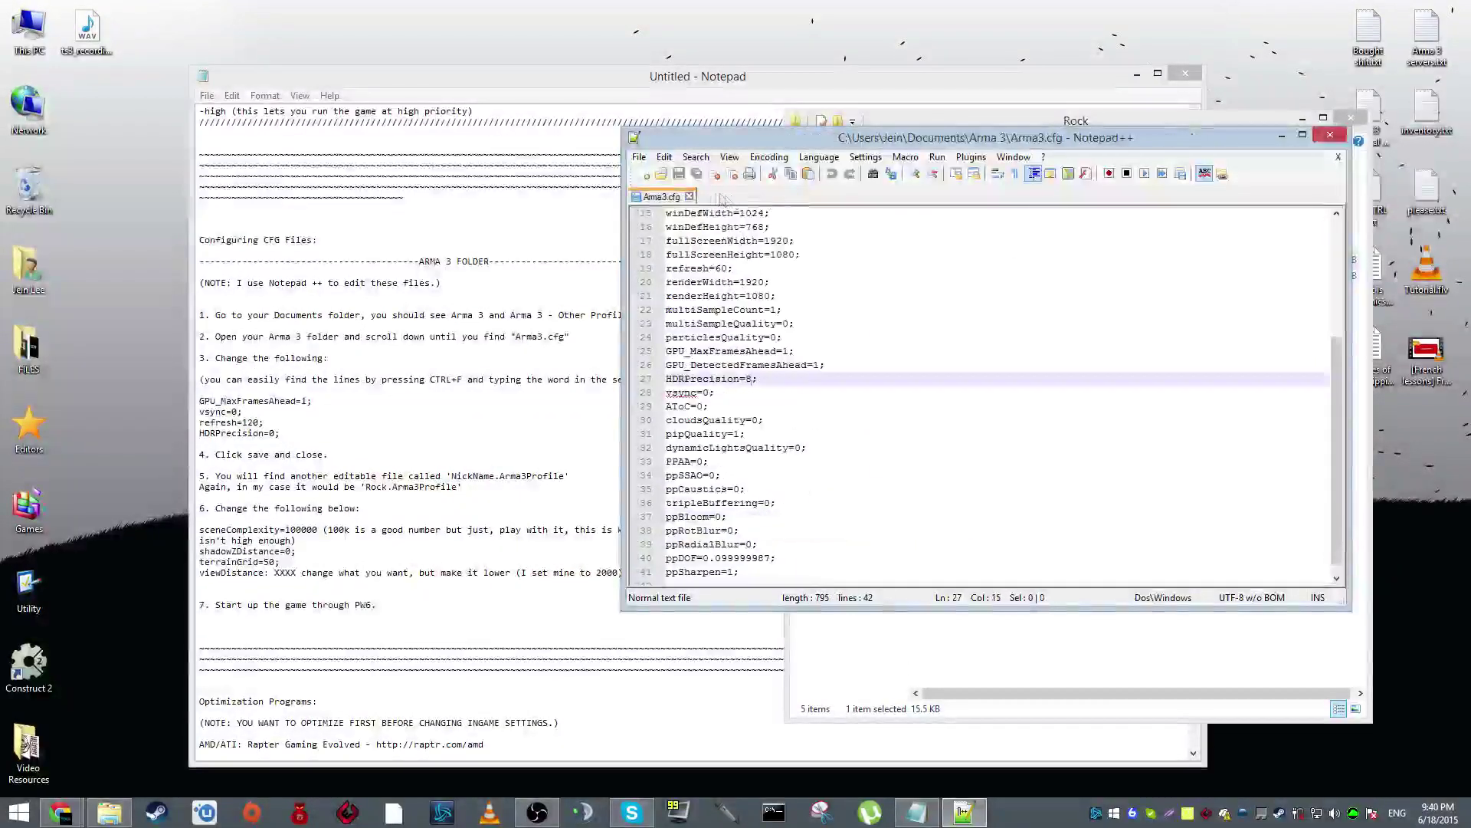
{"action": "left_click", "coordinate": [689, 197]}
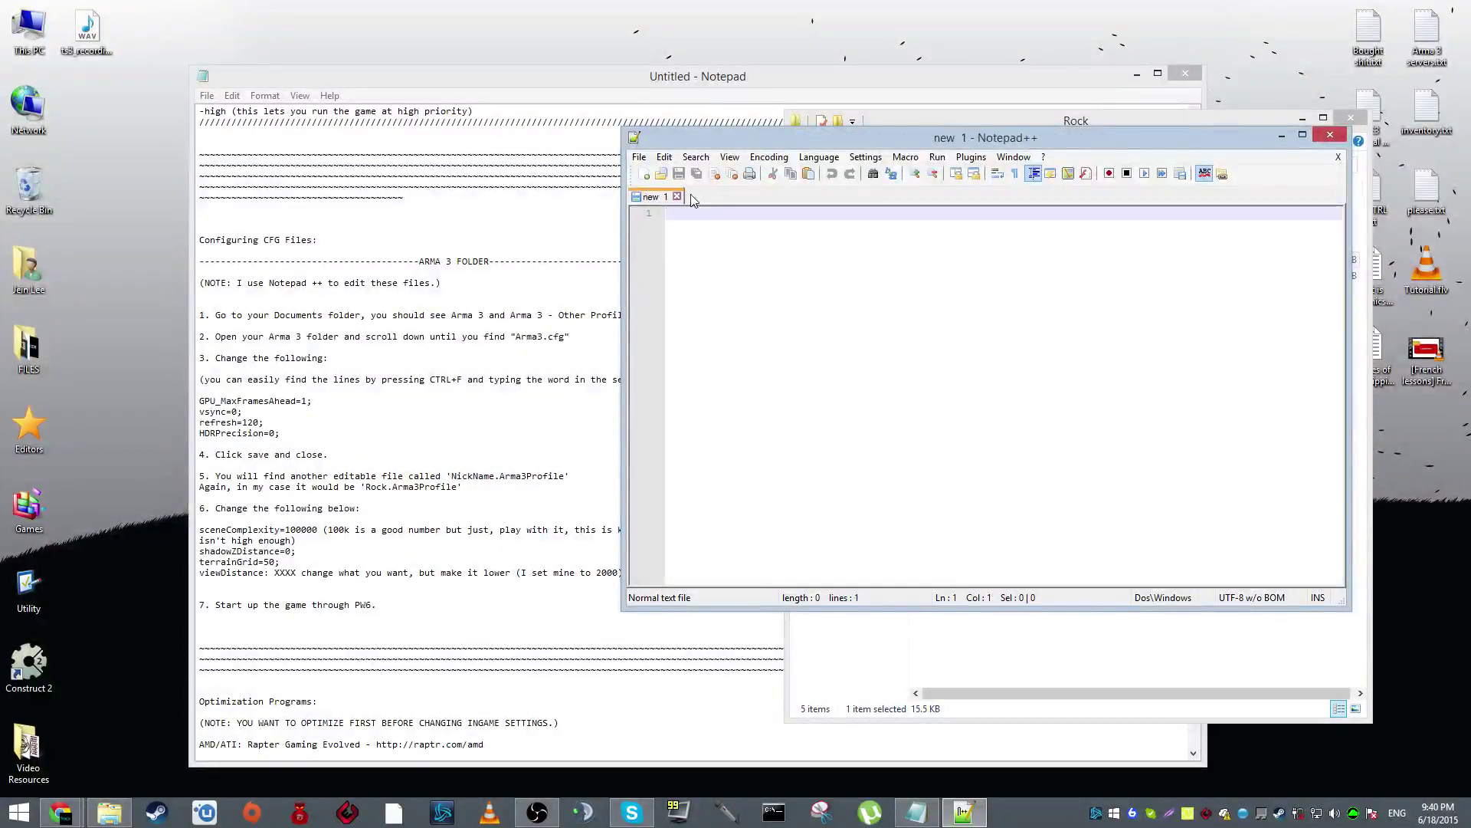
{"action": "left_click", "coordinate": [1331, 135]}
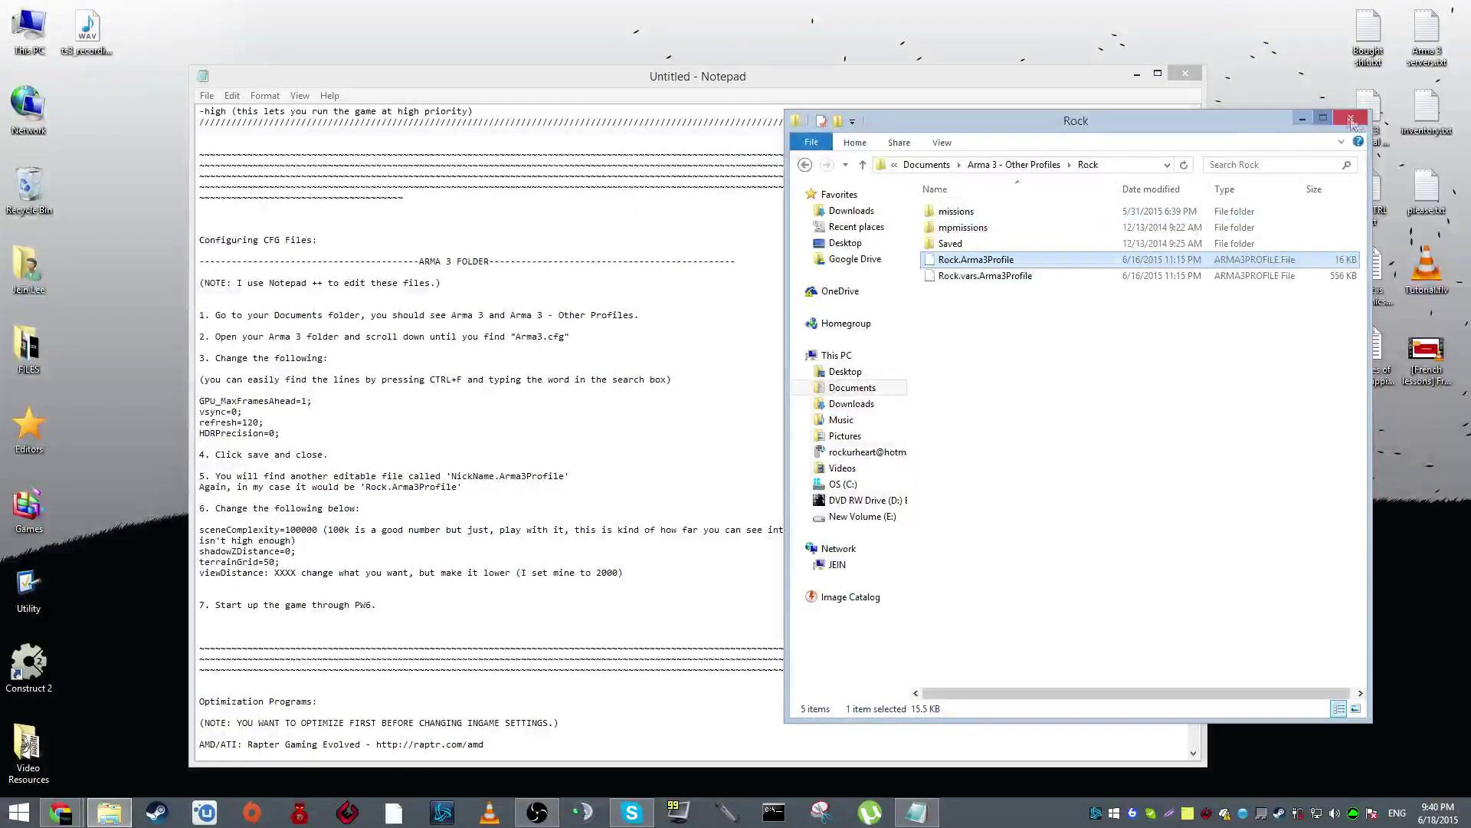
{"action": "left_click", "coordinate": [1351, 117]}
Read the Optimization Programs section of the Notepad instructions, highlighting the note about optimizing before changing in-game settings
{"action": "scroll", "coordinate": [374, 505], "scroll_direction": "down", "scroll_amount": 6}
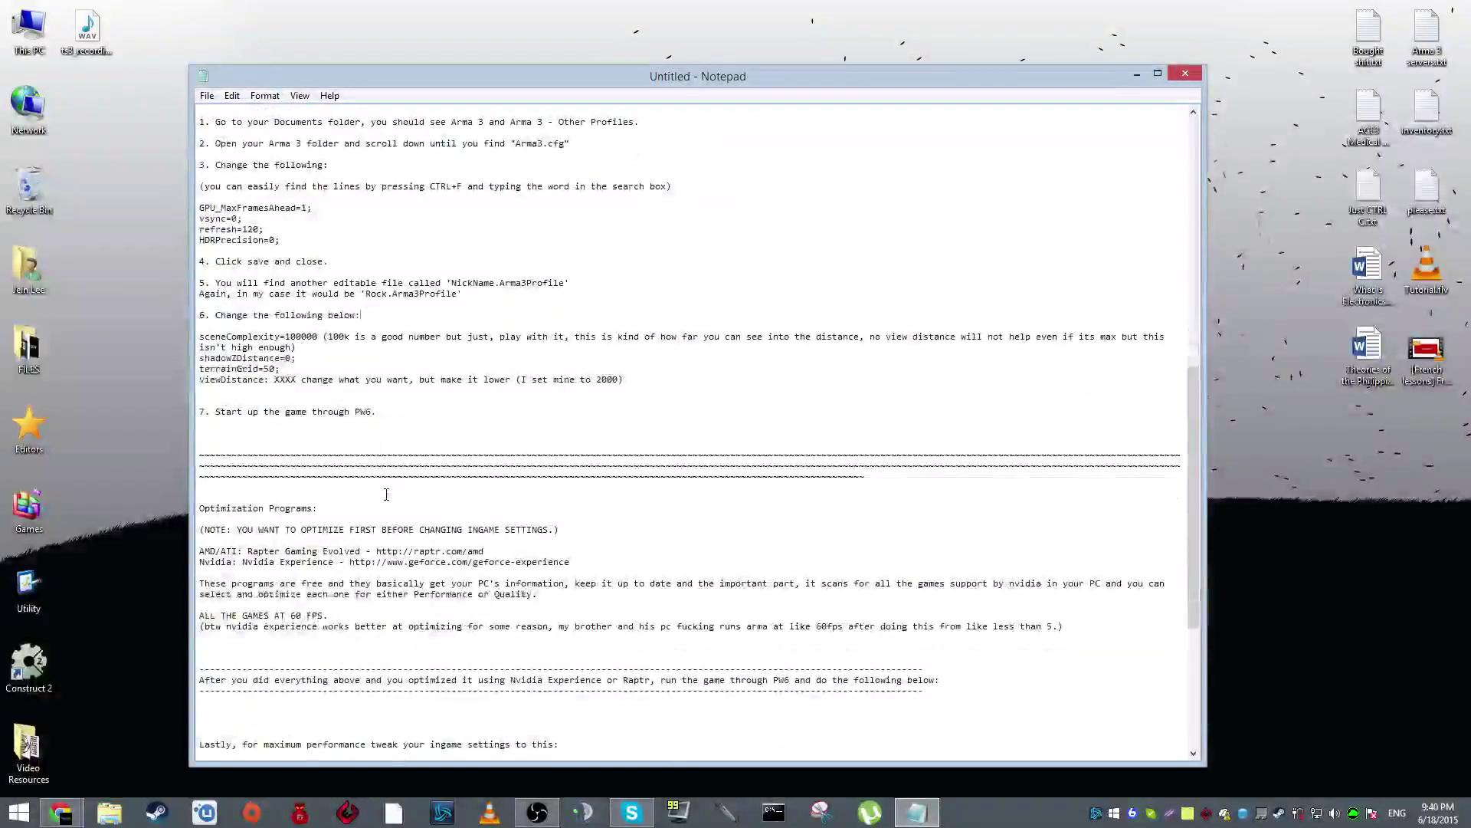
{"action": "scroll", "coordinate": [387, 500], "scroll_direction": "down", "scroll_amount": 3}
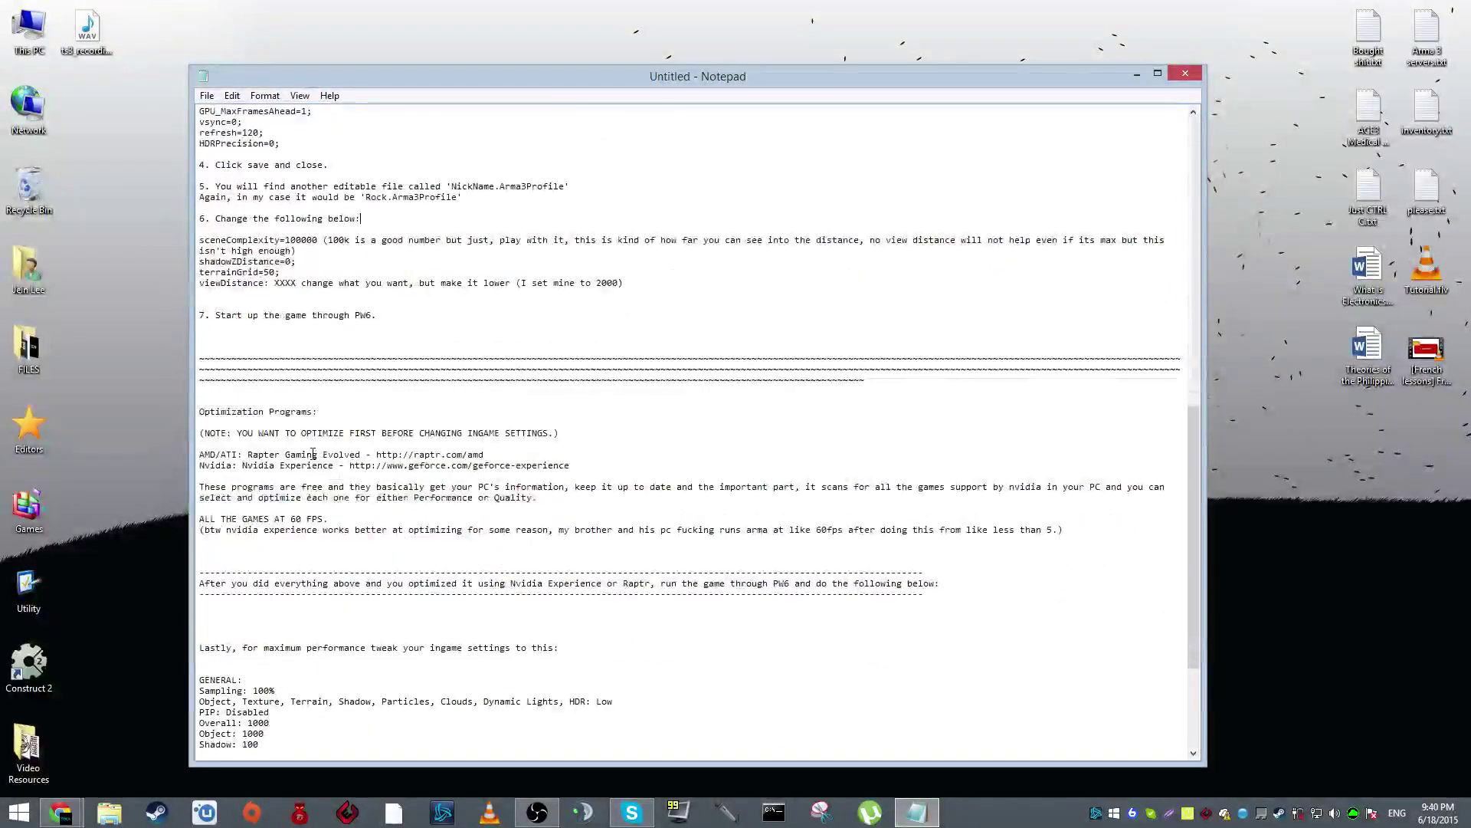
{"action": "scroll", "coordinate": [309, 457], "scroll_direction": "down", "scroll_amount": 2}
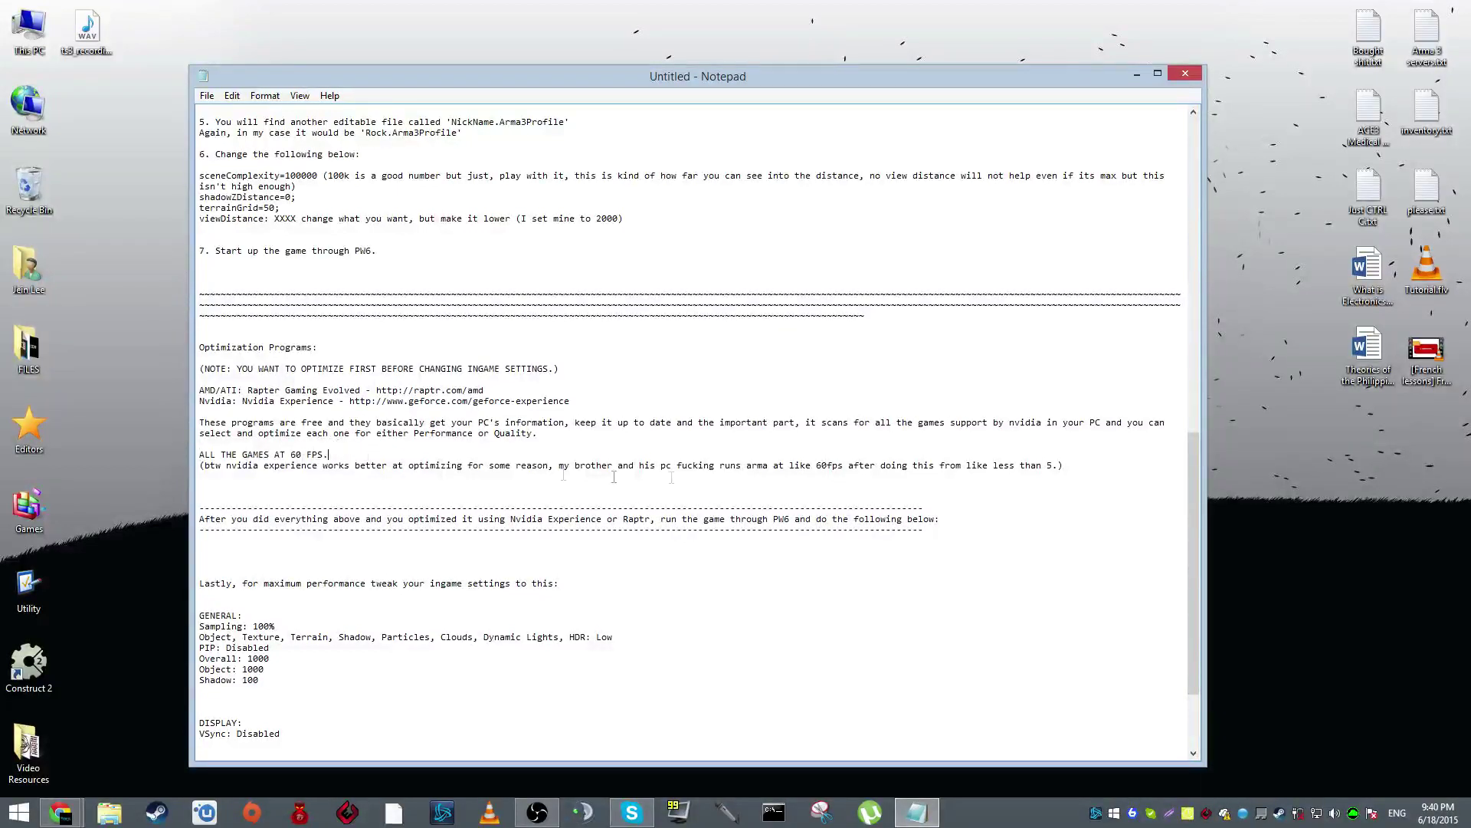
{"action": "left_click", "coordinate": [1078, 460]}
{"action": "left_click", "coordinate": [575, 401]}
{"action": "left_click_drag", "start_coordinate": [204, 369], "coordinate": [554, 369]}
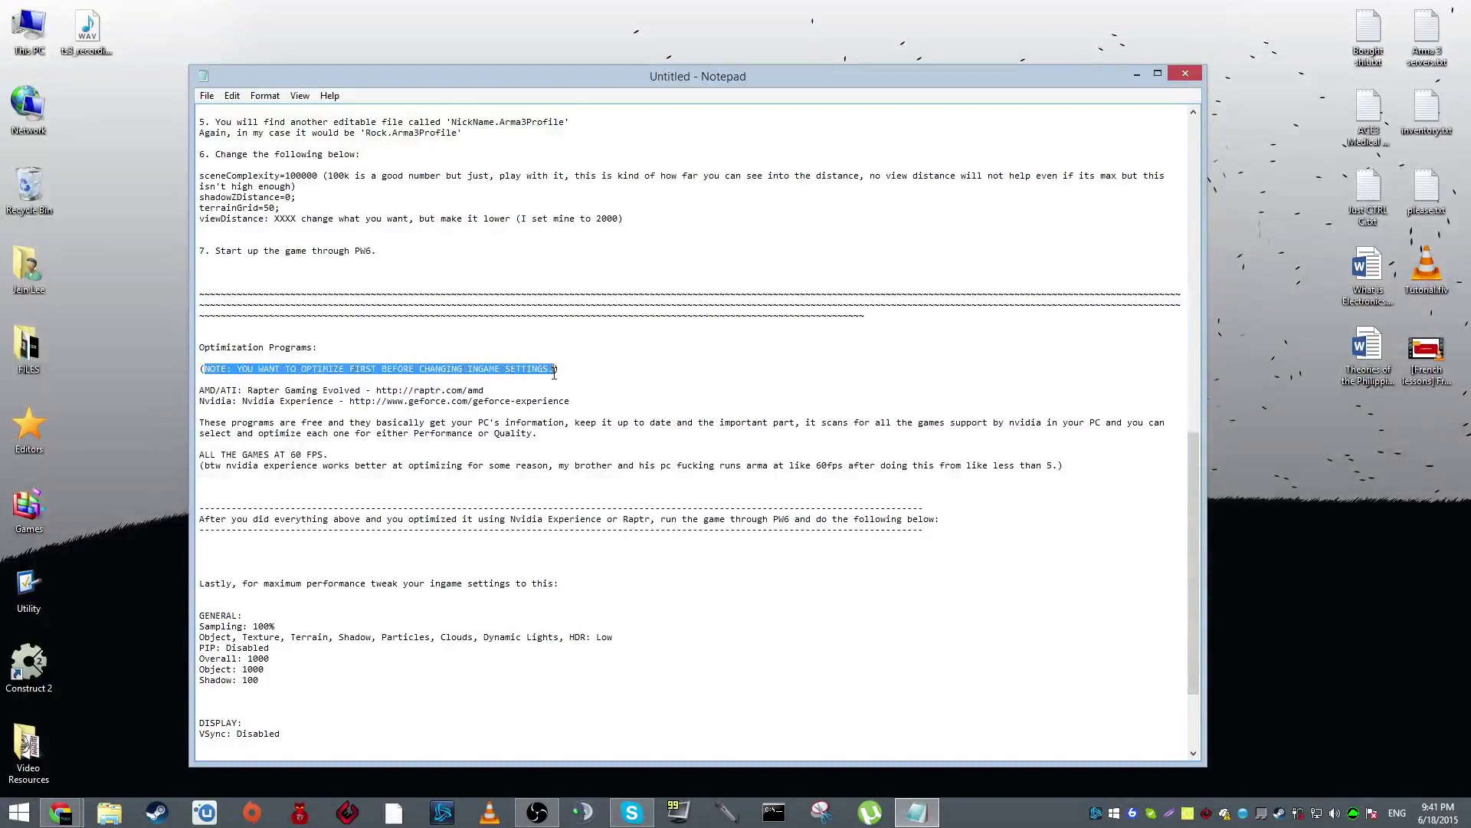
{"action": "left_click", "coordinate": [556, 371]}
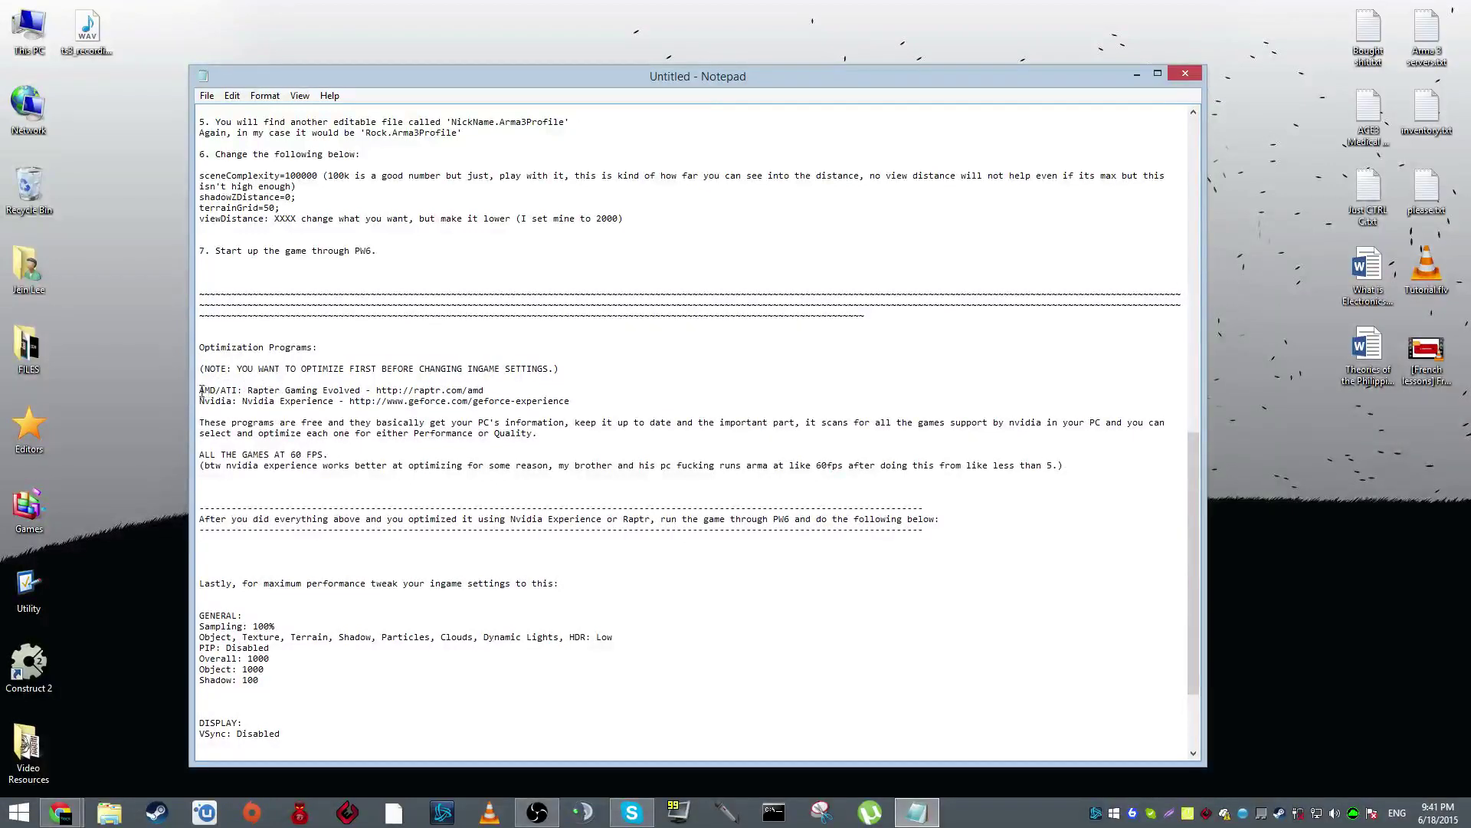
Highlight the AMD/ATI program line with its raptr.com/amd link in the instructions
{"action": "left_click_drag", "start_coordinate": [228, 387], "coordinate": [355, 390]}
{"action": "left_click", "coordinate": [360, 390]}
{"action": "left_click_drag", "start_coordinate": [500, 390], "coordinate": [348, 380]}
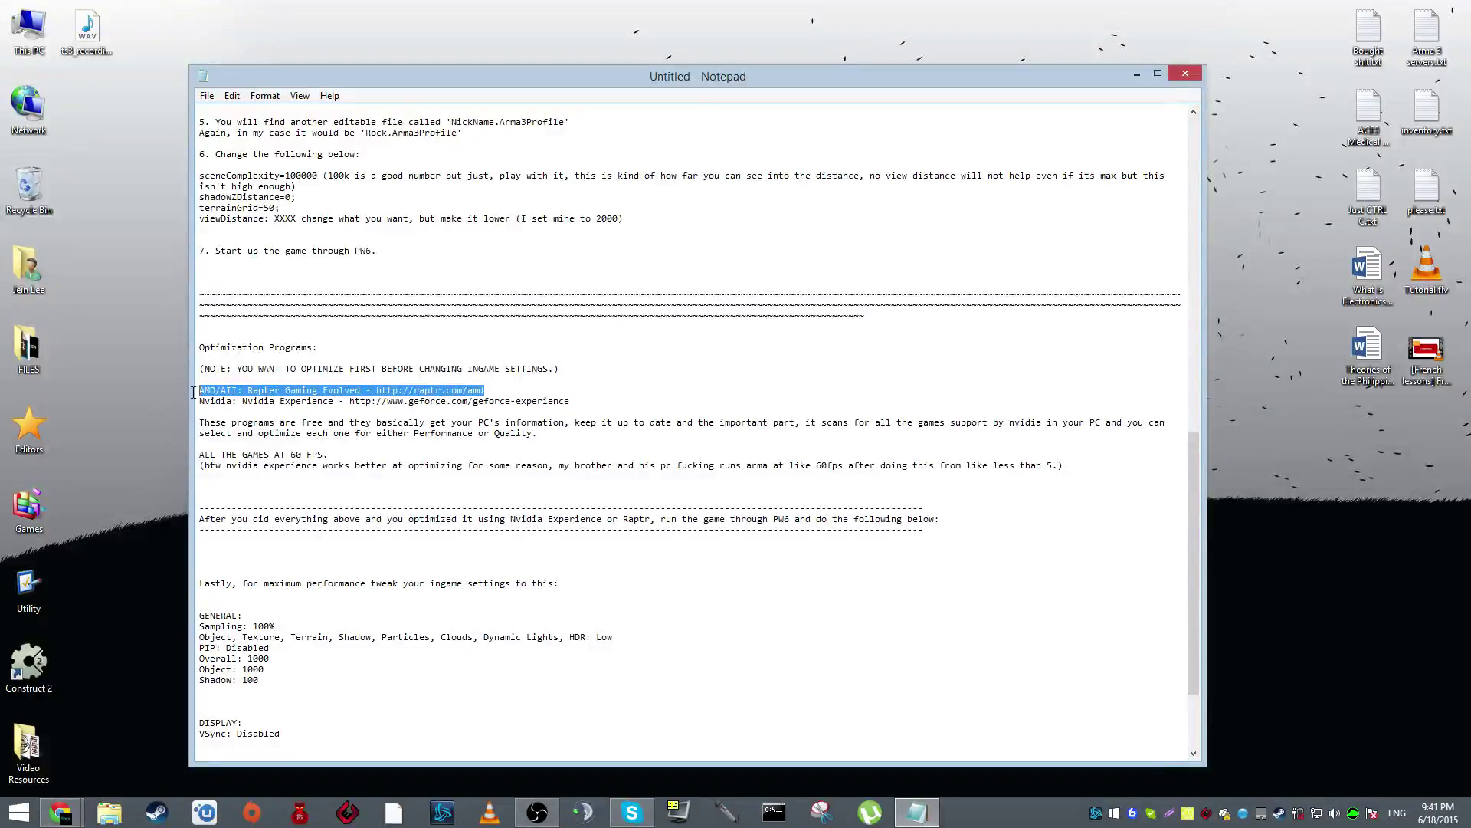
{"action": "left_click_drag", "start_coordinate": [193, 393], "coordinate": [508, 393]}
{"action": "left_click", "coordinate": [509, 393]}
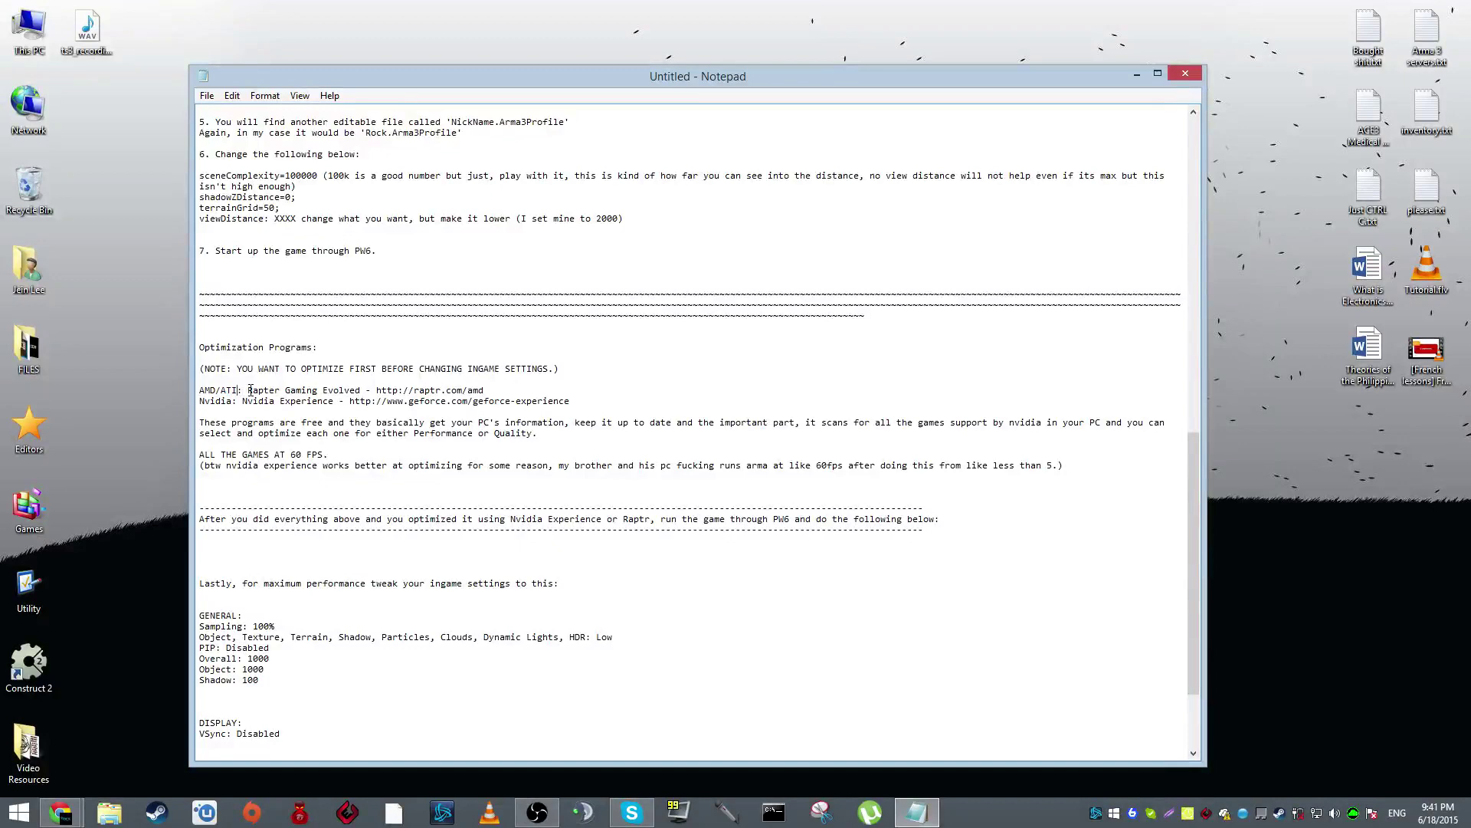
Correct "Rapter" to "Raptr" in the AMD/ATI line of the instructions, and dismiss the Save As dialog without saving
{"action": "left_click", "coordinate": [274, 391]}
{"action": "key", "text": "ctrl+s"}
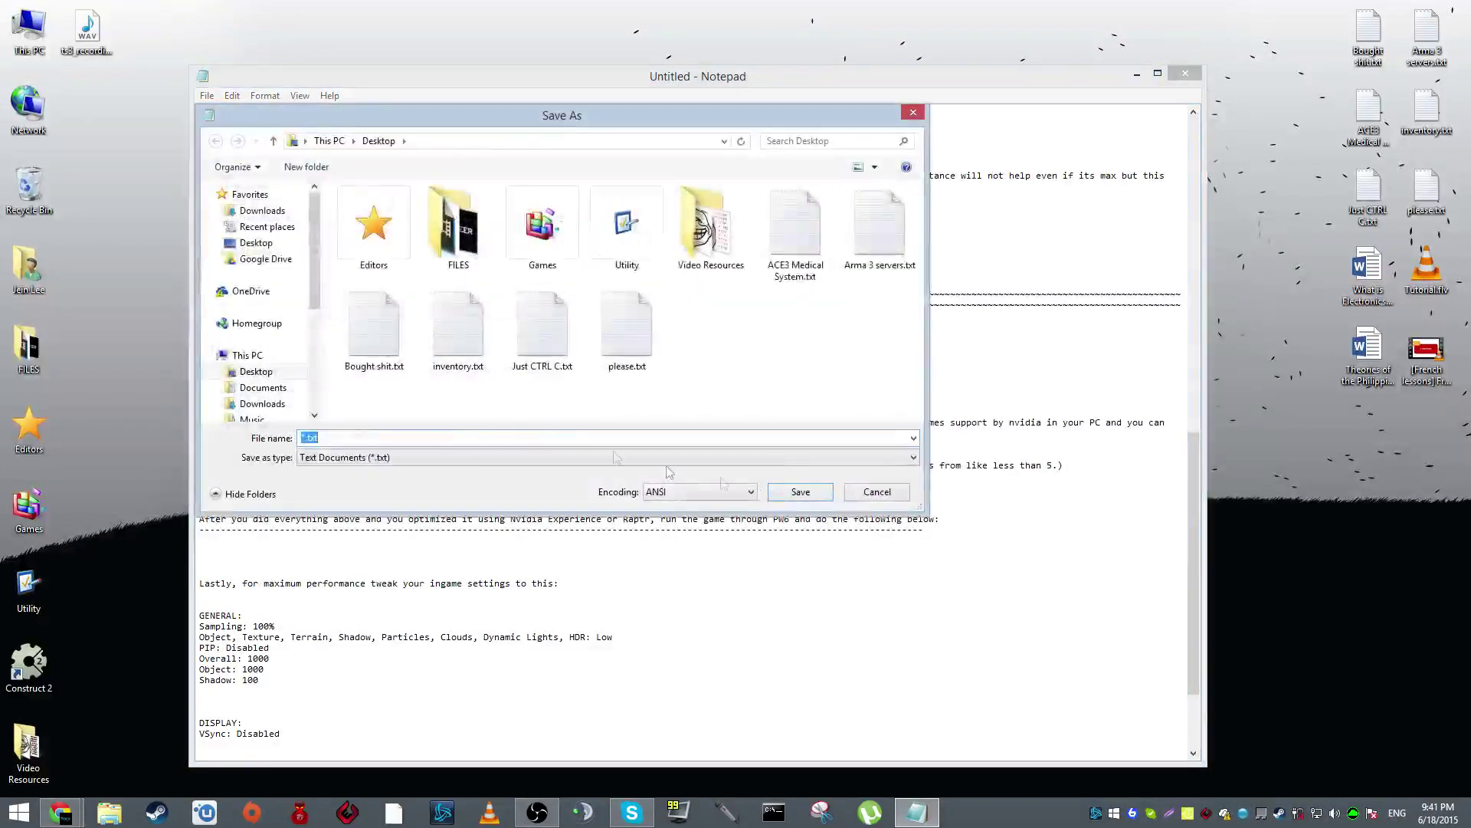
{"action": "left_click", "coordinate": [877, 495]}
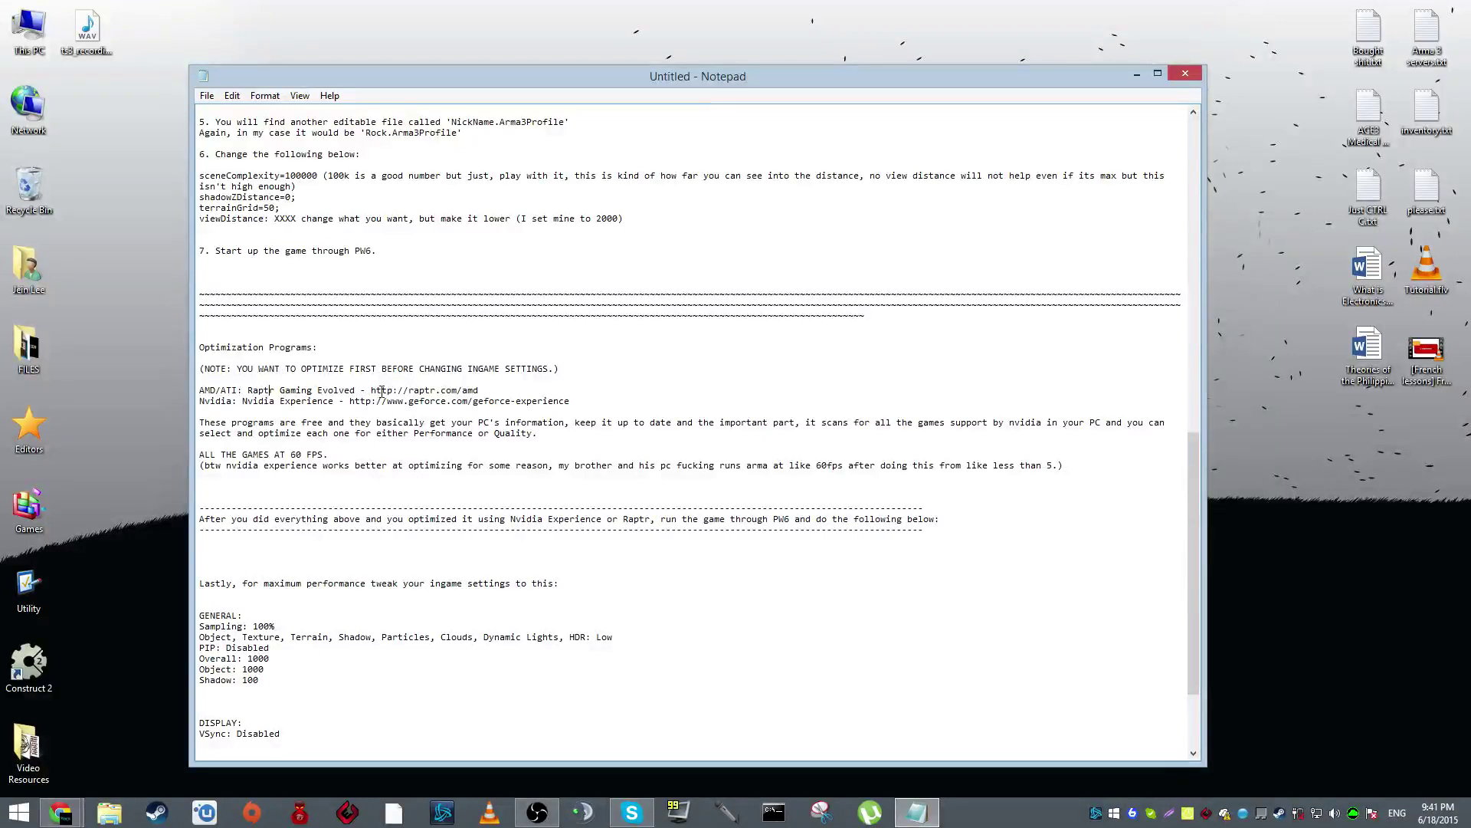
Review the Raptr and Nvidia Experience download links in the instructions, and open the AMD Gaming Evolved app
{"action": "mouse_move", "coordinate": [372, 391]}
{"action": "left_mouse_down"}
{"action": "mouse_move", "coordinate": [570, 403]}
{"action": "mouse_move", "coordinate": [350, 402]}
{"action": "left_mouse_up"}
{"action": "left_click", "coordinate": [485, 390]}
{"action": "left_click", "coordinate": [570, 403]}
{"action": "left_click", "coordinate": [570, 402]}
{"action": "left_click", "coordinate": [349, 402]}
{"action": "left_click", "coordinate": [1214, 815]}
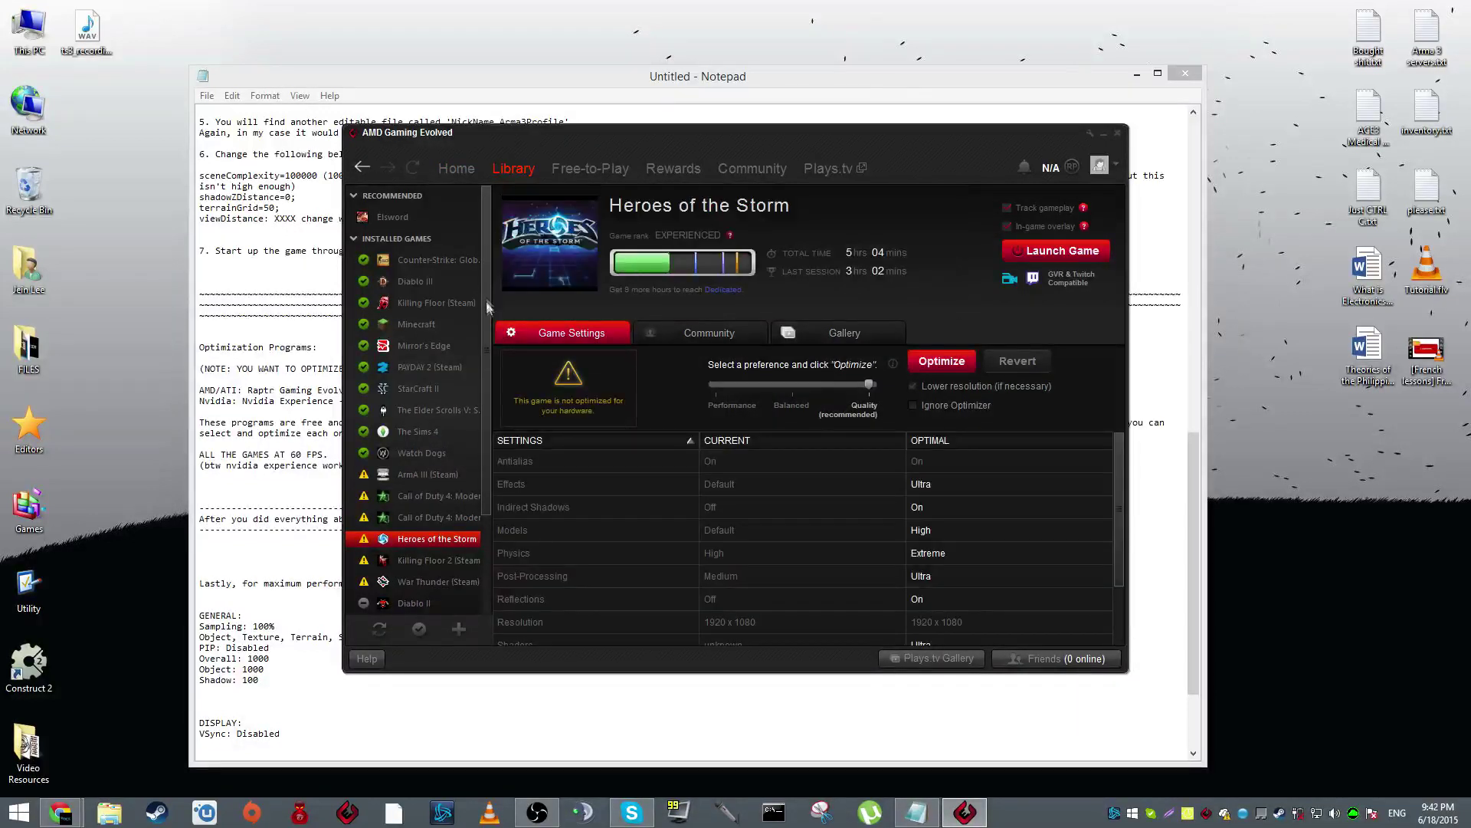
Browse the installed games library and view the optimization pages of Skyrim, PAYDAY 2 and Sins of a Solar Empire: Rebellion
{"action": "scroll", "coordinate": [489, 437], "scroll_direction": "down", "scroll_amount": 2}
{"action": "scroll", "coordinate": [460, 449], "scroll_direction": "up", "scroll_amount": 2}
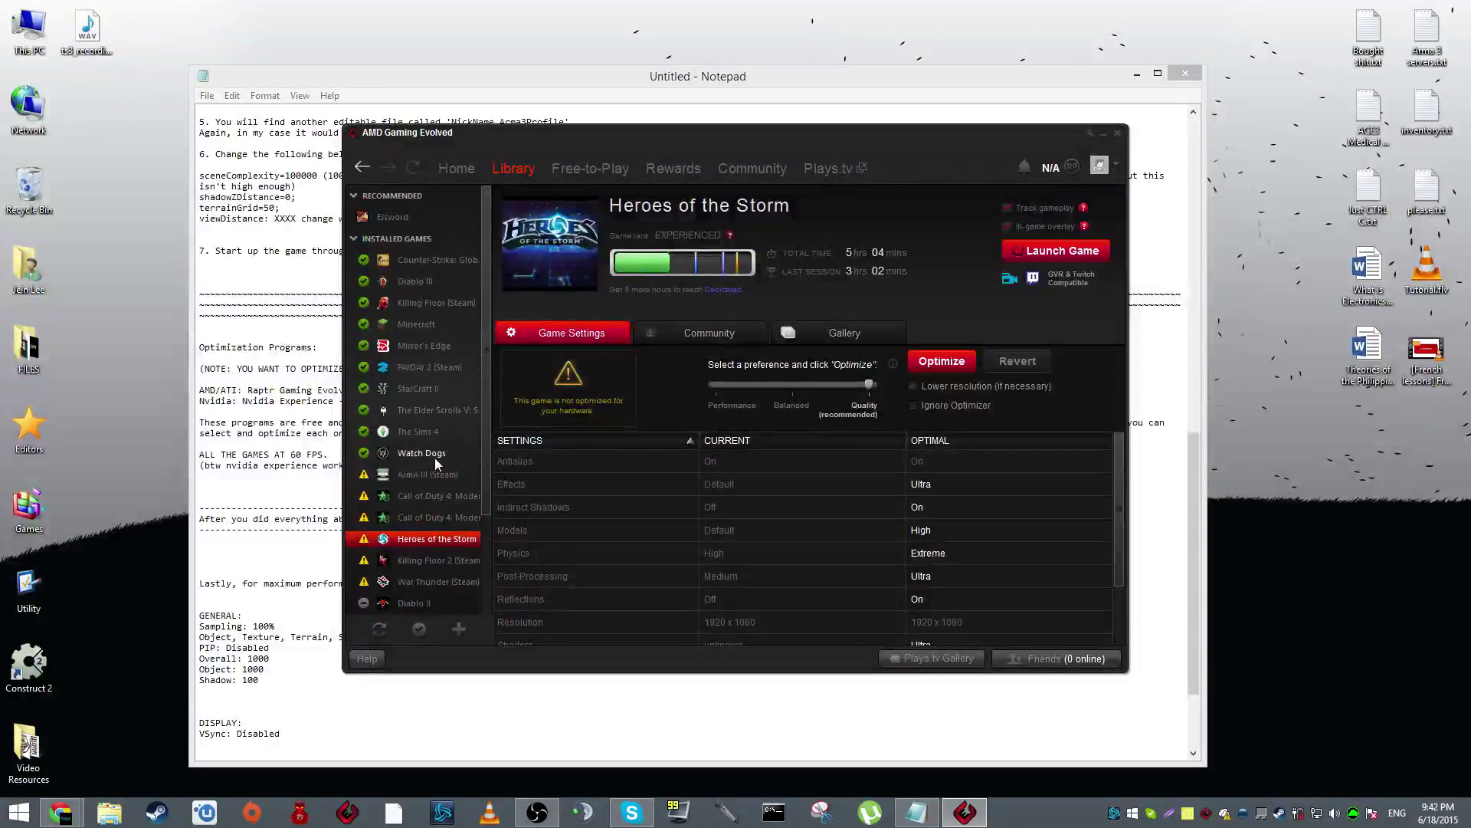
{"action": "left_click", "coordinate": [430, 411]}
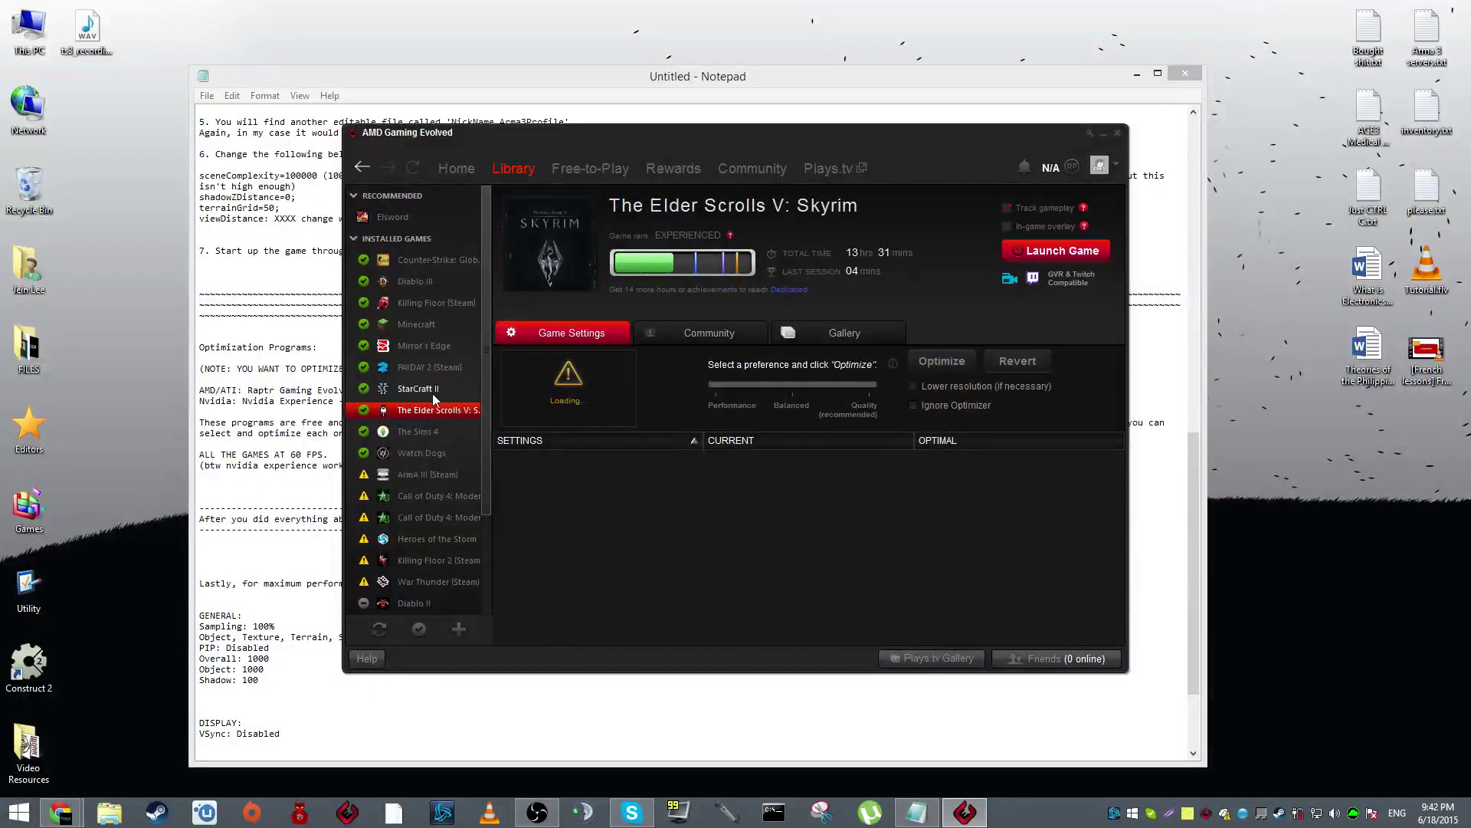
{"action": "left_click", "coordinate": [439, 369]}
{"action": "scroll", "coordinate": [437, 383], "scroll_direction": "down", "scroll_amount": 2}
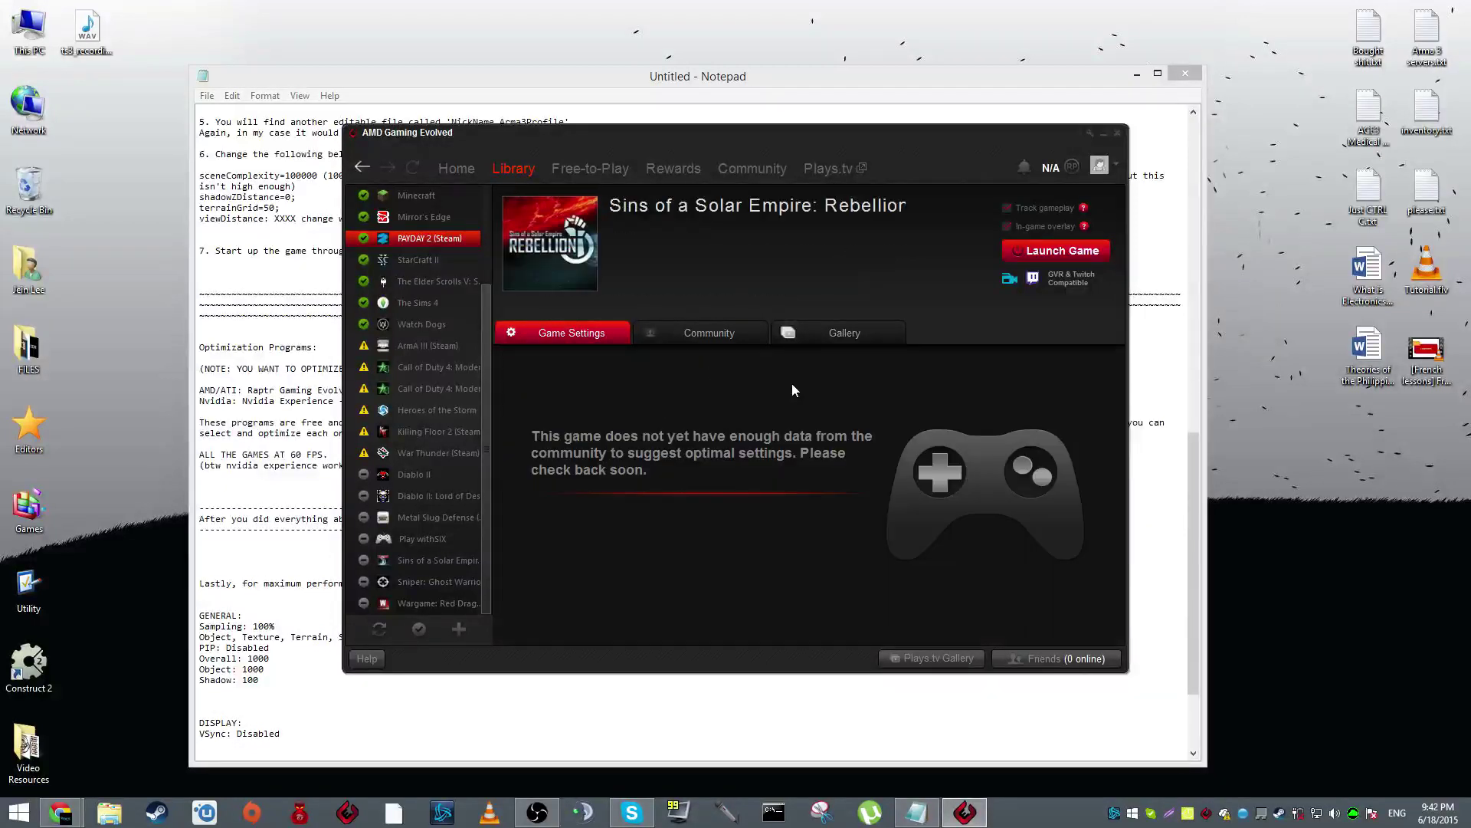
{"action": "left_click", "coordinate": [432, 566]}
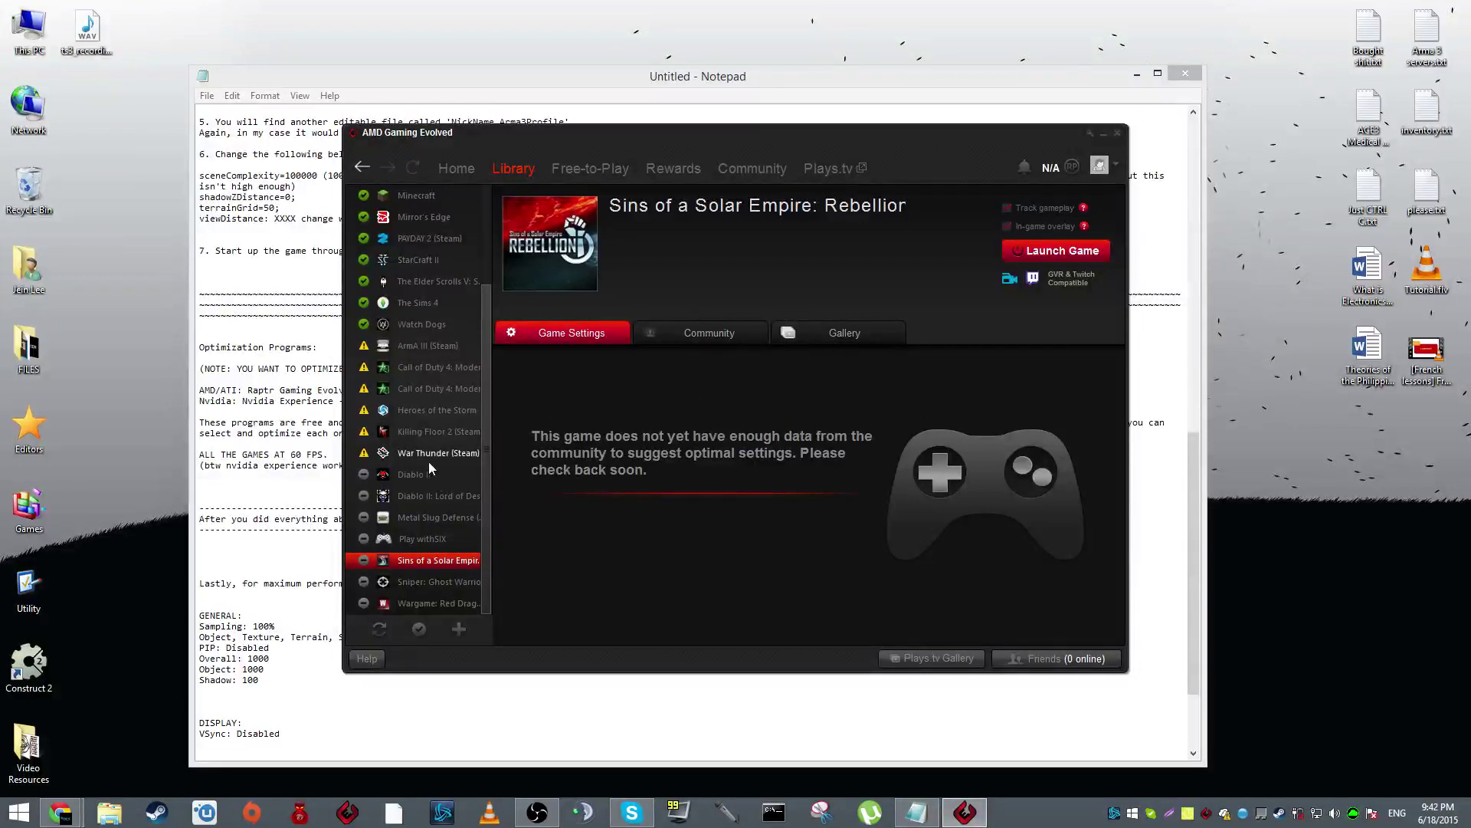
Set War Thunder's optimization preference to Balanced, then close AMD Gaming Evolved and return to the Notepad instructions
{"action": "scroll", "coordinate": [428, 457], "scroll_direction": "up", "scroll_amount": 1}
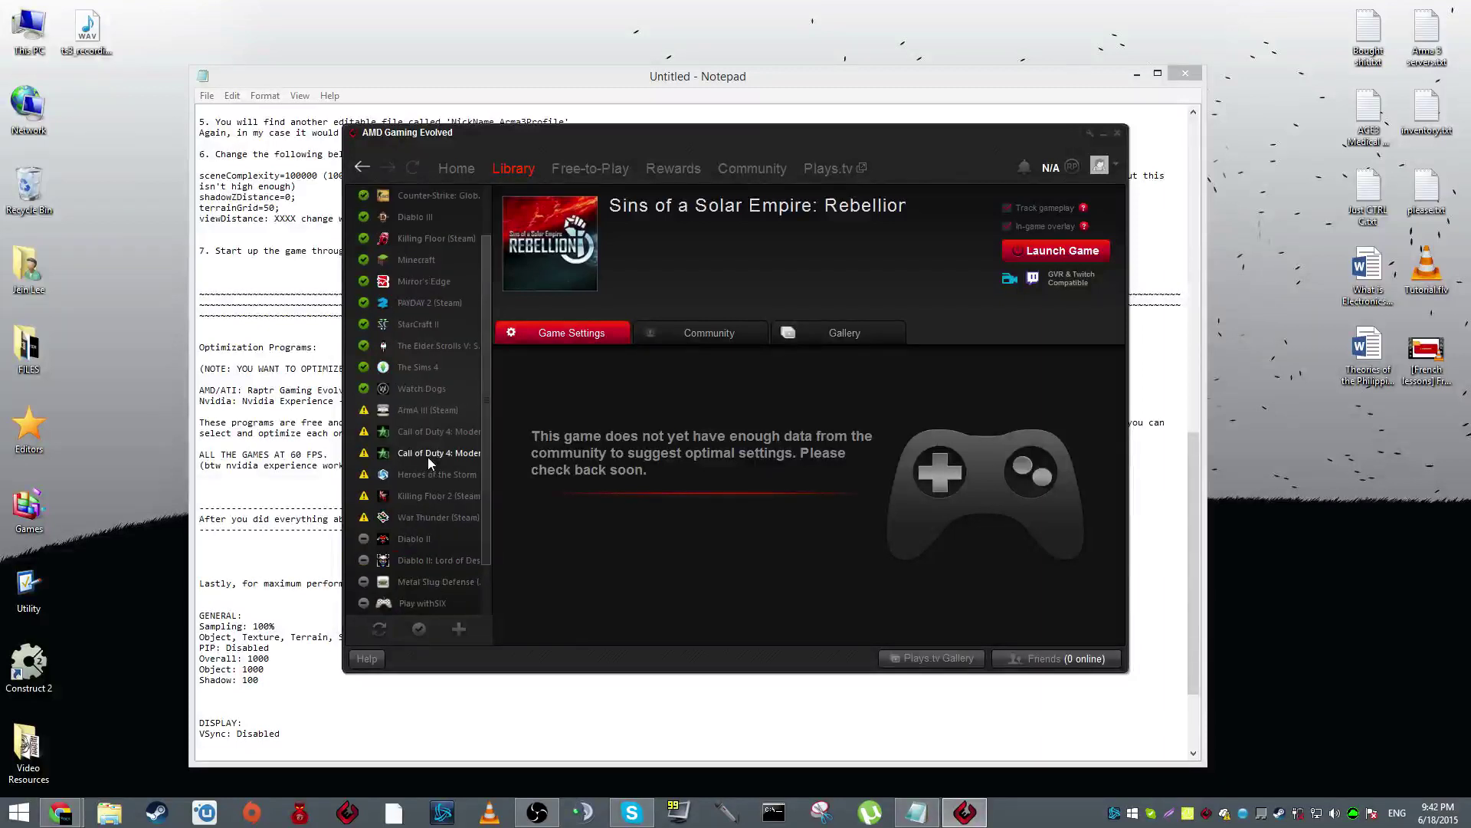
{"action": "left_click", "coordinate": [439, 519]}
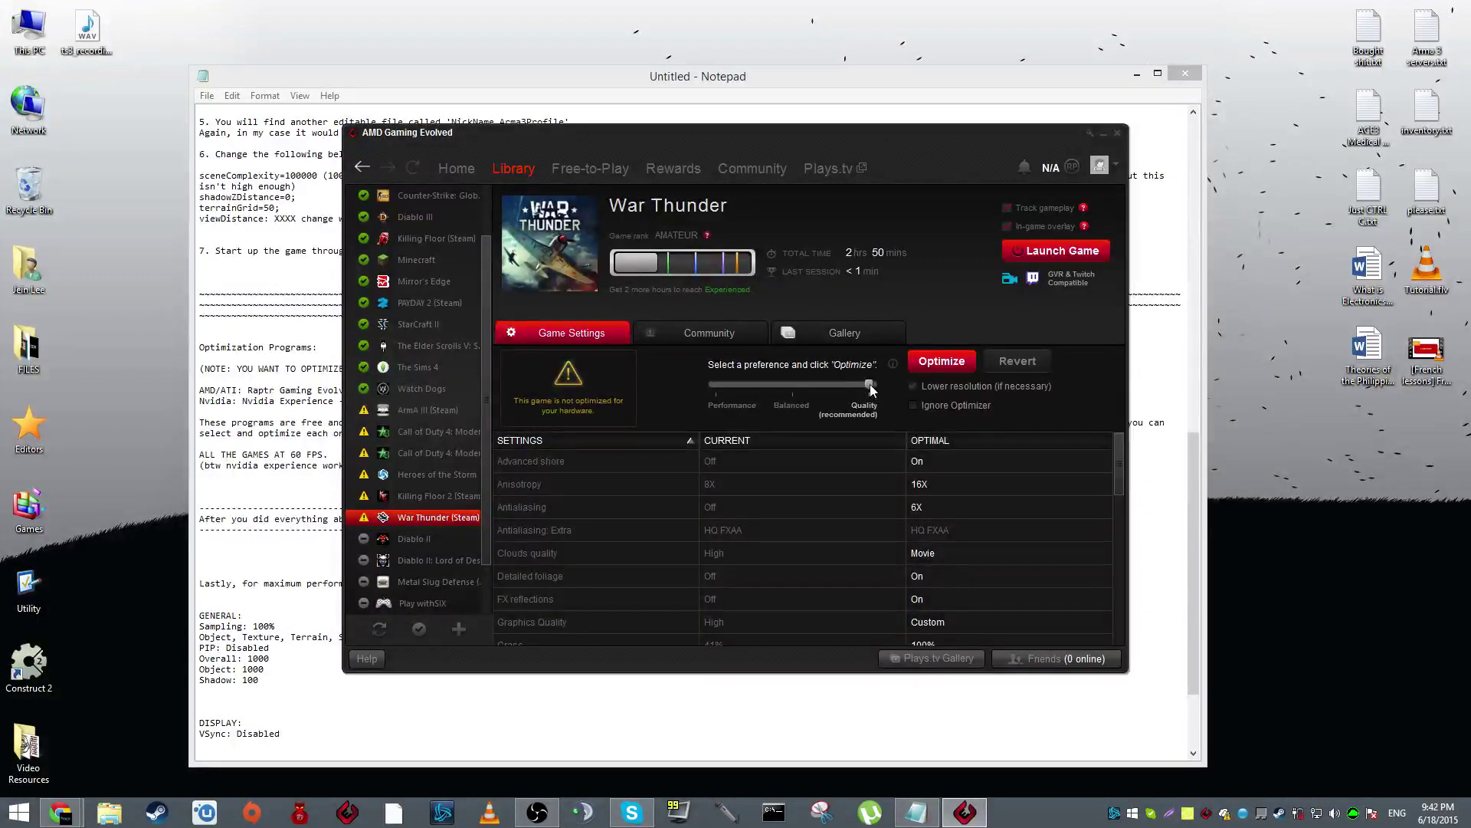
{"action": "left_click_drag", "start_coordinate": [871, 385], "coordinate": [793, 385]}
{"action": "left_click", "coordinate": [1117, 134]}
{"action": "left_click", "coordinate": [979, 367]}
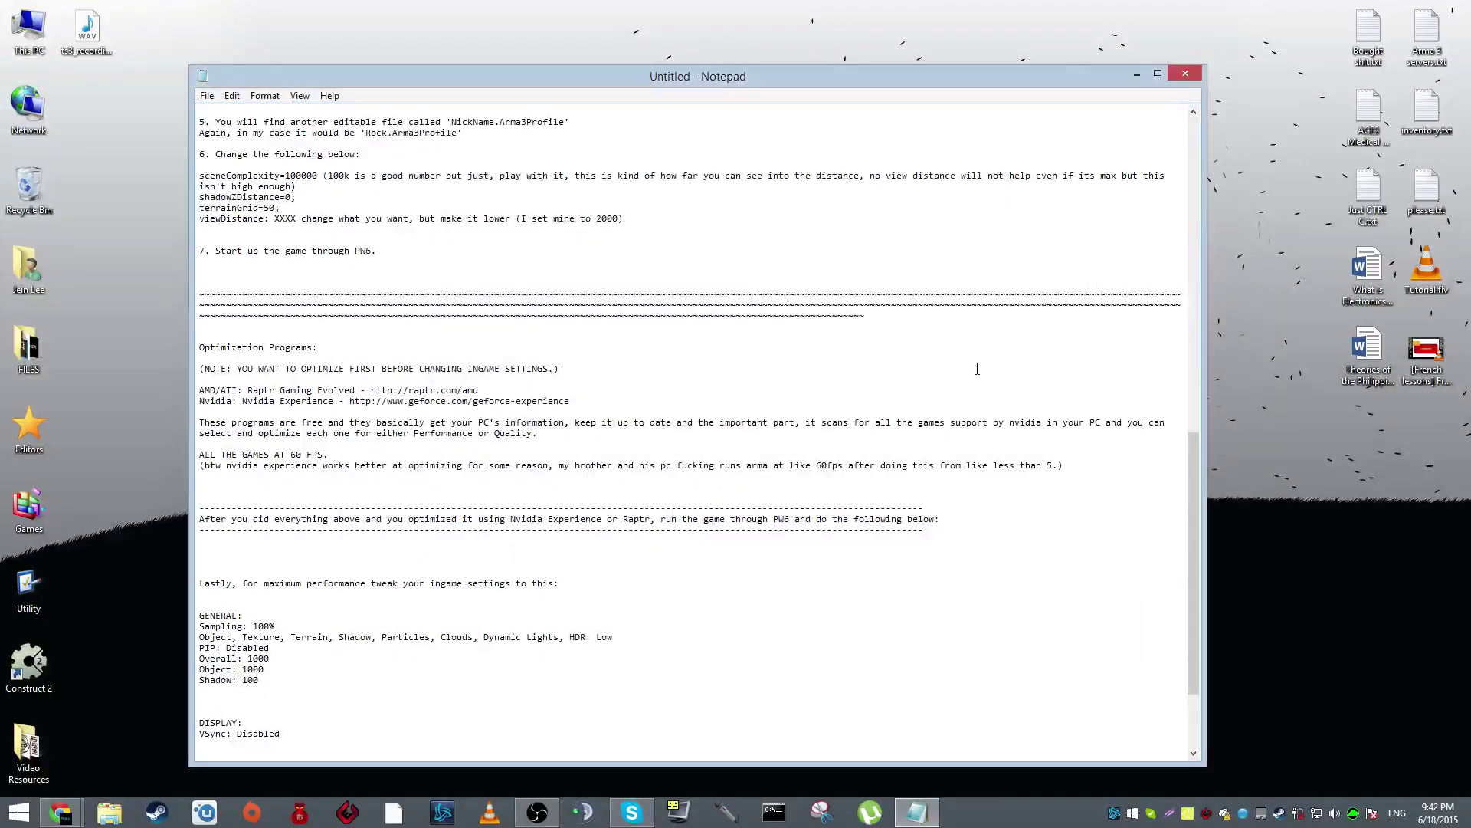
Review the GENERAL in-game settings in the instructions, and highlight the note about Nvidia Experience optimizing better
{"action": "scroll", "coordinate": [978, 368], "scroll_direction": "down", "scroll_amount": 4}
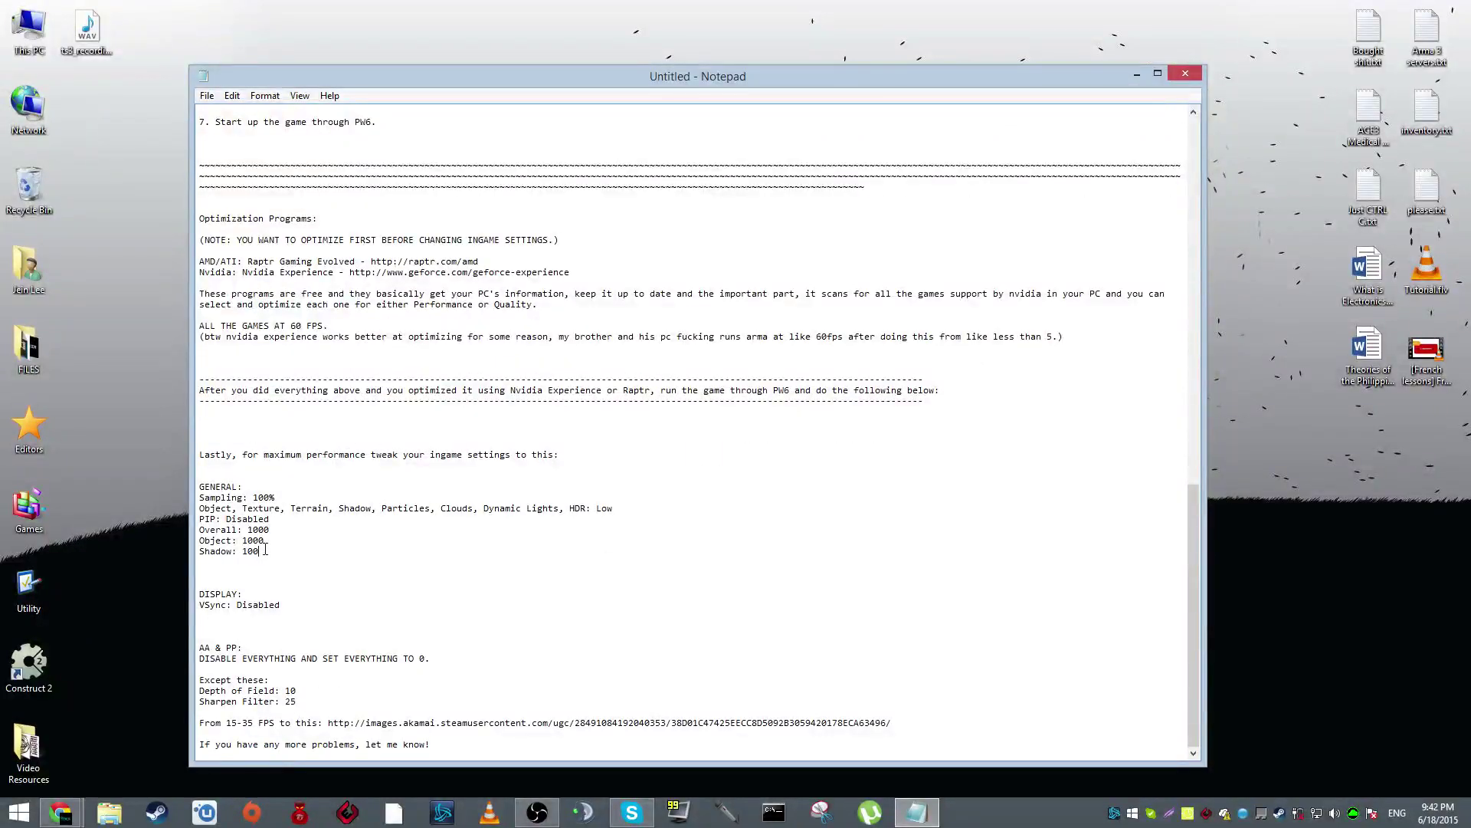
{"action": "left_click_drag", "start_coordinate": [264, 550], "coordinate": [244, 488]}
{"action": "left_click", "coordinate": [244, 488]}
{"action": "scroll", "coordinate": [277, 391], "scroll_direction": "up", "scroll_amount": 6}
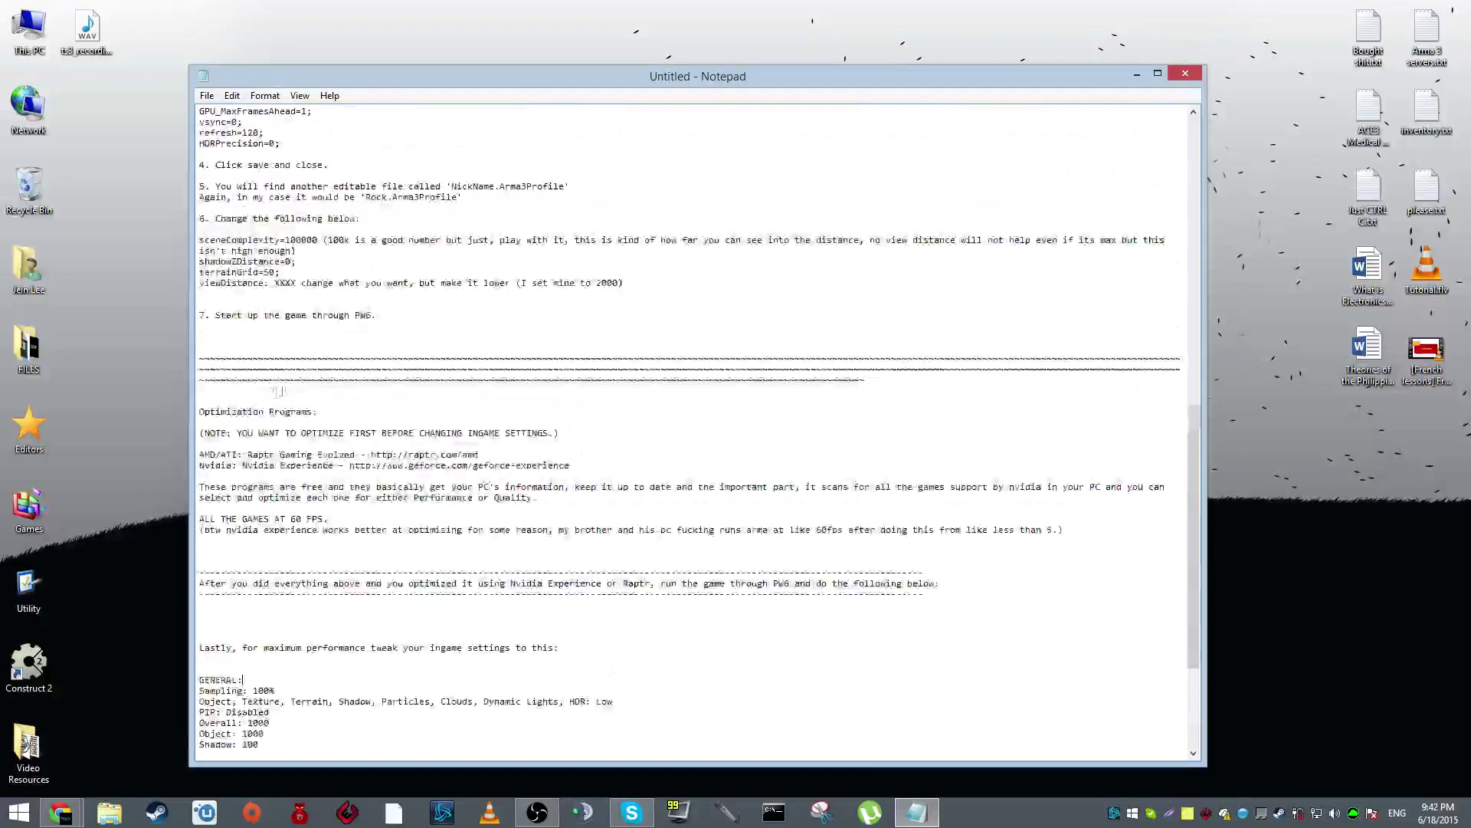
{"action": "left_click", "coordinate": [258, 455]}
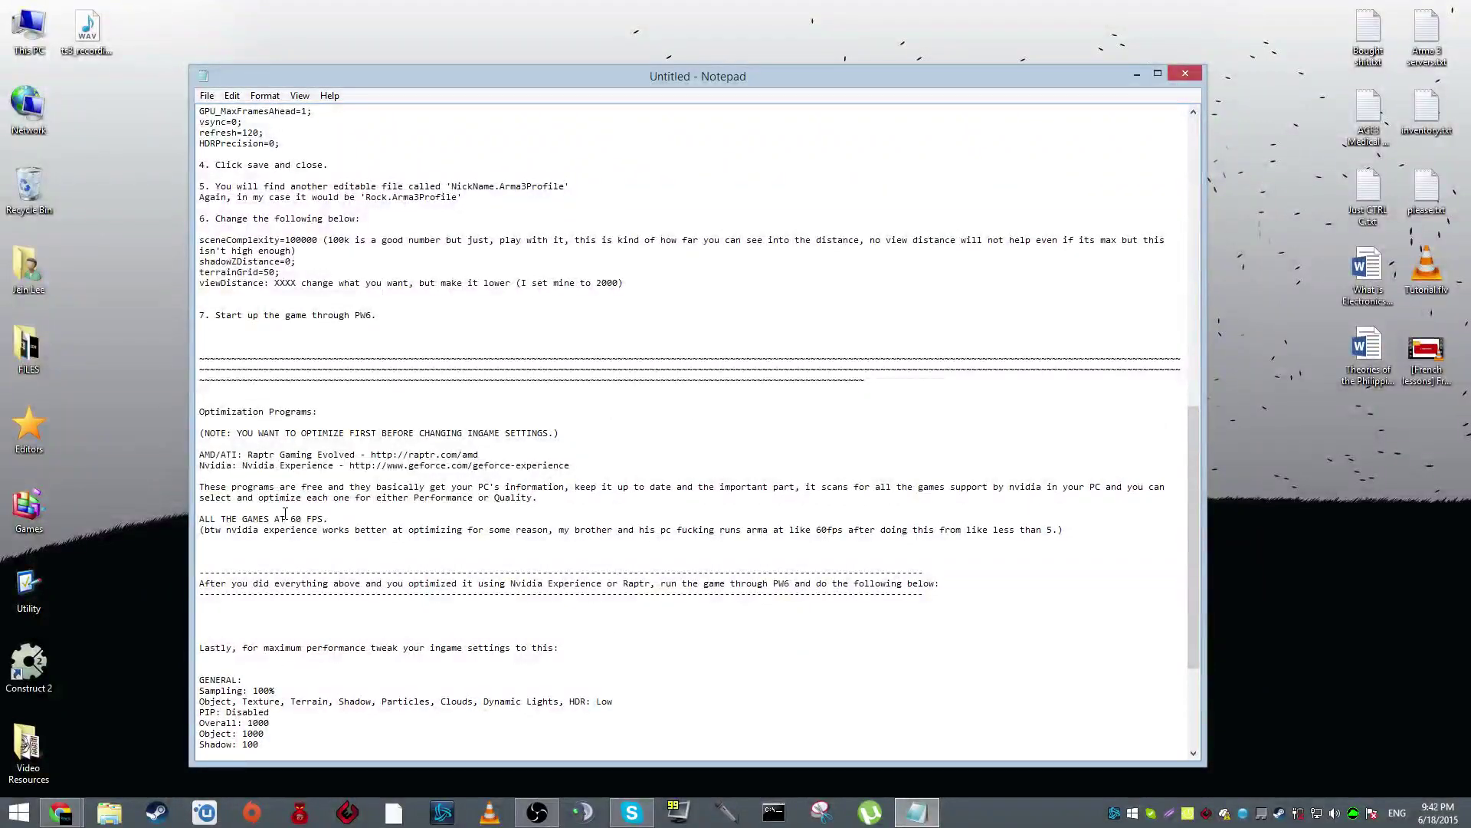
{"action": "left_click_drag", "start_coordinate": [233, 530], "coordinate": [994, 529]}
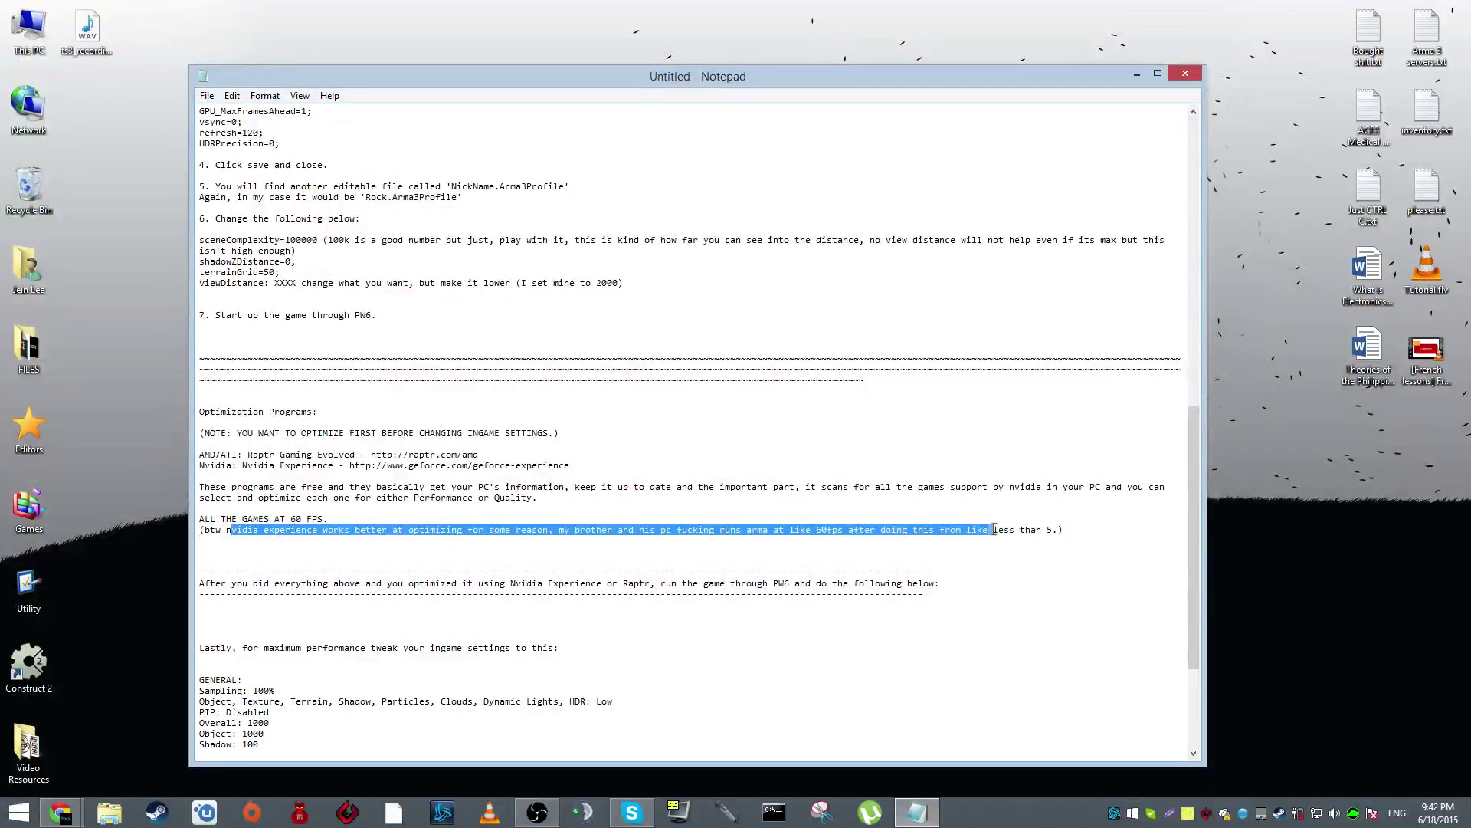
{"action": "left_click", "coordinate": [994, 529]}
Highlight the instruction to run the game through PW6 after optimizing with Nvidia Experience or Raptr
{"action": "scroll", "coordinate": [630, 492], "scroll_direction": "down", "scroll_amount": 4}
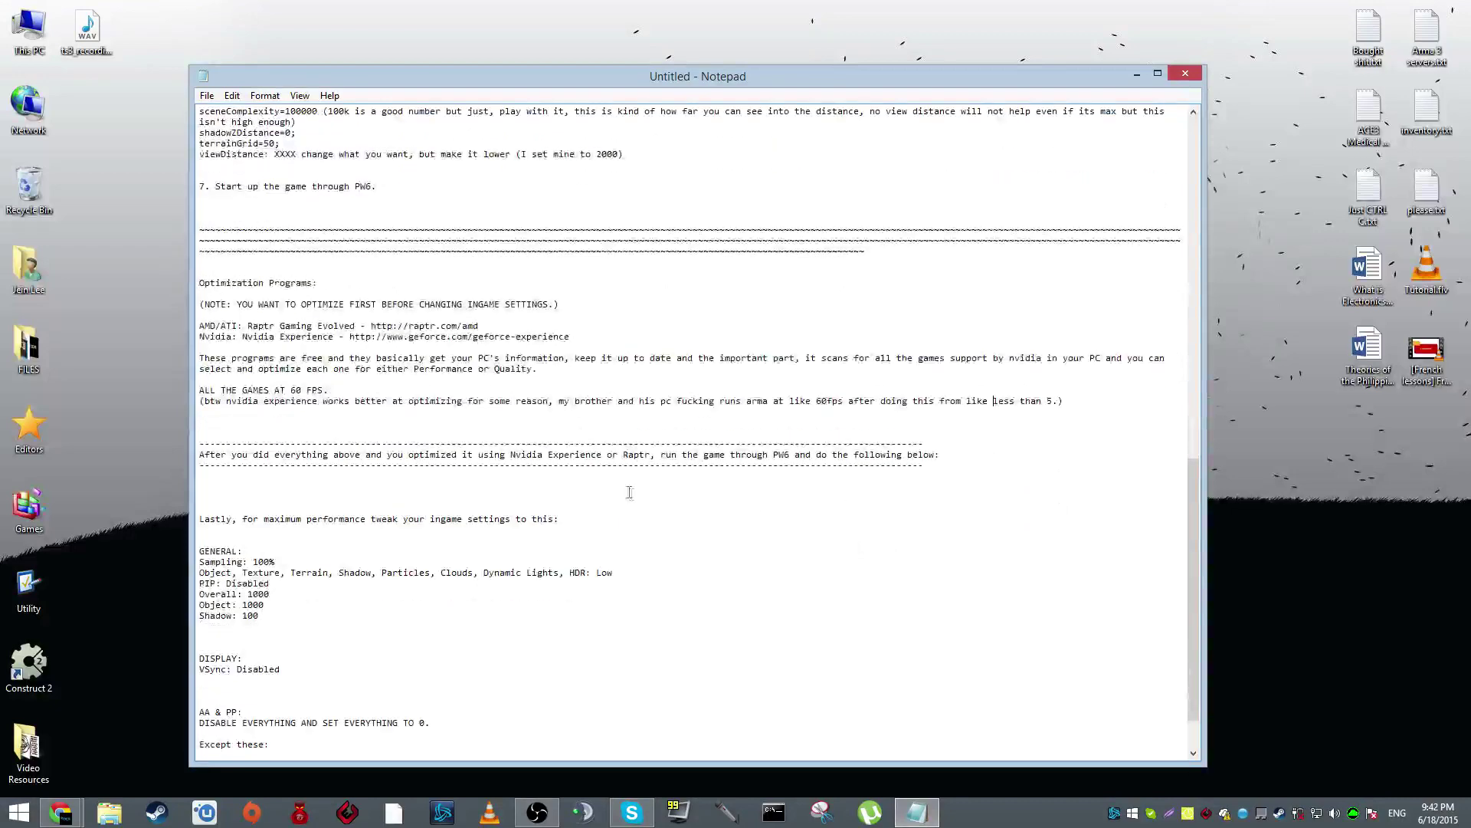
{"action": "scroll", "coordinate": [630, 492], "scroll_direction": "down", "scroll_amount": 2}
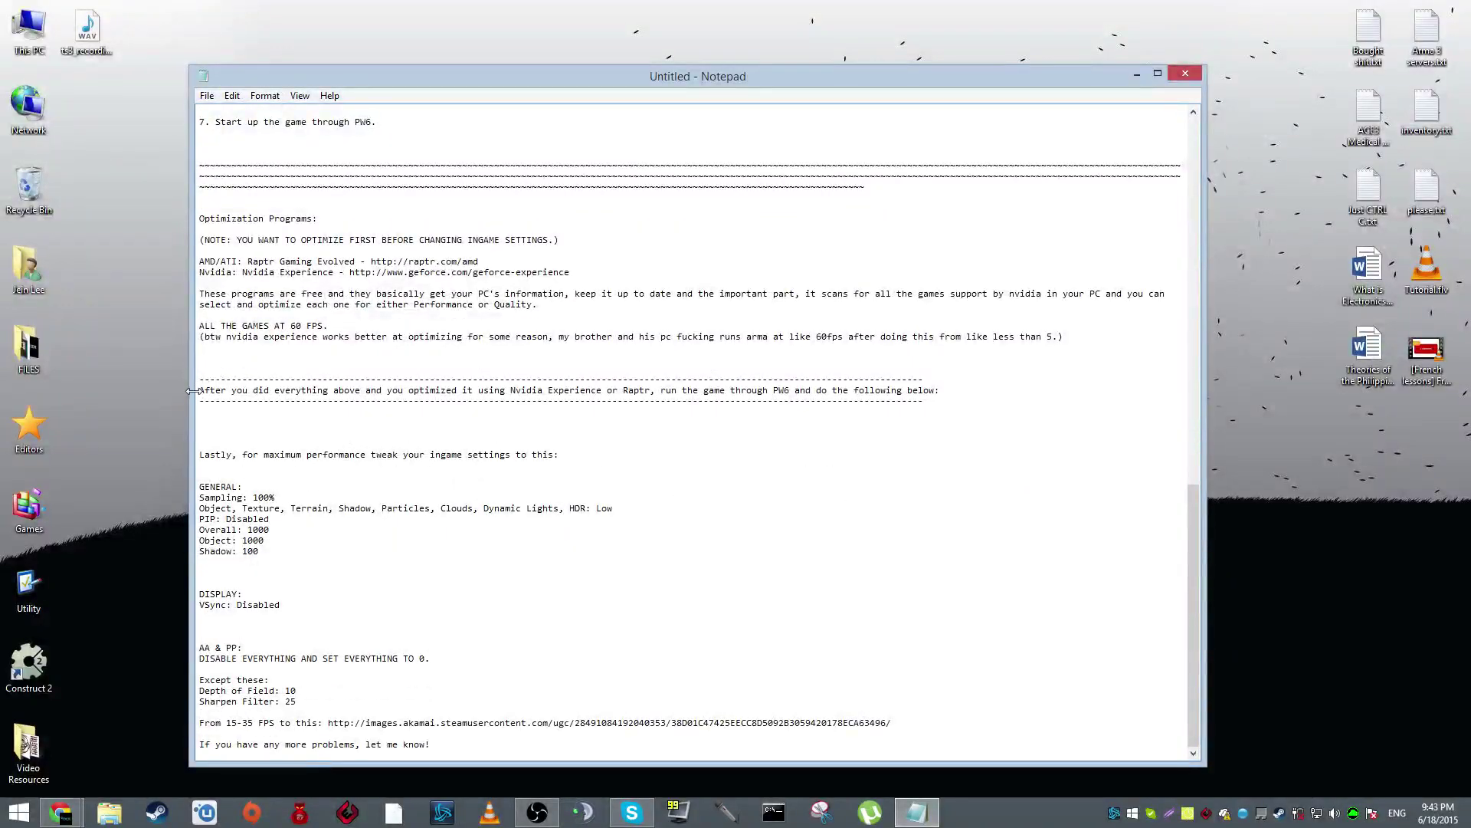
{"action": "left_click_drag", "start_coordinate": [198, 390], "coordinate": [942, 396]}
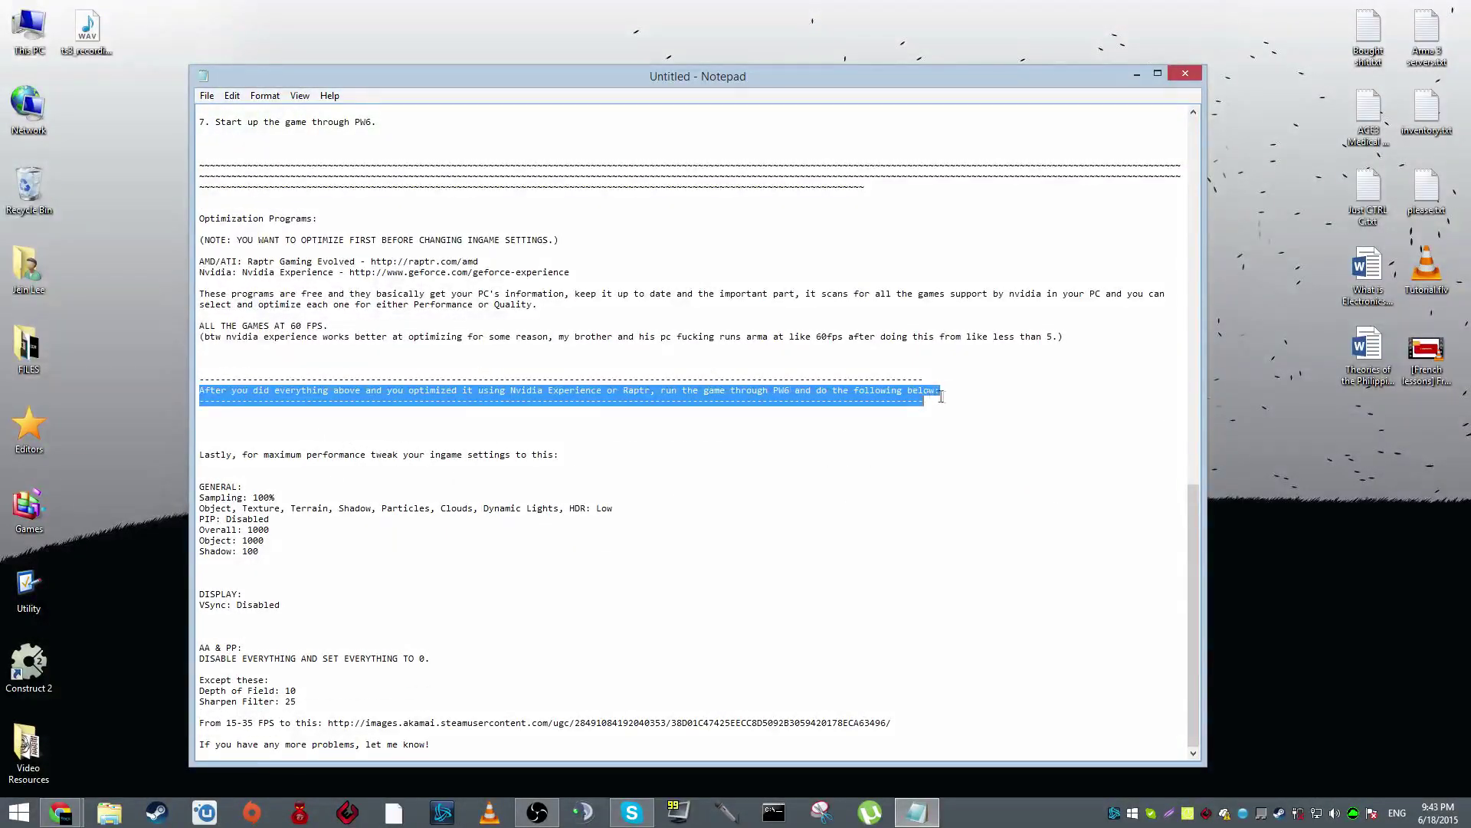
{"action": "left_click", "coordinate": [941, 396]}
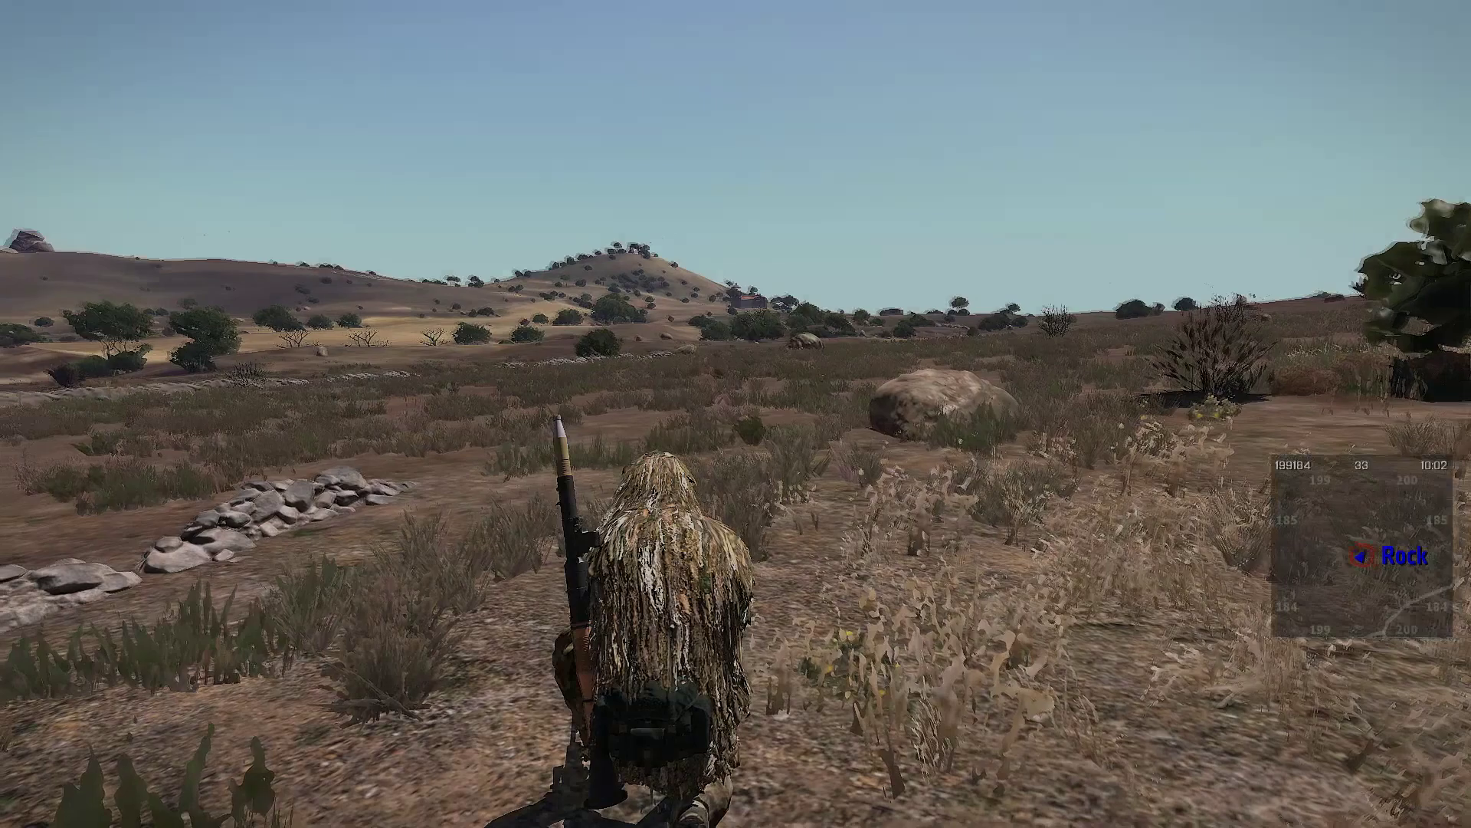
Pause Arma 3 and open the video options to examine the general quality and visibility settings
{"action": "key", "text": "Escape"}
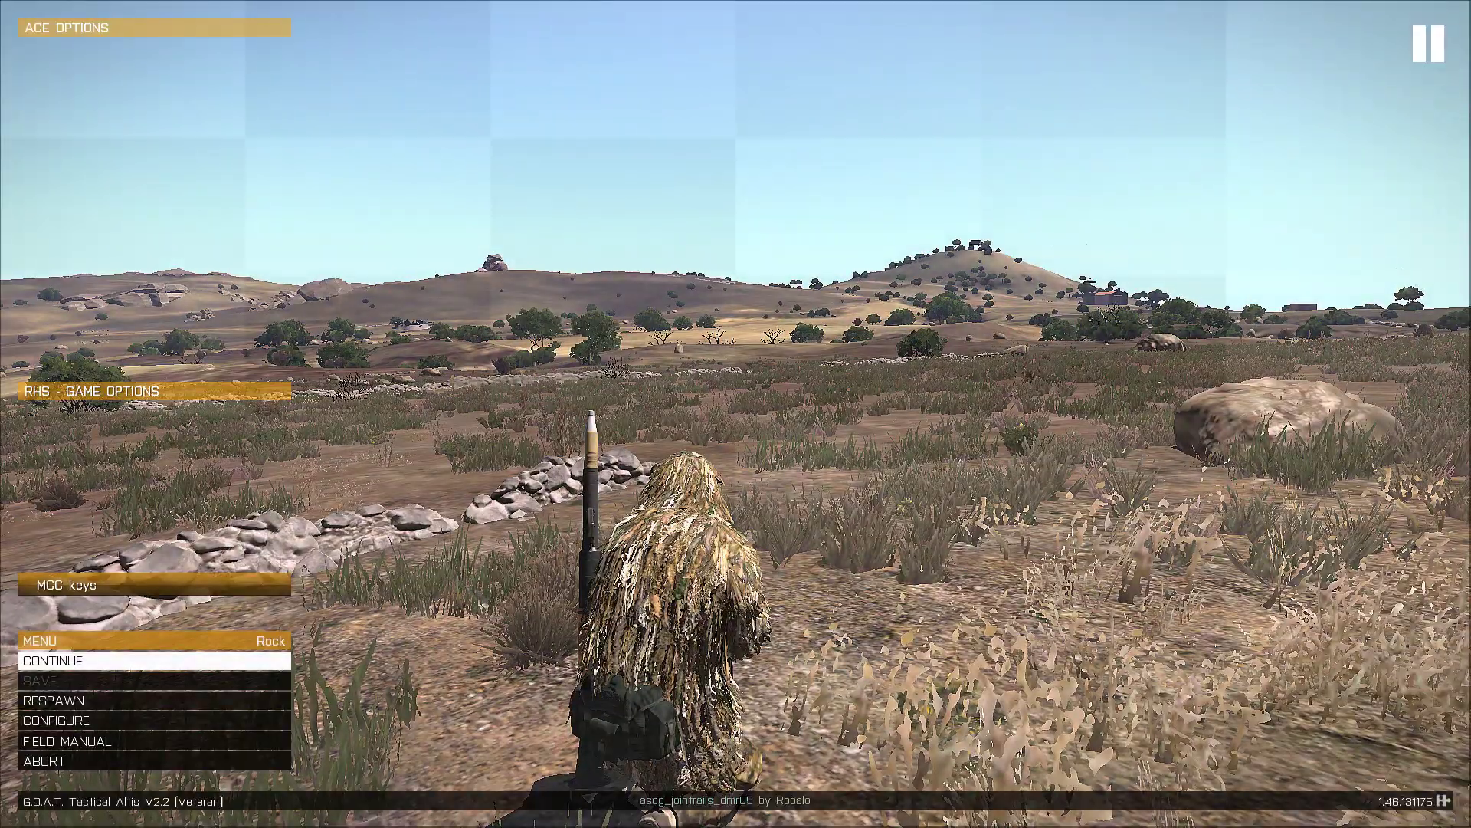
{"action": "key", "text": "Return"}
{"action": "key", "text": "Up"}
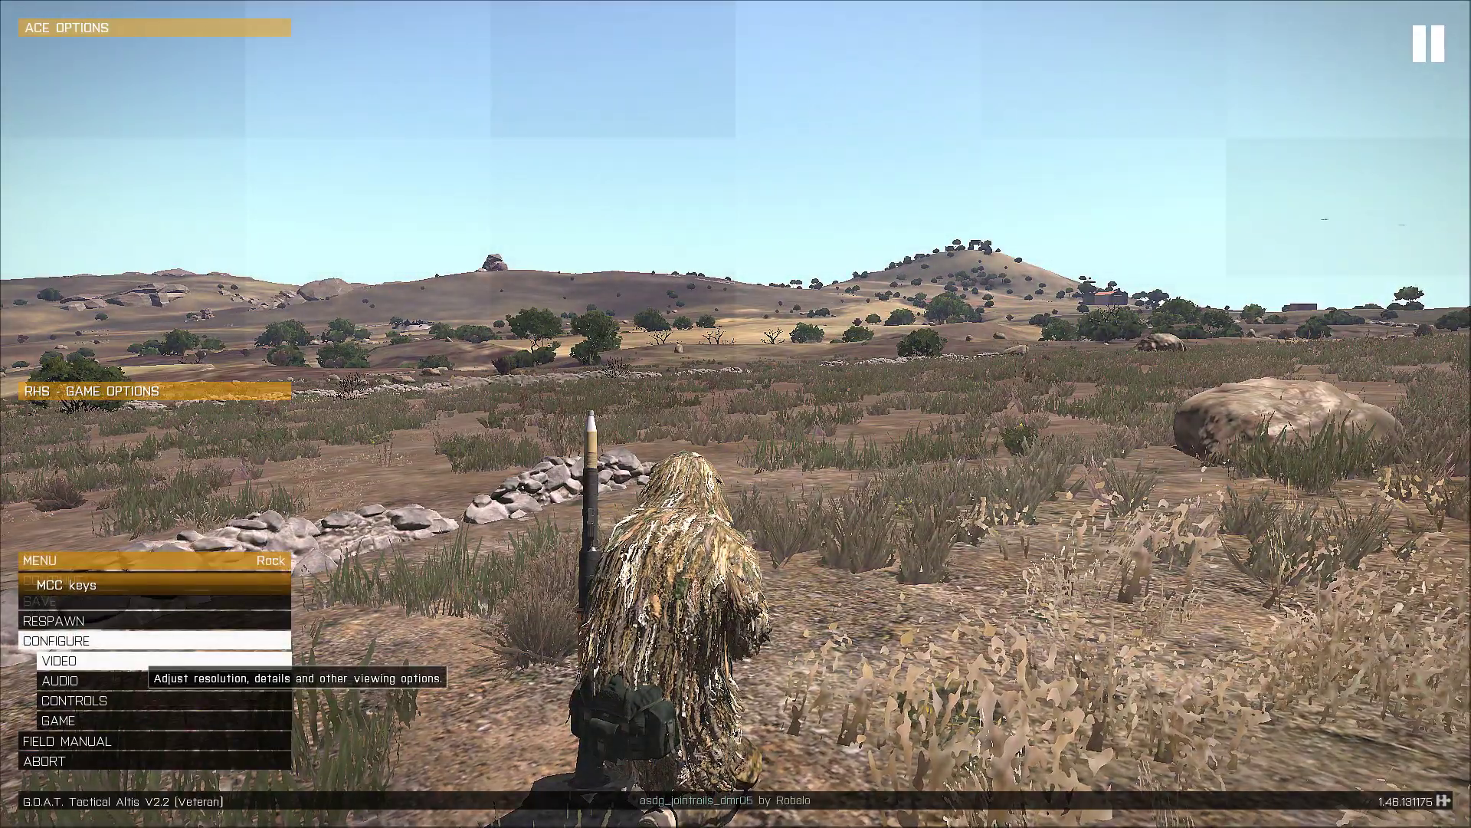
{"action": "key", "text": "Return"}
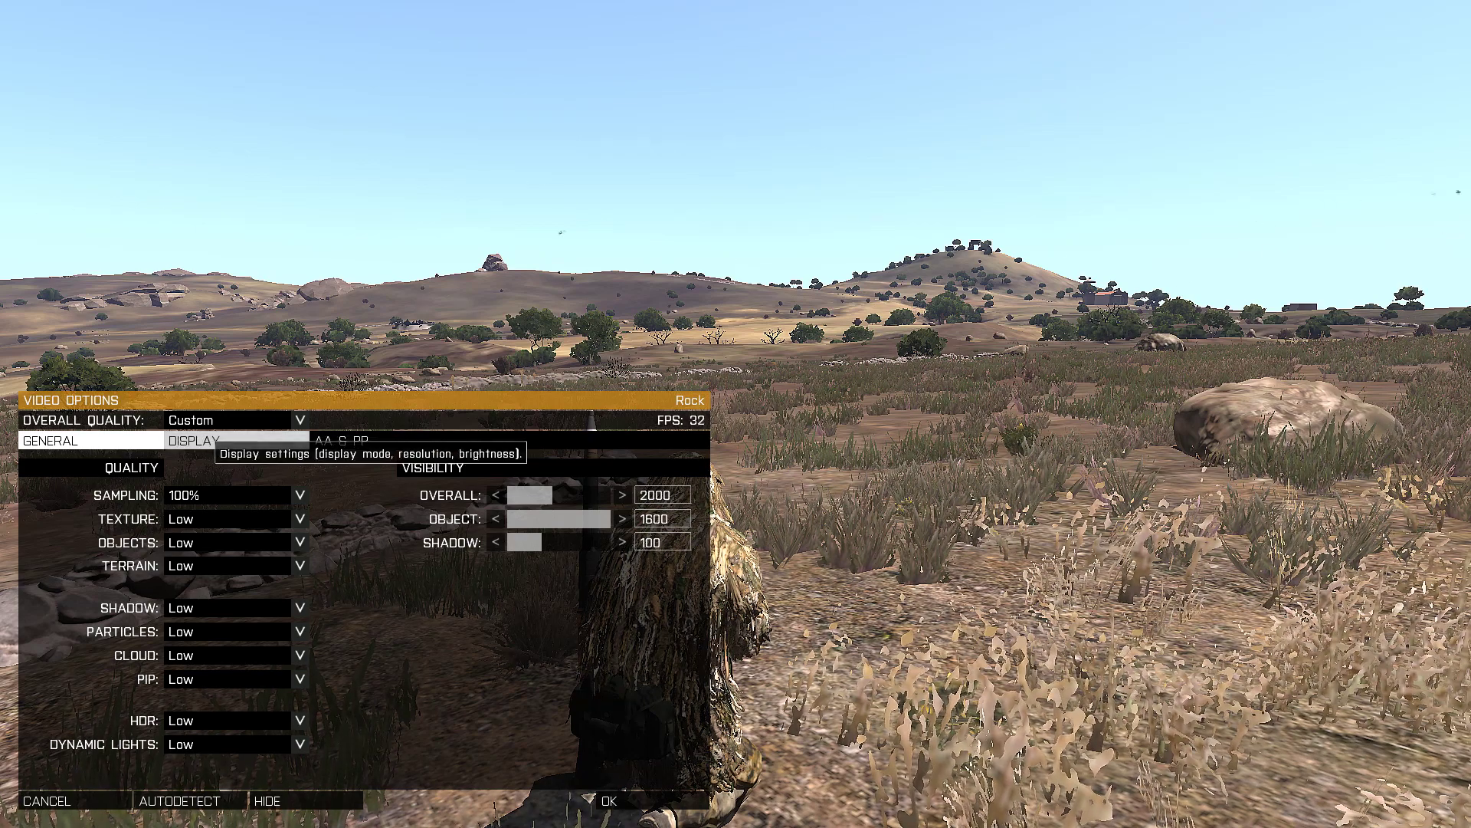
Set VSync to Disabled in the display settings, and check the interface size options
{"action": "left_click", "coordinate": [211, 442]}
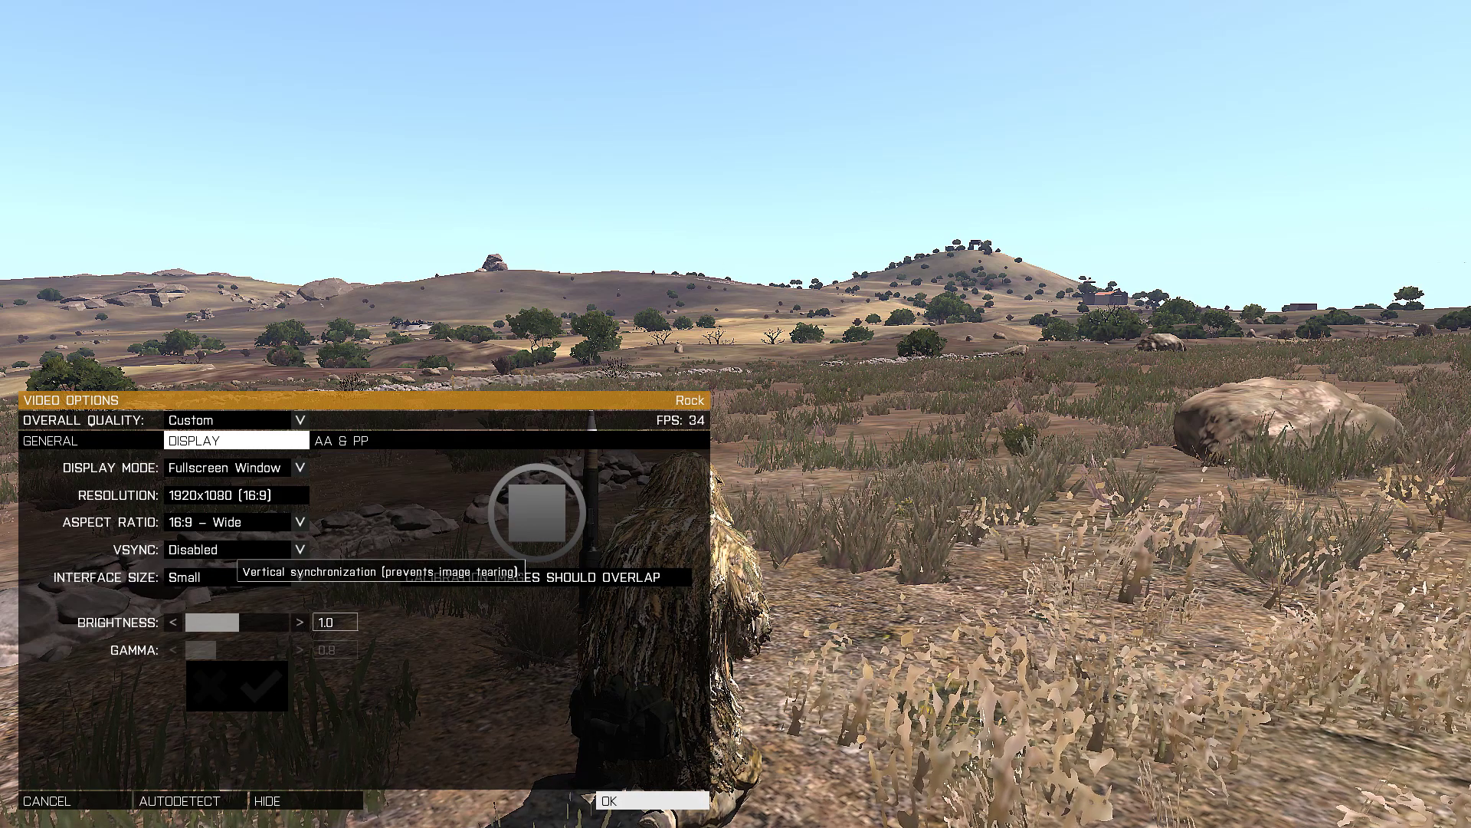
{"action": "left_click", "coordinate": [230, 549]}
{"action": "left_click", "coordinate": [230, 442]}
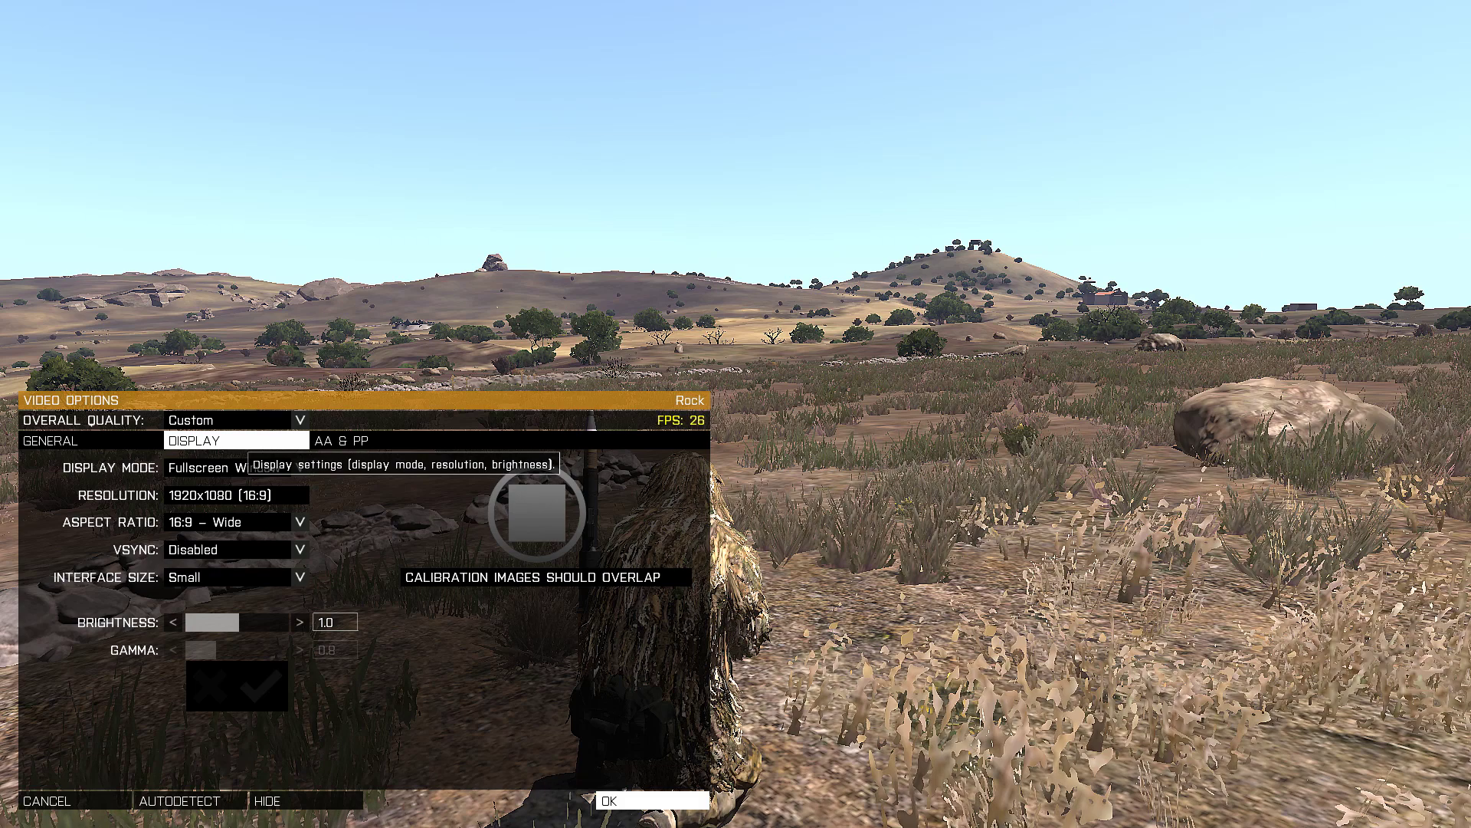
{"action": "left_click", "coordinate": [231, 550]}
{"action": "left_click", "coordinate": [193, 568]}
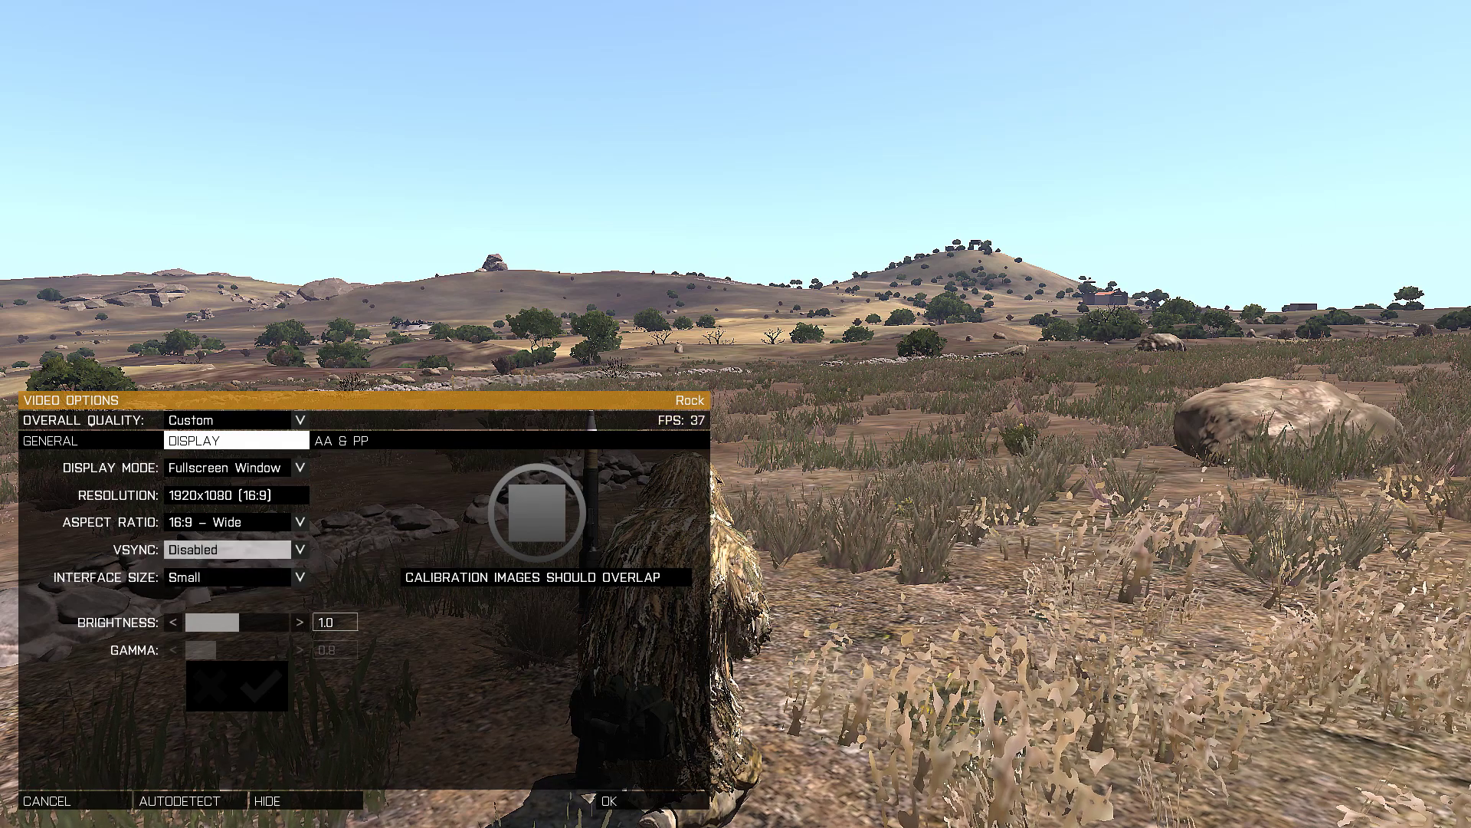
{"action": "left_click", "coordinate": [299, 577]}
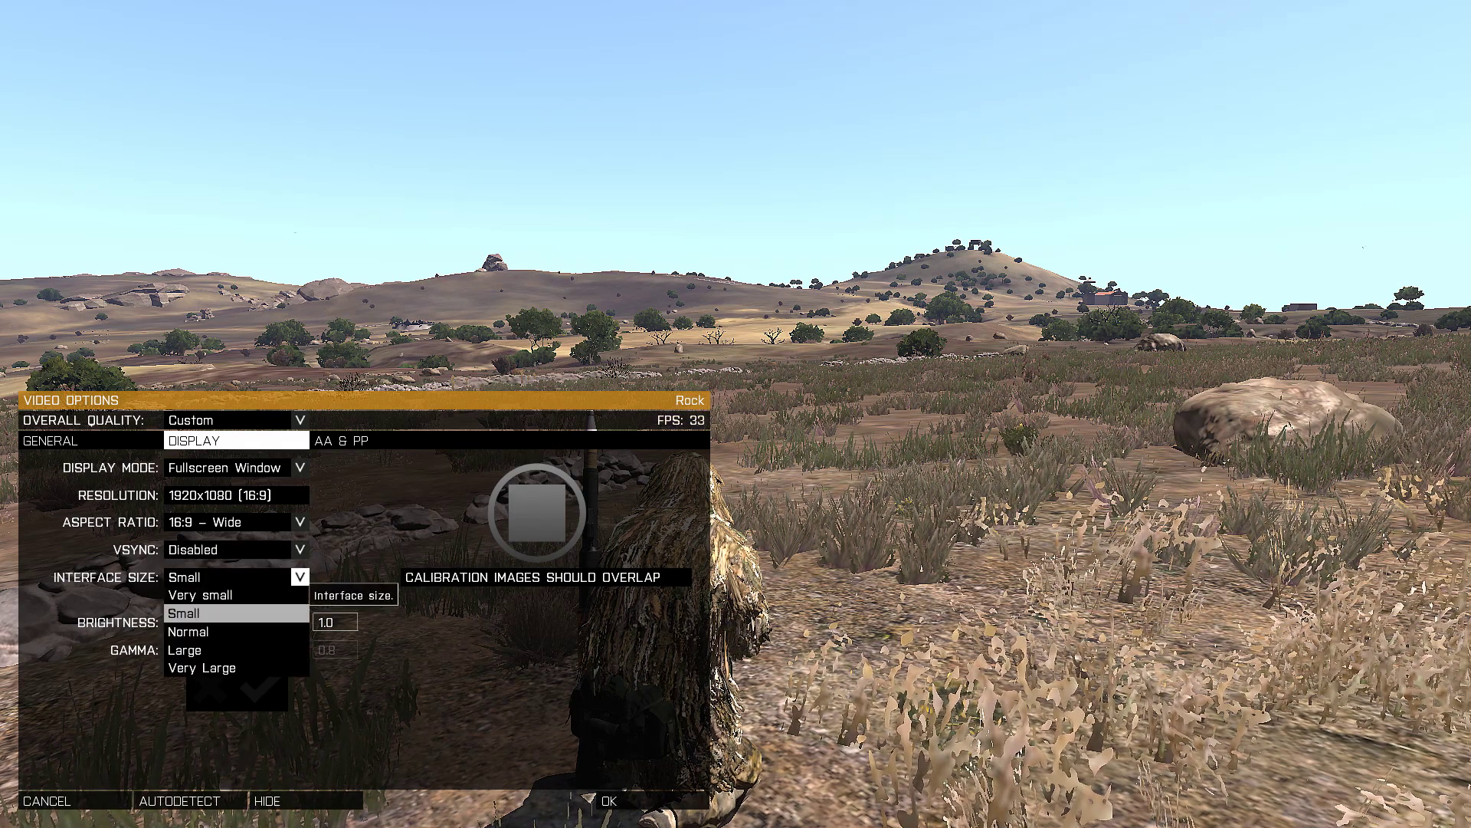
{"action": "left_click", "coordinate": [227, 577]}
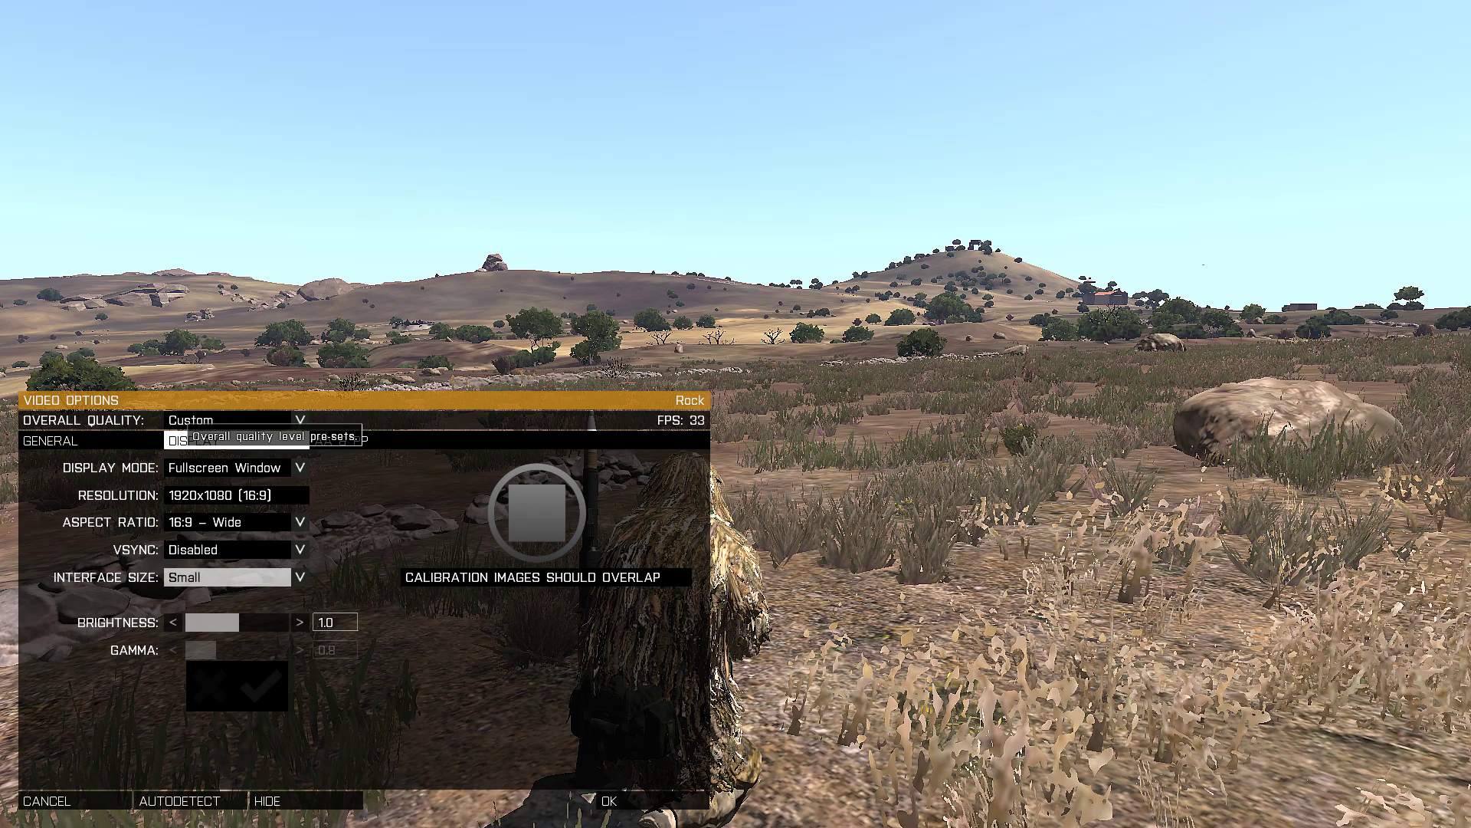
Examine the AA & PP settings, recheck the general video options, and return to the game
{"action": "left_click", "coordinate": [381, 441]}
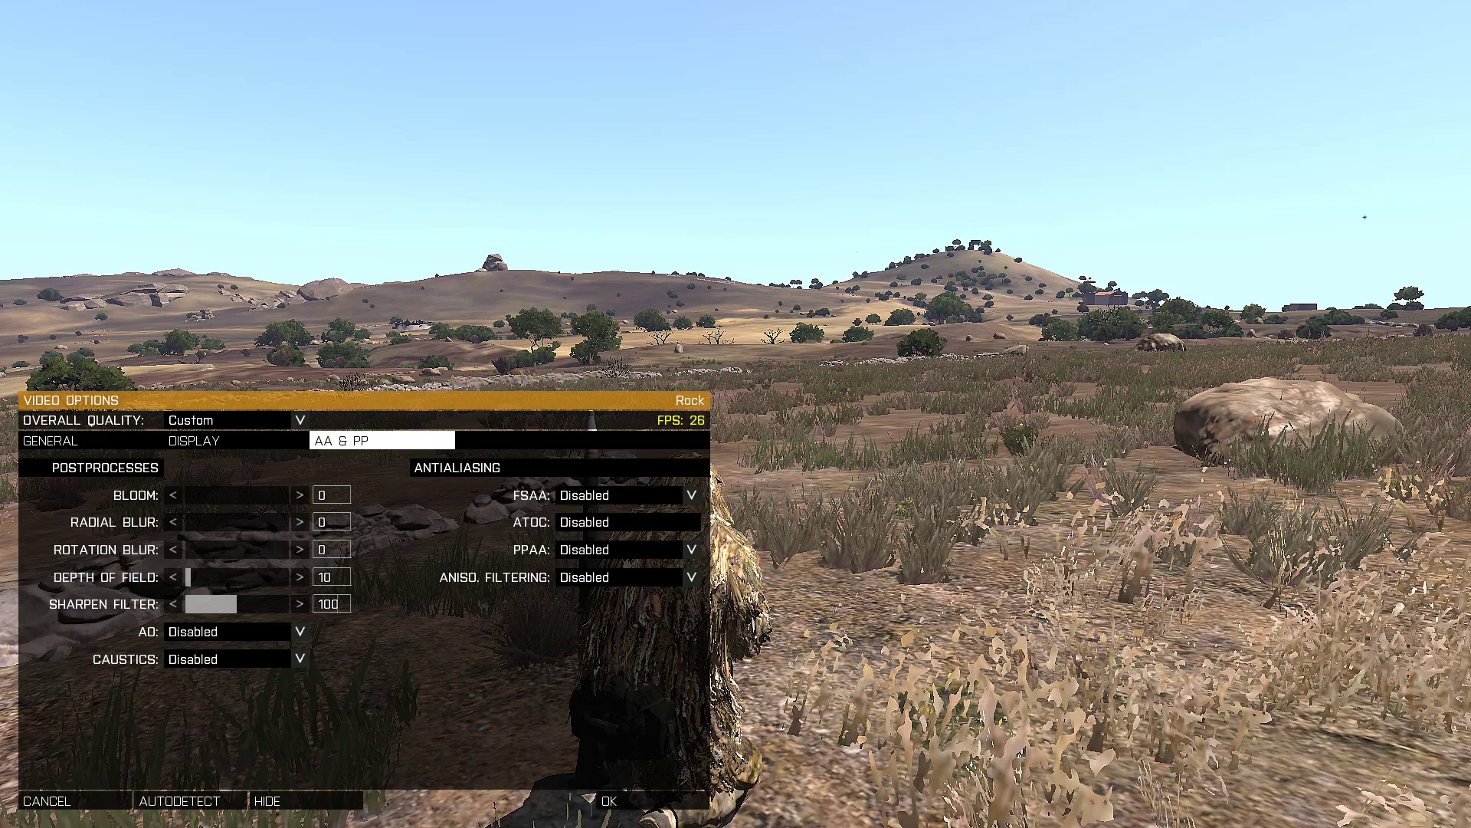
{"action": "key", "text": "Escape"}
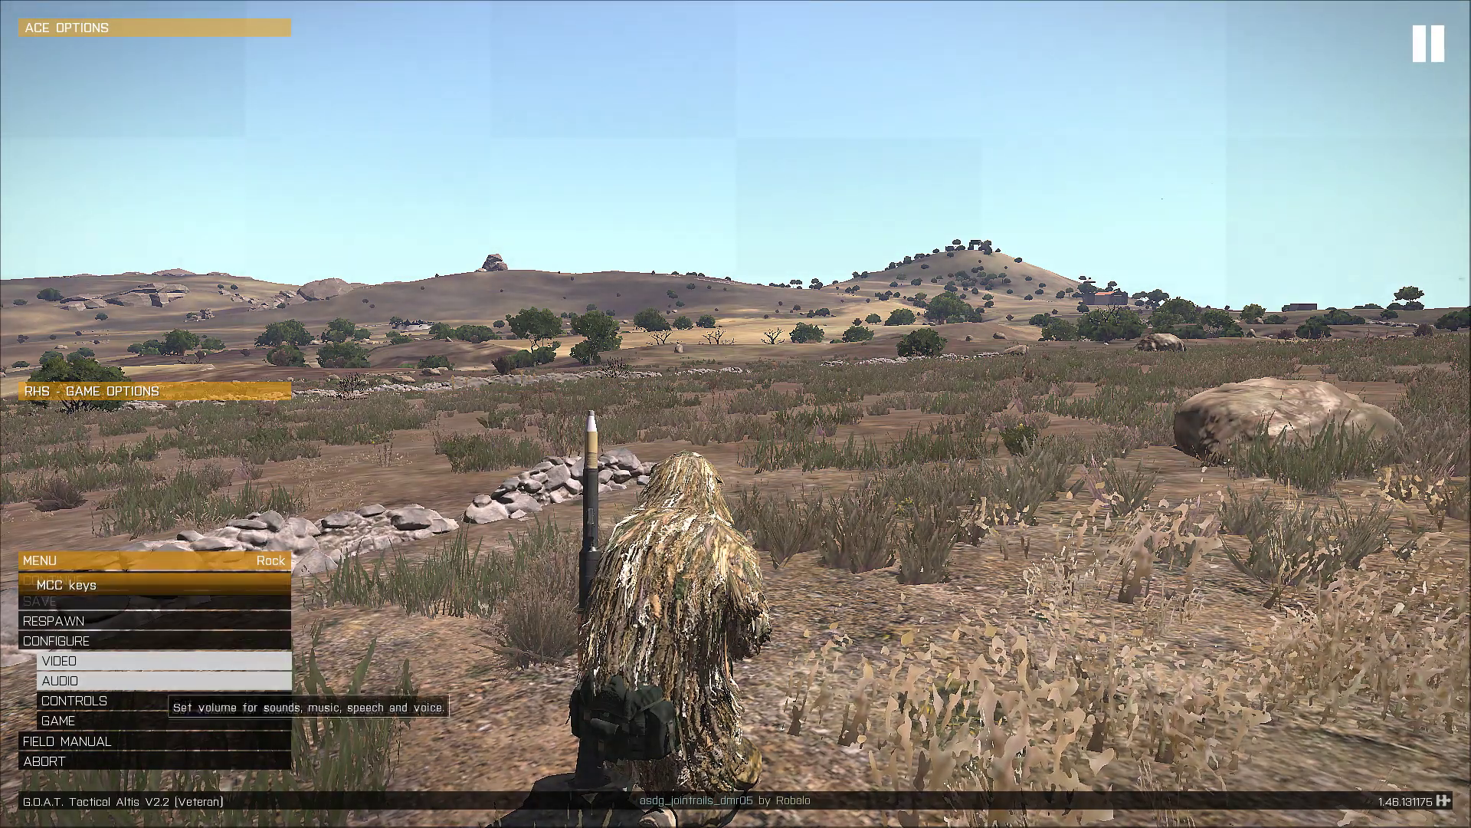
{"action": "left_click", "coordinate": [153, 661]}
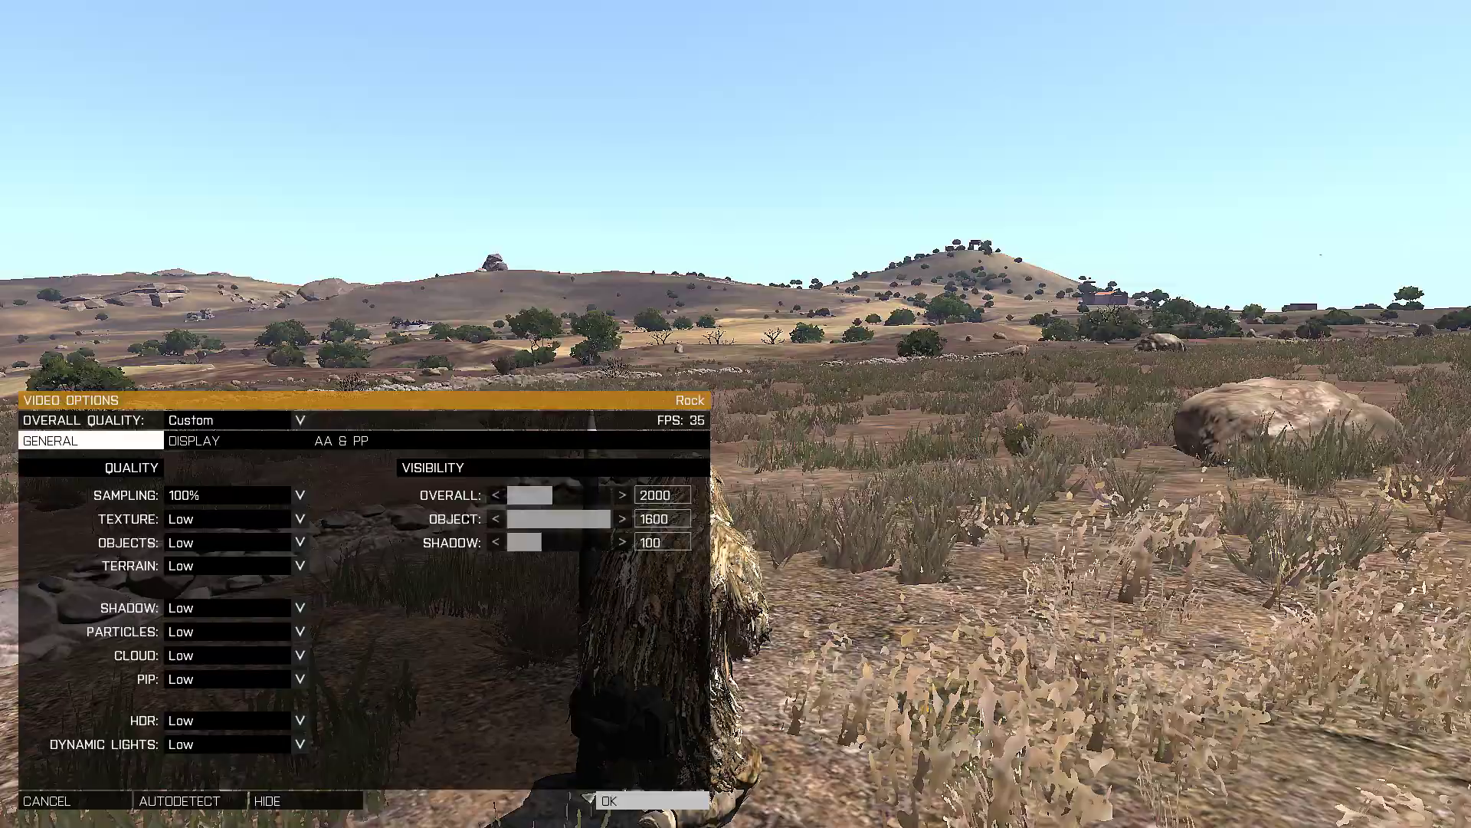
{"action": "key", "text": "Escape"}
{"action": "key", "text": "Escape"}
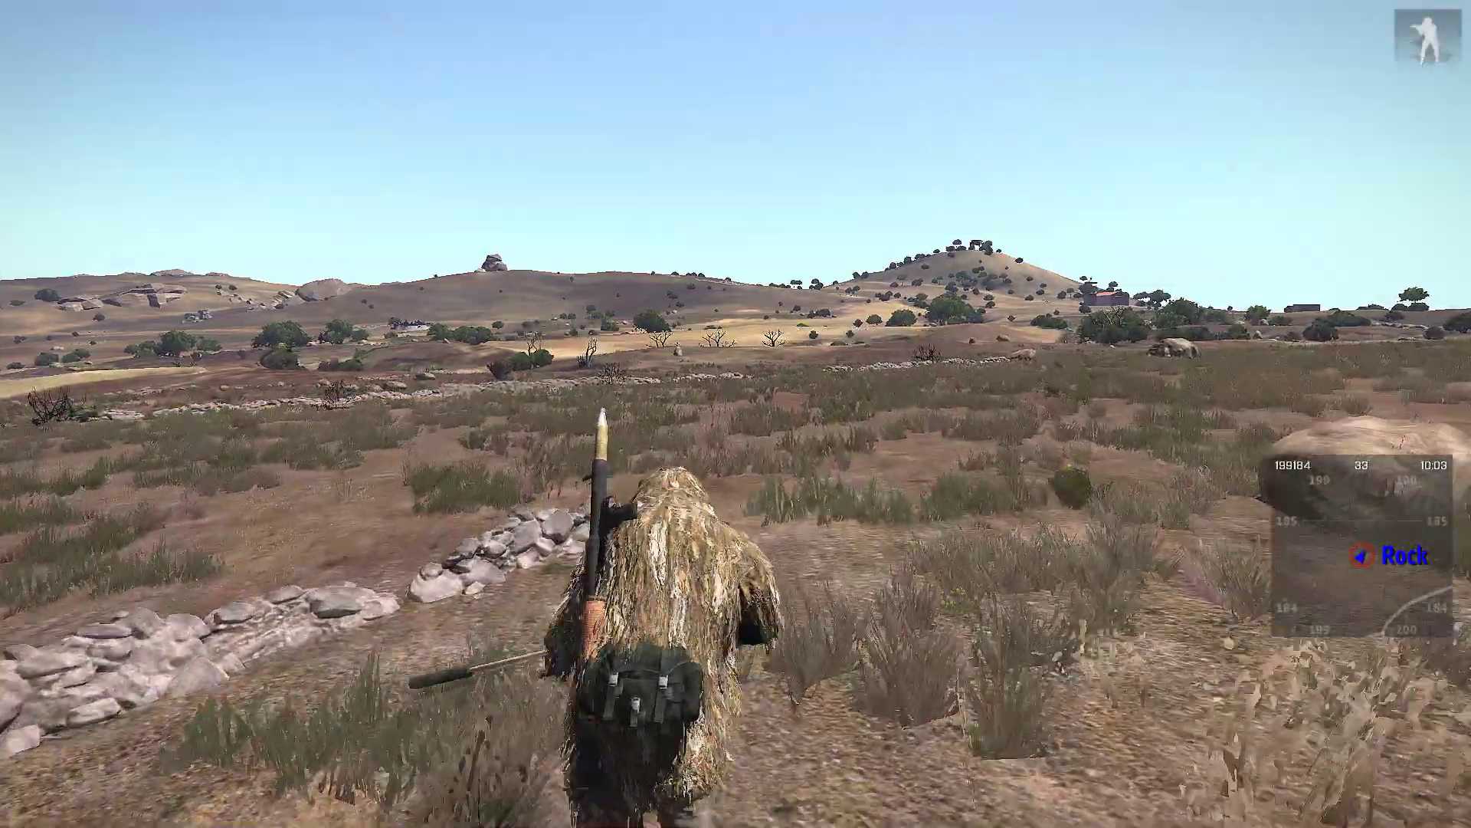
Move the character around, check the frame rate in the video options, and leave them again
{"action": "key", "text": "w"}
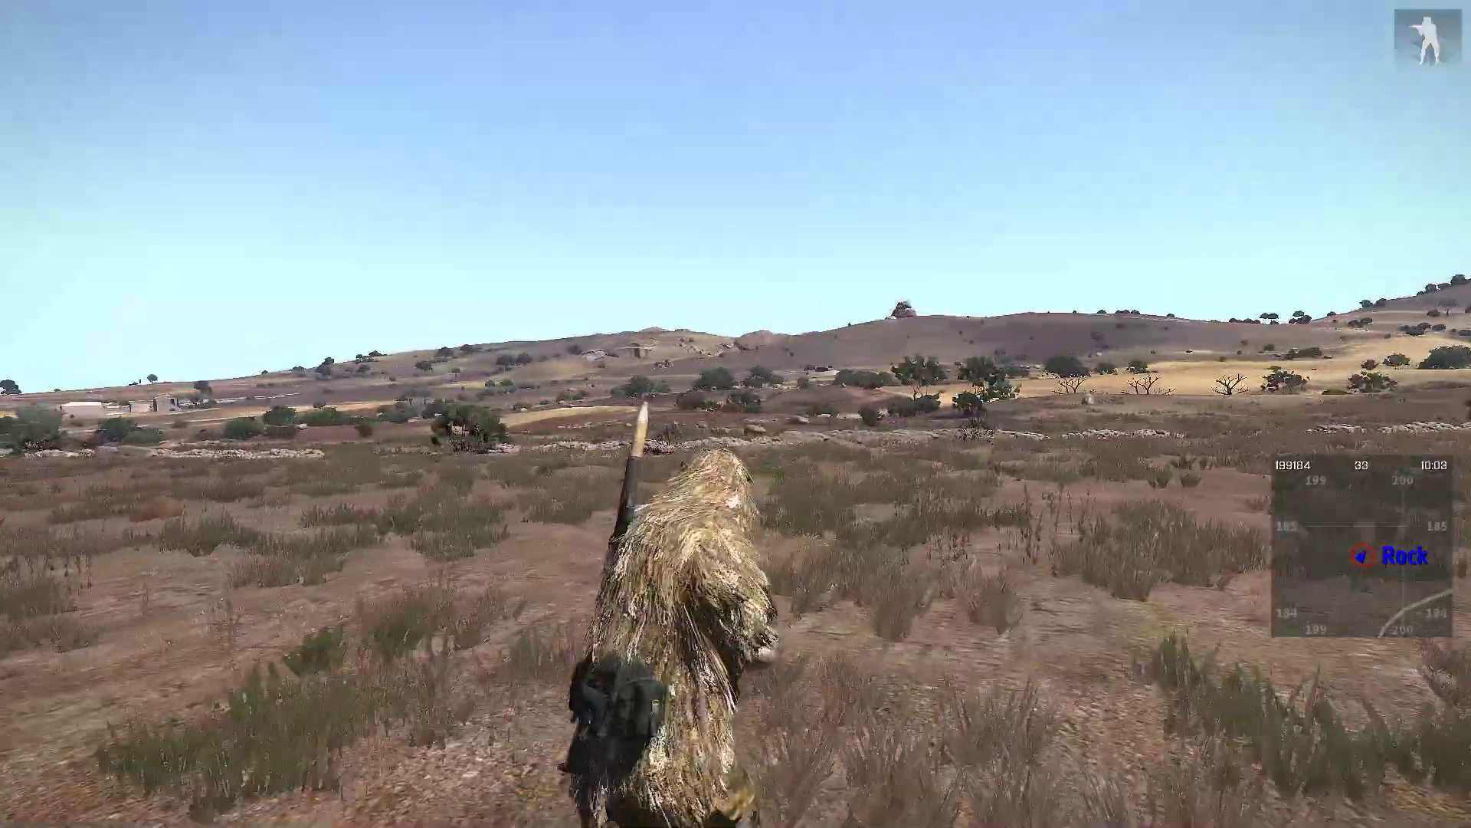
{"action": "key", "text": "Escape"}
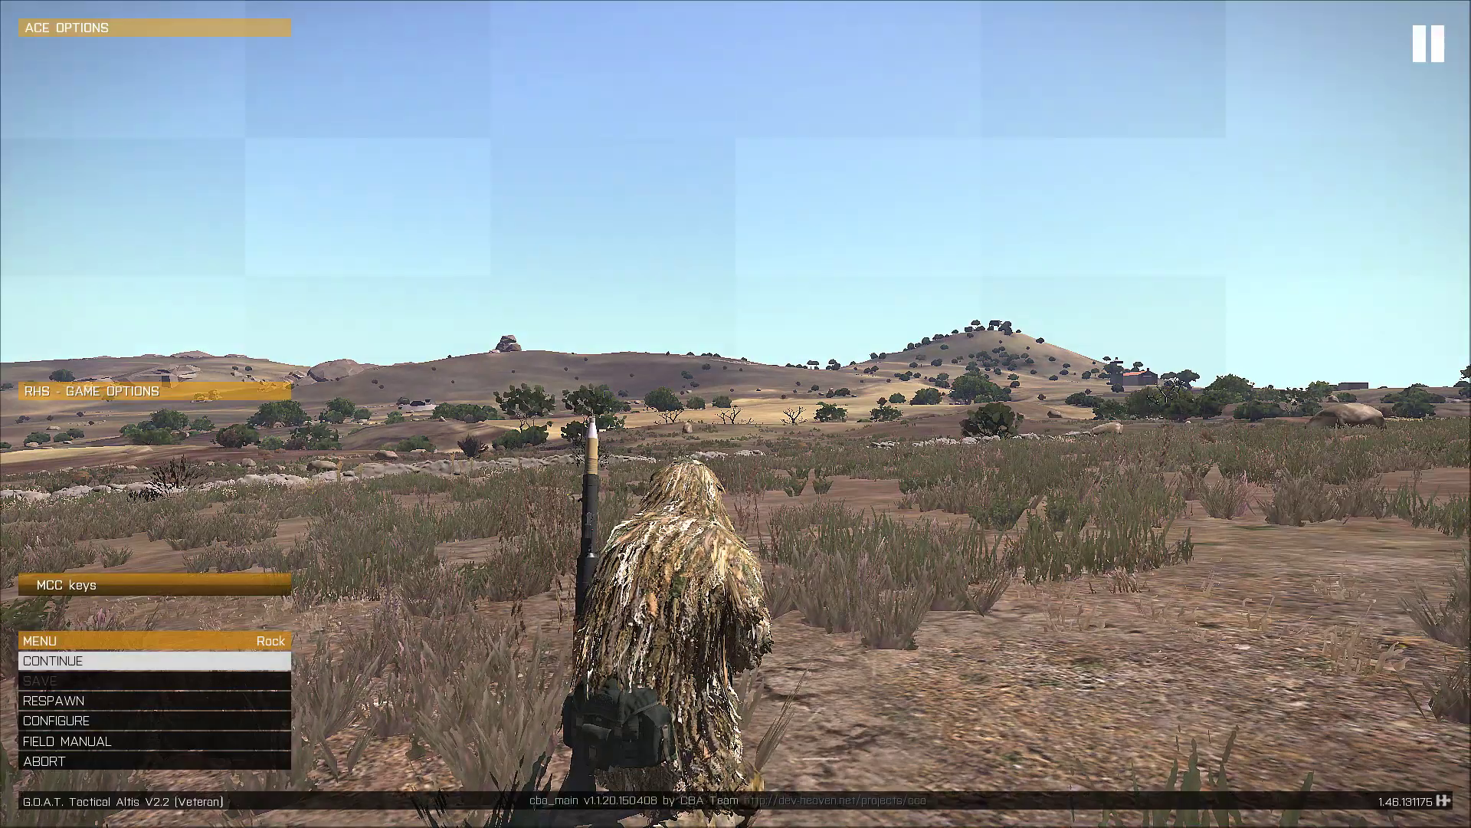
{"action": "key", "text": "Return"}
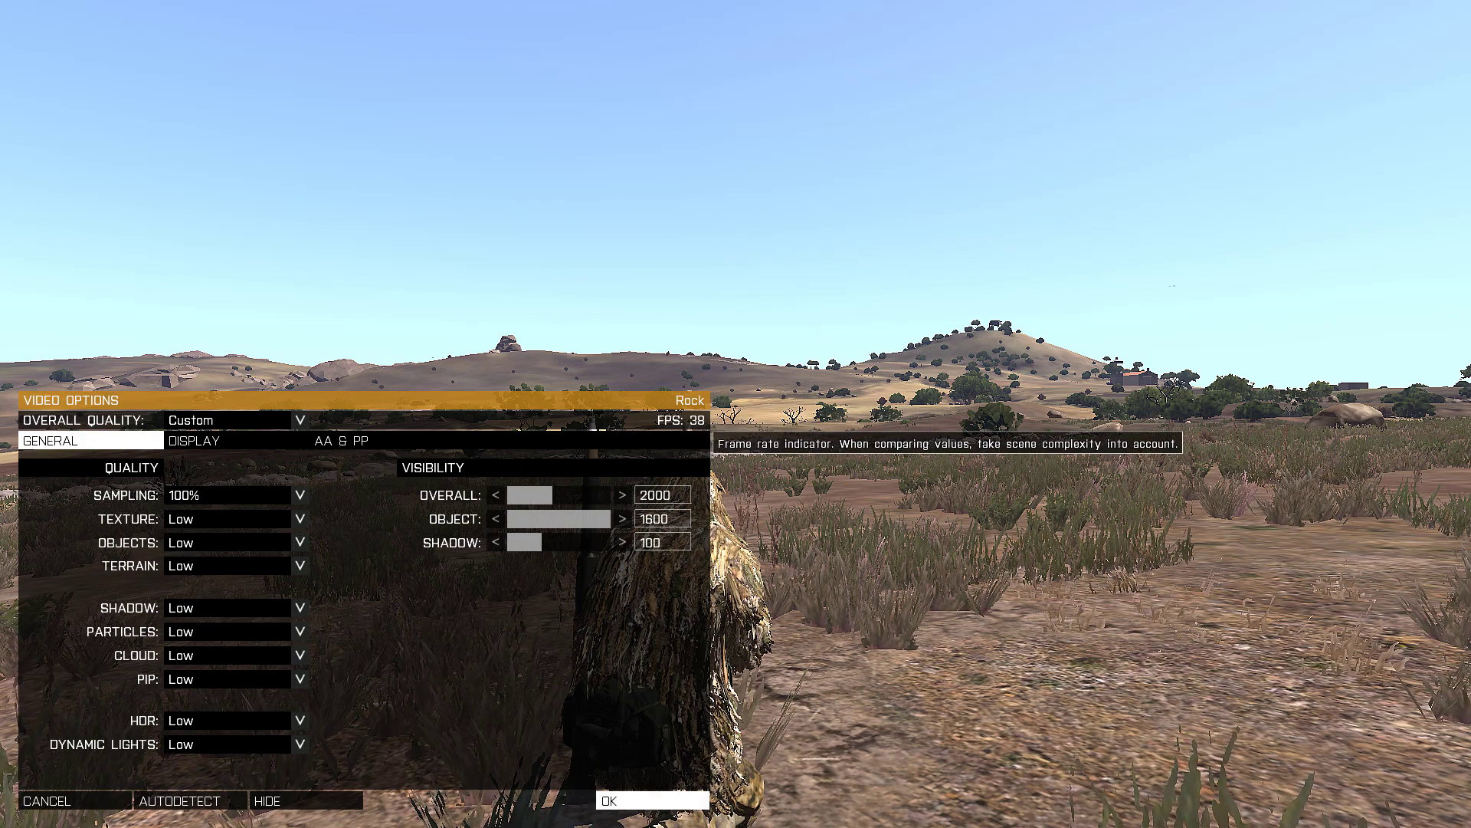
{"action": "key", "text": "Escape"}
{"action": "key", "text": "Escape"}
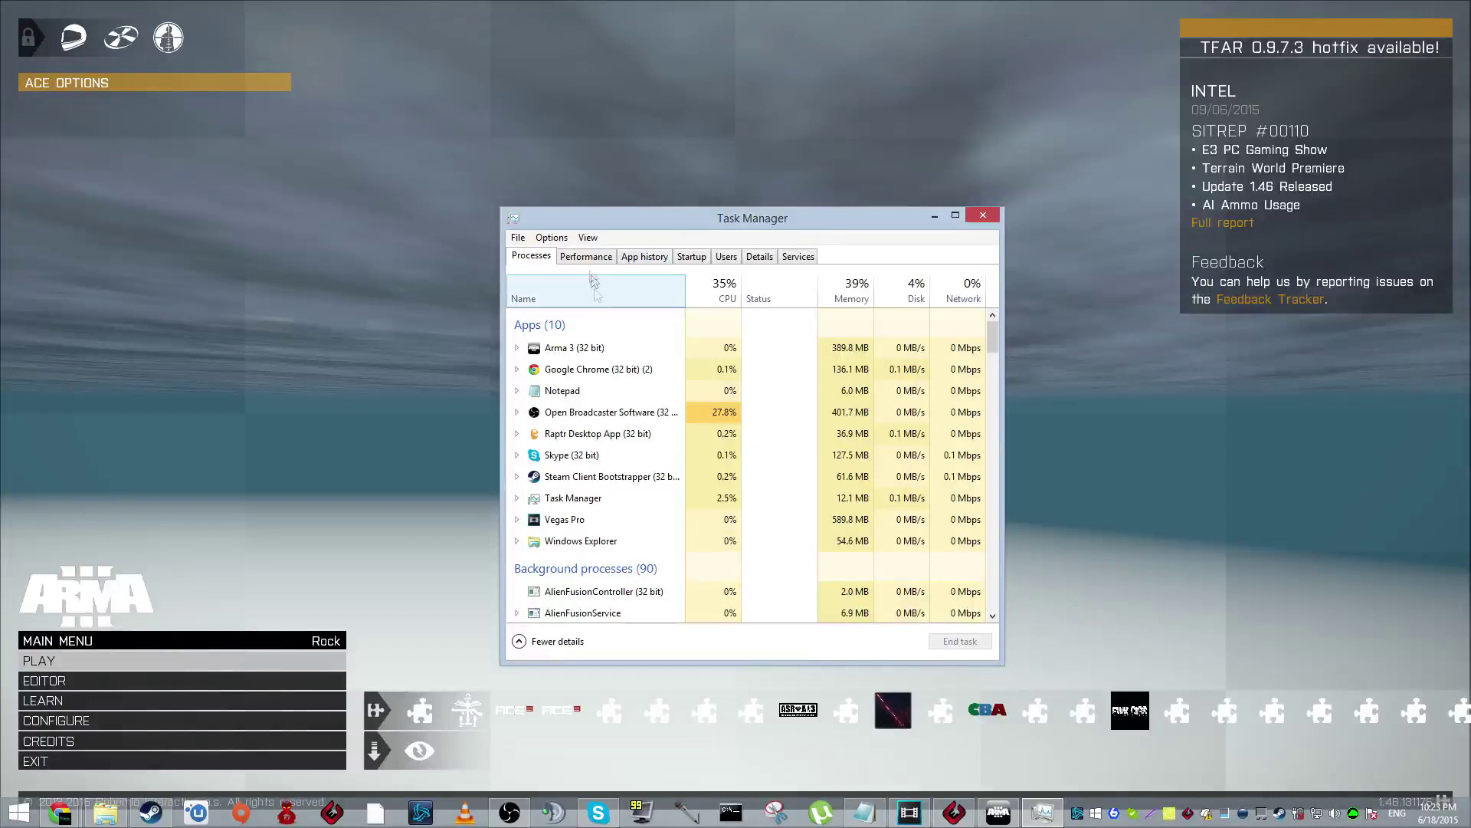
Set the priority of the arma3.exe process to High in Task Manager's process details
{"action": "left_click", "coordinate": [755, 257]}
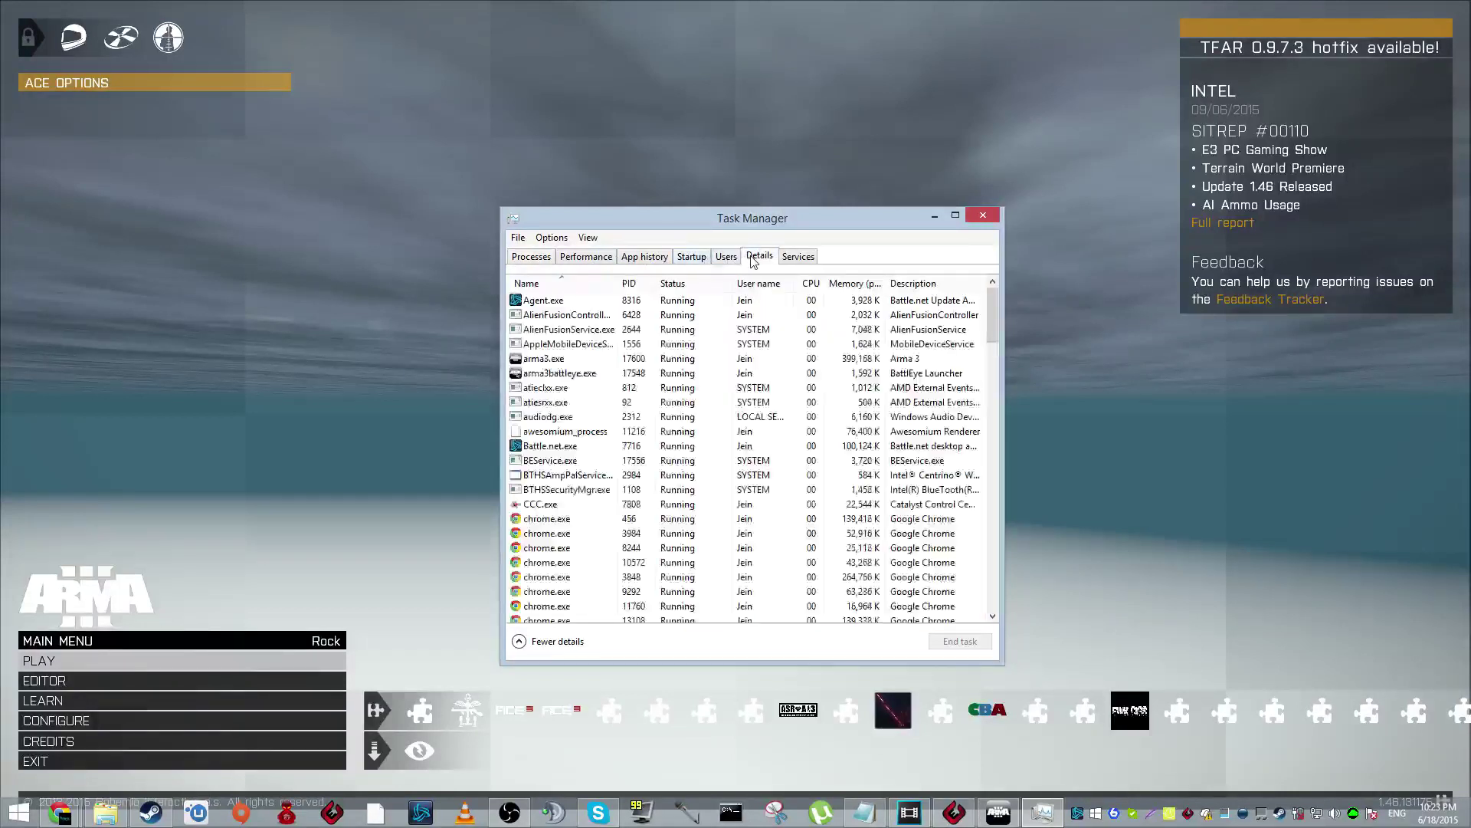
{"action": "right_click", "coordinate": [545, 358]}
{"action": "mouse_move", "coordinate": [635, 408]}
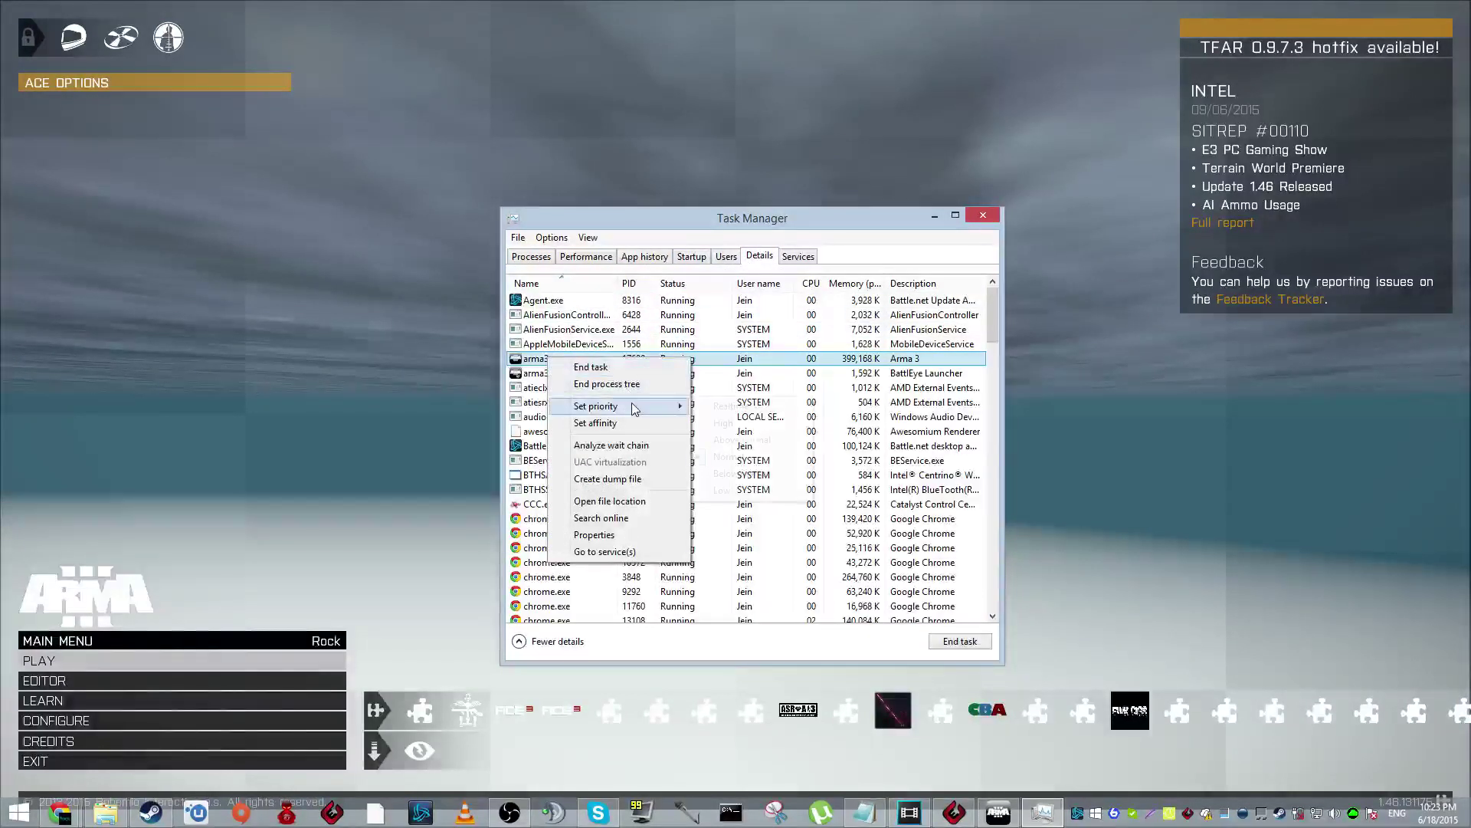
{"action": "left_click", "coordinate": [724, 423]}
{"action": "left_click", "coordinate": [737, 427]}
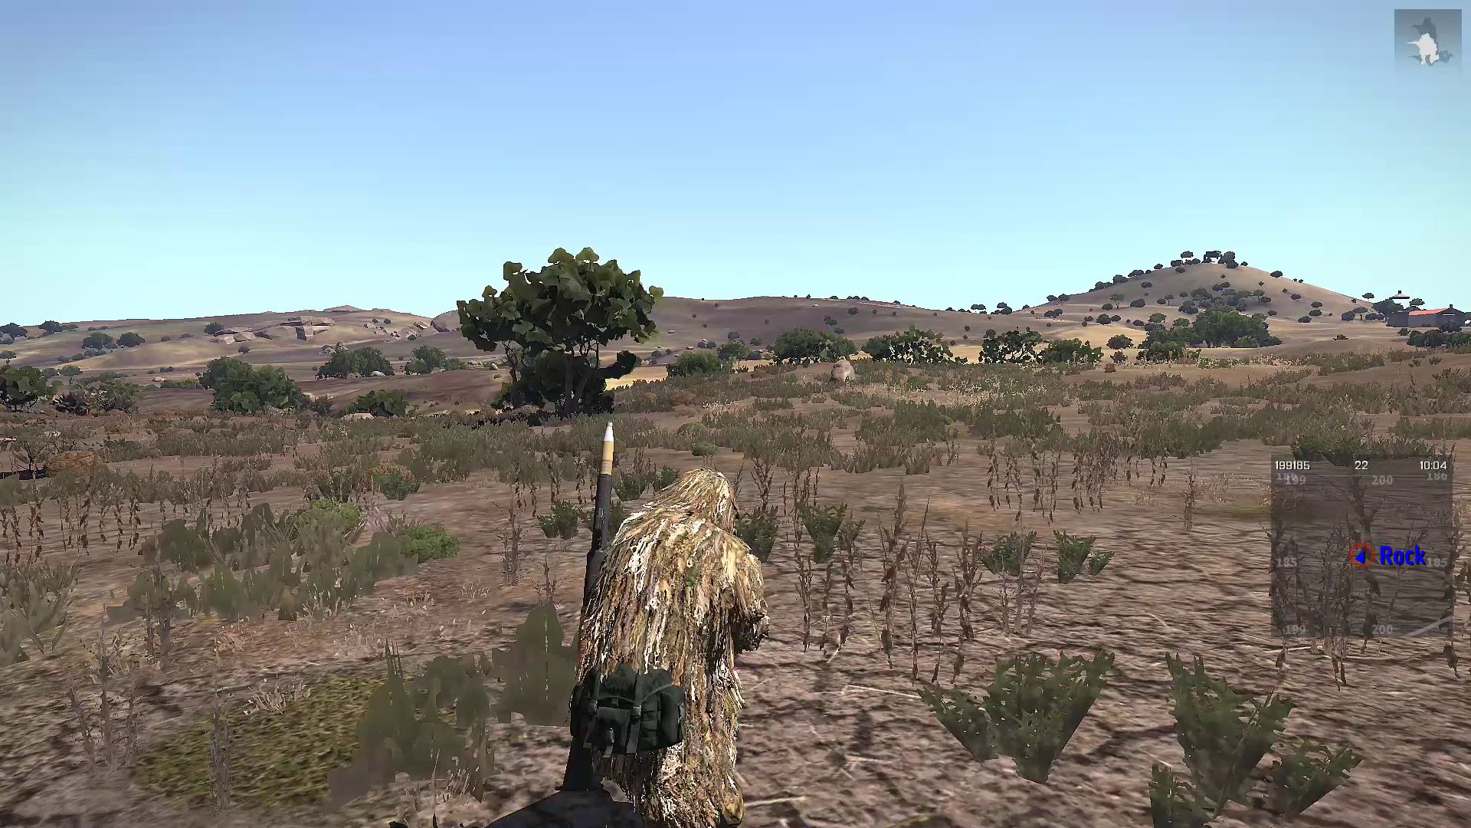
Check the frame rate indicator in the general video options and return to the game
{"action": "key", "text": "Escape"}
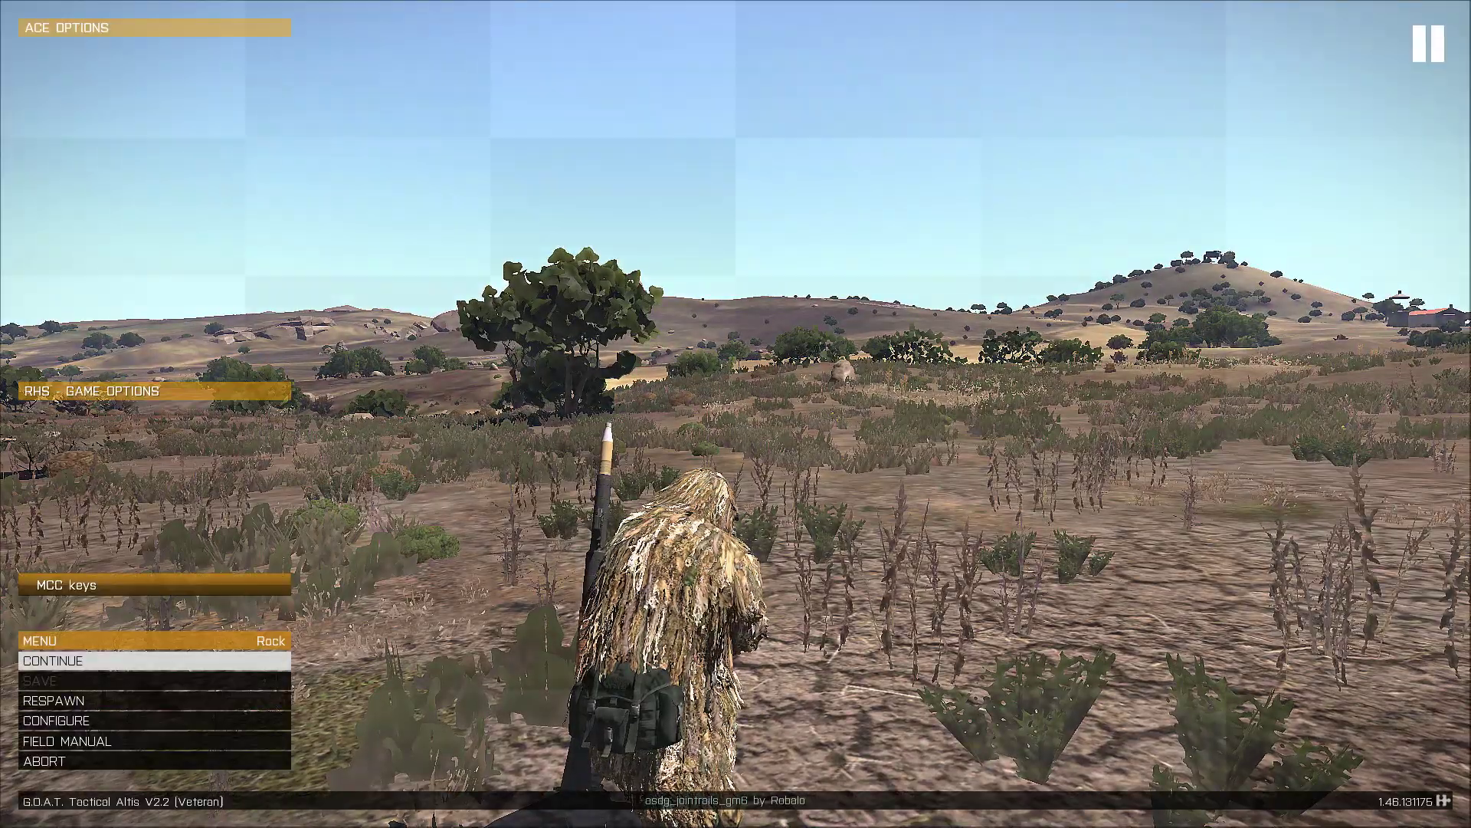
{"action": "key", "text": "Return"}
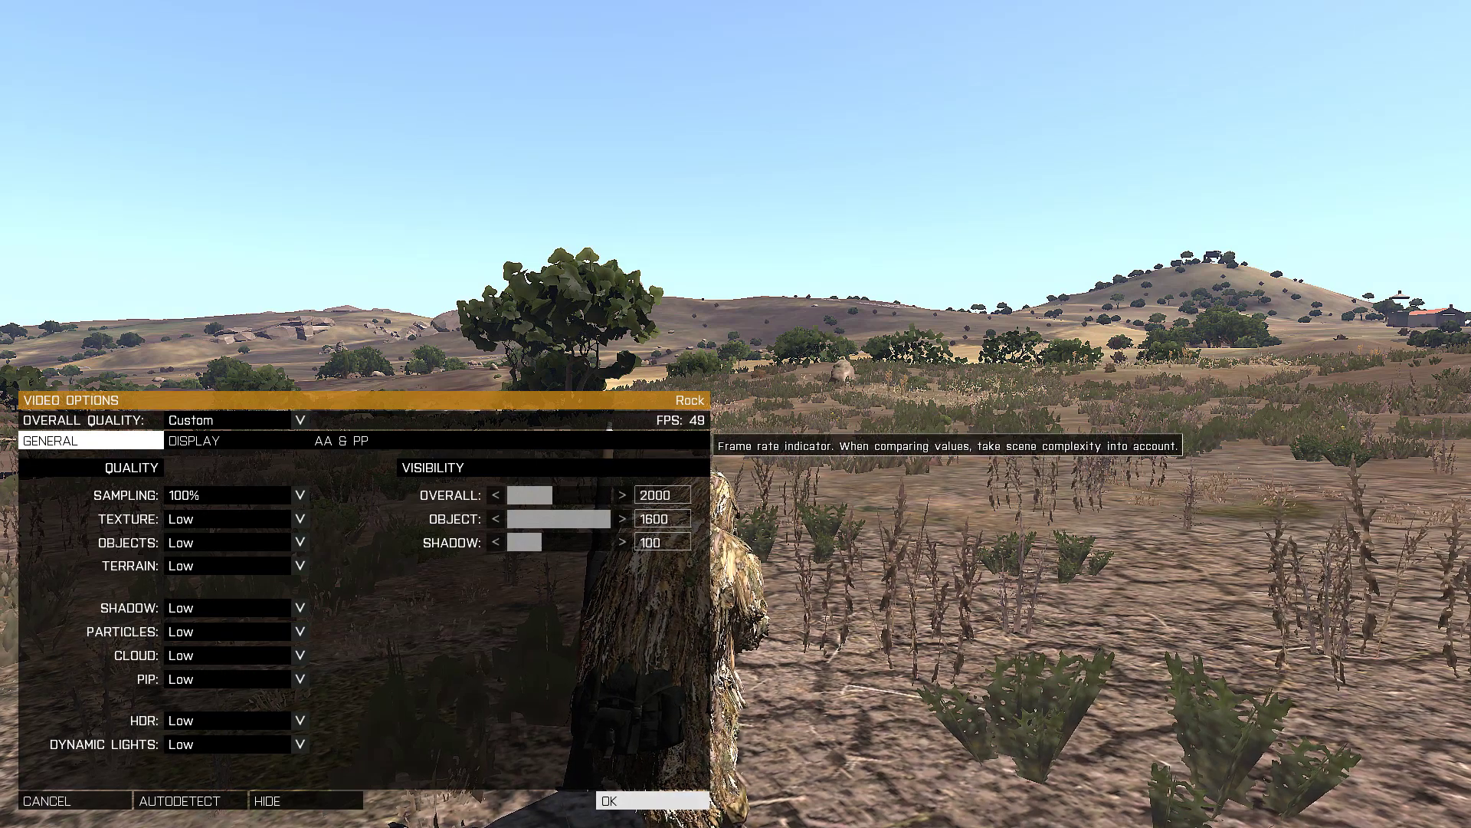
{"action": "key", "text": "Escape"}
{"action": "key", "text": "Escape"}
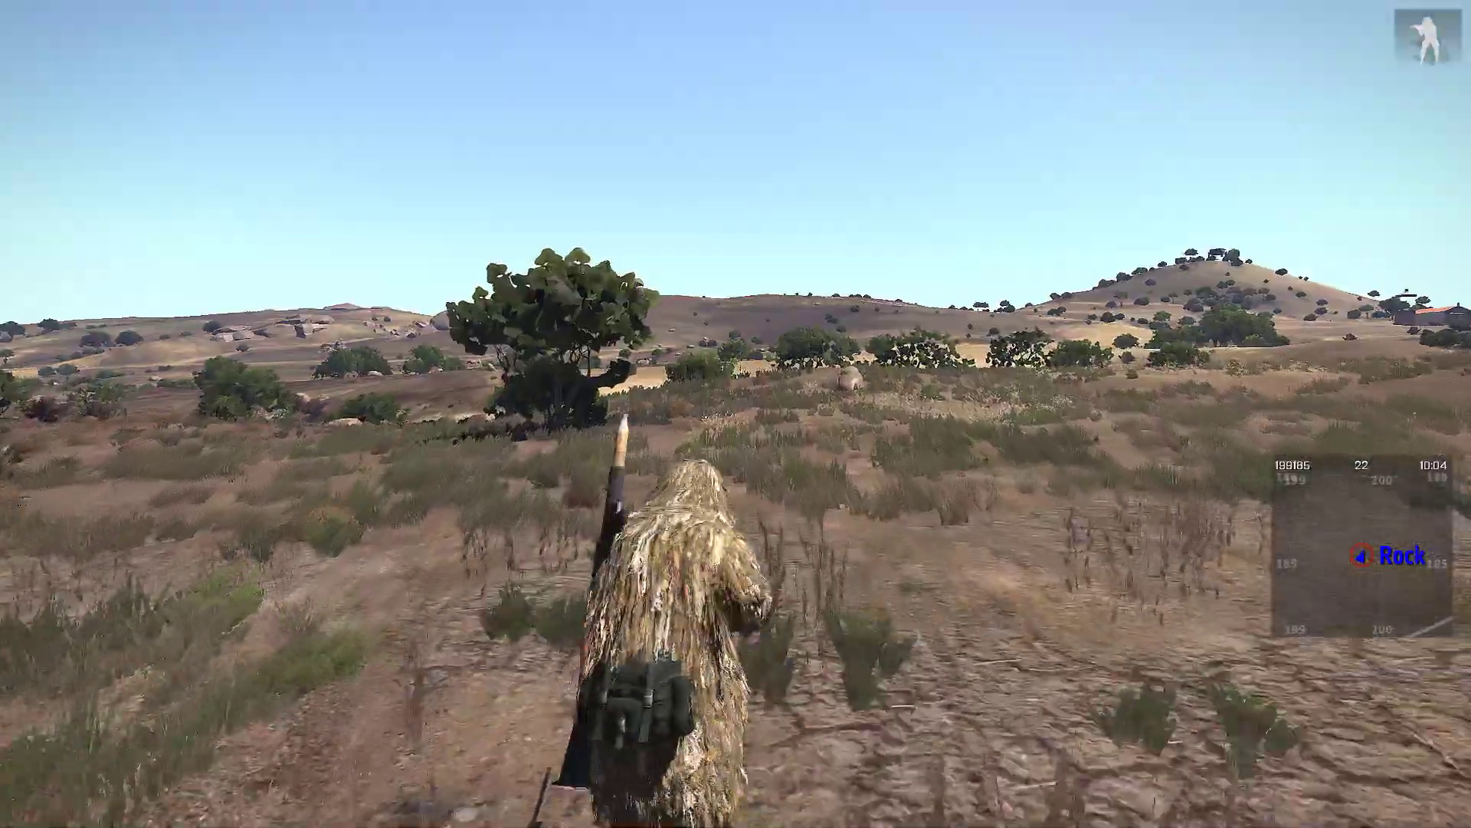
Run the character across the field past the tree and look around the landscape to judge the game's smoothness
{"action": "key", "text": "w"}
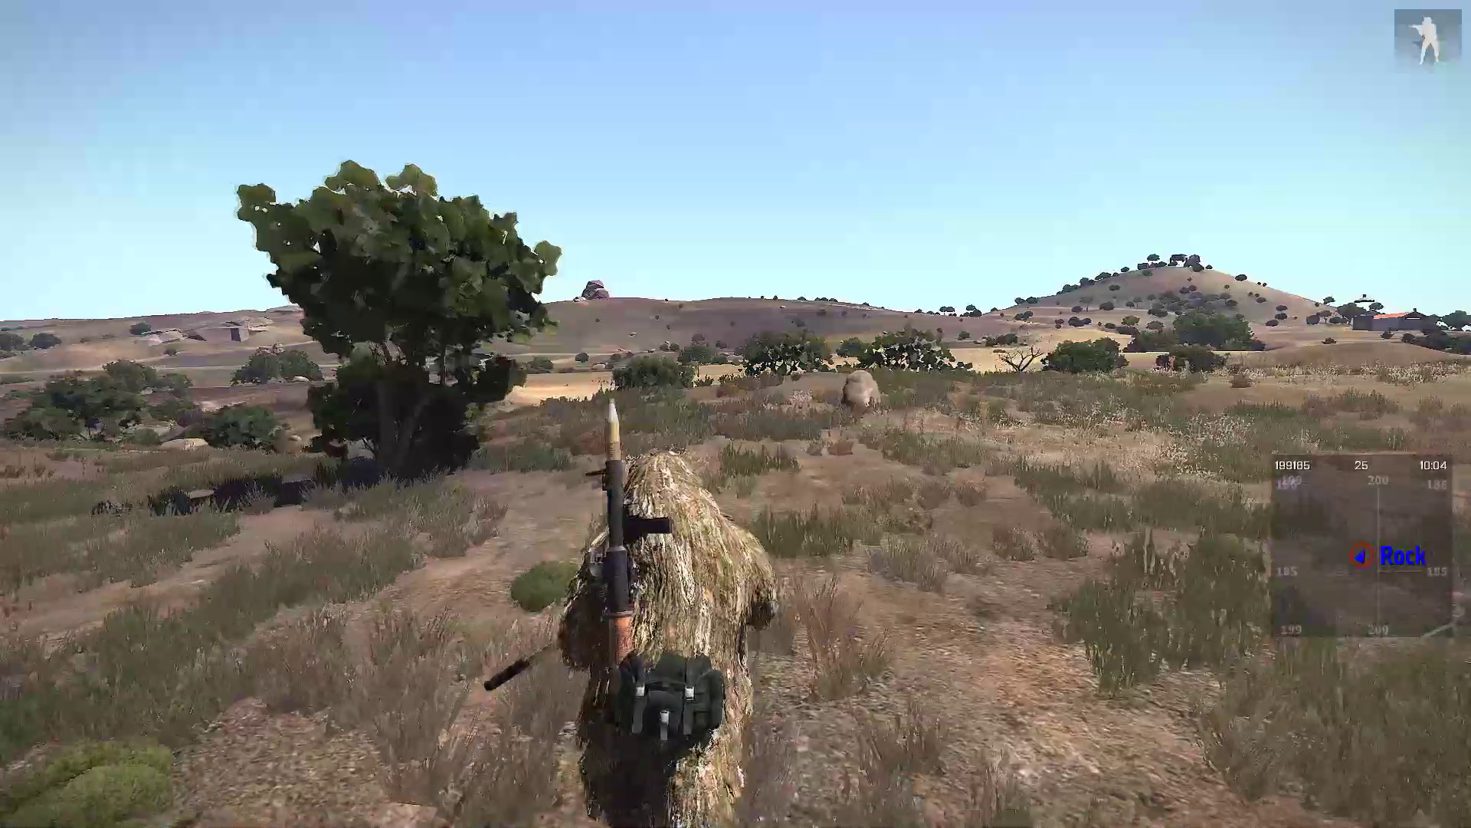
{"action": "key", "text": "w"}
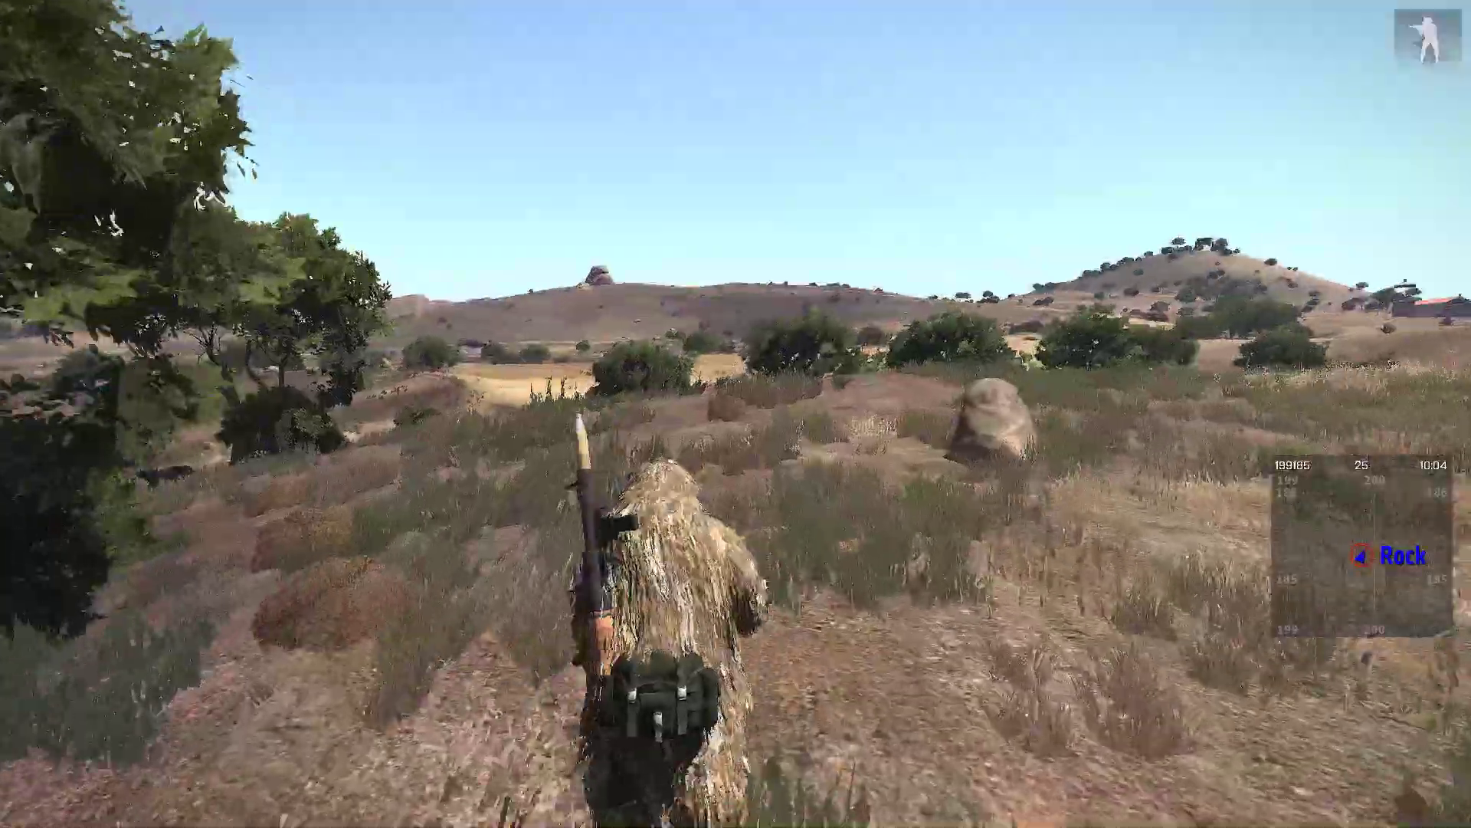
{"action": "key", "text": "w"}
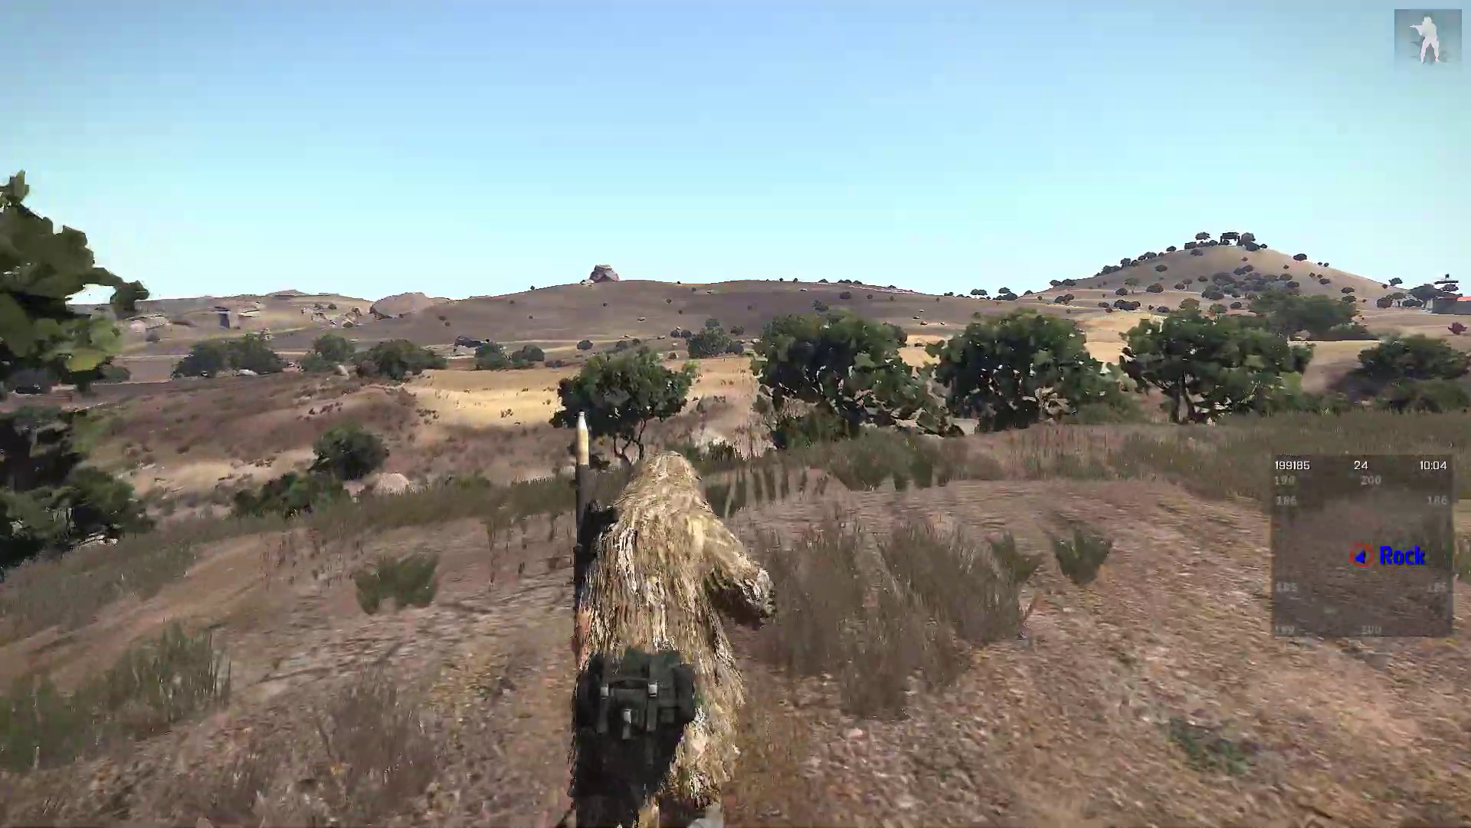
{"action": "key", "text": "w"}
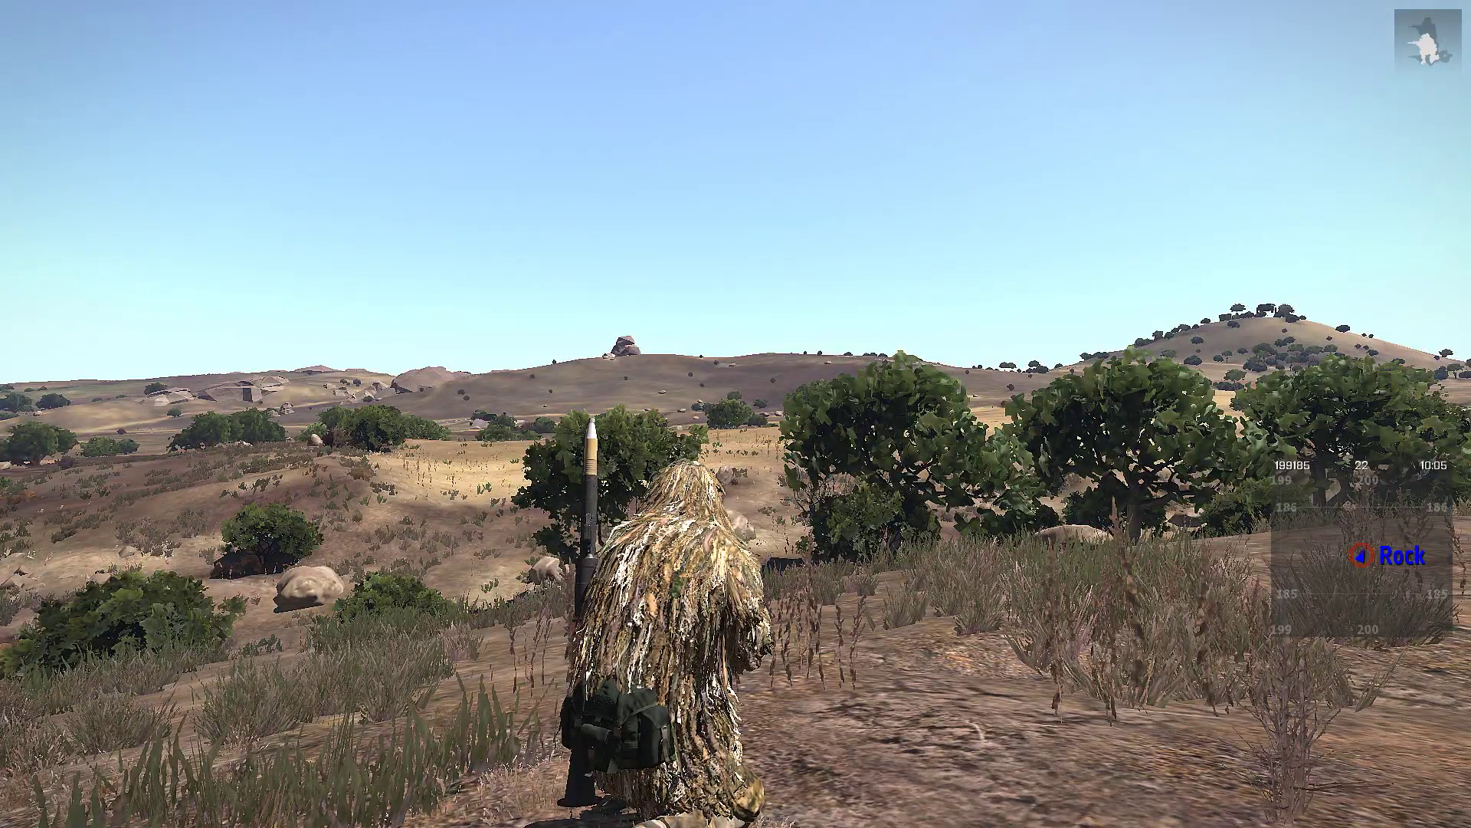
{"action": "key", "text": "w"}
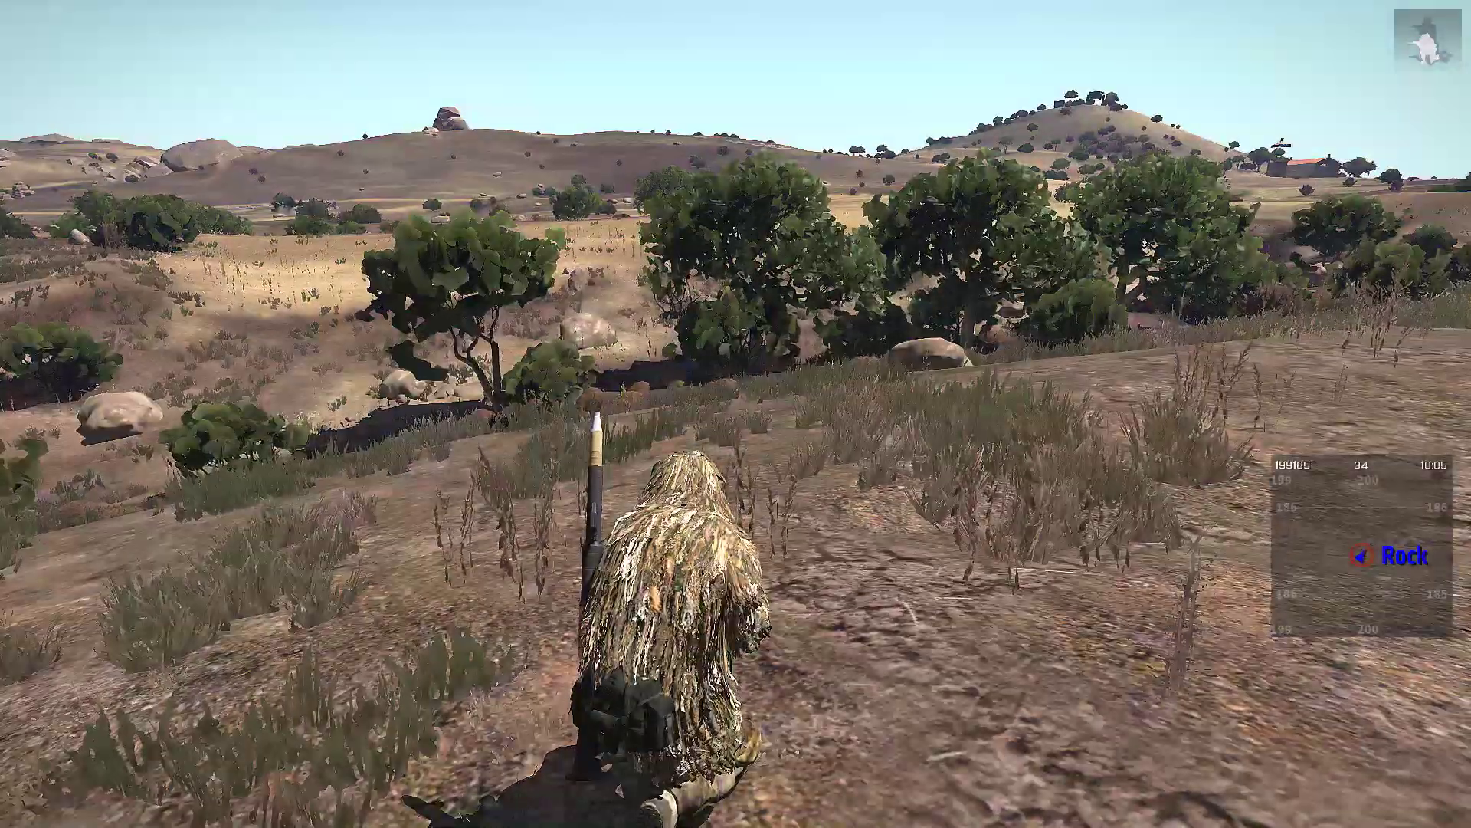
{"action": "key", "text": "w"}
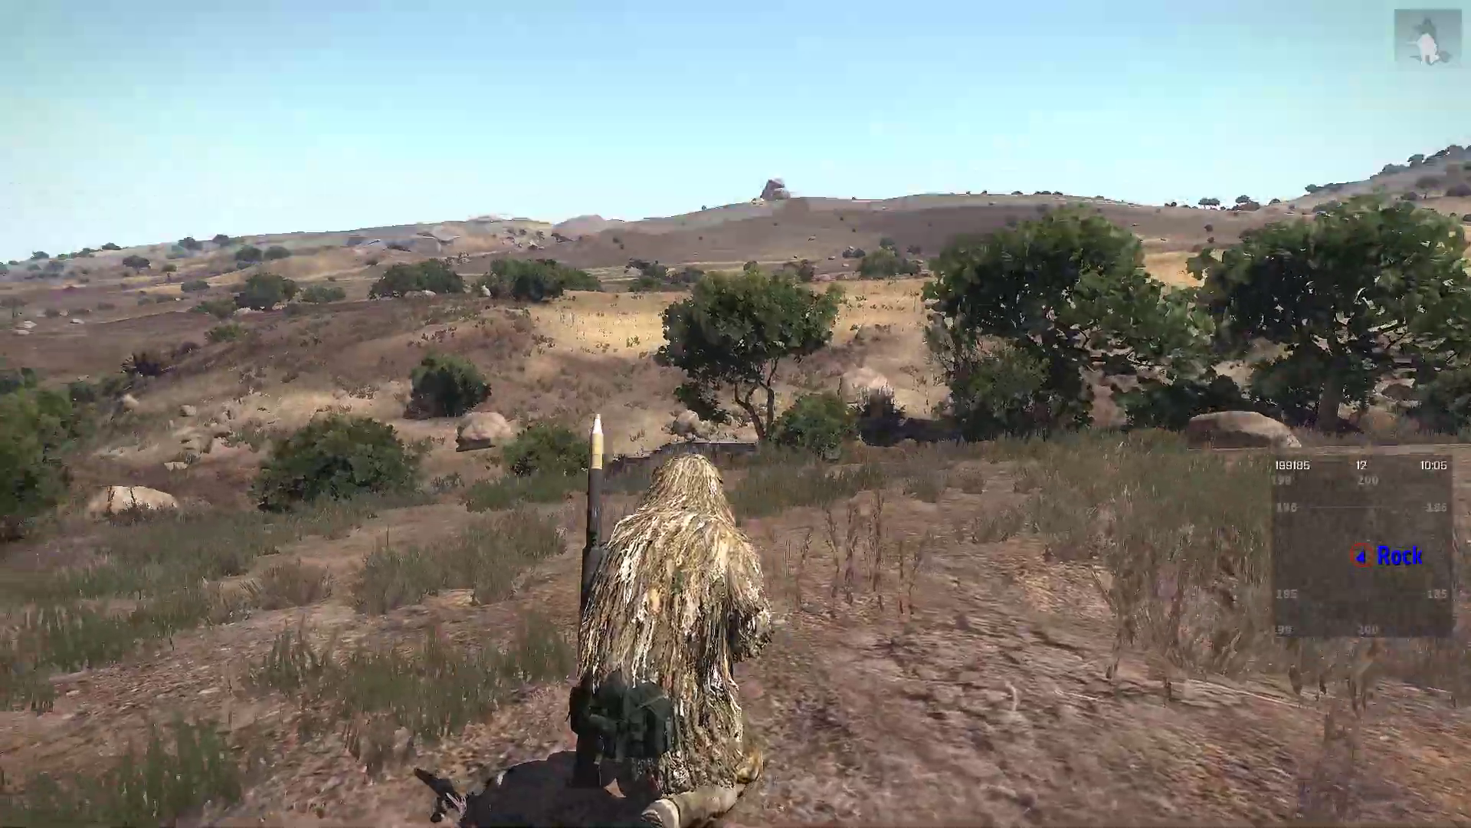
{"action": "key", "text": "w"}
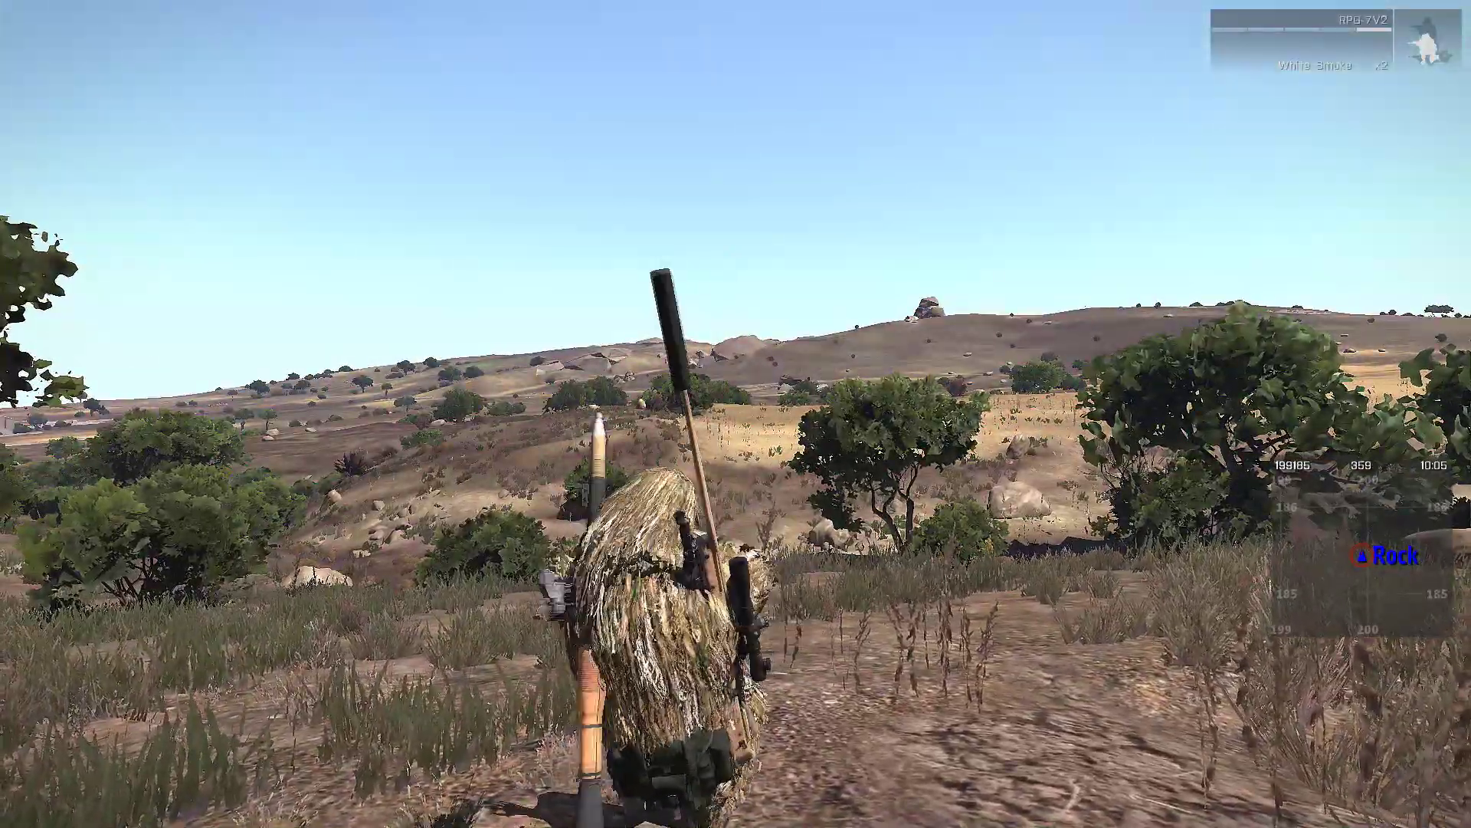
{"action": "key", "text": "w"}
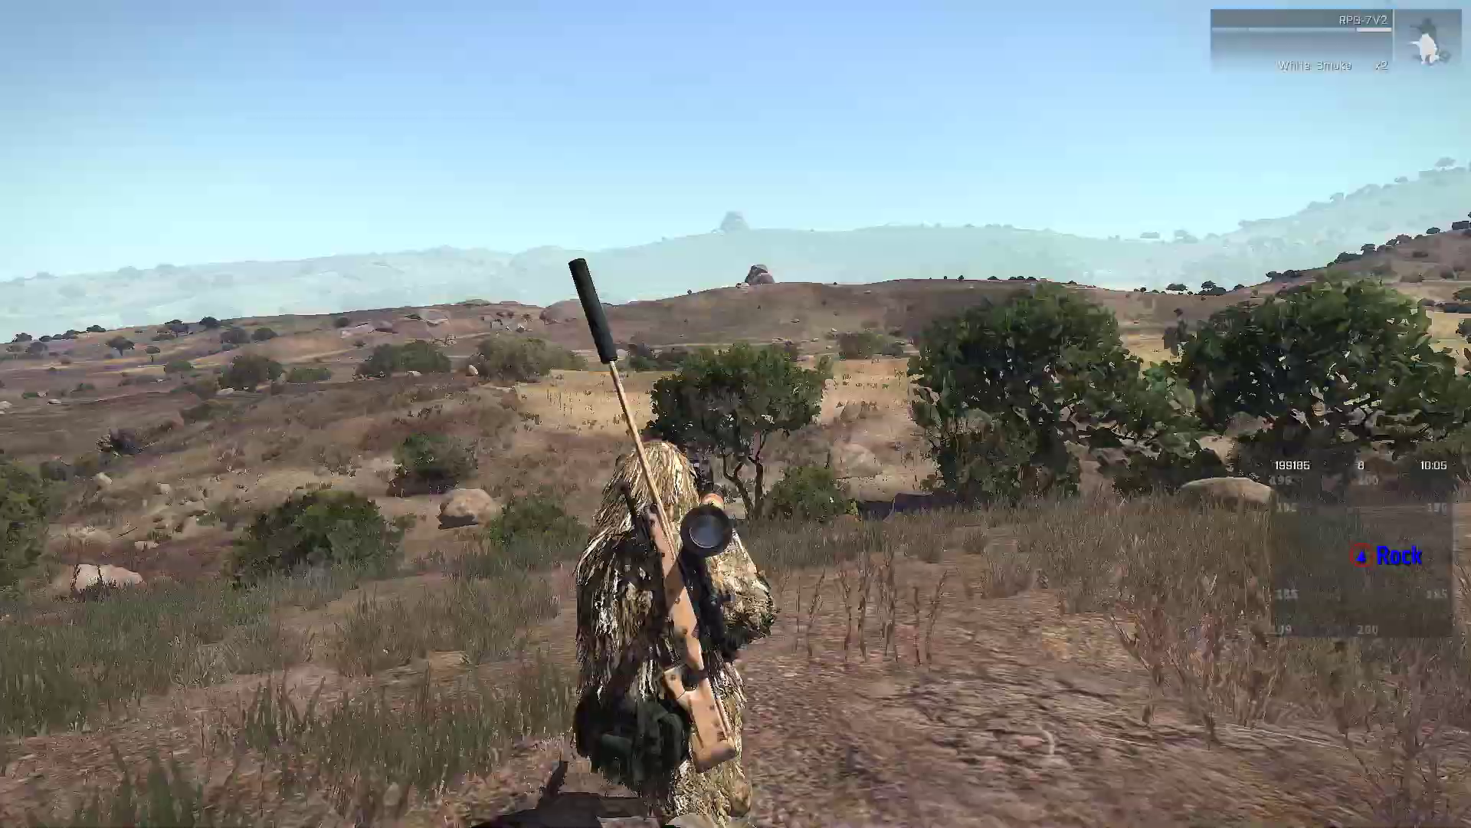